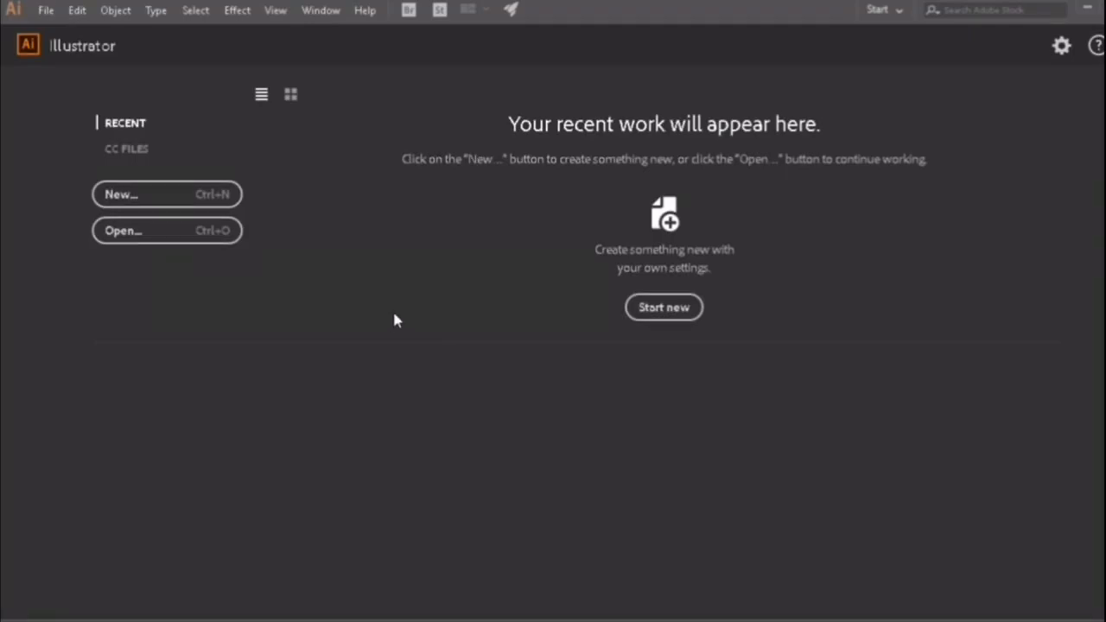
Create a new portrait A4 document, 21 x 29.7 cm, with two artboards, named CISAREO_BROCHURE
click(119, 192)
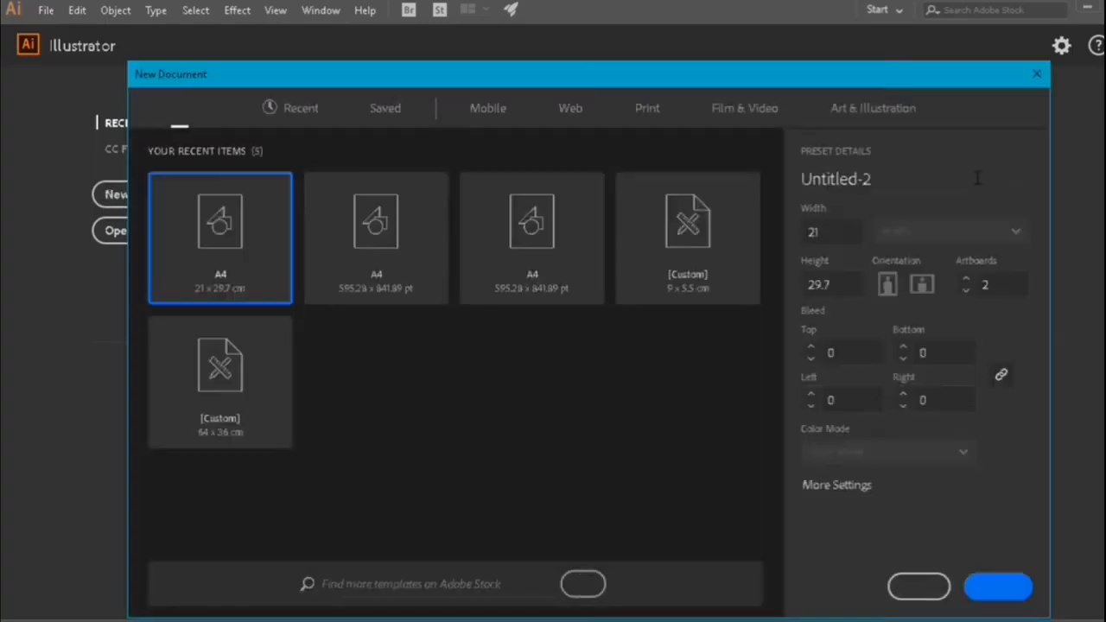
click(930, 189)
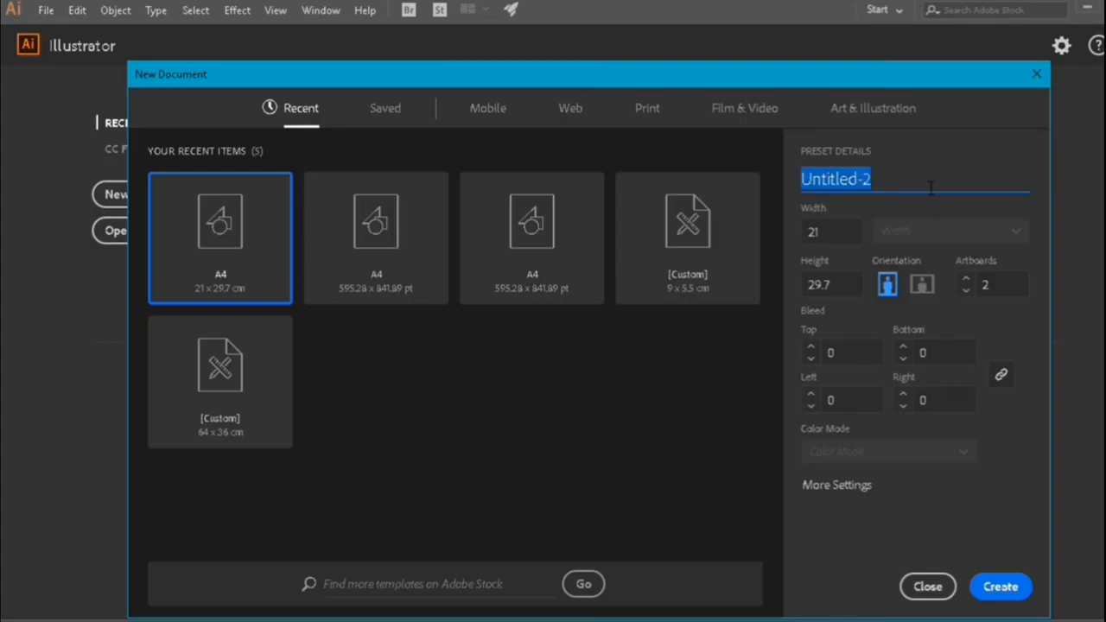
text(CISAREO_BR)
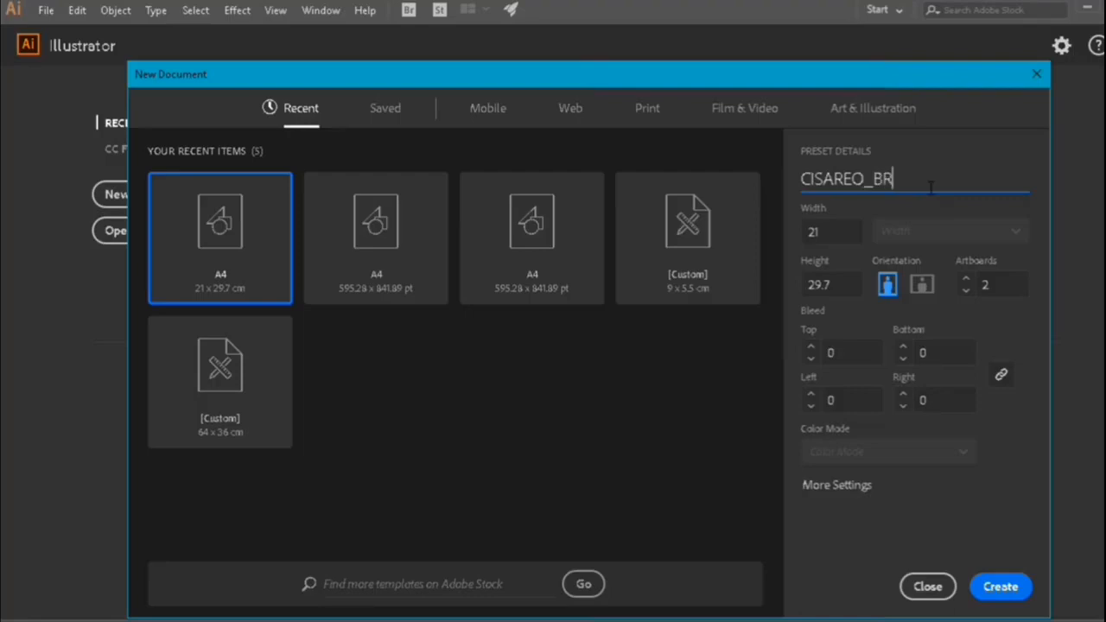
text(OCHURE)
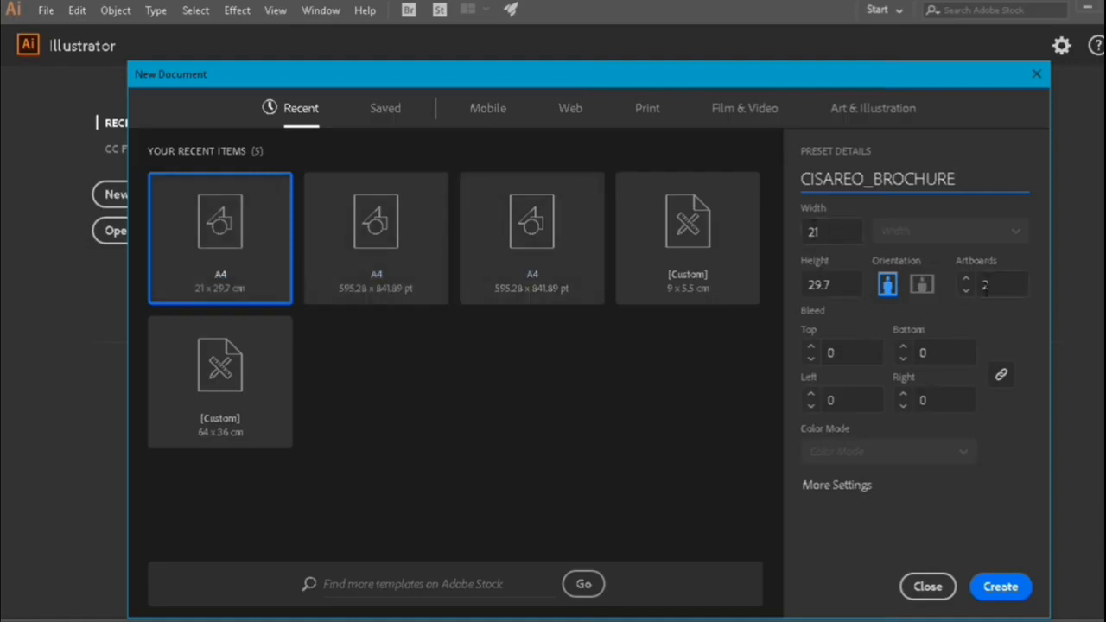
click(1007, 594)
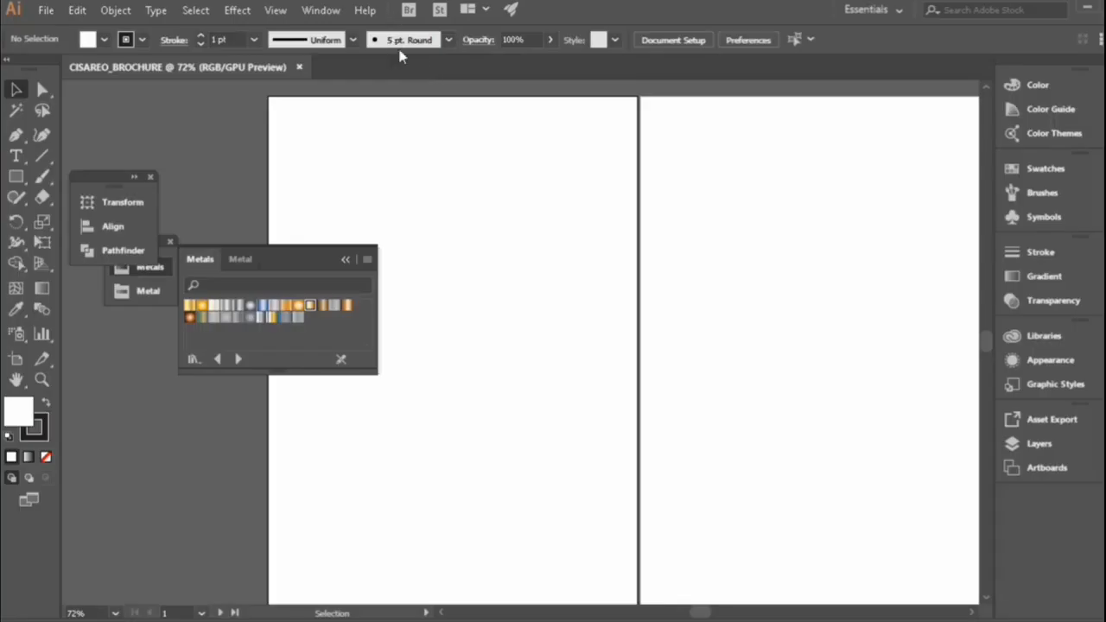
Draw a 21 x 29.7 cm rectangle and fill it with light gray
key(m)
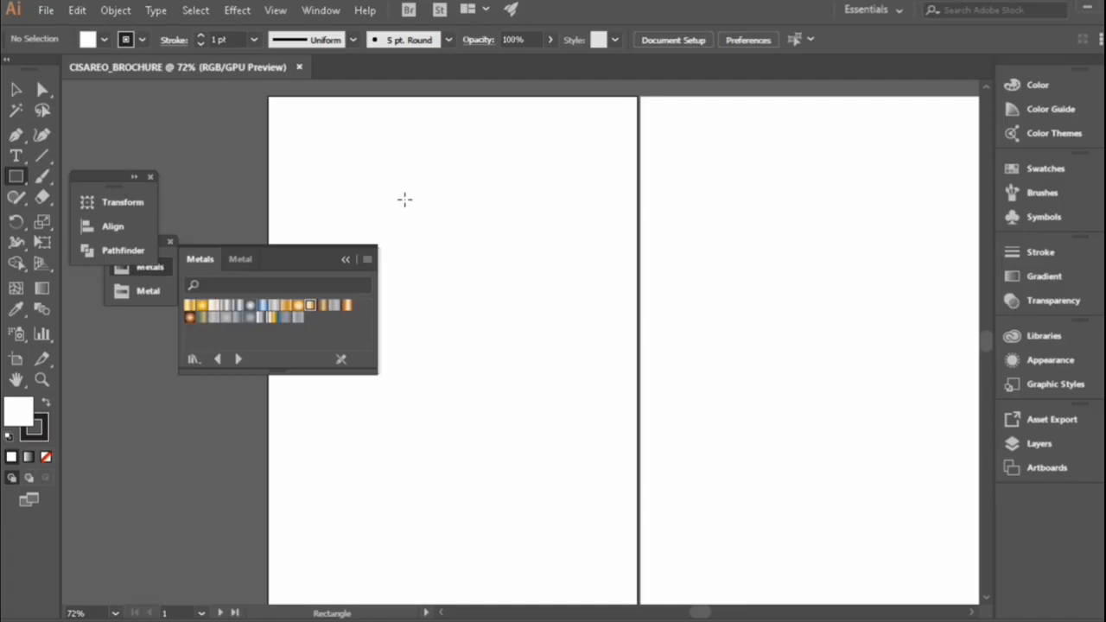
click(406, 200)
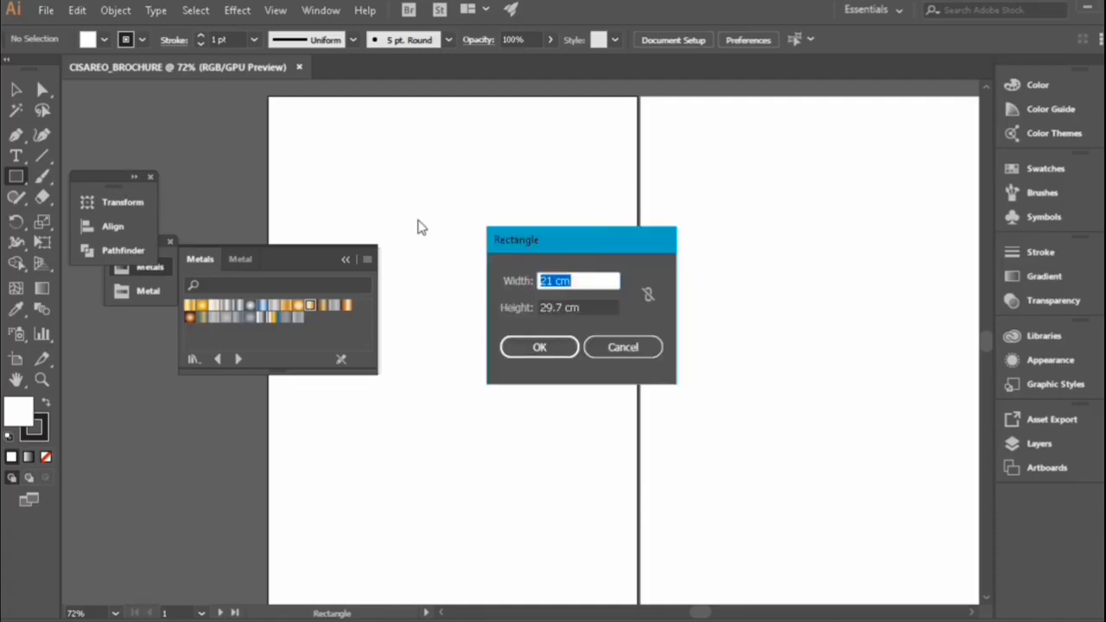
click(539, 347)
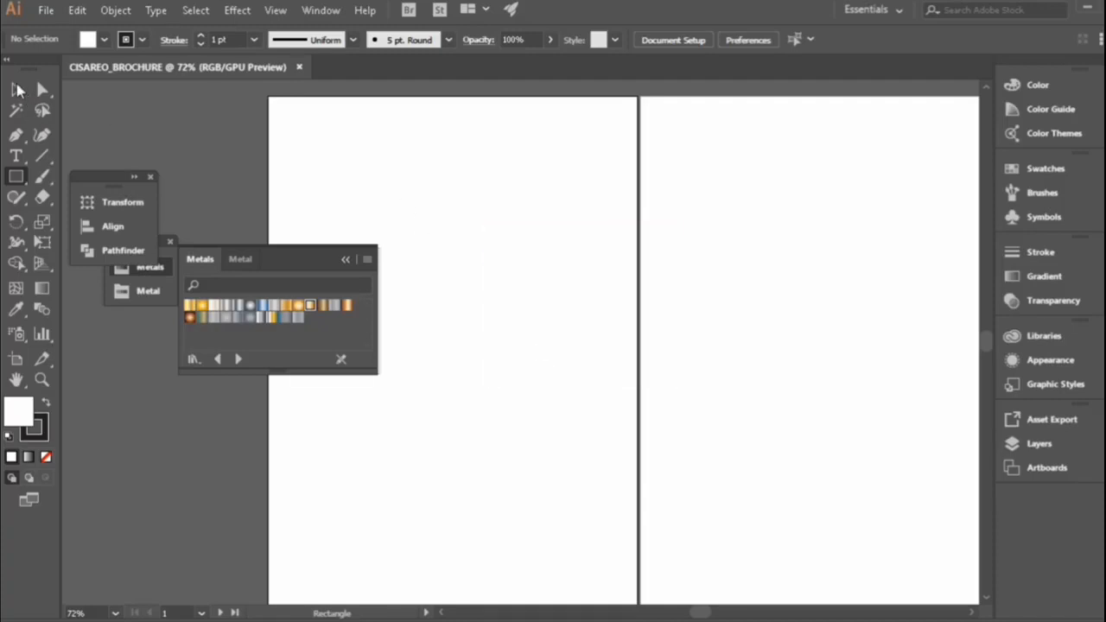
click(103, 40)
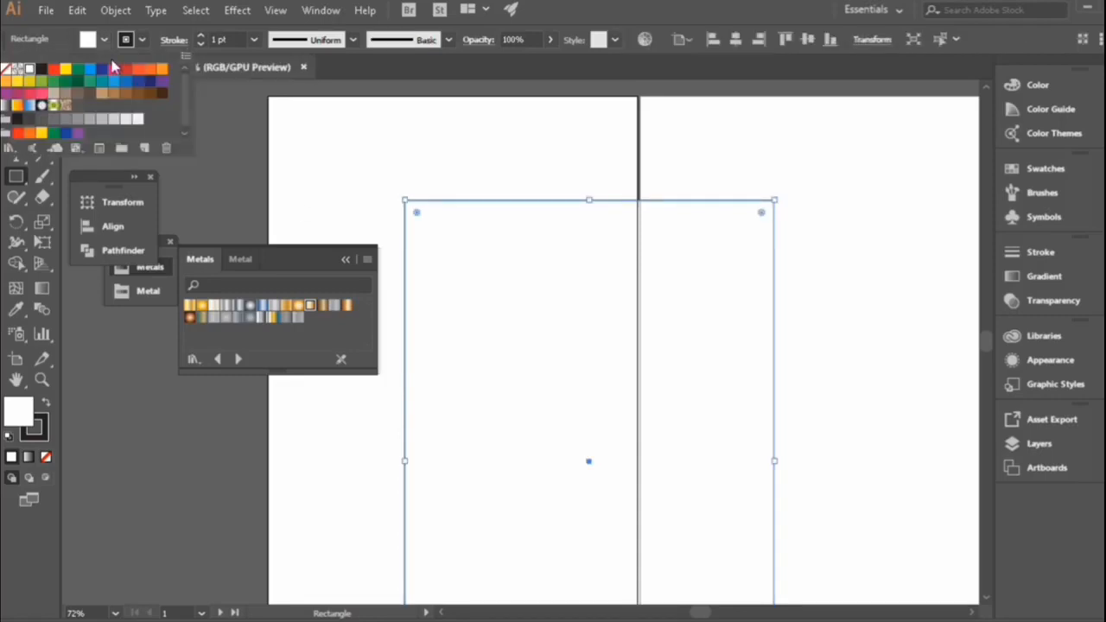
click(127, 119)
key(v)
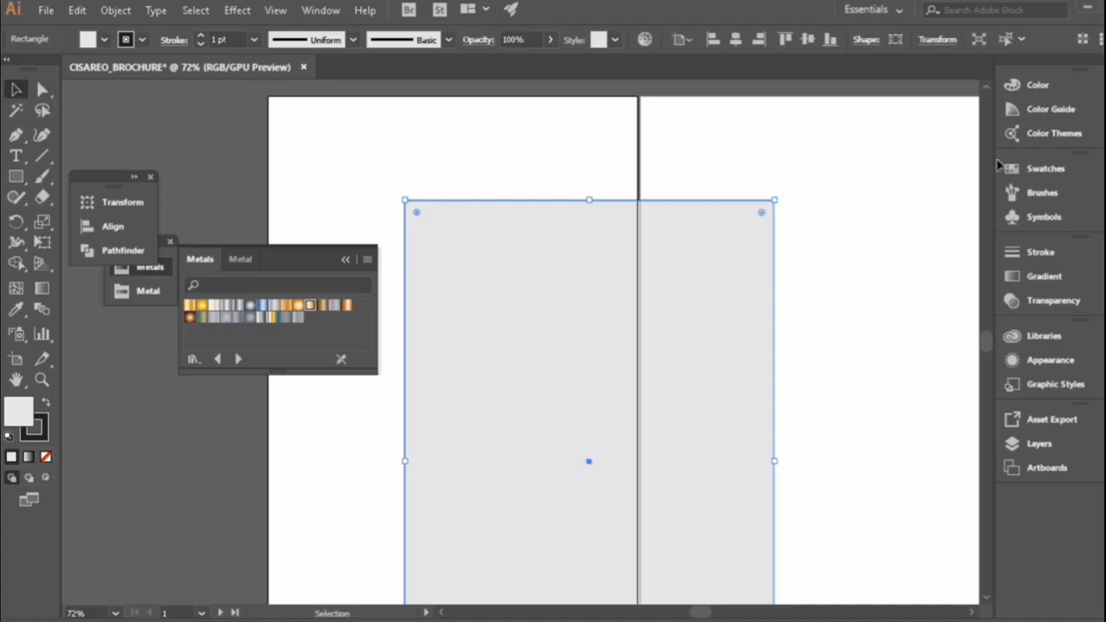
Align the gray rectangle to the first artboard's left and top edges, and collapse the Metals swatches
click(713, 39)
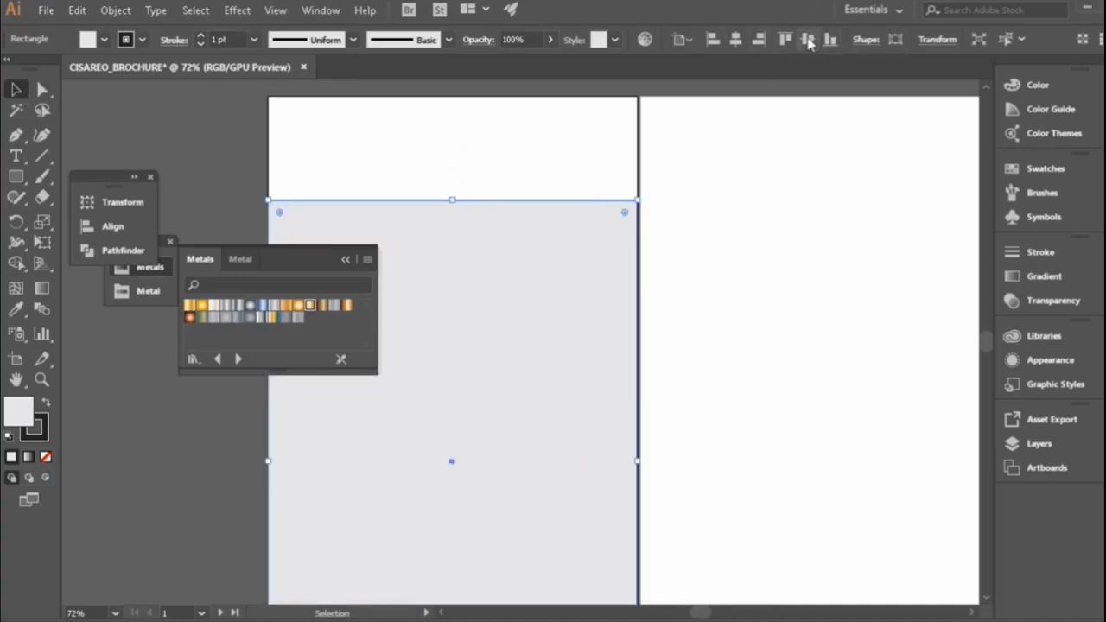
click(785, 40)
click(724, 198)
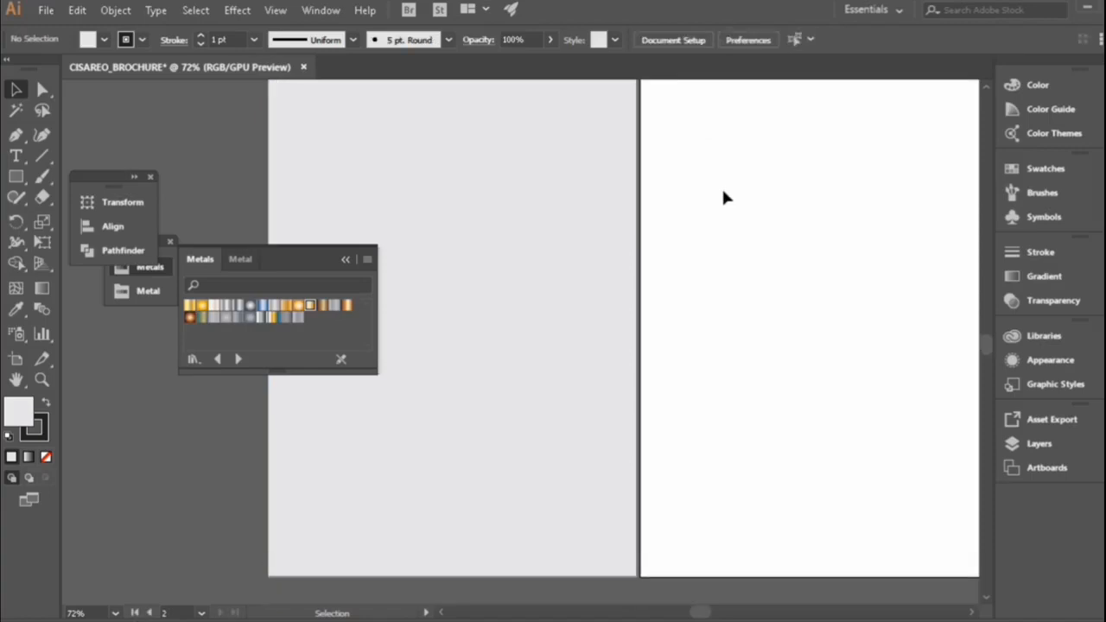
click(346, 261)
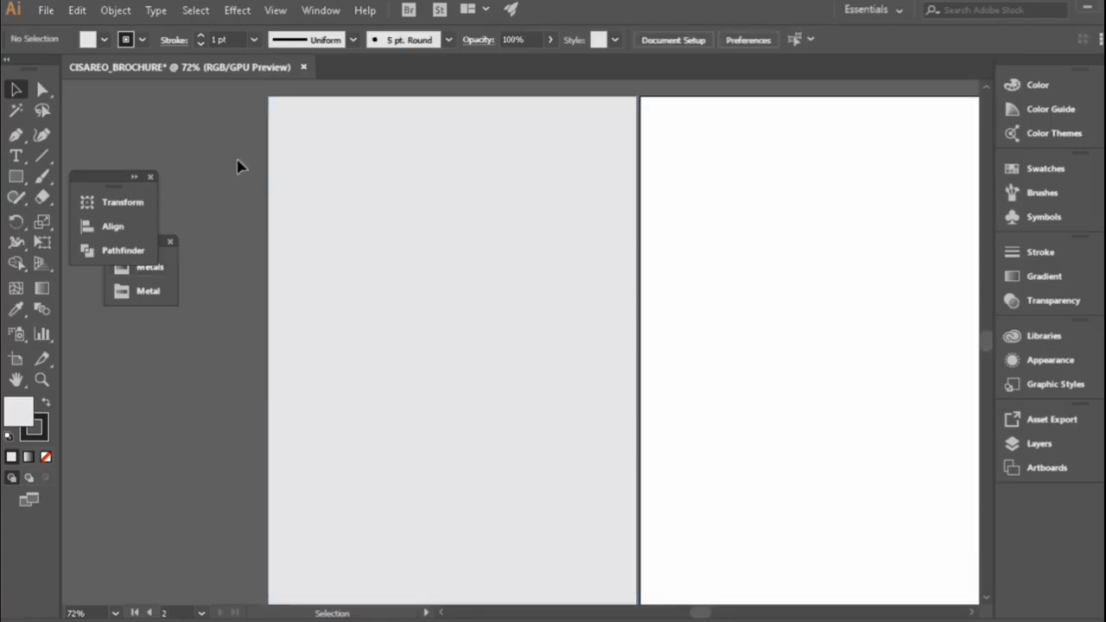
Place the photo of the woman in a white T-shirt at the first artboard's upper-left corner
click(46, 9)
click(78, 288)
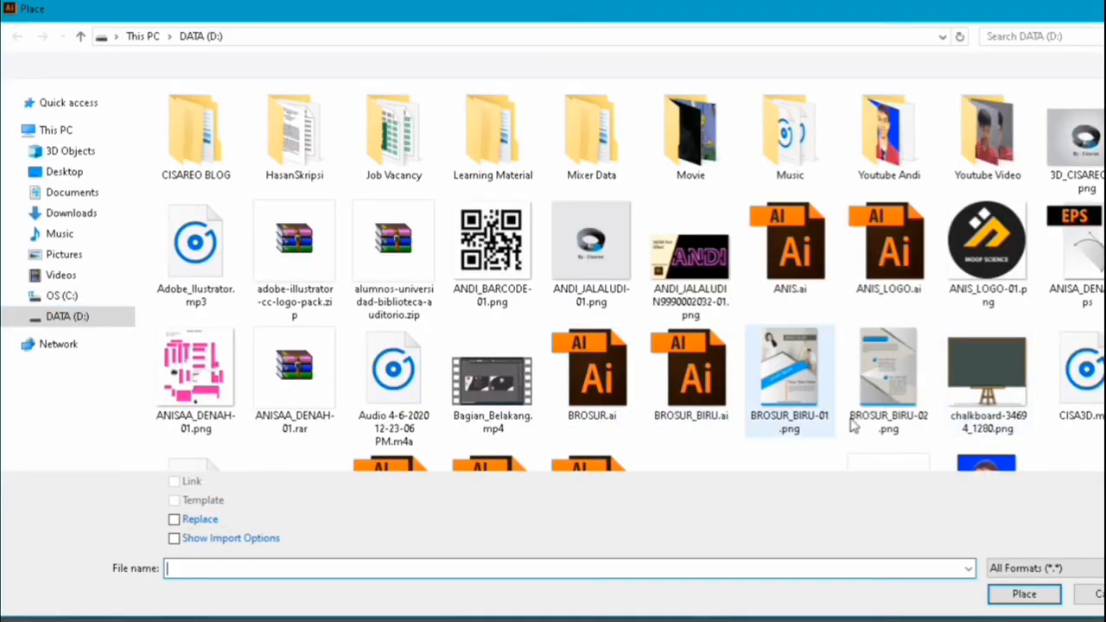
scroll(851, 424, down, 3)
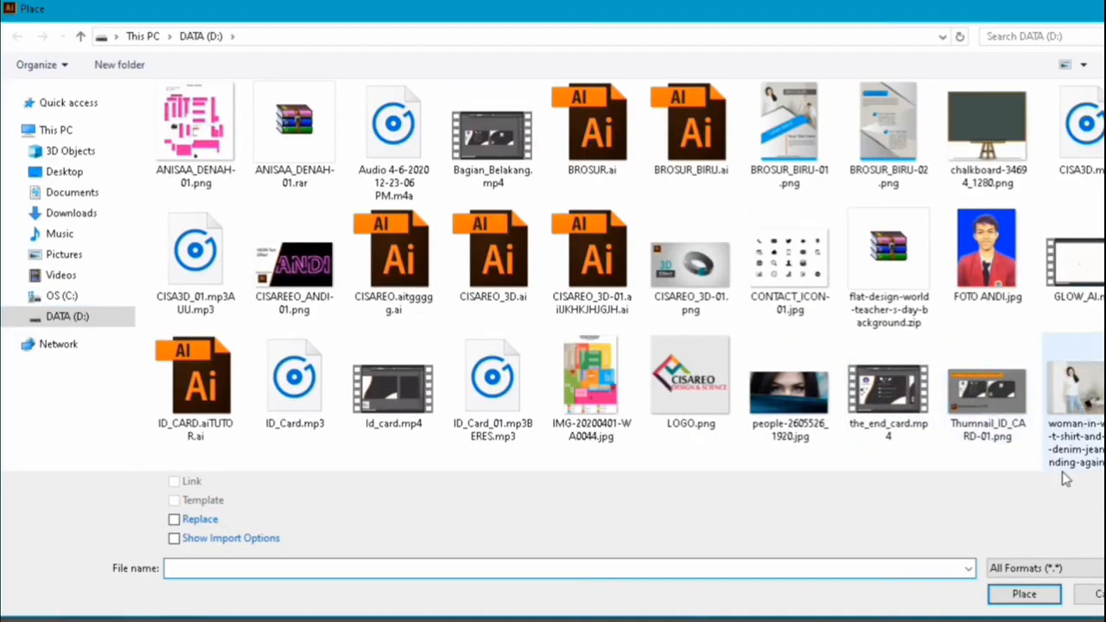
click(1039, 598)
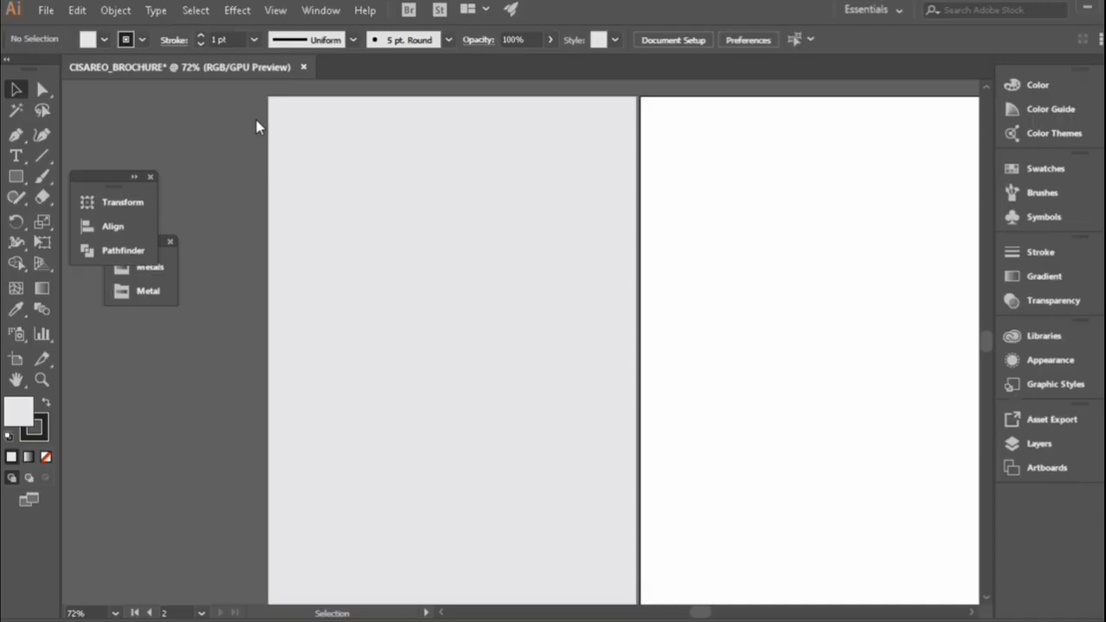
click(231, 104)
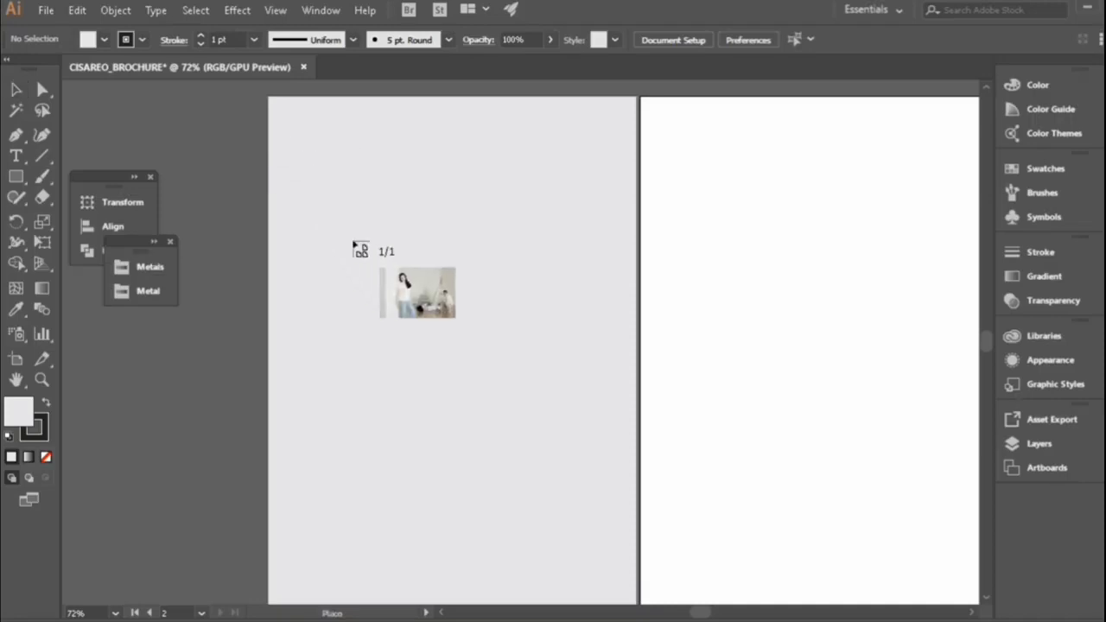
double_click(346, 186)
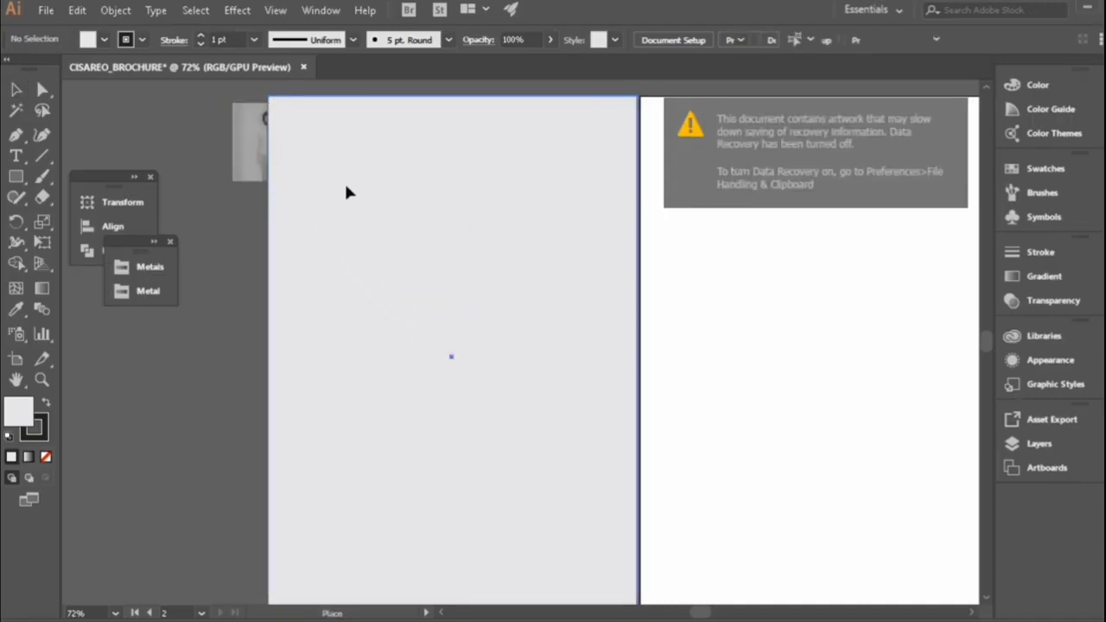
click(460, 81)
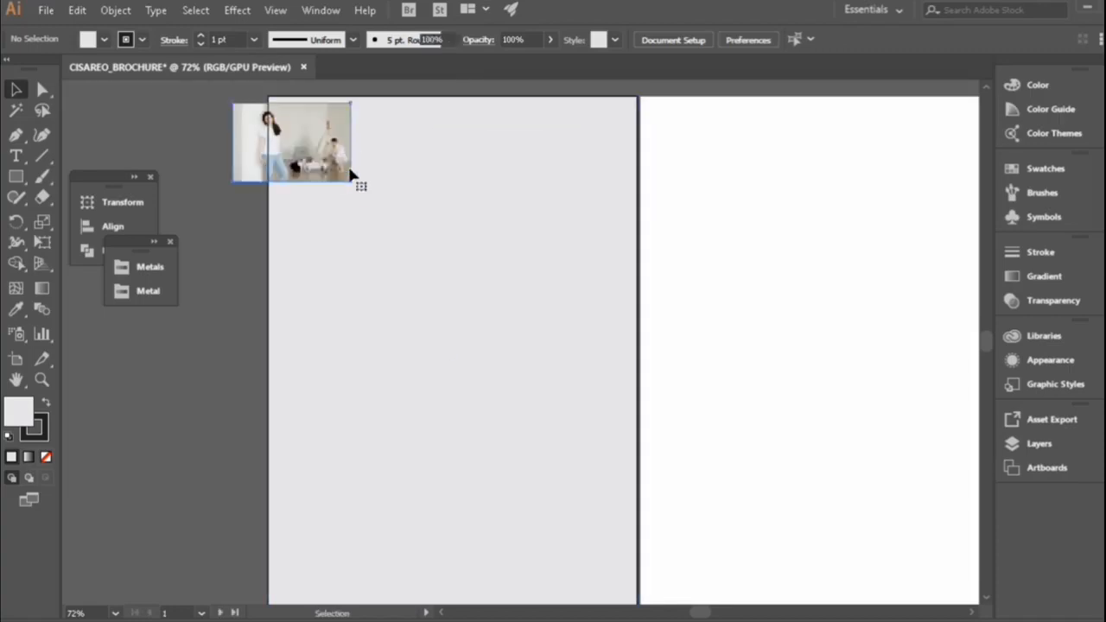
Enlarge the placed photo beyond the first artboard's width and align it to the artboard's top edge
click(352, 180)
drag(352, 180, 660, 403)
click(760, 39)
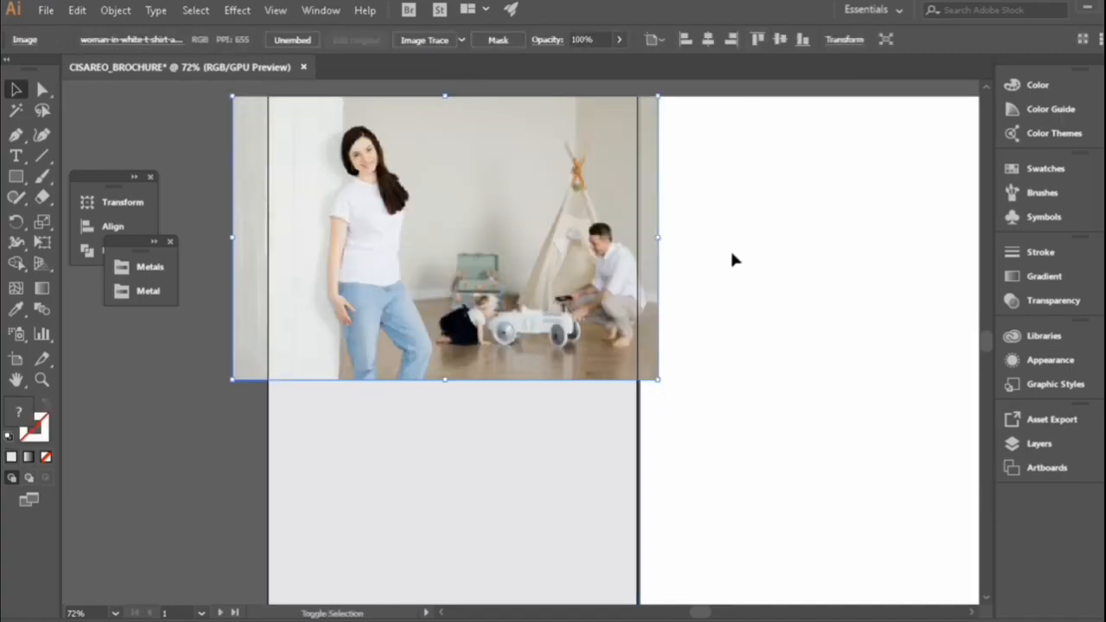
Nudge the photo left and enlarge it proportionally until it extends past the first artboard's right edge again
key(shift+Left)
key(shift+Left)
key(shift+Left)
key(shift+Left)
key(shift+Left)
key(shift+Left)
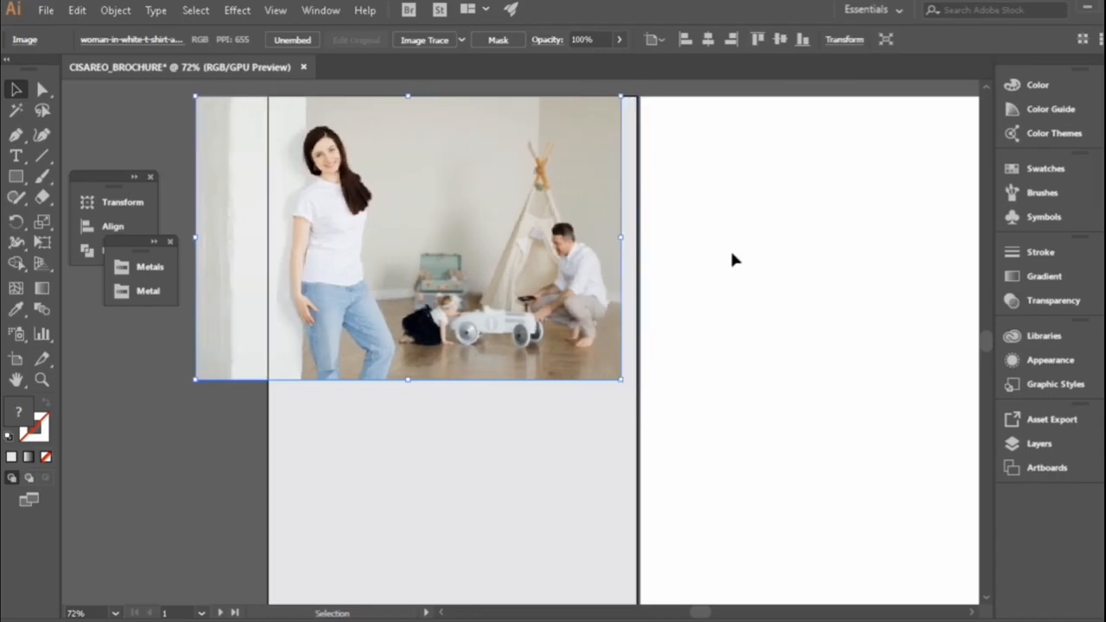
drag(621, 379, 656, 402)
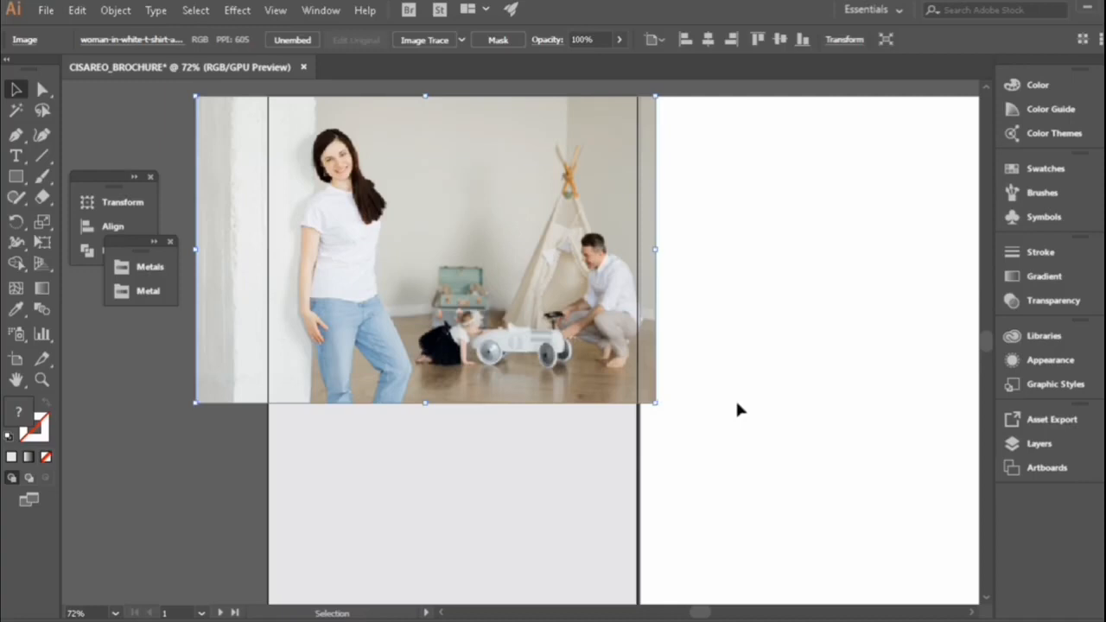
click(742, 413)
Draw a closed four-sided Pen shape peaking over the photo's lower part and extending beyond both artboards' bottom edges
scroll(406, 491, down, 2)
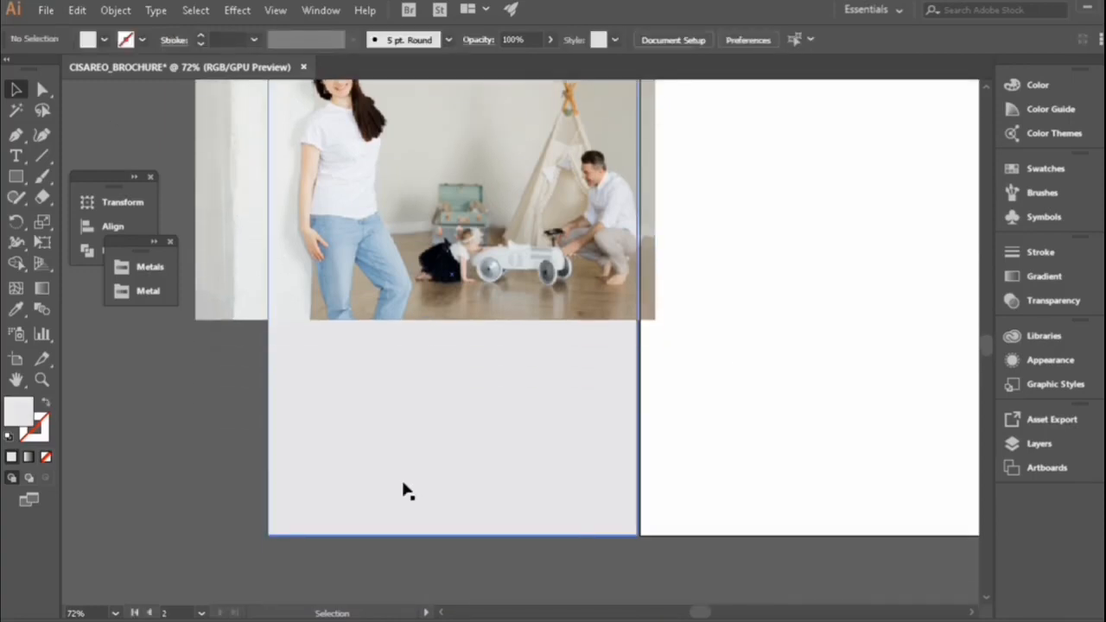
double_click(971, 612)
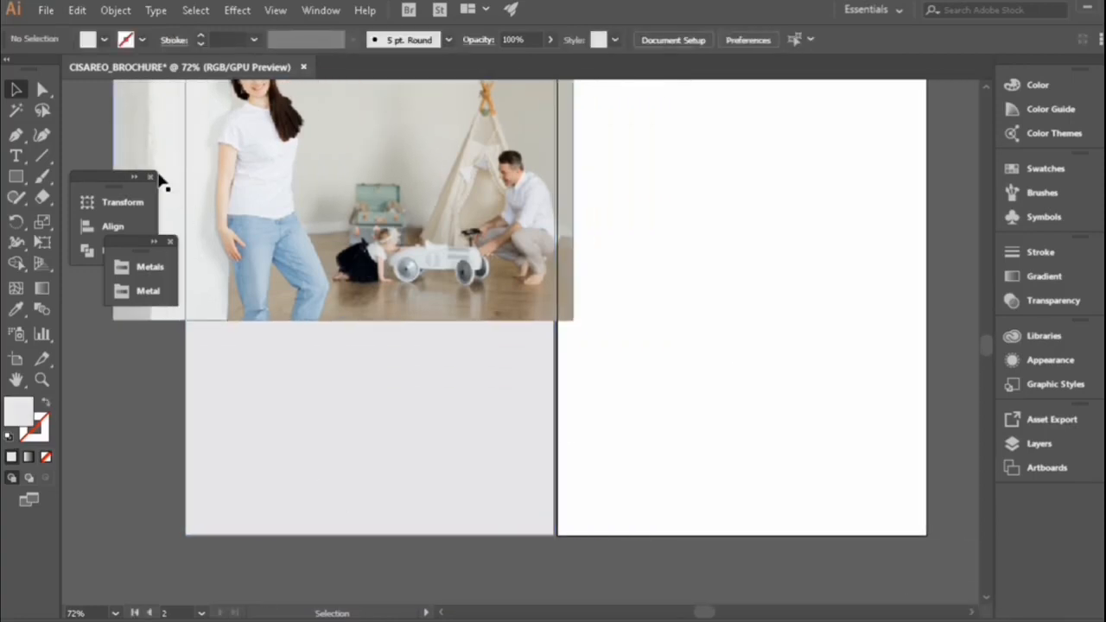
key(p)
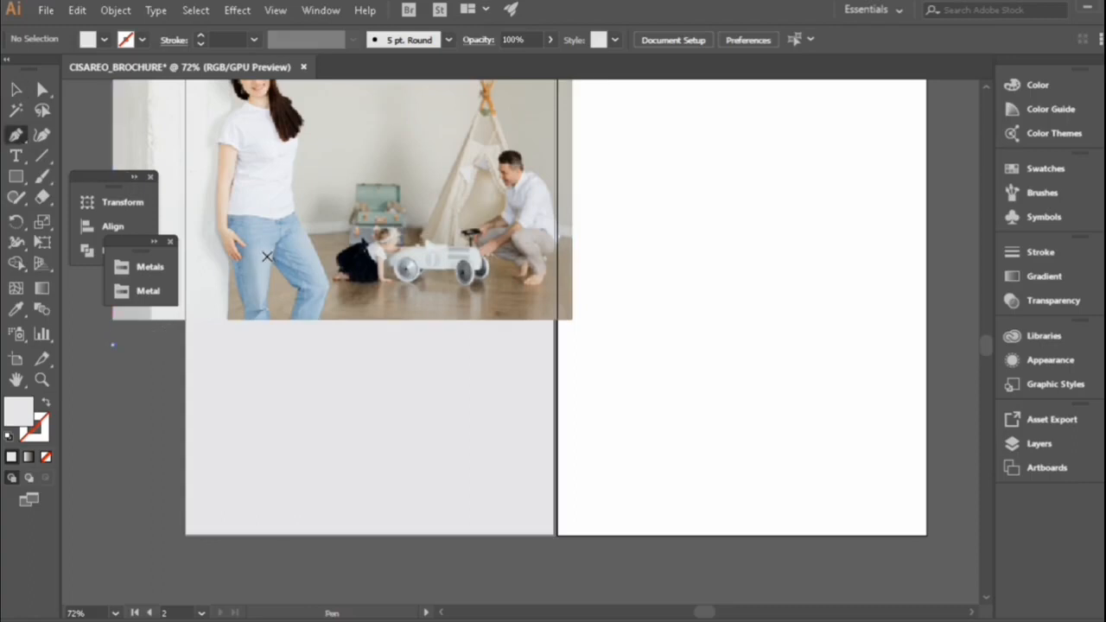
click(113, 345)
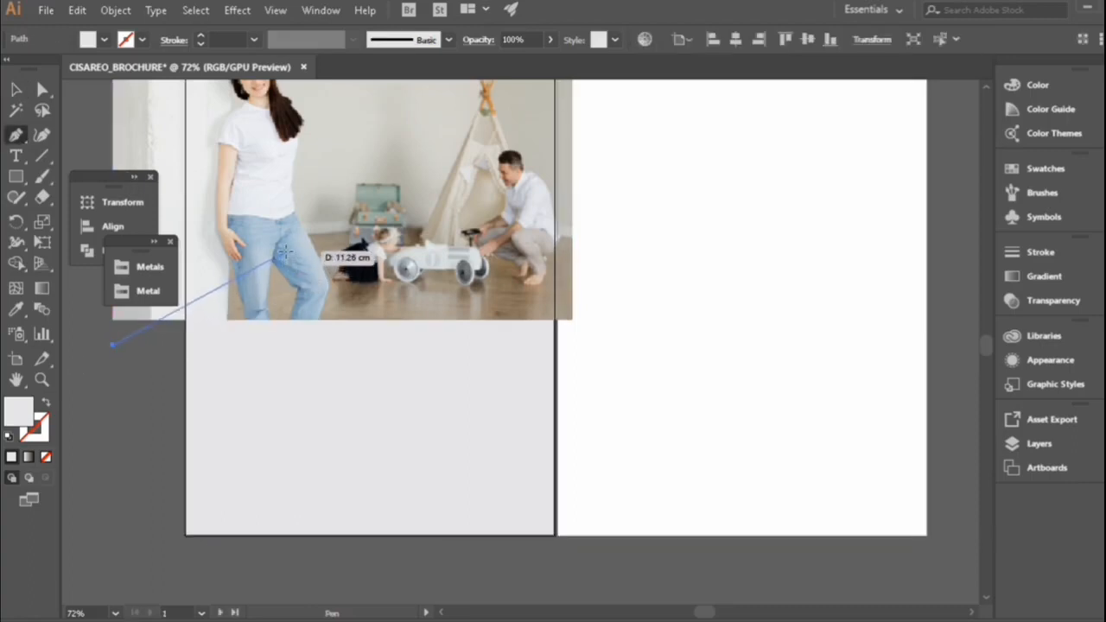
click(343, 223)
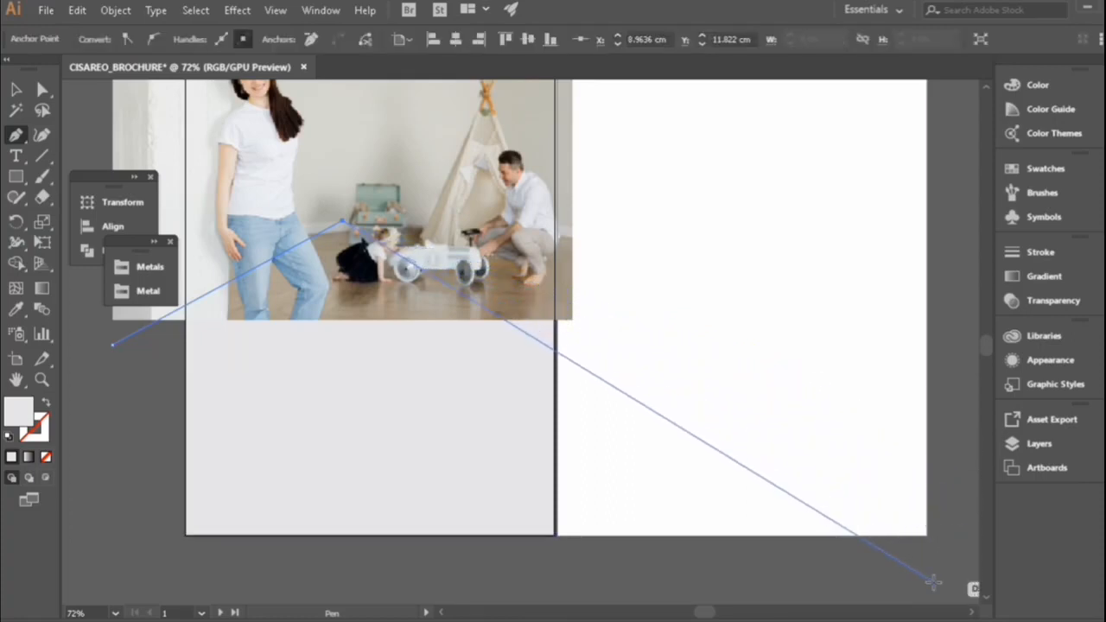
click(933, 594)
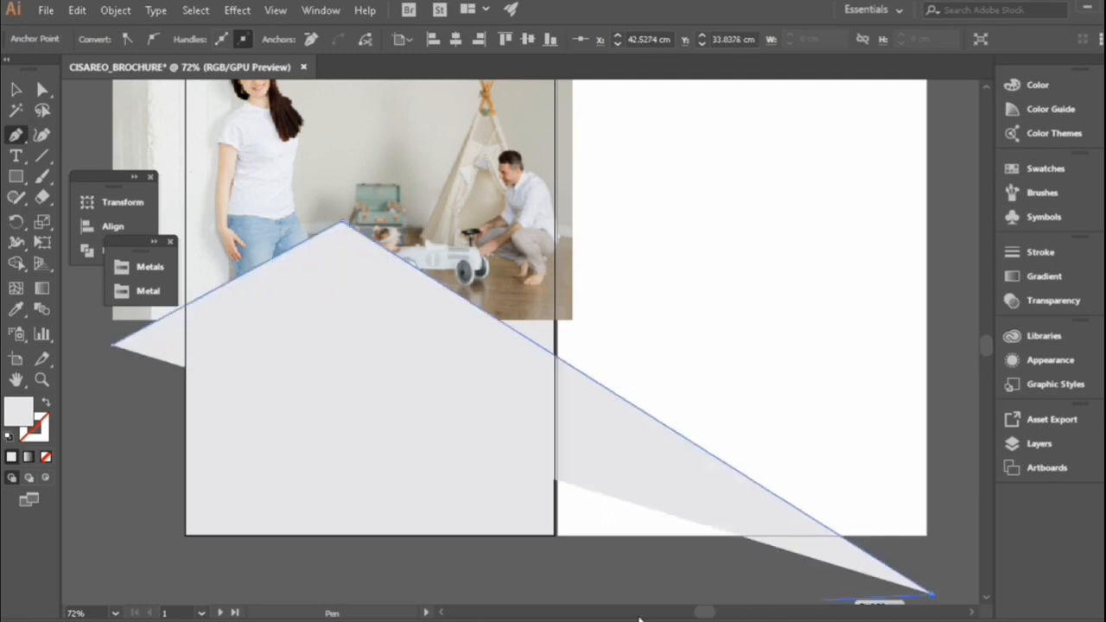
click(131, 579)
click(113, 345)
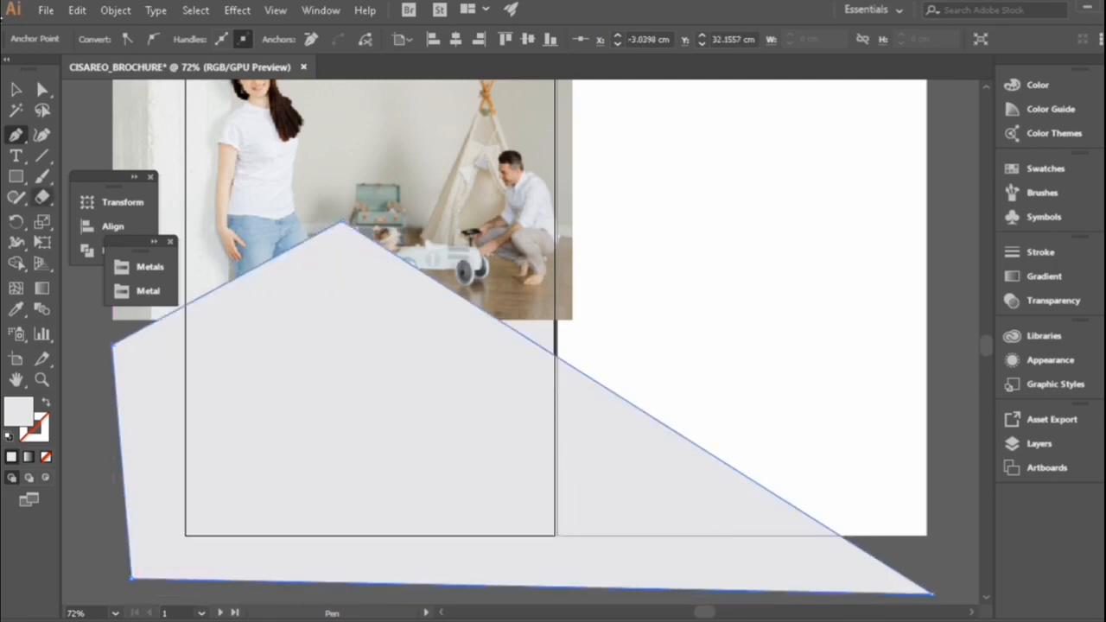
Enlarge the photo proportionally to meet the gray shape's slope at the first artboard's right edge, and nudge it left
click(14, 93)
click(568, 299)
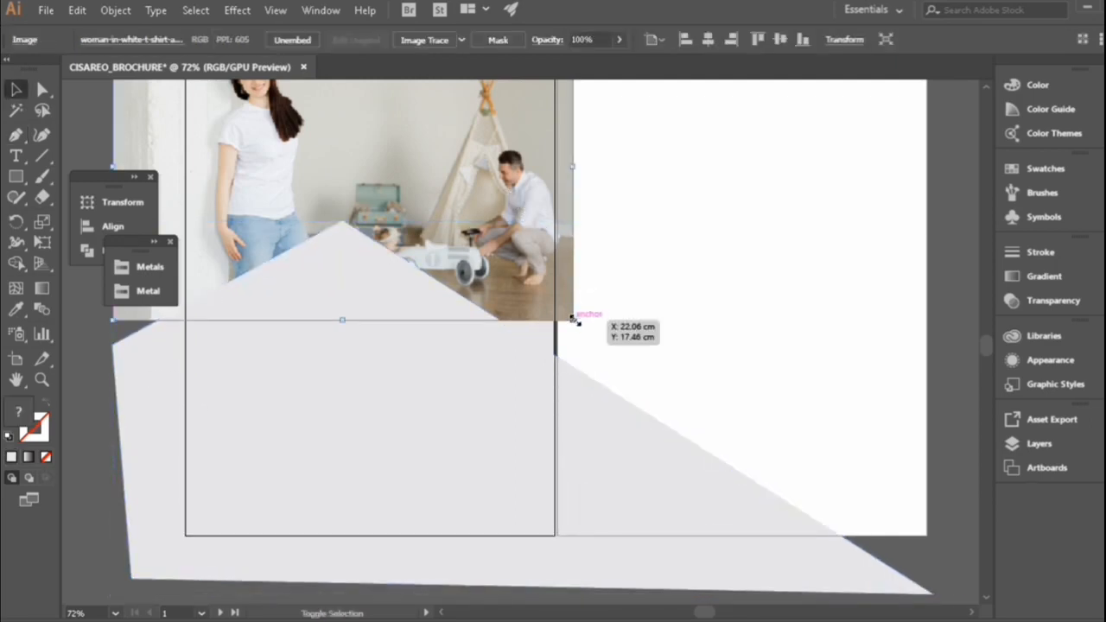
drag(573, 319, 635, 363)
scroll(701, 344, up, 3)
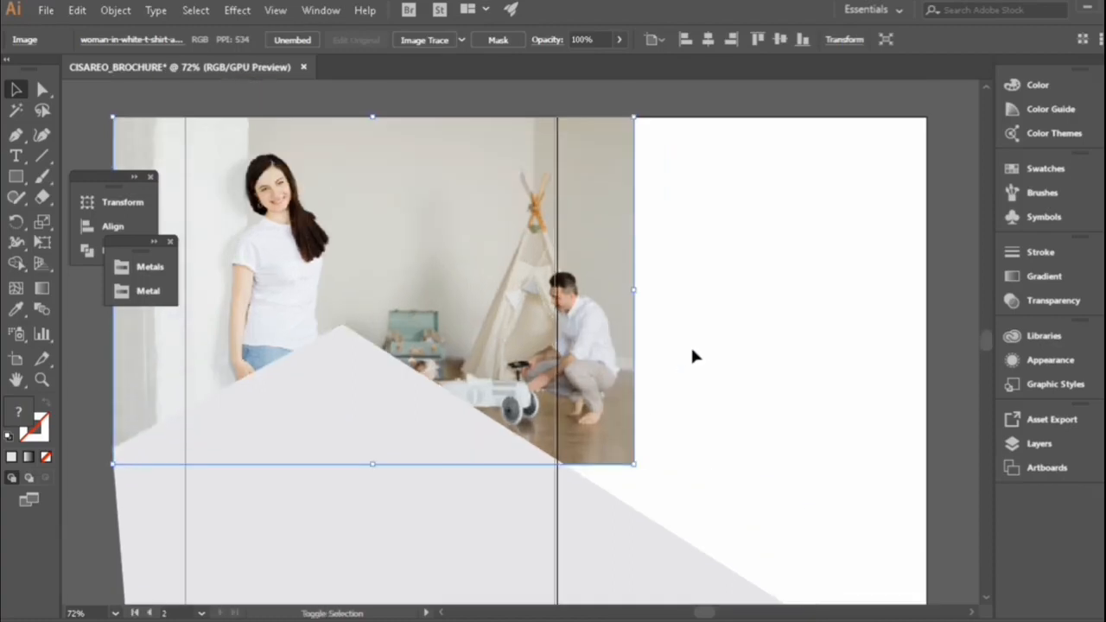
key(shift+Left)
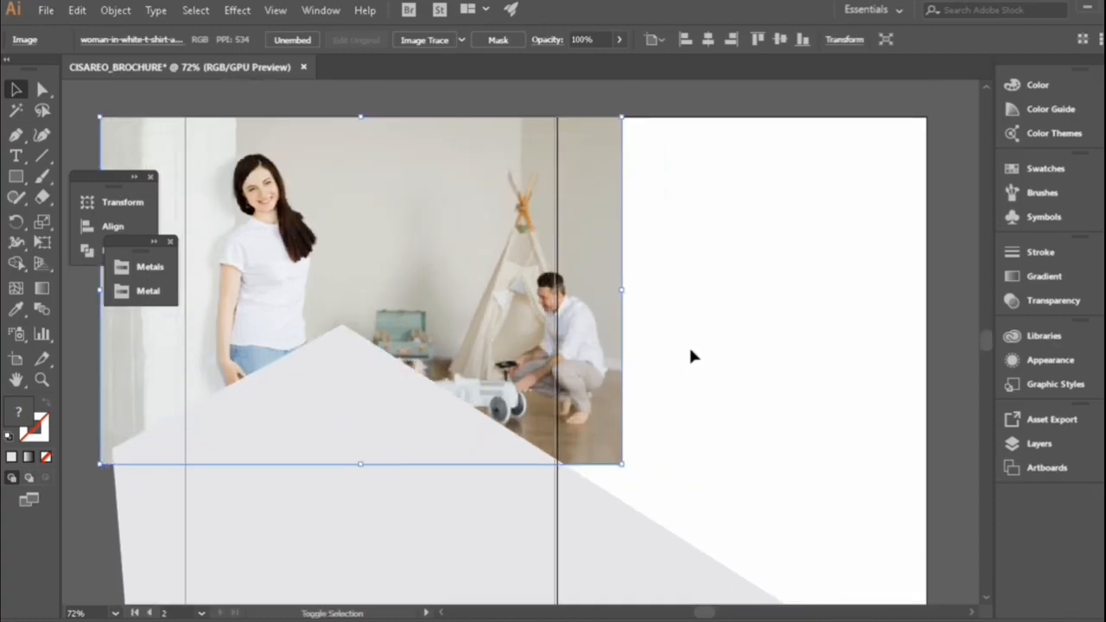
Try the photo slightly higher, and move it back down level with the artboard's top edge
key(shift+Up)
key(shift+Up)
key(shift+Up)
key(a)
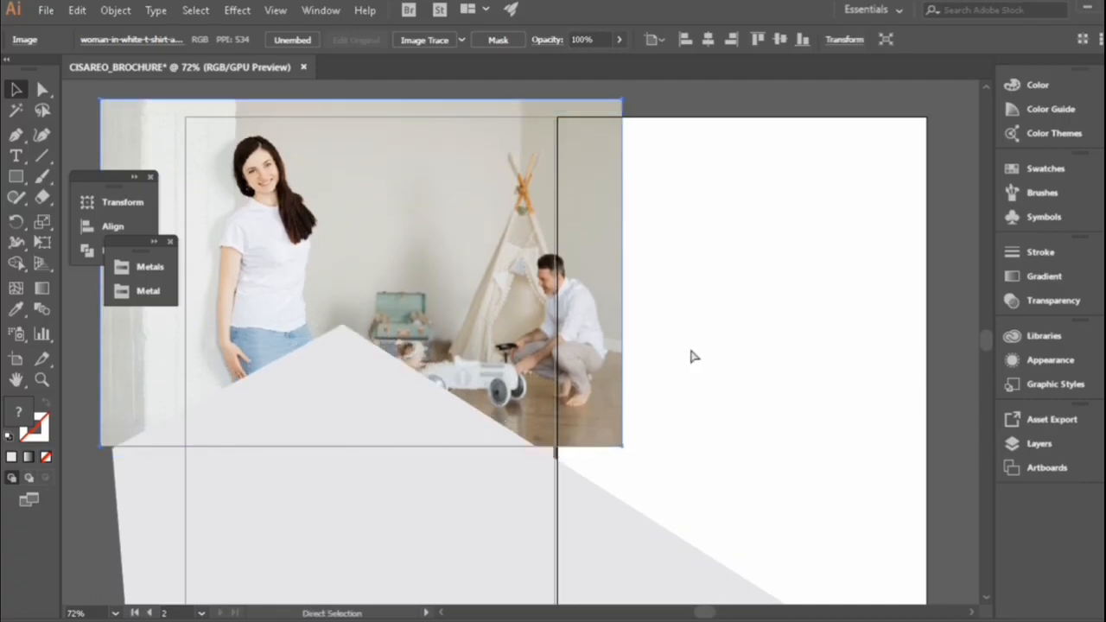
key(v)
key(shift+Down)
key(shift+Down)
key(shift+Down)
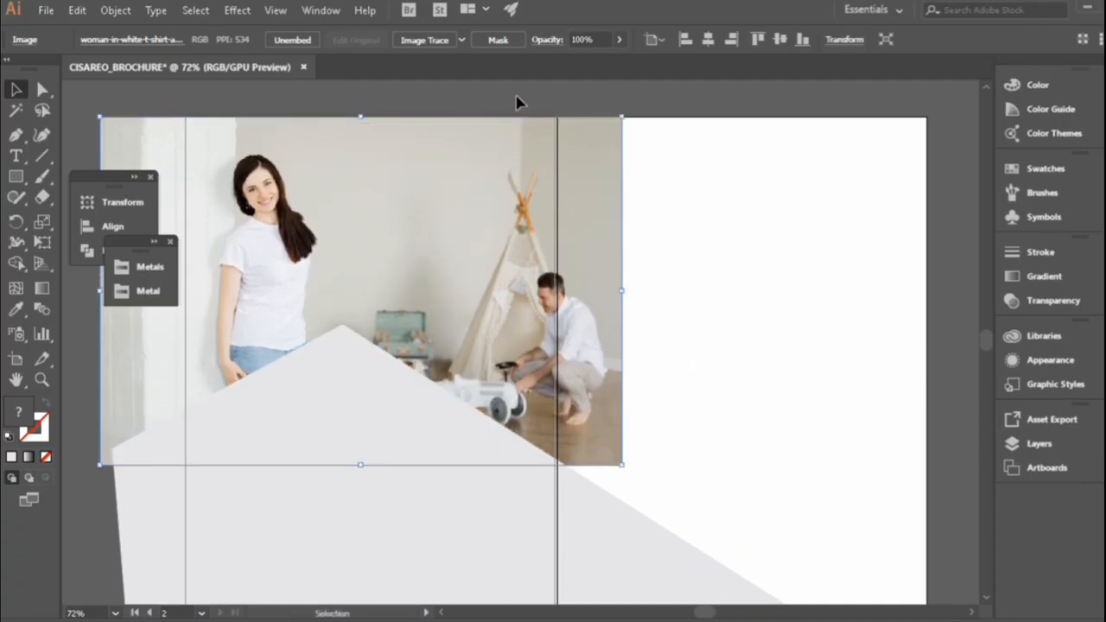
click(519, 101)
scroll(519, 101, down, 2)
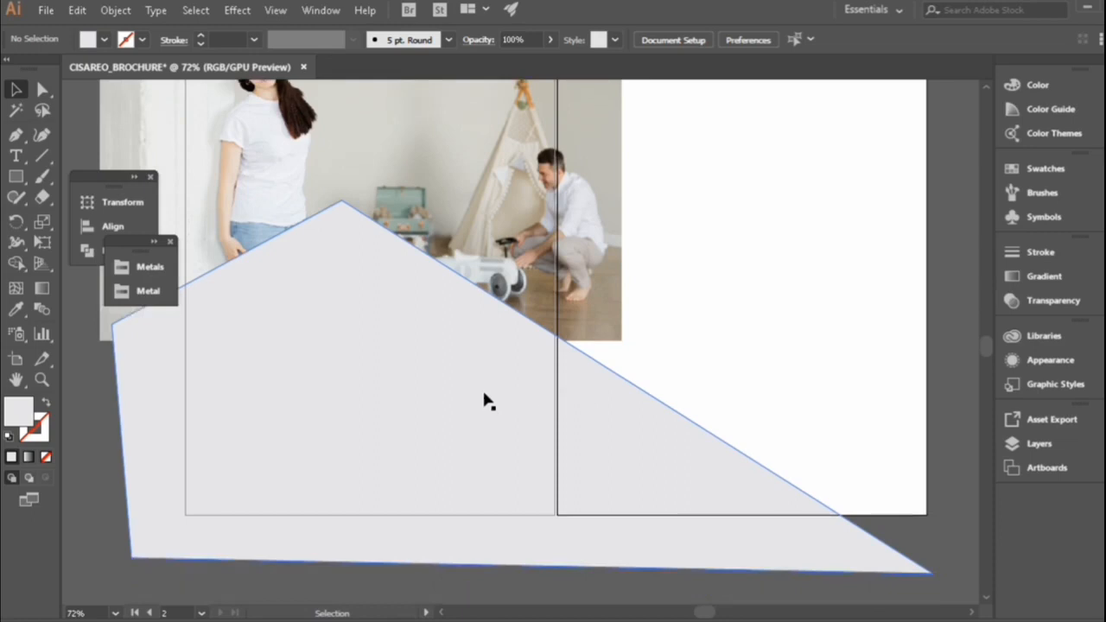
Nudge the gray shape to the right across the photo, keeping its left corner outside the first artboard, and deselect it
click(484, 399)
key(shift+Right)
key(shift+Right)
key(shift+Right)
key(shift+Right)
key(shift+Right)
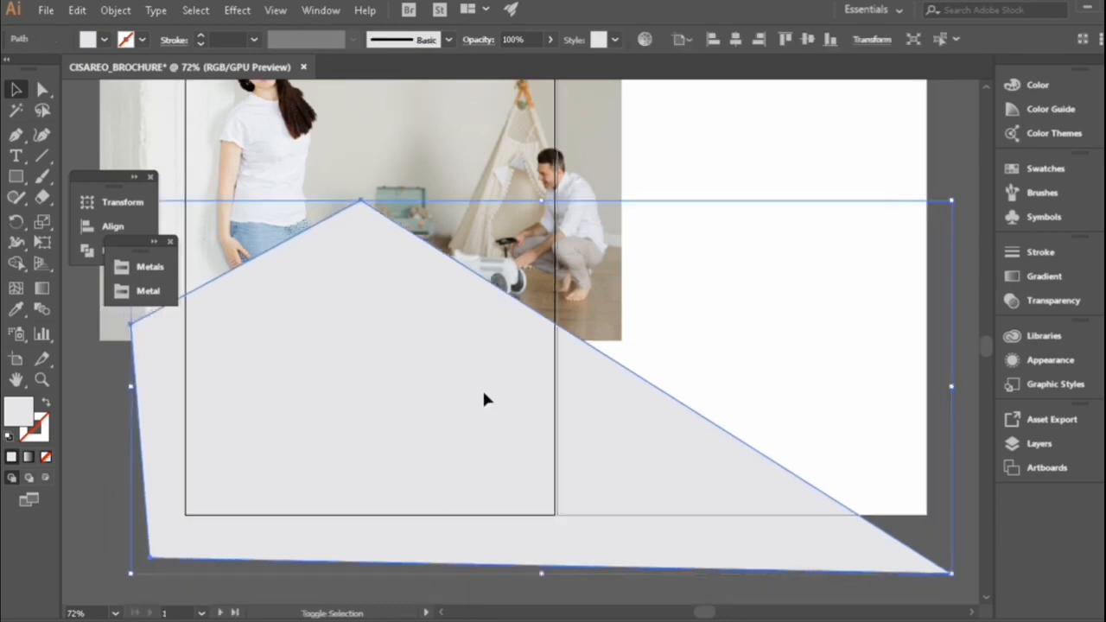
key(shift+Right)
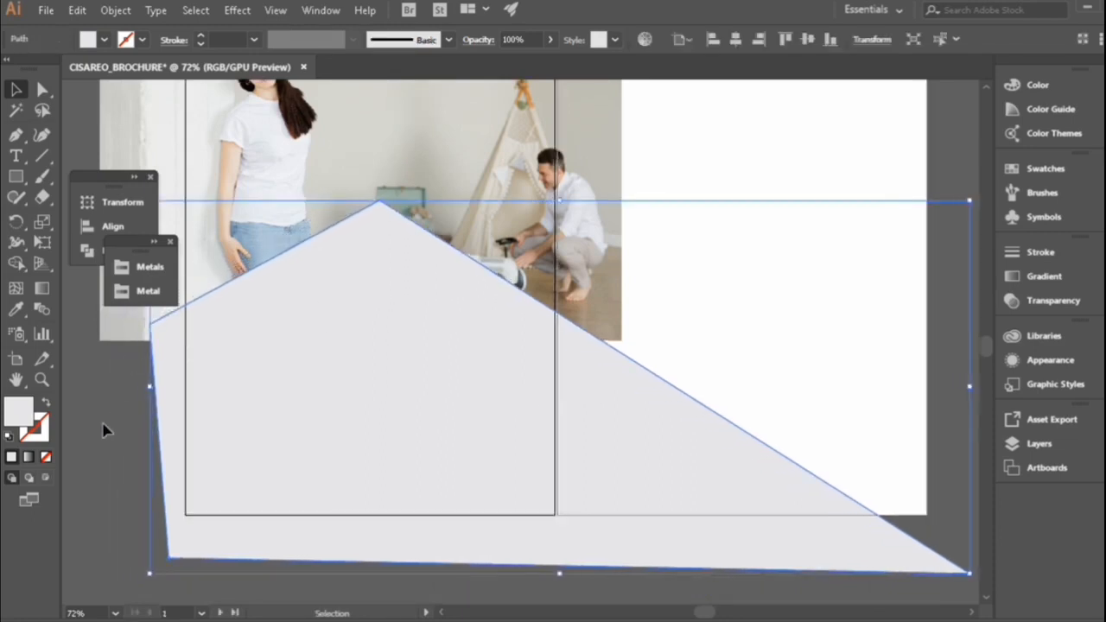
click(108, 426)
scroll(117, 432, up, 2)
scroll(116, 432, up, 1)
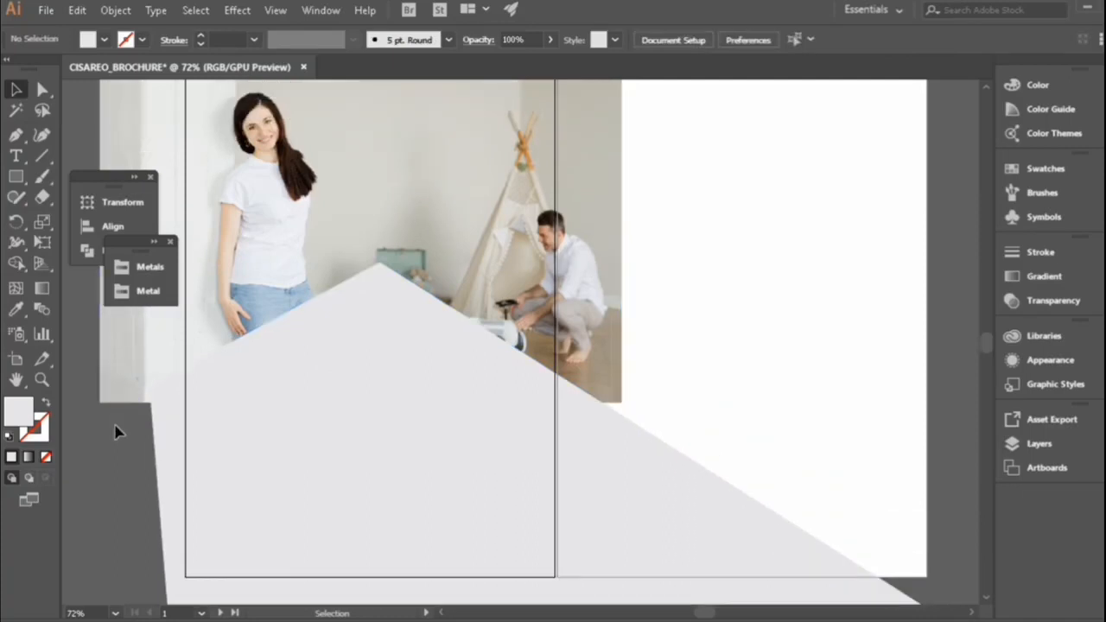
Nudge the gray shape slightly down, undoing the last few nudges to keep only a small shift
scroll(406, 379, down, 4)
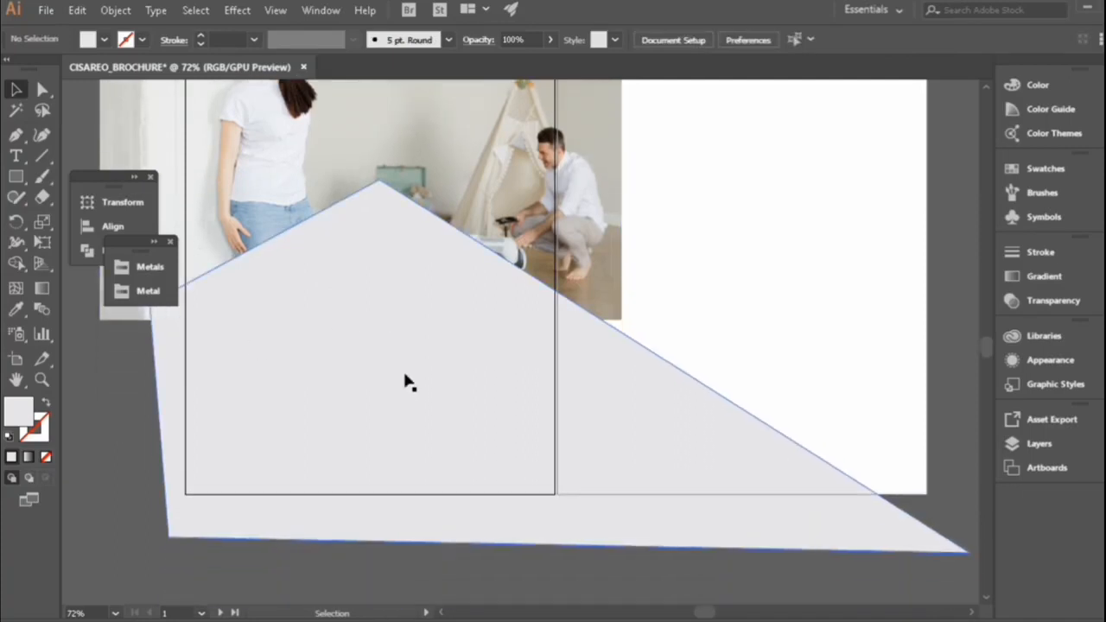
click(463, 391)
scroll(463, 391, up, 1)
scroll(464, 391, down, 1)
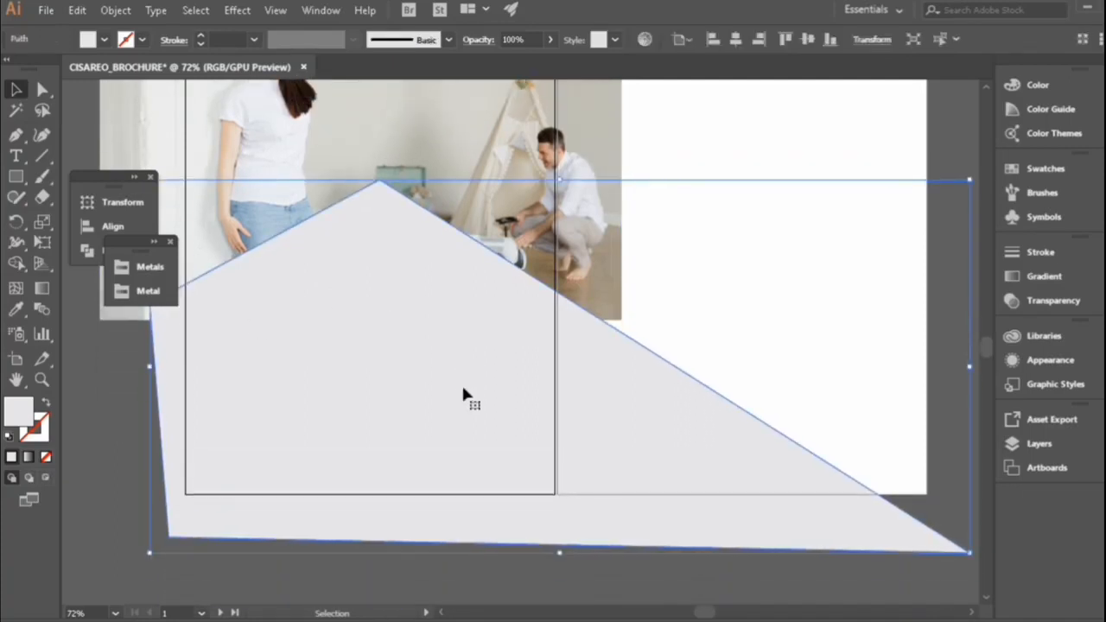
key(a)
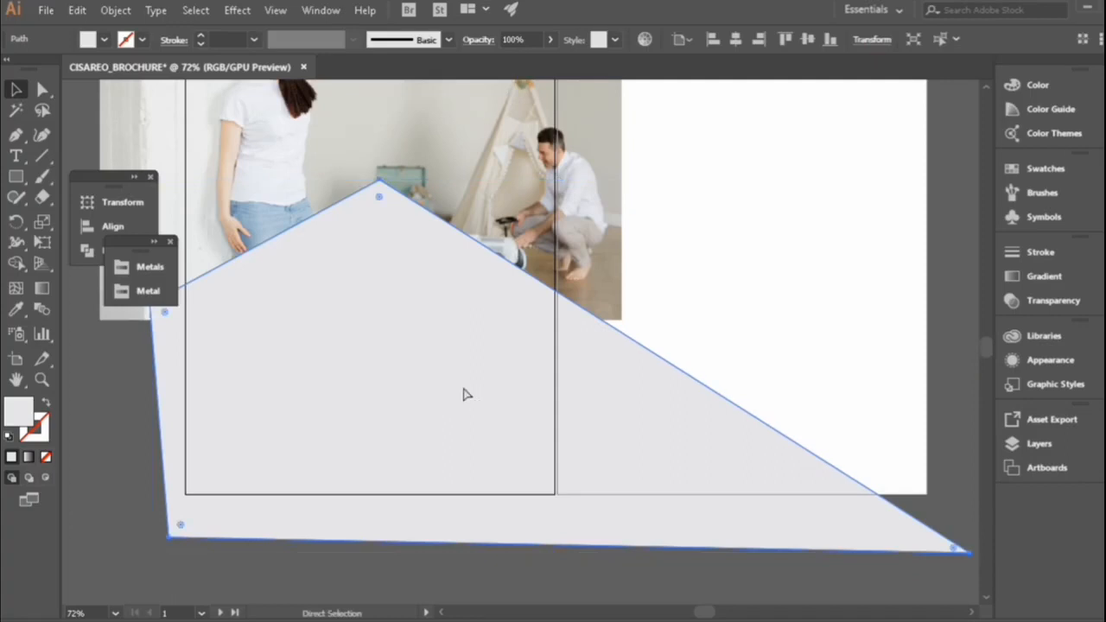
key(shift+Down)
key(shift+Down)
key(shift+Down)
key(shift+Down)
key(shift+Down)
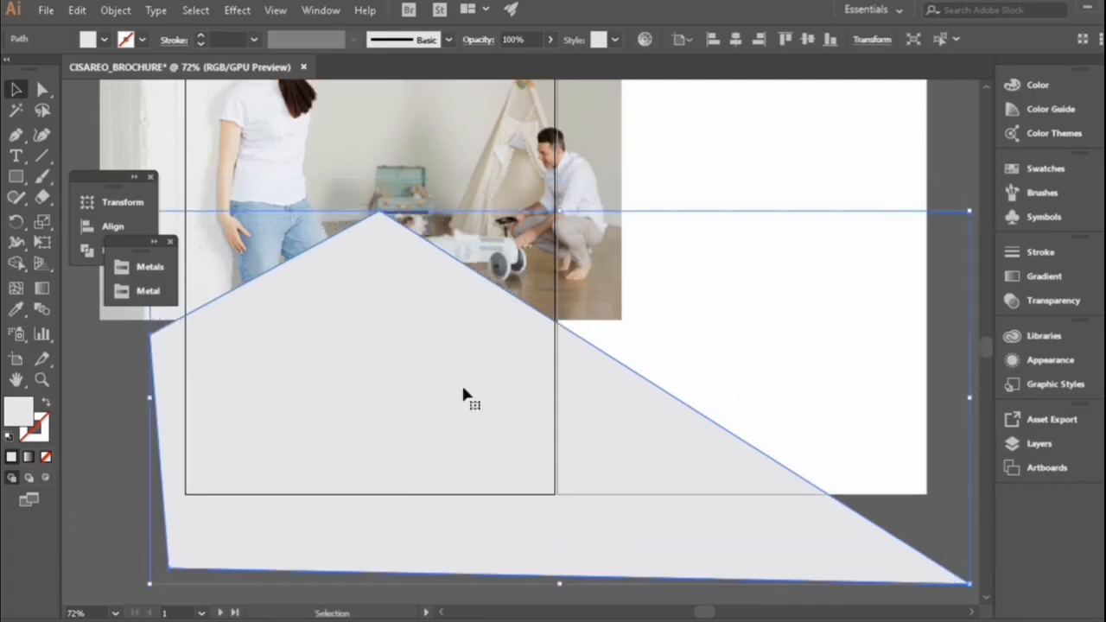
key(ctrl+z)
key(ctrl+z)
key(ctrl+z)
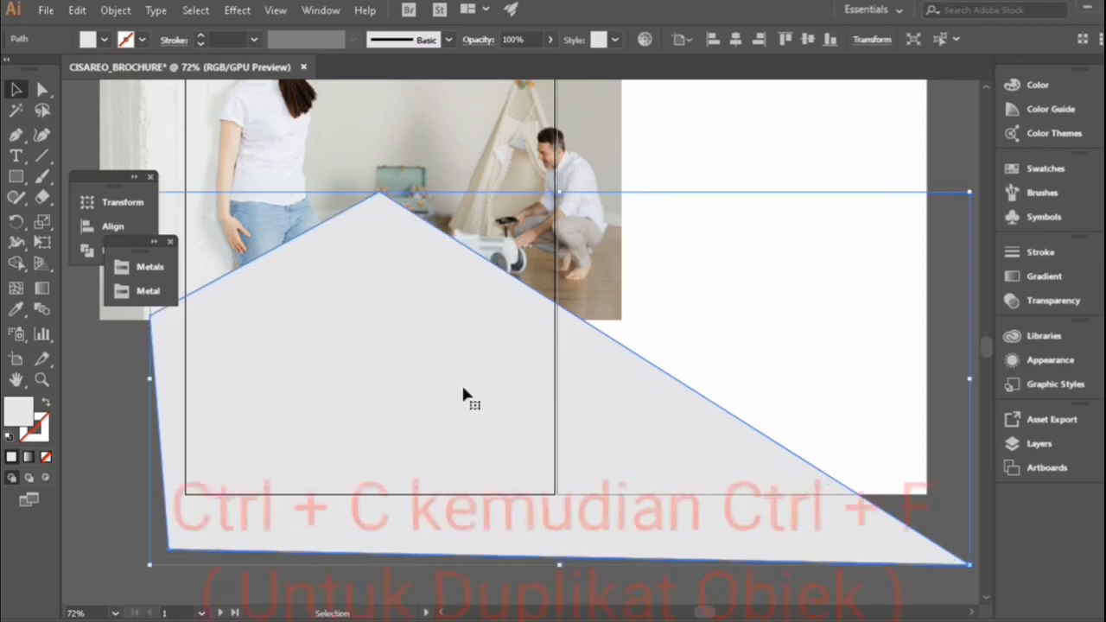
Duplicate the gray shape in place and nudge the front copy down, leaving a thin band of the rear shape exposed
click(114, 454)
click(362, 454)
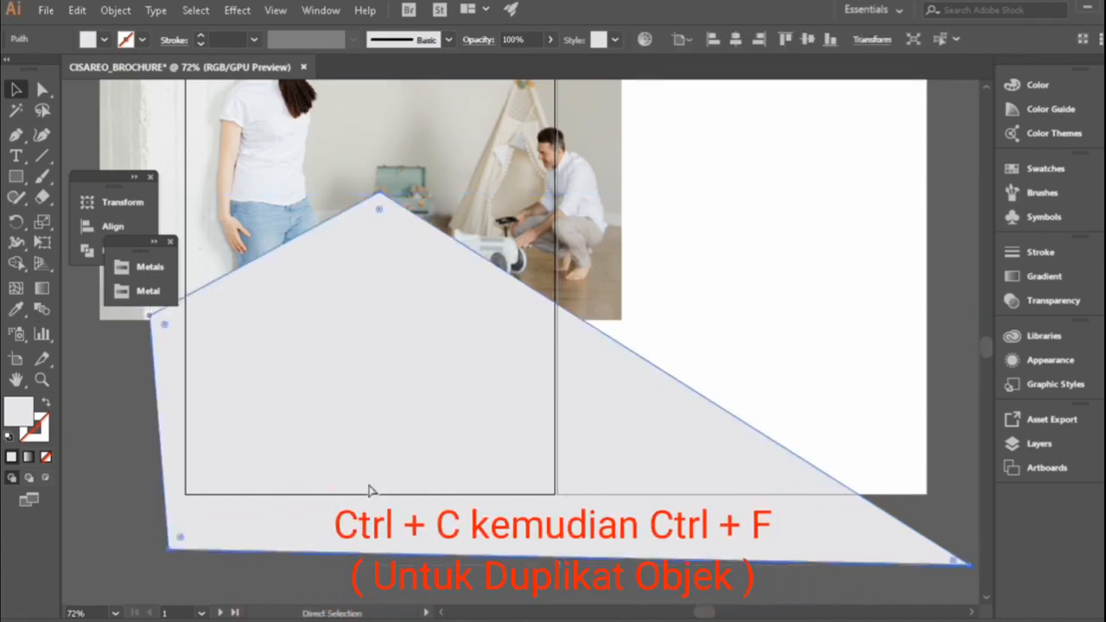
key(shift+Down)
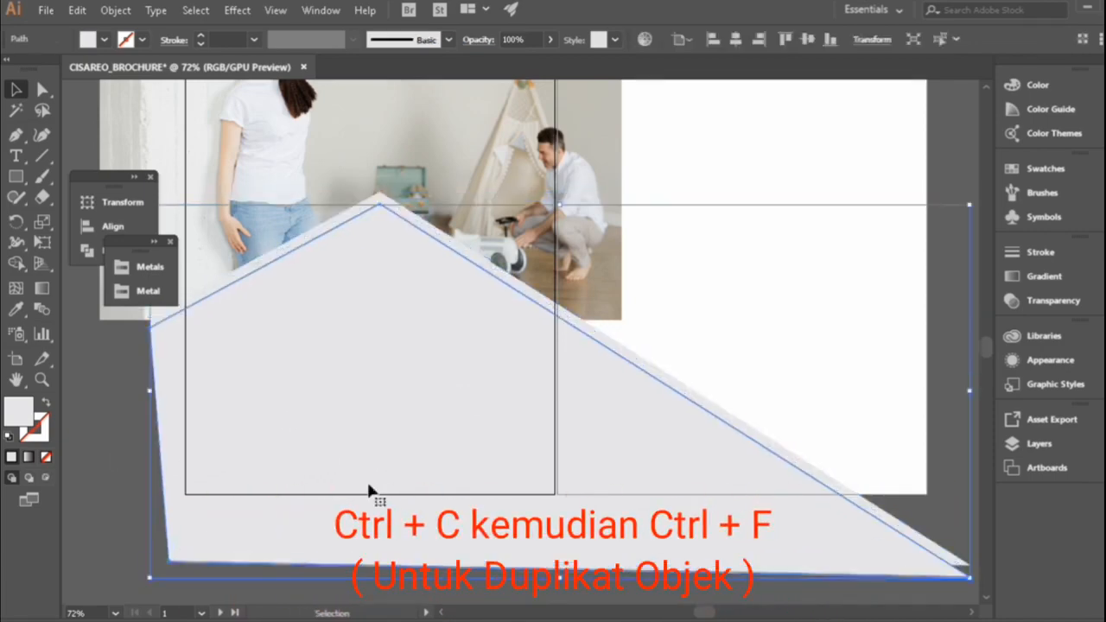
Fill the rear shape with a linear gradient and set its end stop to a dark gray swatch
click(900, 524)
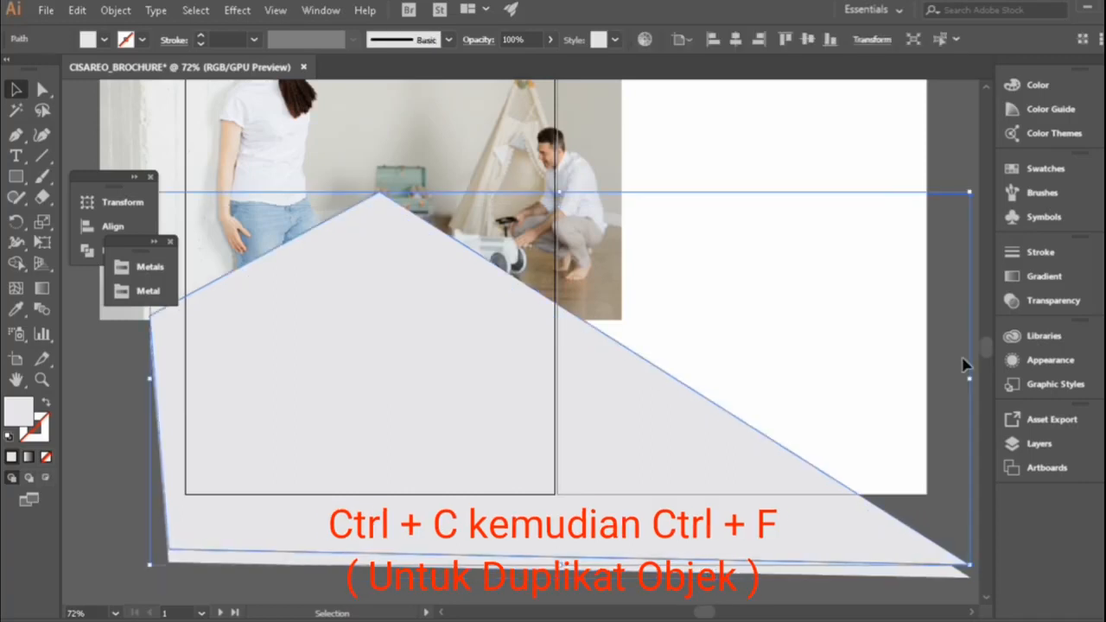
click(1041, 277)
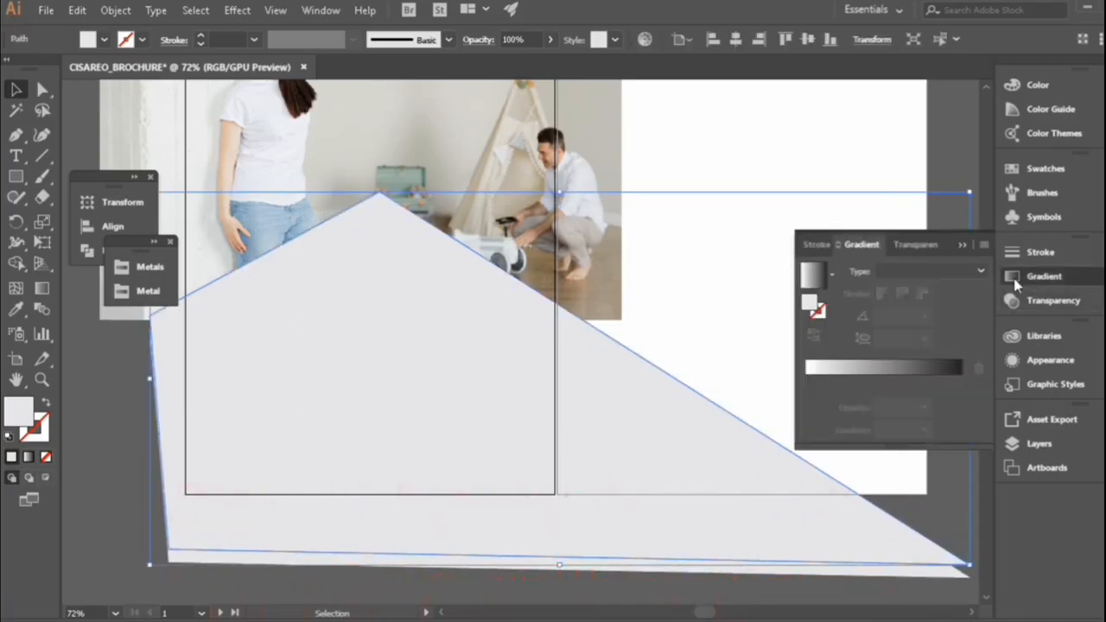
click(910, 373)
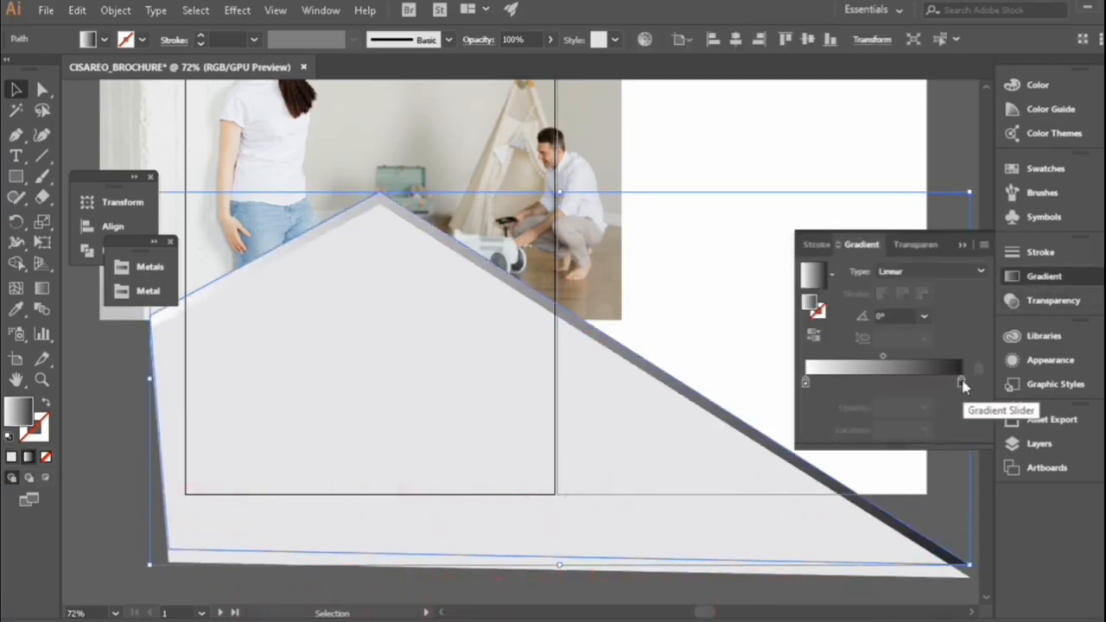
double_click(962, 382)
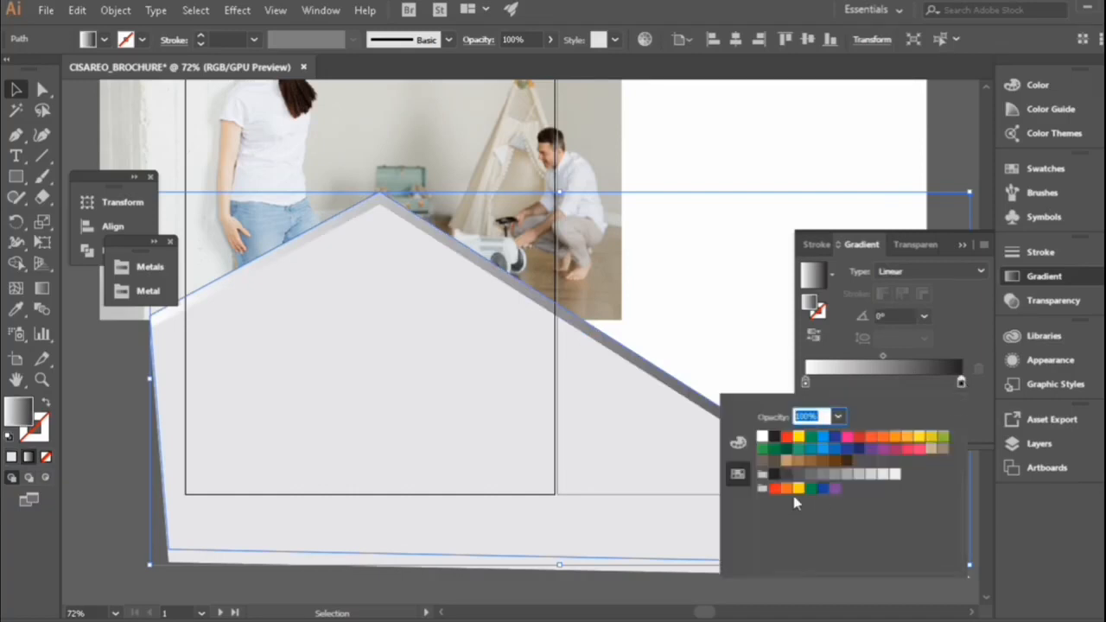
click(799, 476)
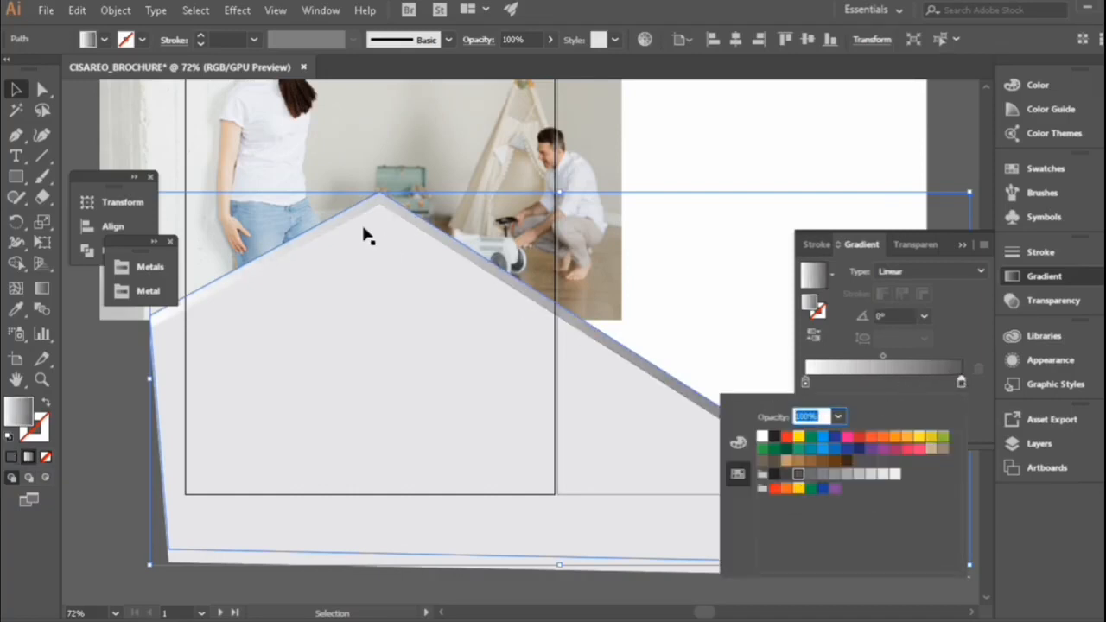
Try light gray swatches for the gradient's start stop and settle on C=0 M=0 Y=0 K=20
click(805, 383)
double_click(804, 383)
click(869, 476)
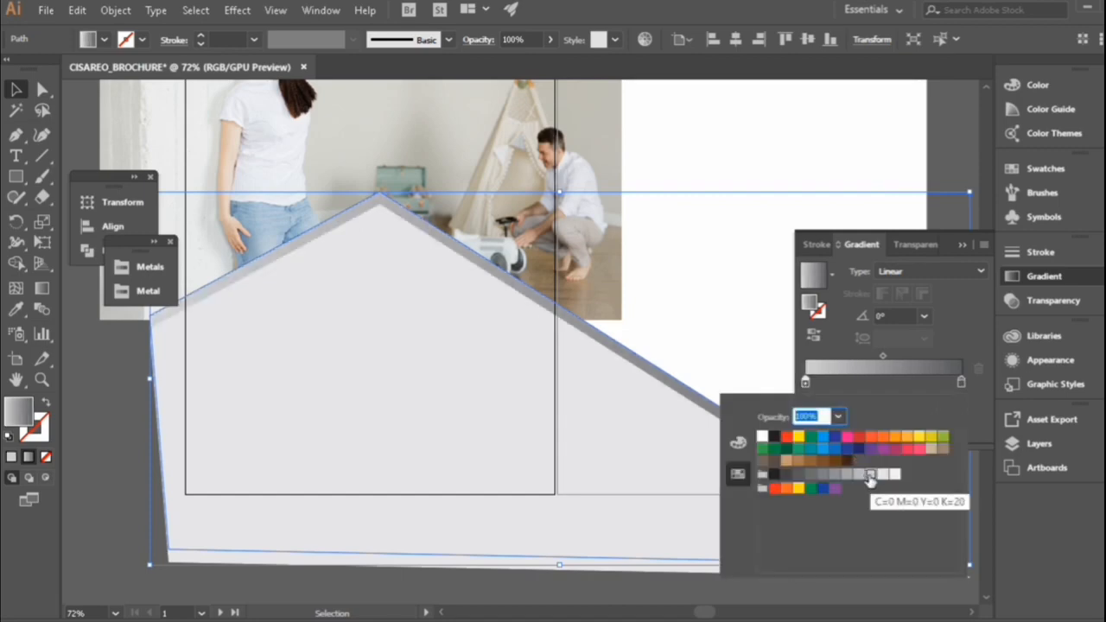
click(882, 474)
click(962, 246)
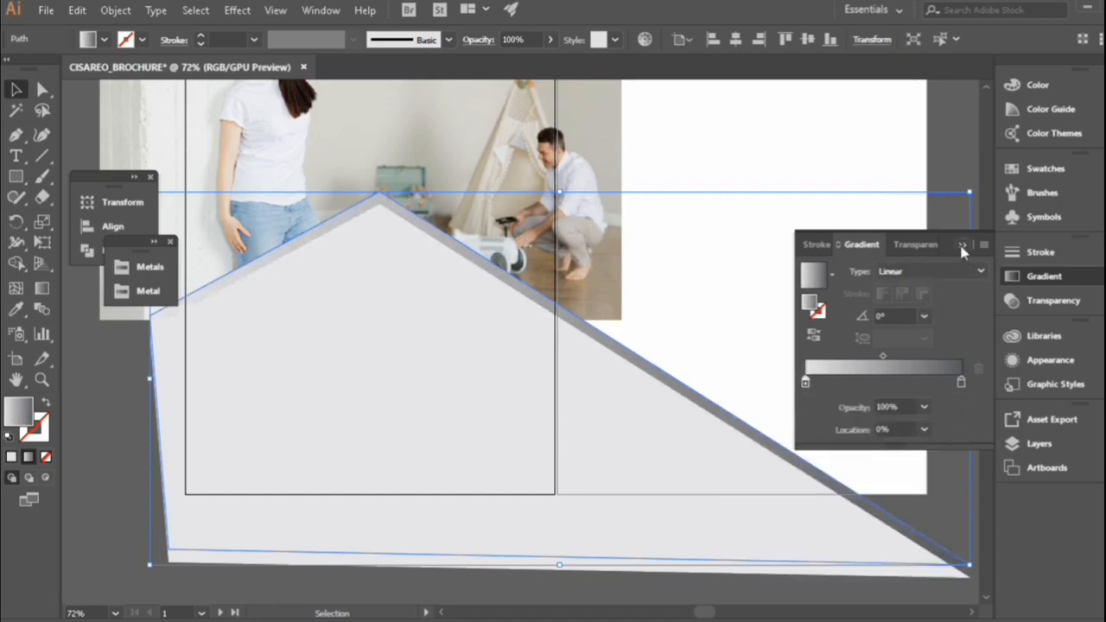
double_click(805, 384)
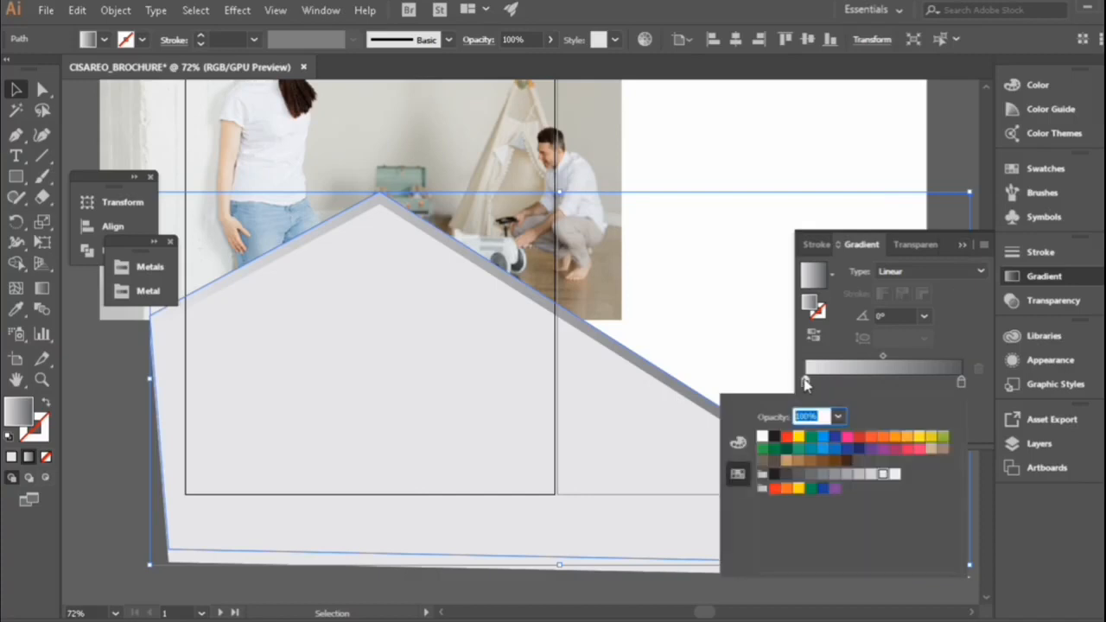
click(872, 477)
click(966, 249)
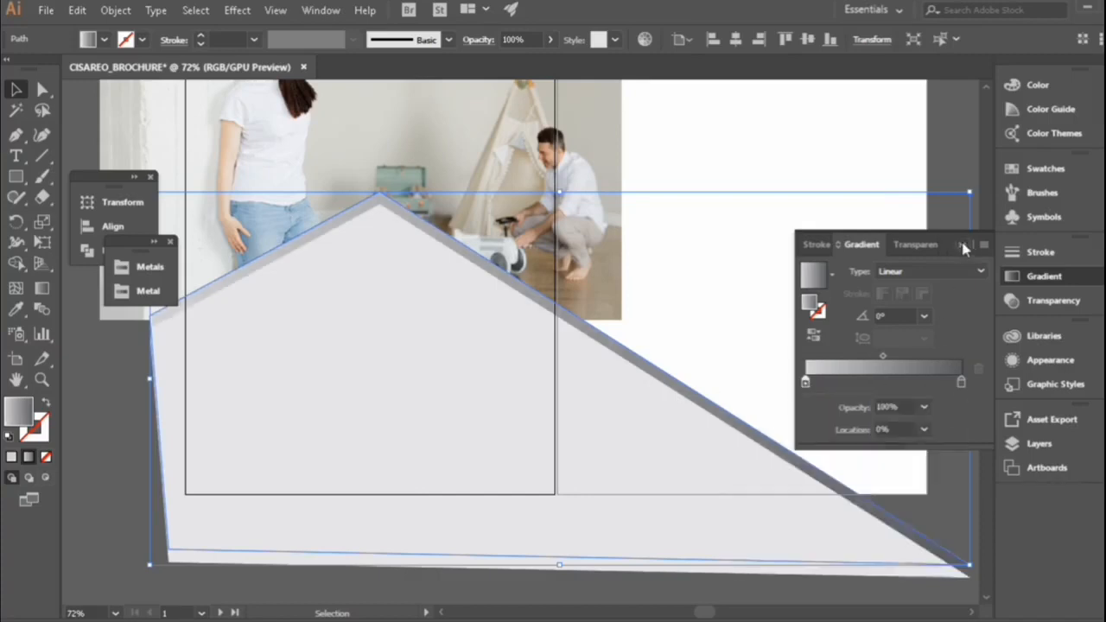
Add a dark gray gradient stop at about 39% and a light gray one at about 68% by duplicating the end stops
click(960, 382)
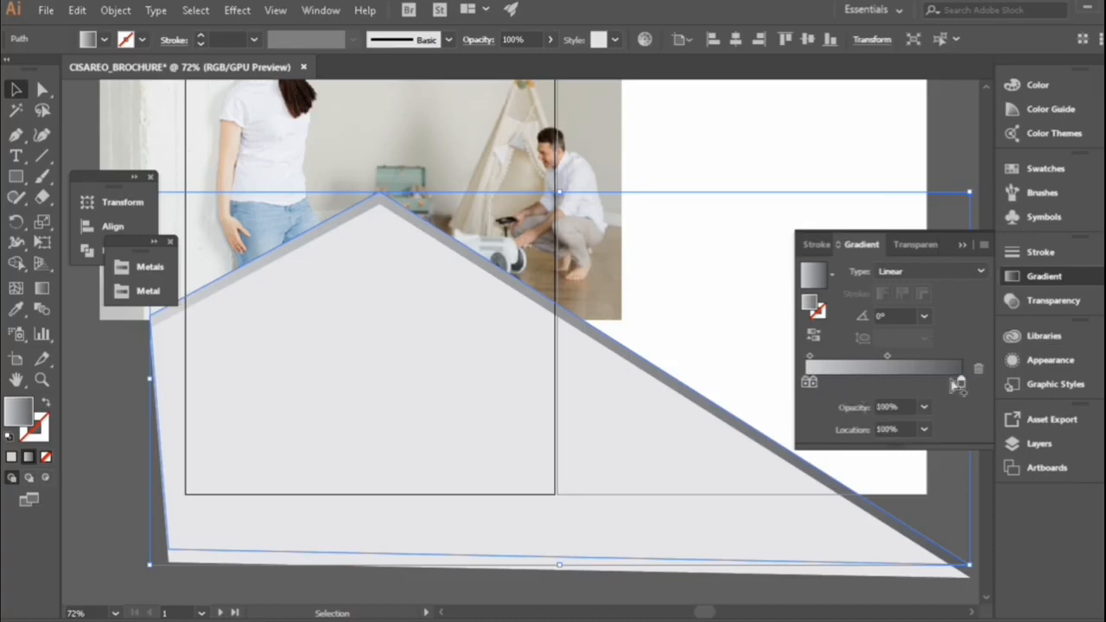
click(952, 382)
drag(951, 383, 911, 383)
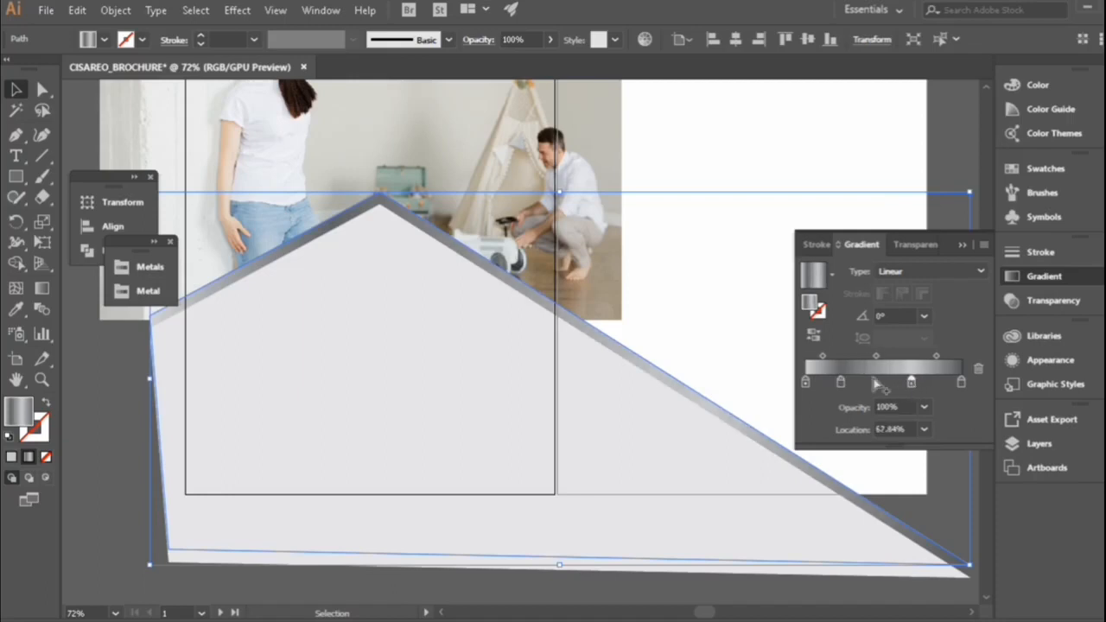
drag(842, 382, 868, 389)
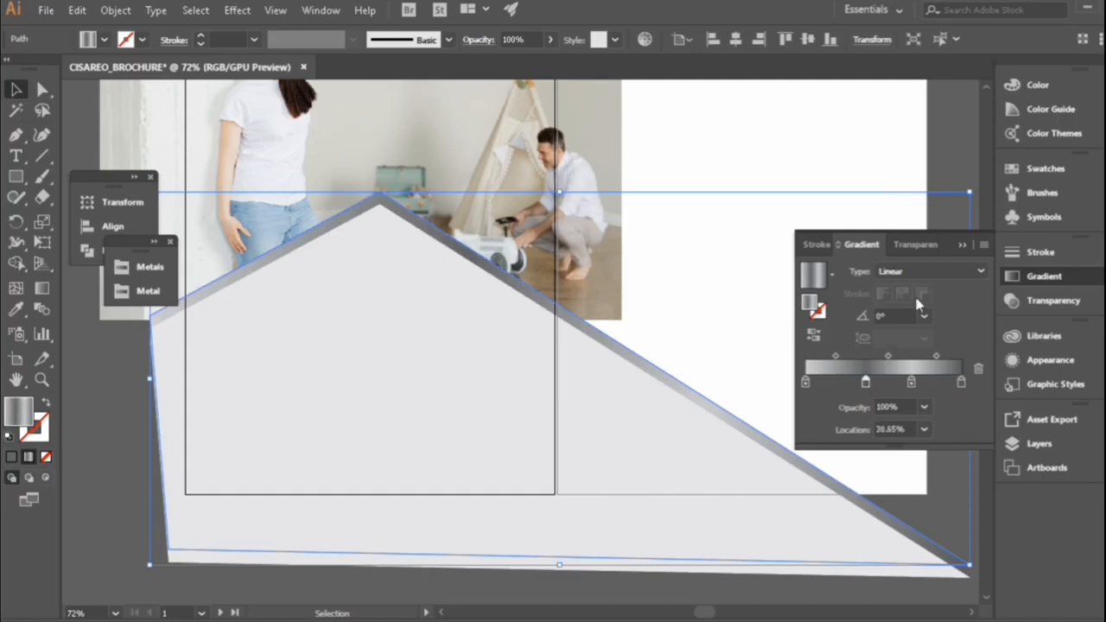
Duplicate more light and dark gray stops to alternate eight stops across the gradient, and deselect the shape
click(814, 382)
click(854, 383)
mouse_move(853, 384)
mouse_down()
mouse_move(823, 386)
mouse_move(929, 384)
mouse_move(894, 383)
mouse_up()
double_click(816, 385)
click(815, 385)
click(851, 383)
click(908, 387)
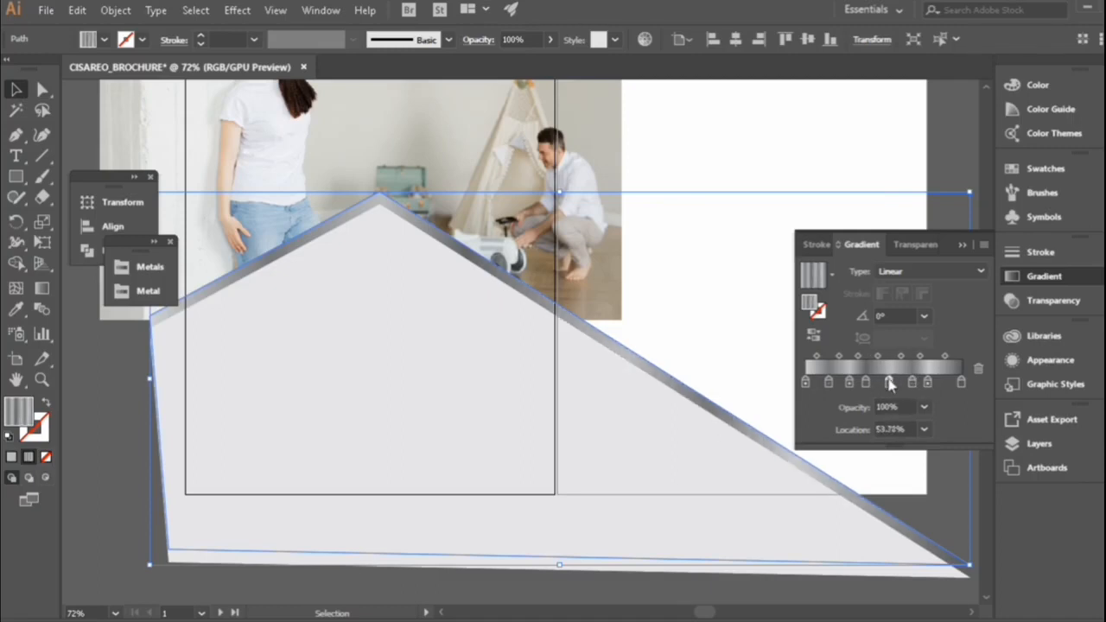
drag(890, 383, 937, 385)
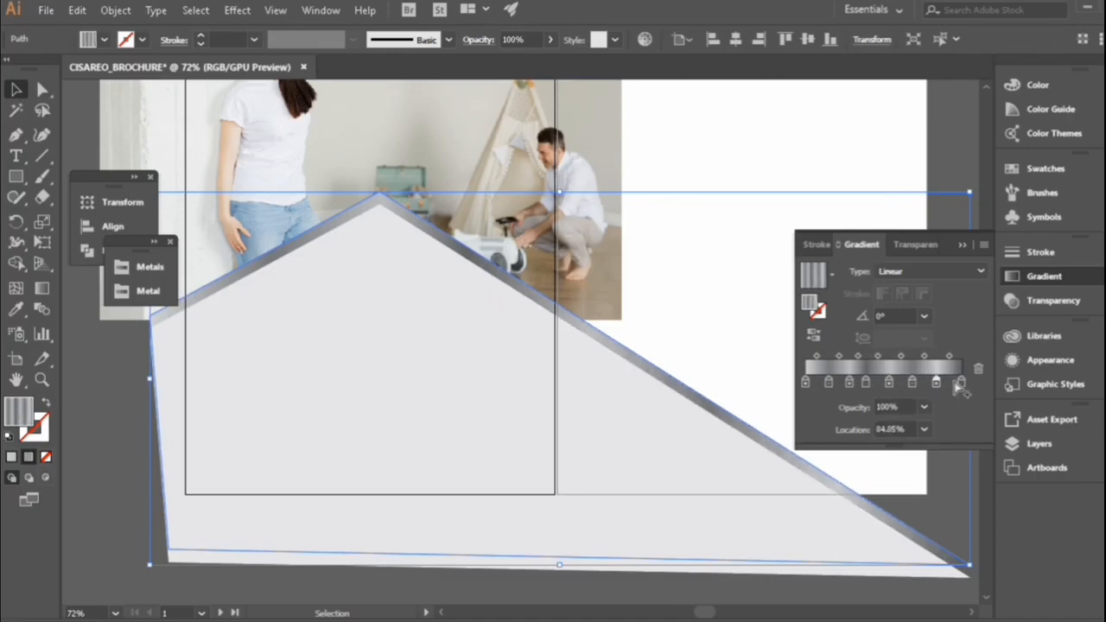
click(959, 245)
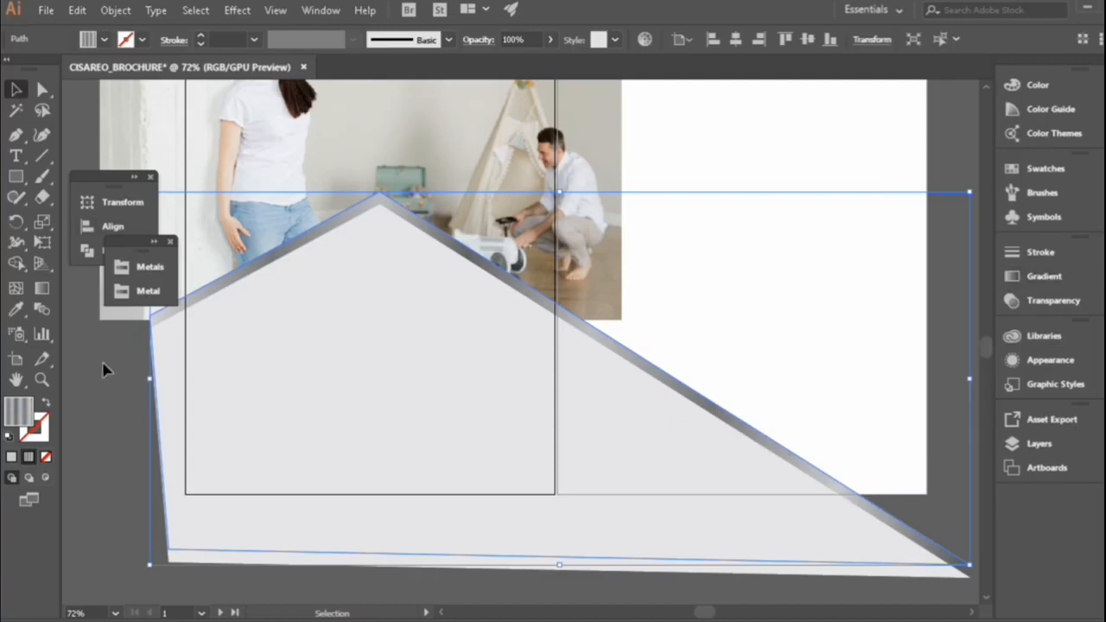
click(103, 370)
Group the gray shape with the gradient-filled shape behind it
scroll(105, 394, up, 2)
scroll(103, 387, up, 3)
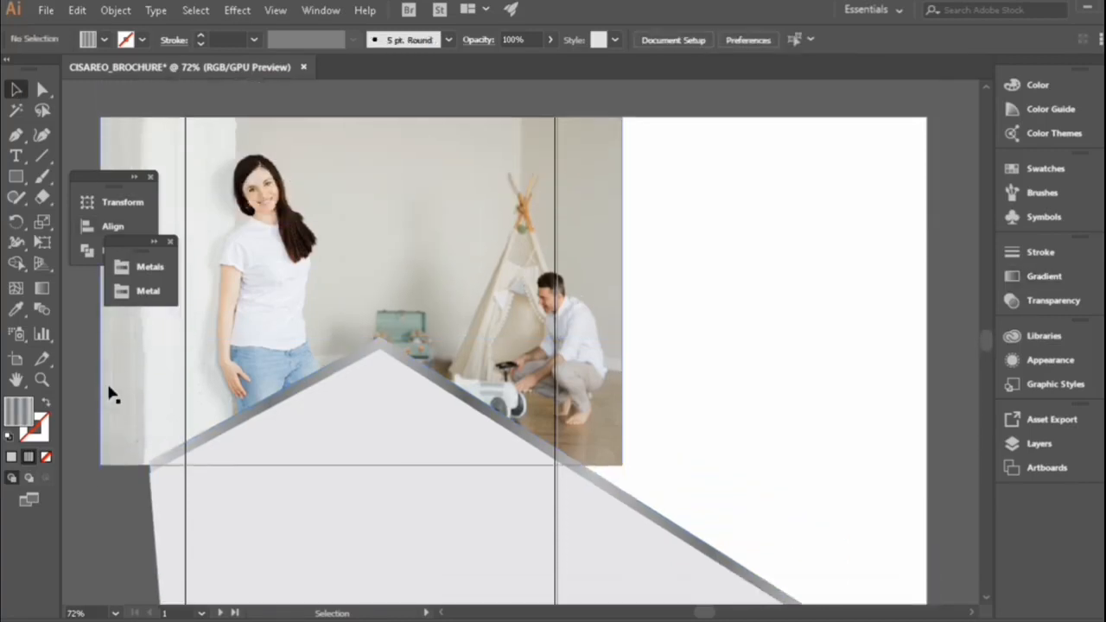
scroll(107, 393, down, 5)
scroll(484, 434, down, 5)
drag(680, 420, 655, 490)
key(ctrl+z)
drag(749, 295, 670, 525)
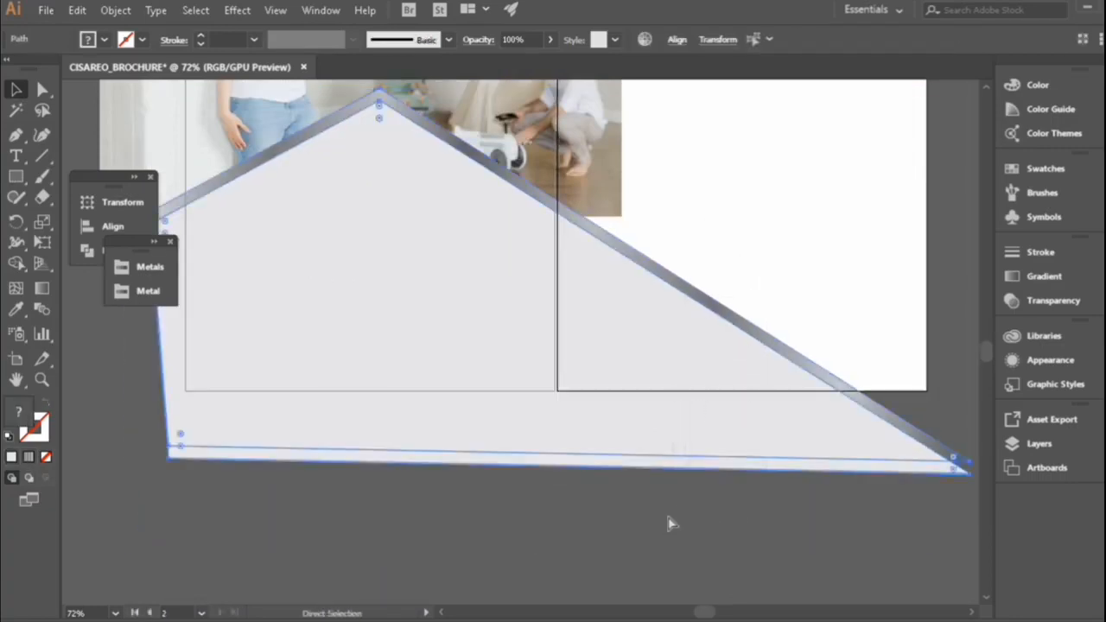
key(ctrl+g)
scroll(663, 516, up, 3)
click(474, 578)
scroll(474, 577, up, 4)
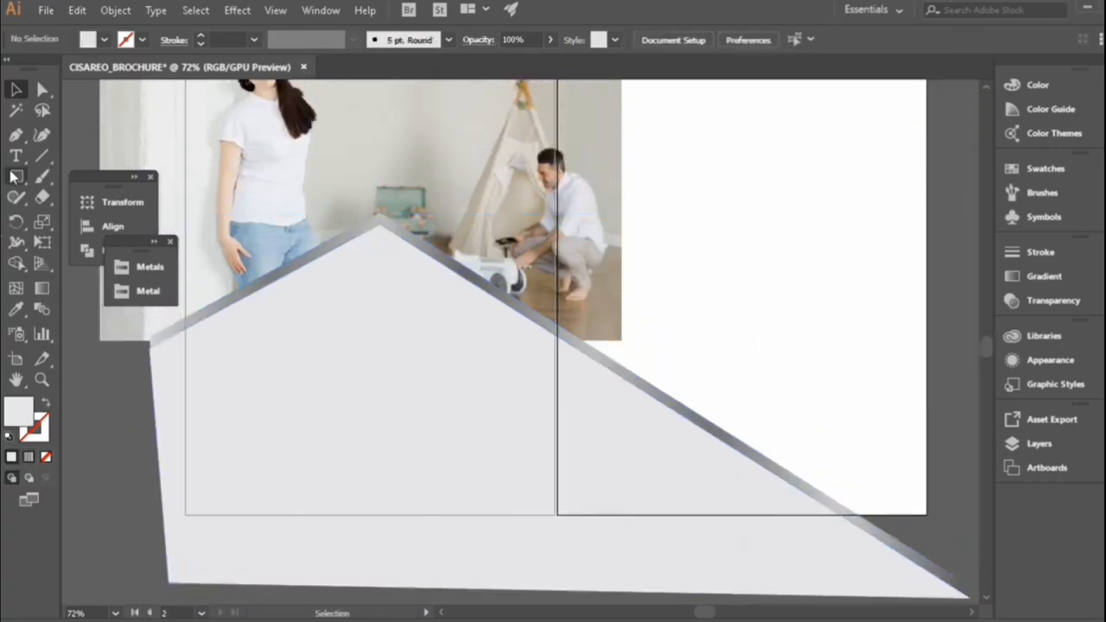
Draw a long, thin rectangle across the first artboard's lower half, extending past both sides, and fill it with blue
key(m)
drag(159, 404, 579, 445)
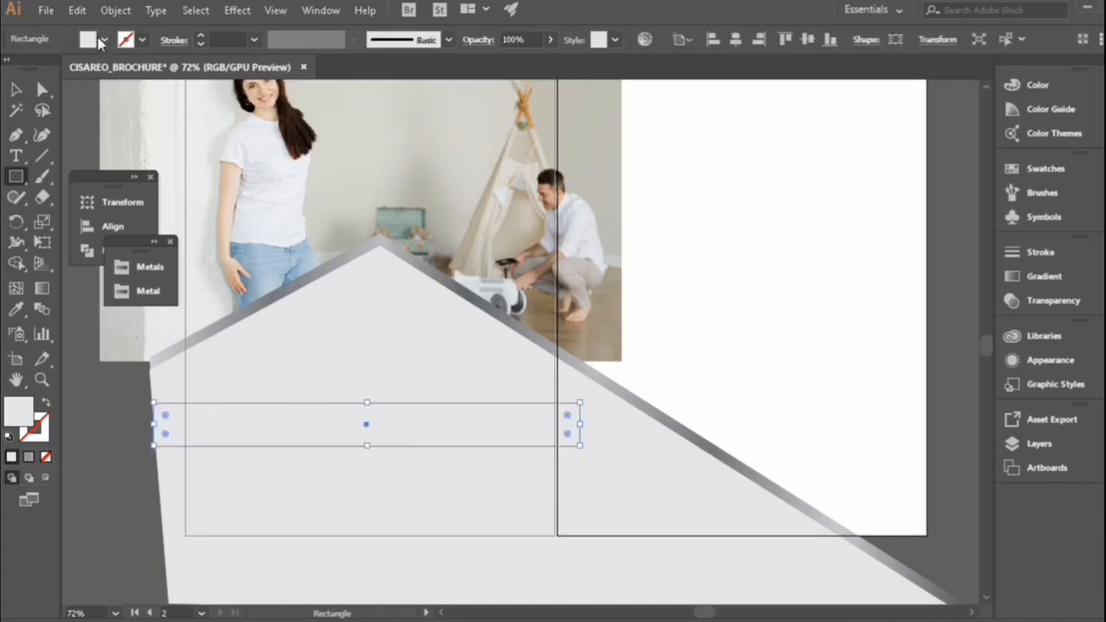
click(103, 40)
click(89, 69)
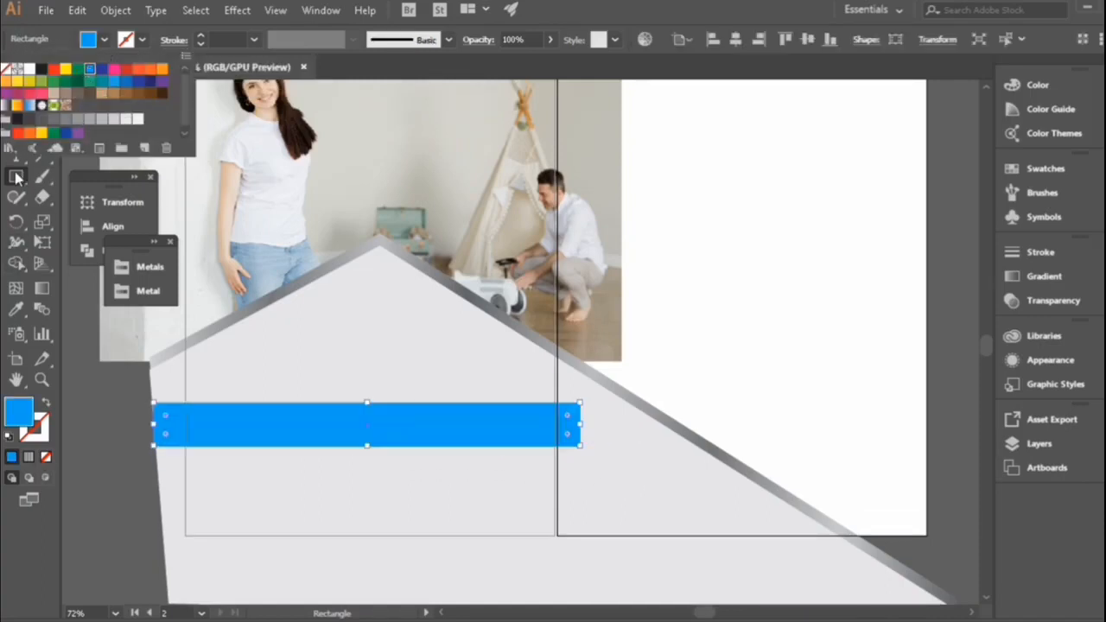
Rotate the blue bar parallel to the gray shape's left slope and move it up so its end crosses the right slope
click(17, 89)
drag(564, 399, 538, 323)
drag(456, 372, 477, 200)
drag(426, 249, 459, 281)
click(650, 324)
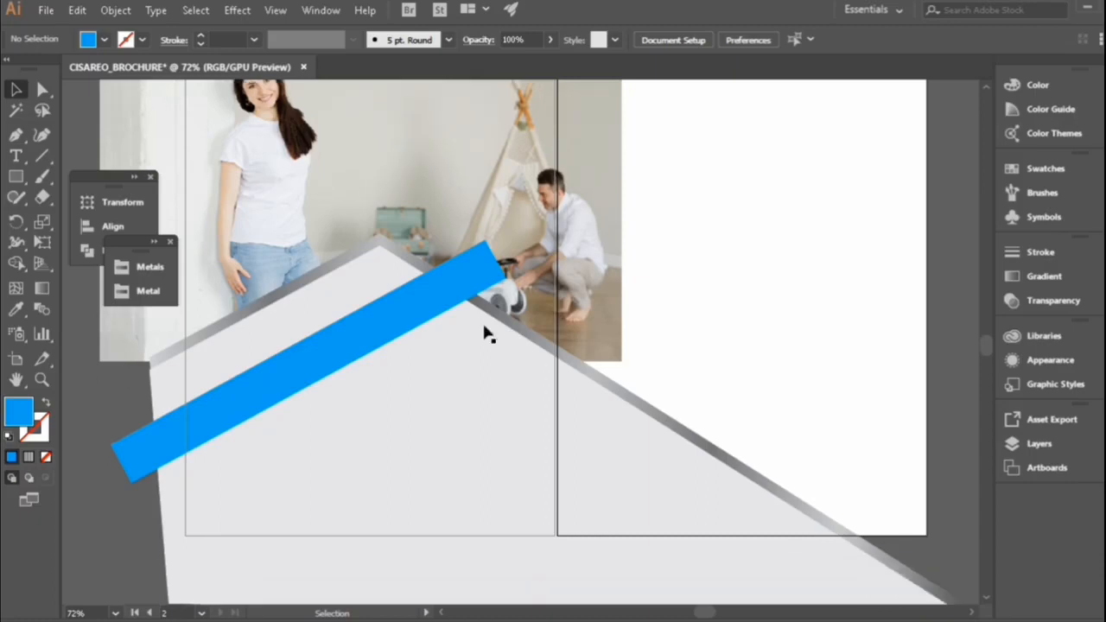
click(460, 300)
scroll(464, 306, up, 3)
scroll(465, 308, down, 1)
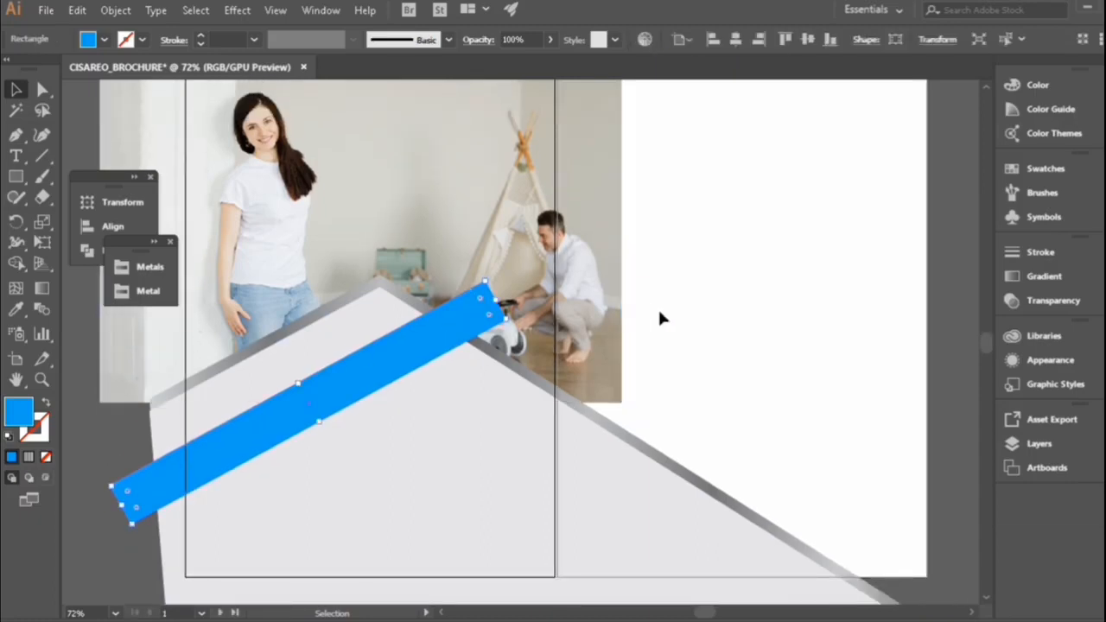
click(661, 312)
scroll(672, 314, up, 1)
scroll(674, 320, down, 1)
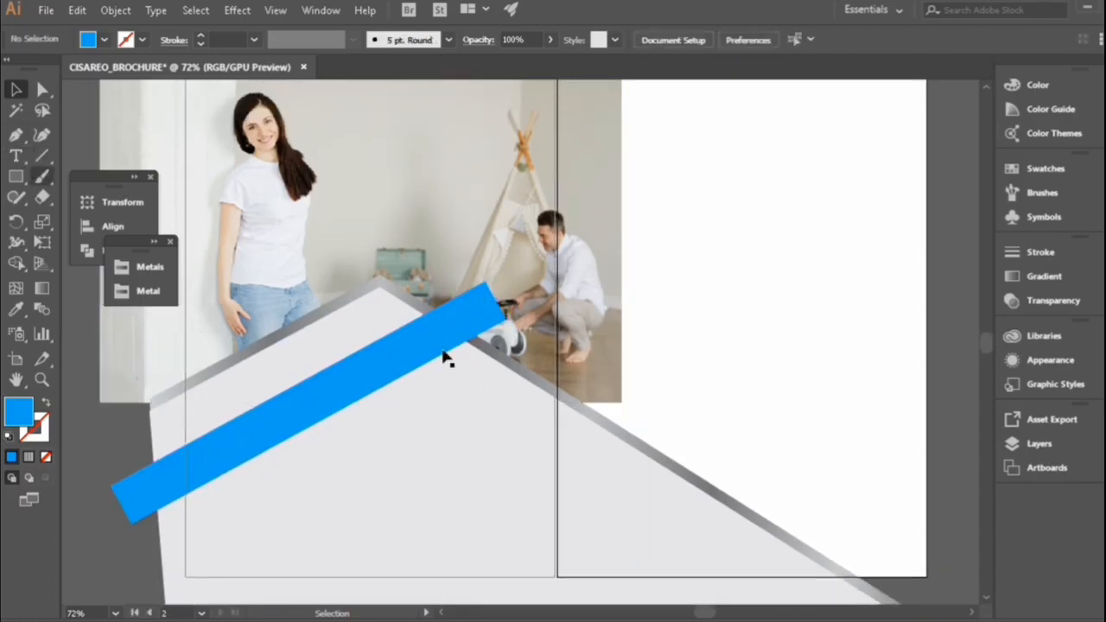
Paste a copy of the grouped gray and gradient shapes and move it above and to the right of the original group
scroll(447, 359, down, 5)
drag(723, 308, 637, 535)
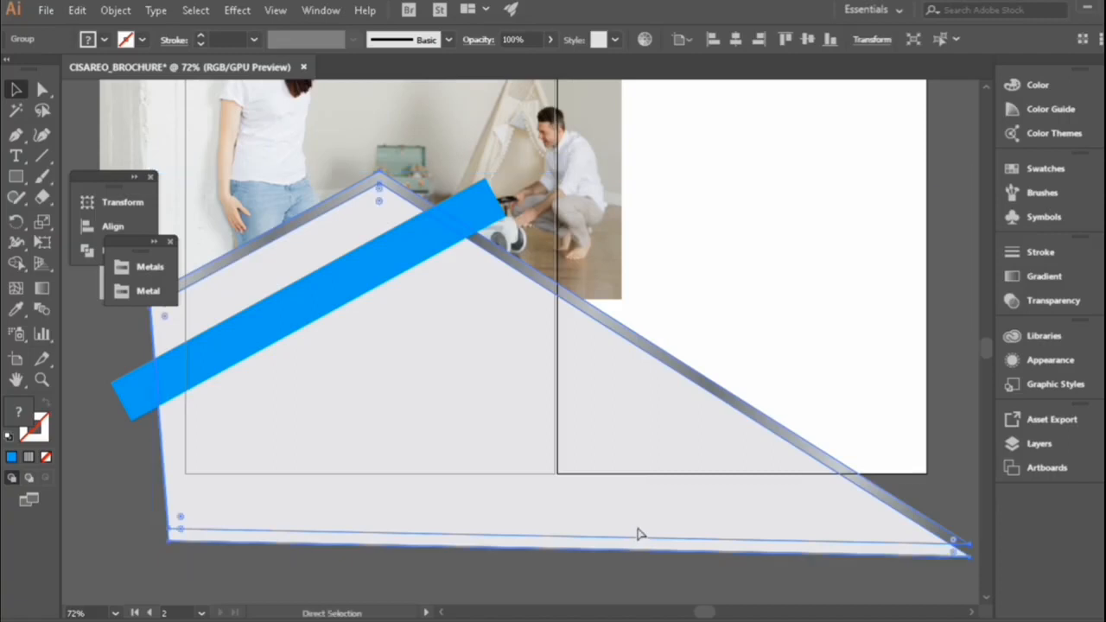
key(ctrl+c)
key(ctrl+v)
scroll(630, 511, up, 2)
drag(544, 479, 656, 339)
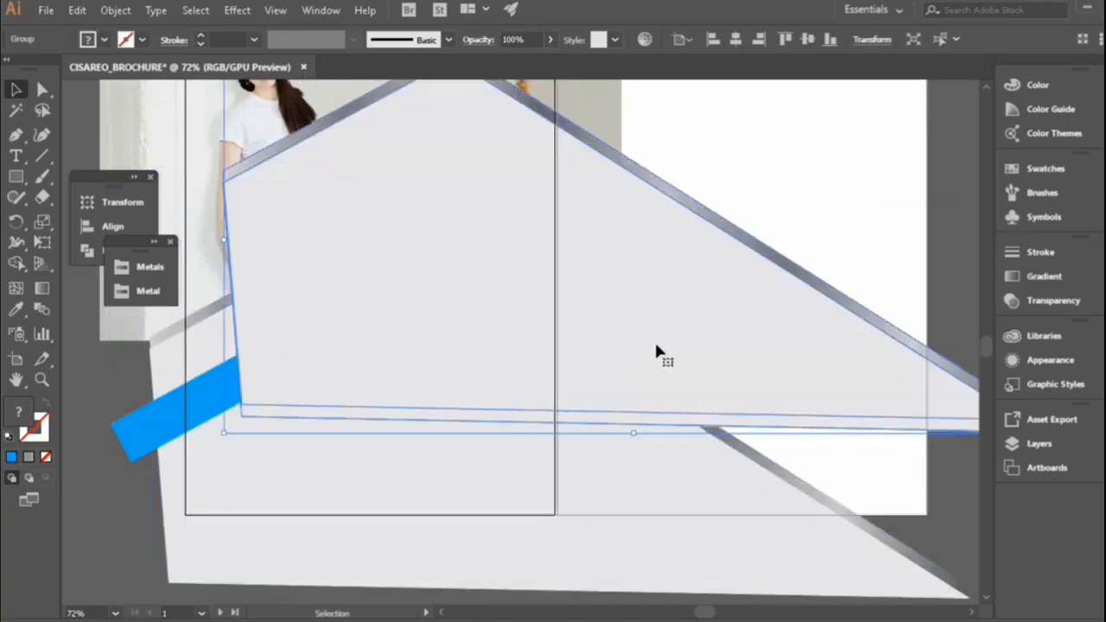
Rotate the copied gray and gradient group 180° and move it up over the second artboard's upper area
click(873, 40)
click(746, 114)
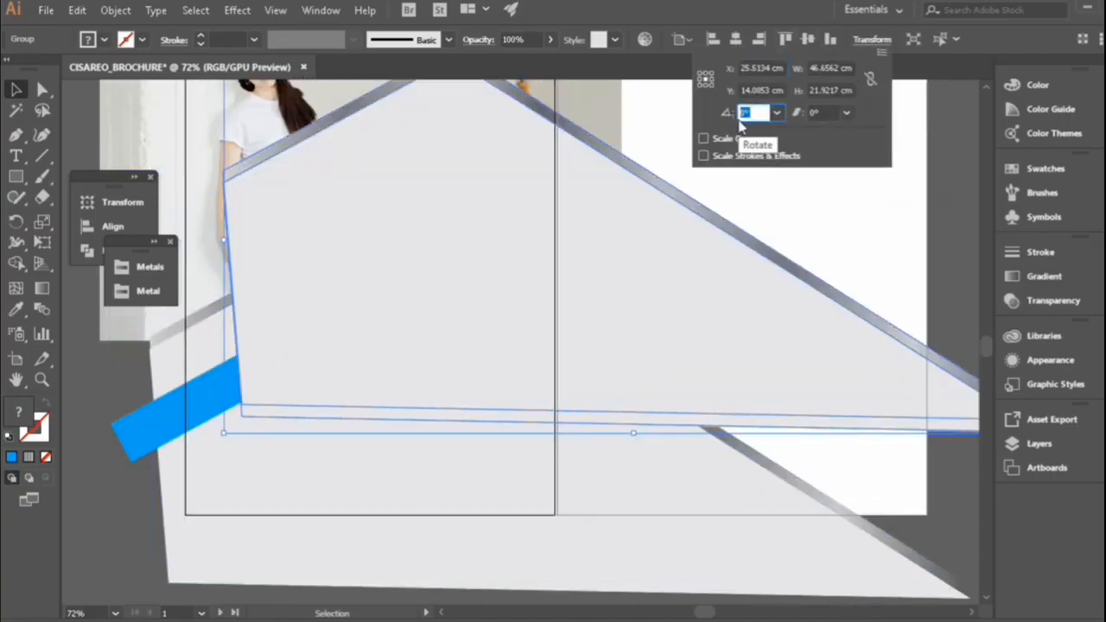
text(180)
key(Return)
scroll(553, 203, up, 11)
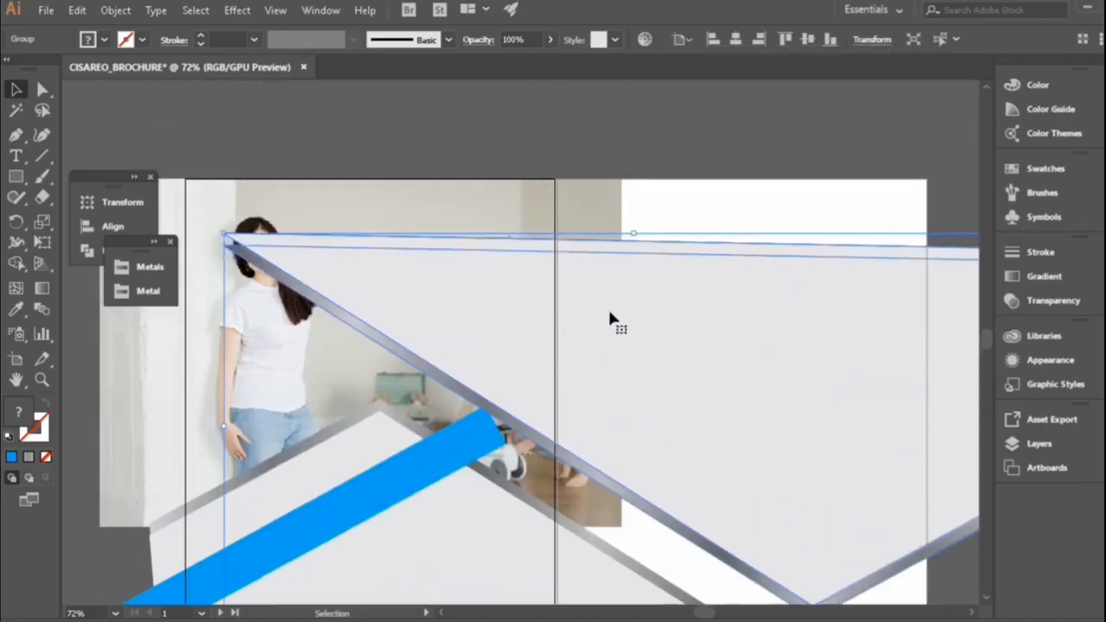
drag(634, 338, 653, 173)
drag(642, 229, 683, 159)
Paste another copy of the rotated group, ungroup it and cut away its gradient-filled shape
key(ctrl+v)
scroll(639, 203, down, 5)
drag(573, 257, 573, 296)
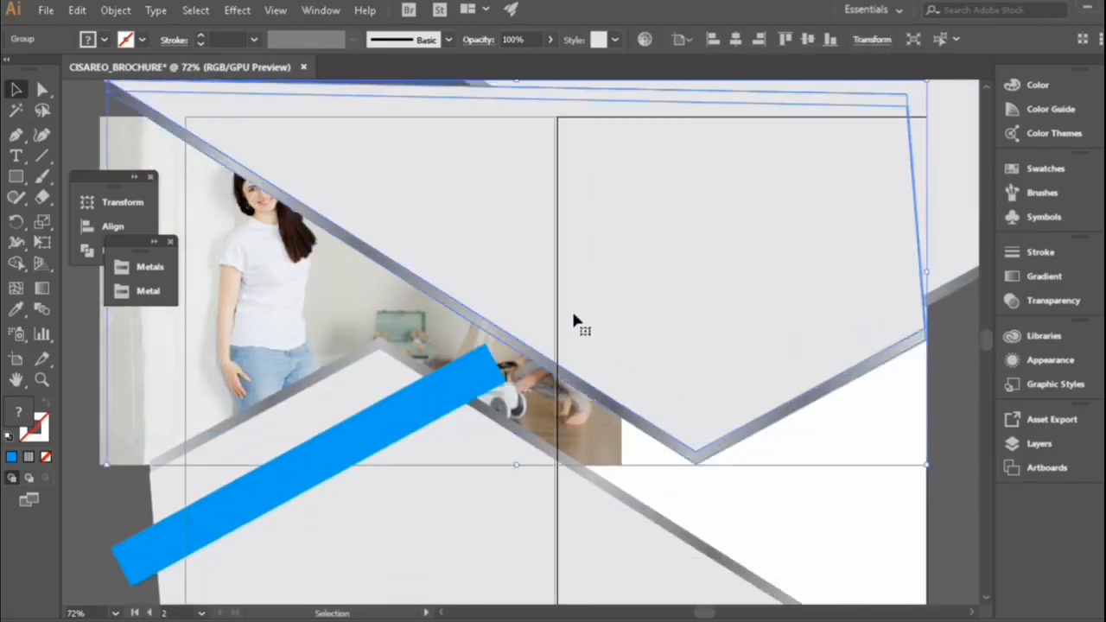
right_click(651, 354)
key(Escape)
click(946, 414)
click(802, 409)
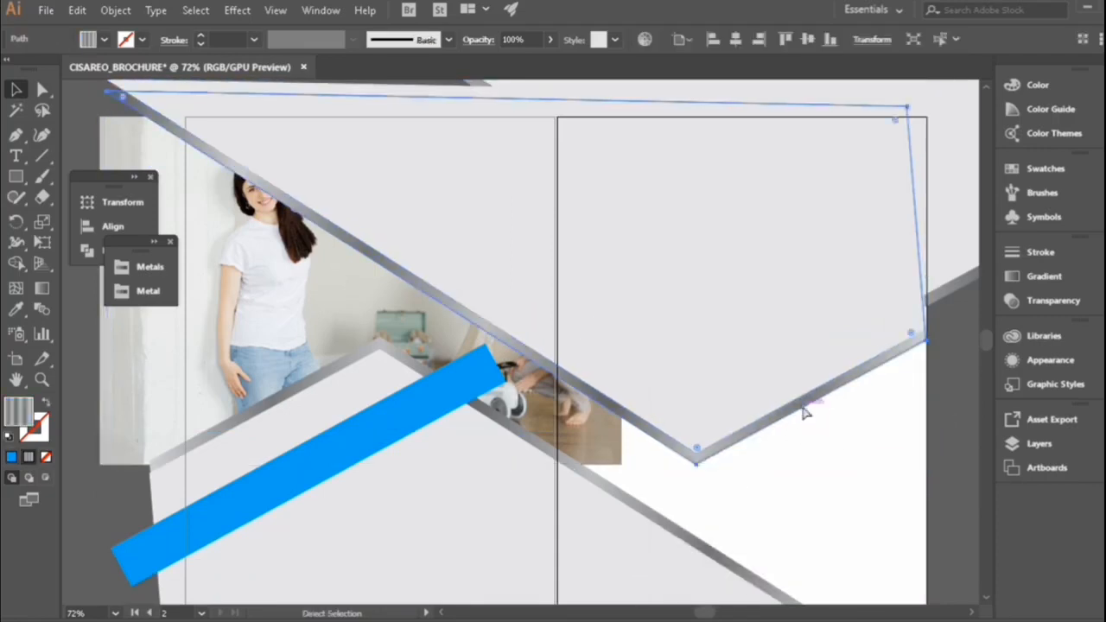
key(ctrl+x)
Move the remaining gray shape so its long slope crosses the blue bar's upper end and divide both shapes with Pathfinder
drag(630, 296, 634, 357)
shift+click(463, 399)
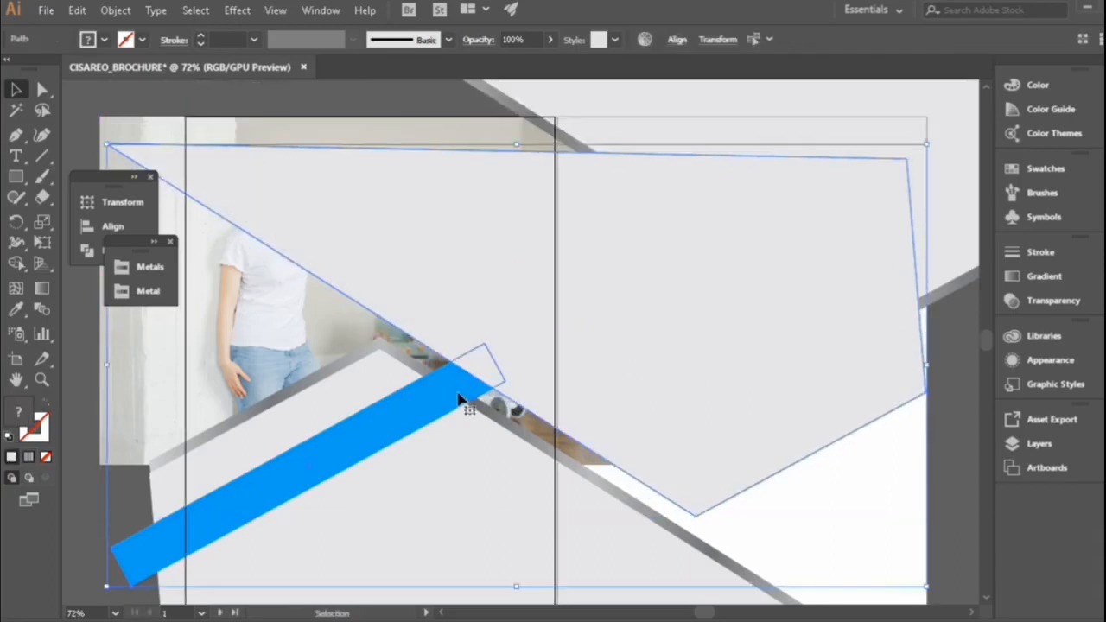
right_click(631, 355)
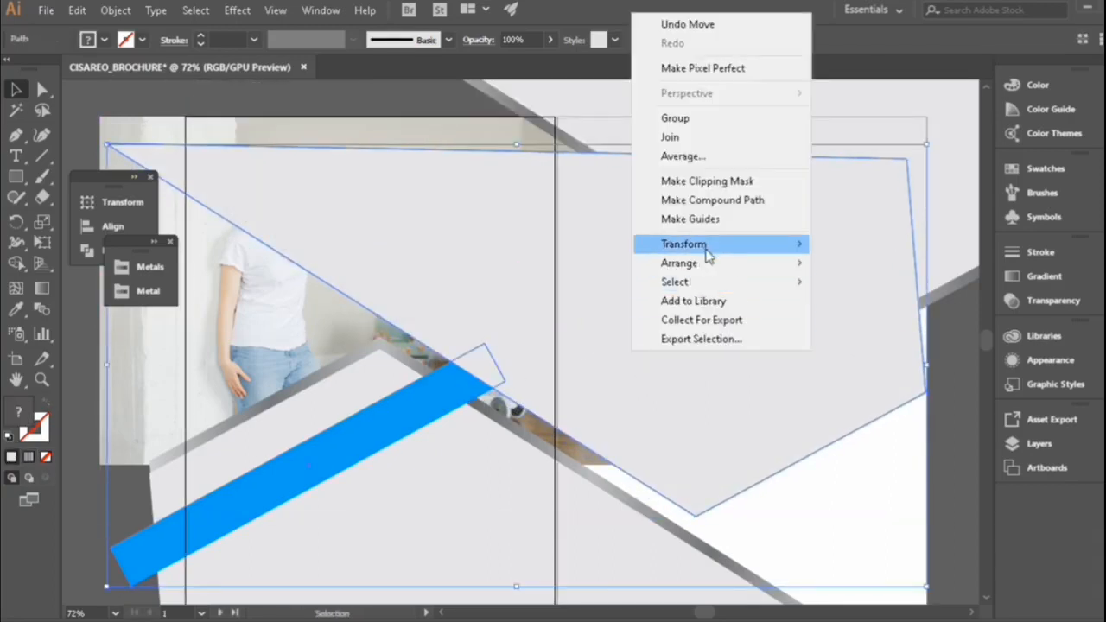
click(86, 252)
click(177, 281)
Ungroup the divided pieces and delete the gray shape and the cut-off tip of the blue bar
right_click(519, 350)
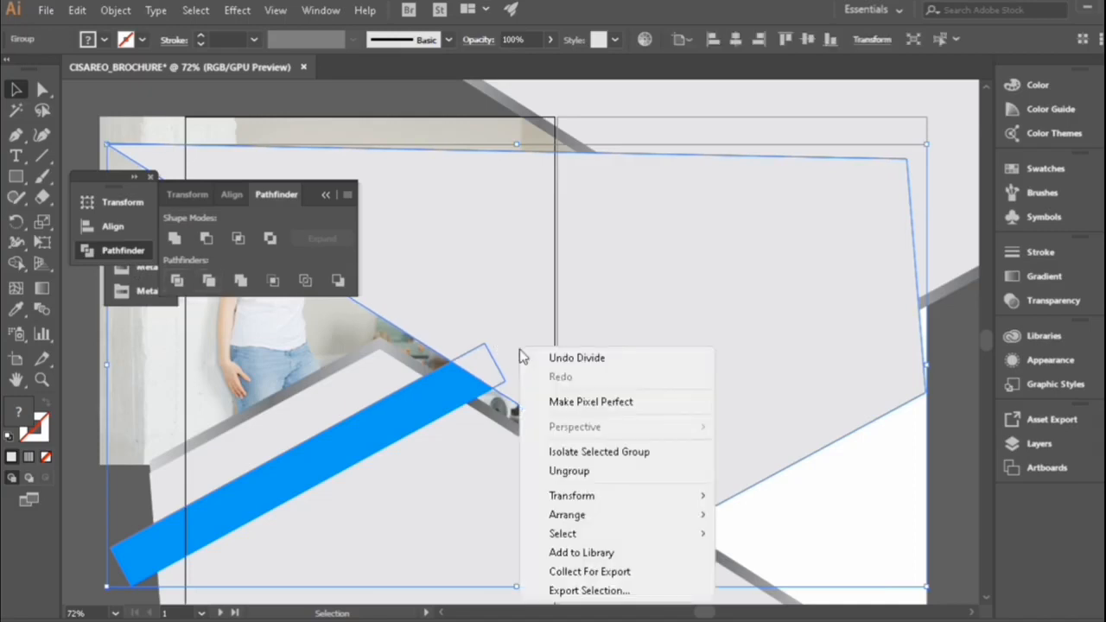
click(593, 472)
scroll(728, 466, down, 2)
scroll(729, 466, down, 1)
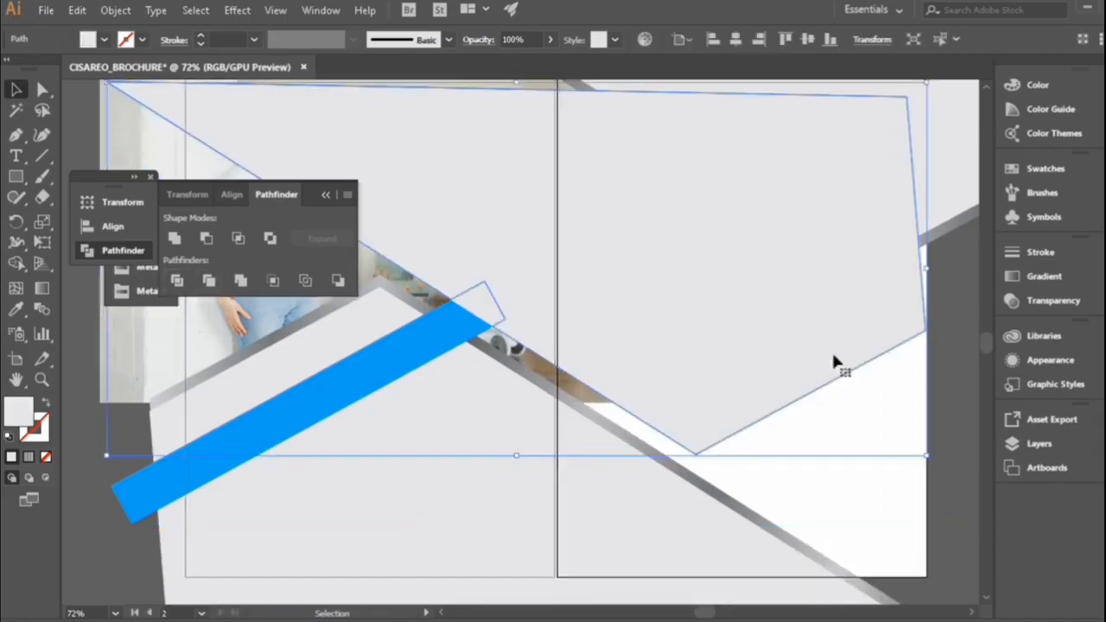
key(Delete)
key(Delete)
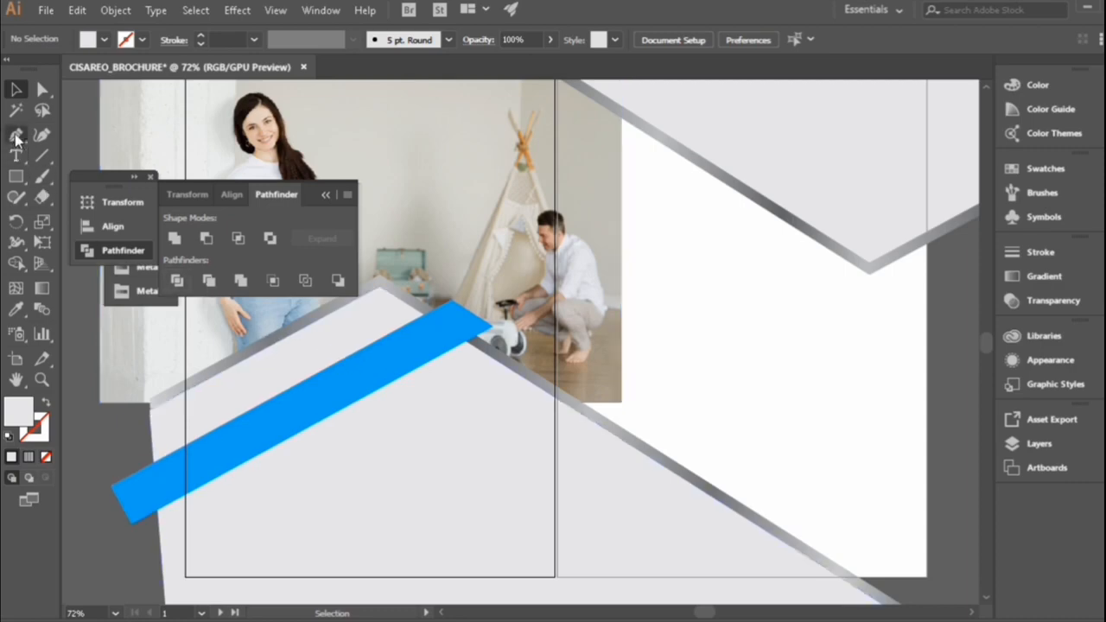
Draw a small triangle with the Pen tool between the blue bar's trimmed corner and the gradient edge below it
click(16, 139)
click(43, 380)
click(482, 334)
double_click(518, 353)
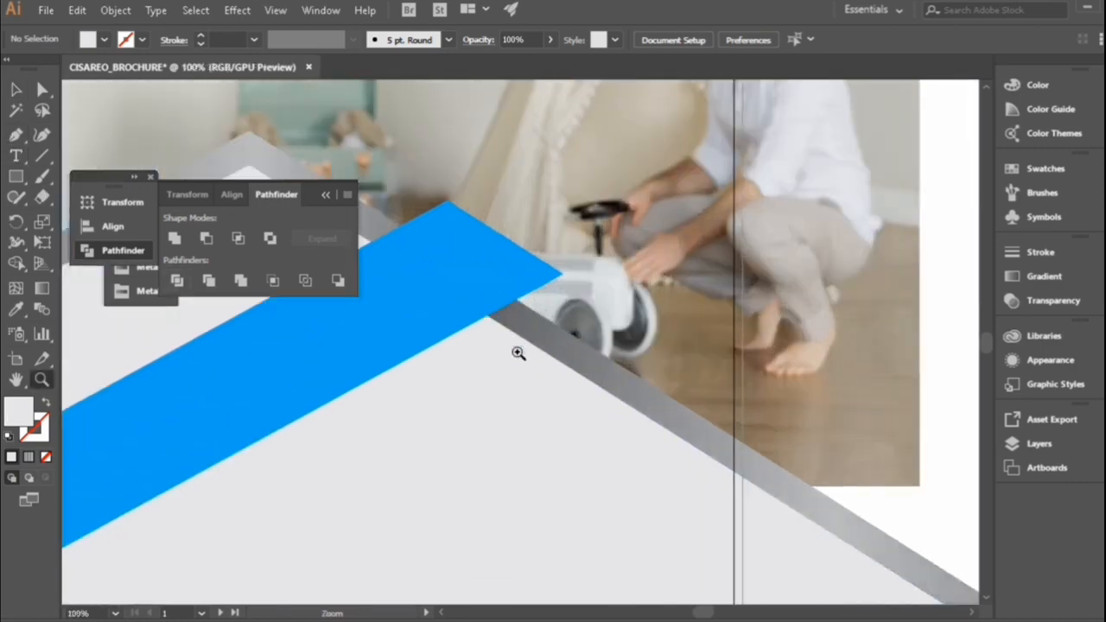
click(15, 137)
click(560, 272)
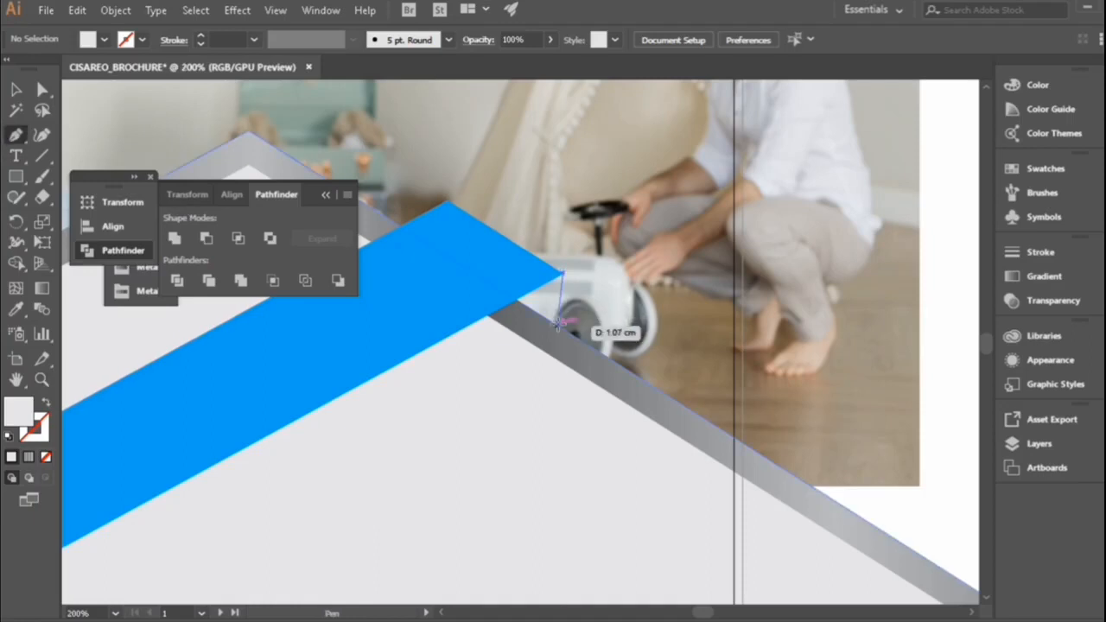
click(562, 328)
click(516, 299)
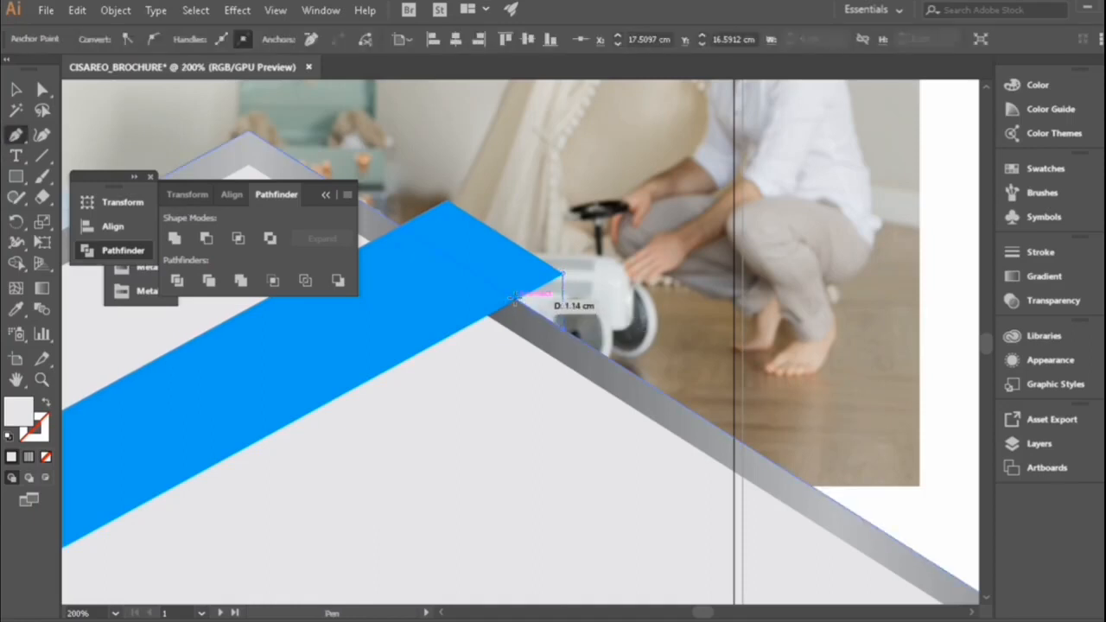
click(563, 274)
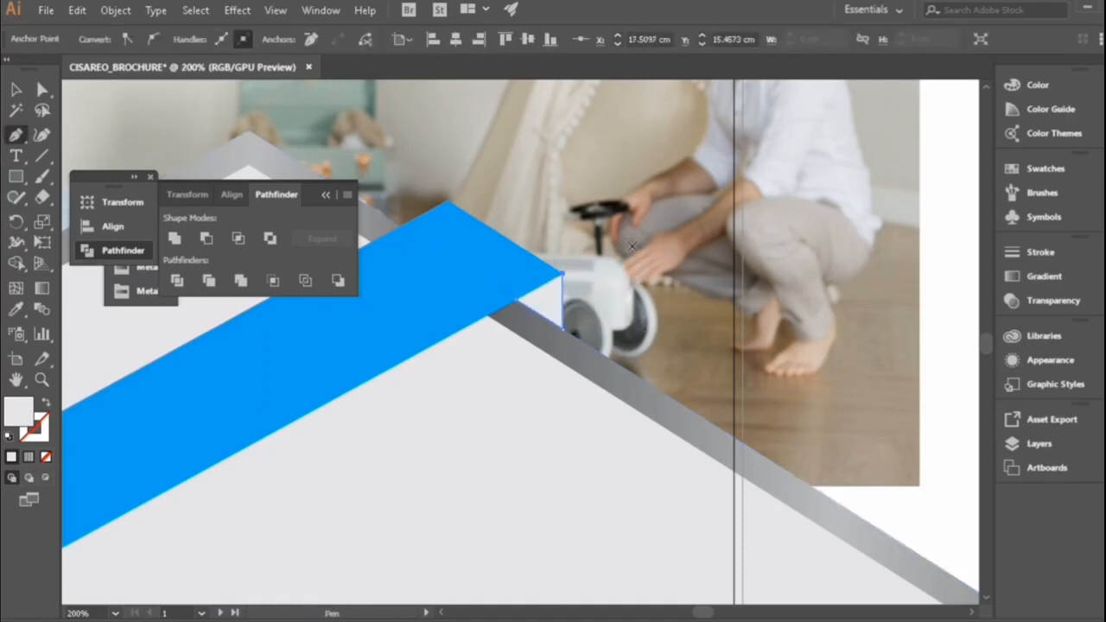
Fill the triangle with the bar's sampled blue and darken it to #007DA3 as a fold
click(16, 309)
click(238, 356)
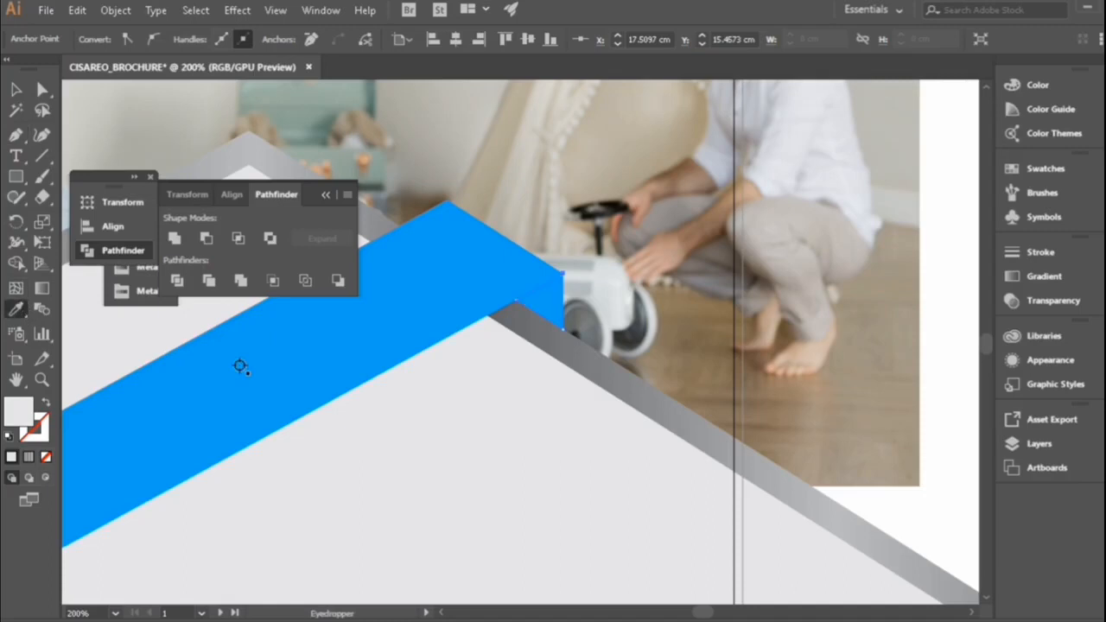
double_click(11, 414)
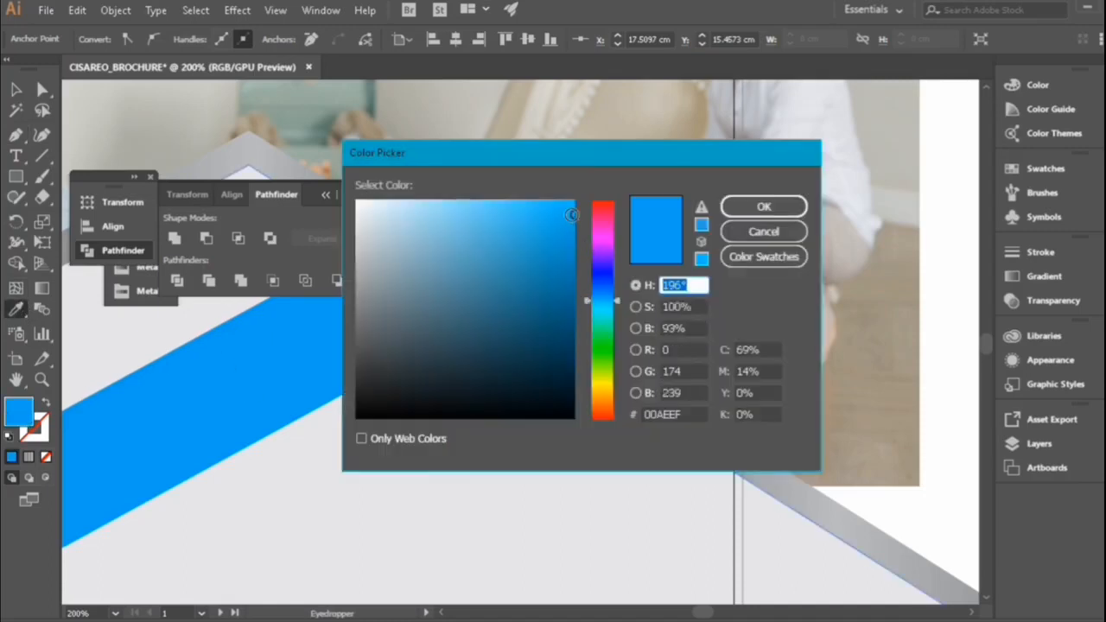
drag(673, 163, 820, 223)
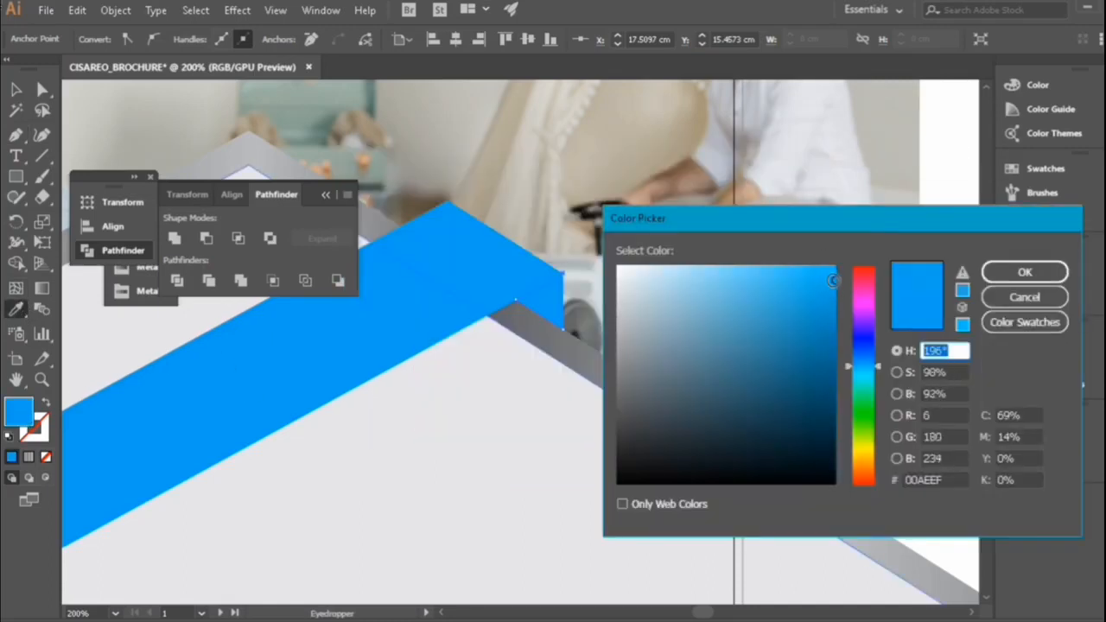
drag(833, 280, 862, 343)
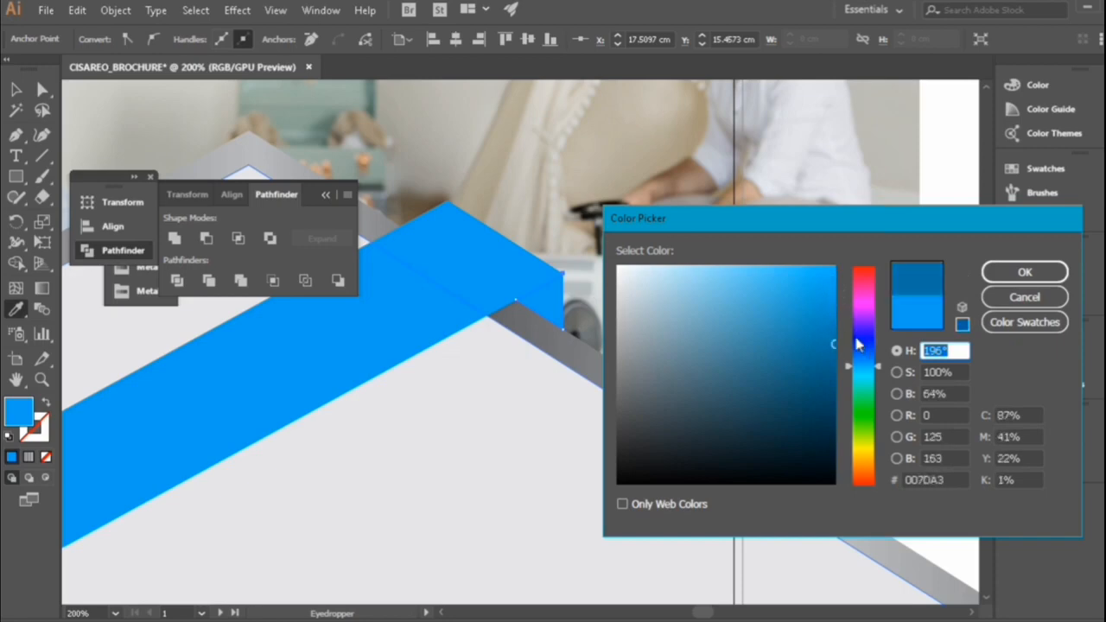
click(1015, 276)
Apply a Normal-mode drop shadow to the blue bar with 60% opacity, 0.25 cm X and Y offsets and 0.18 cm blur
click(15, 90)
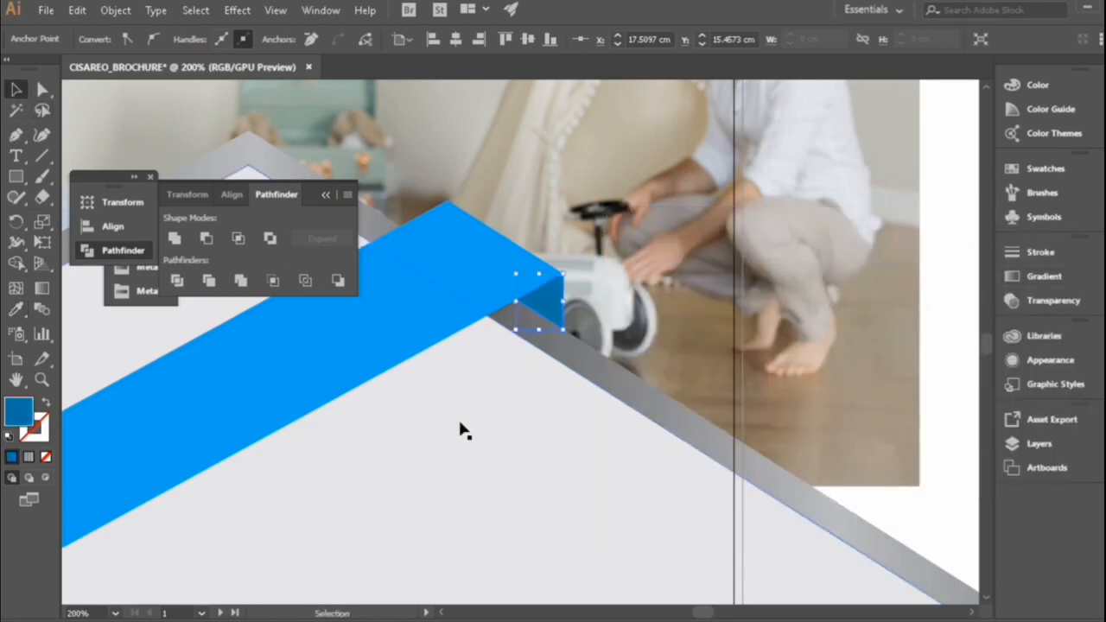
click(459, 426)
scroll(459, 425, down, 2)
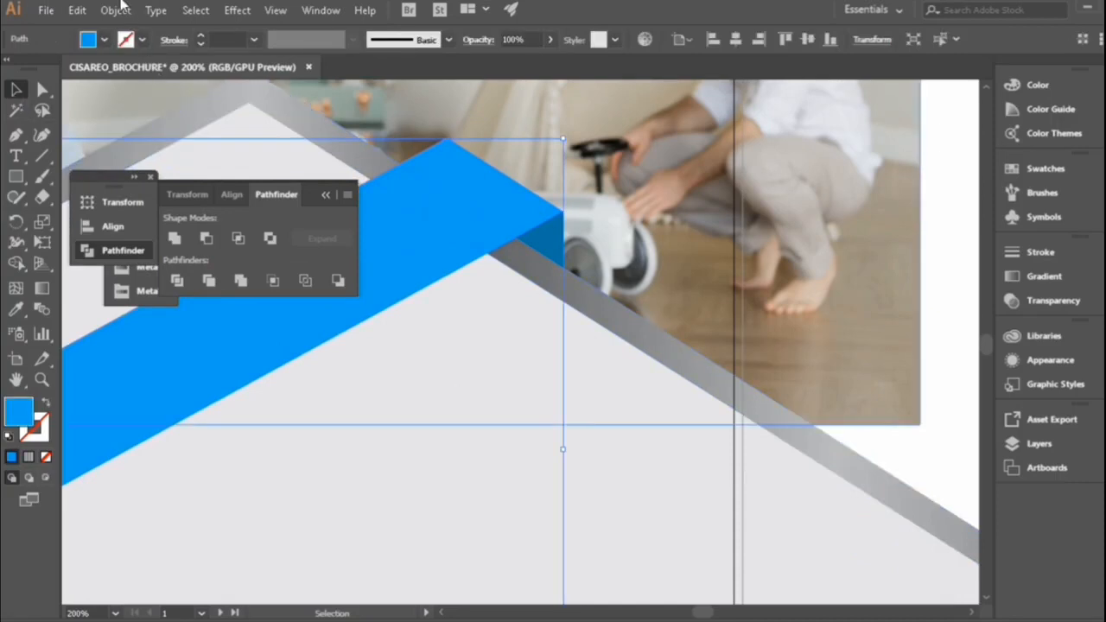
click(237, 9)
mouse_move(298, 205)
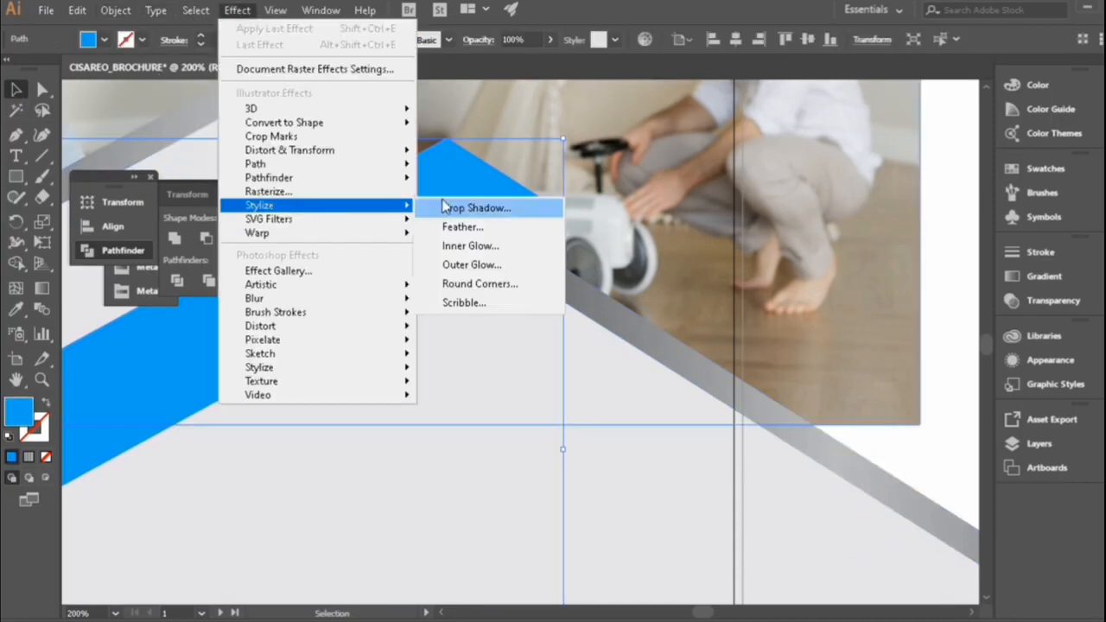
click(450, 204)
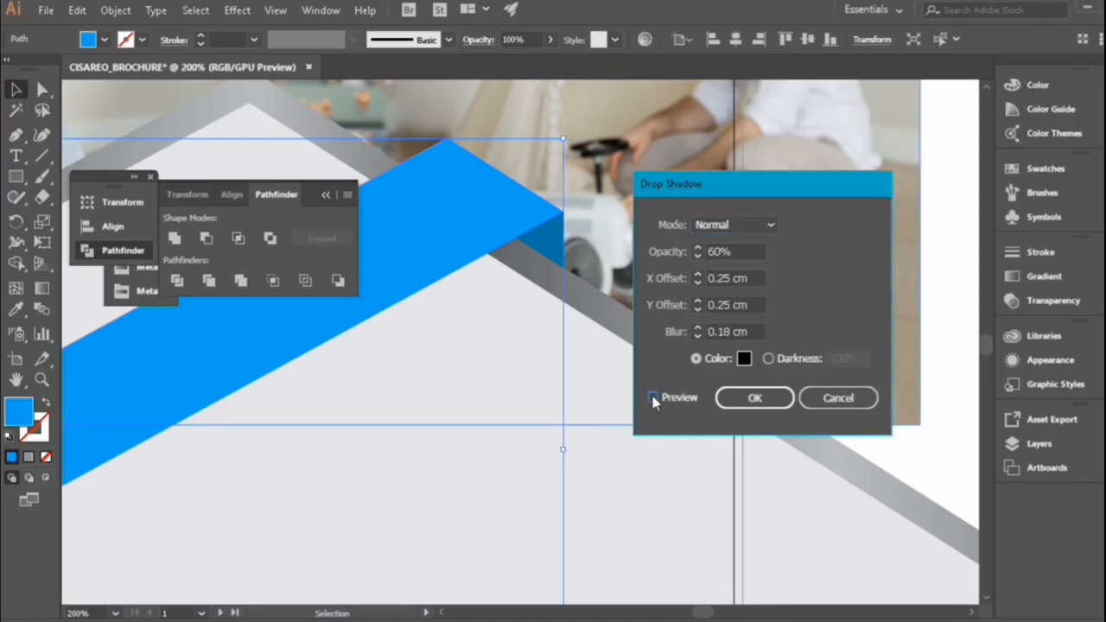
click(653, 398)
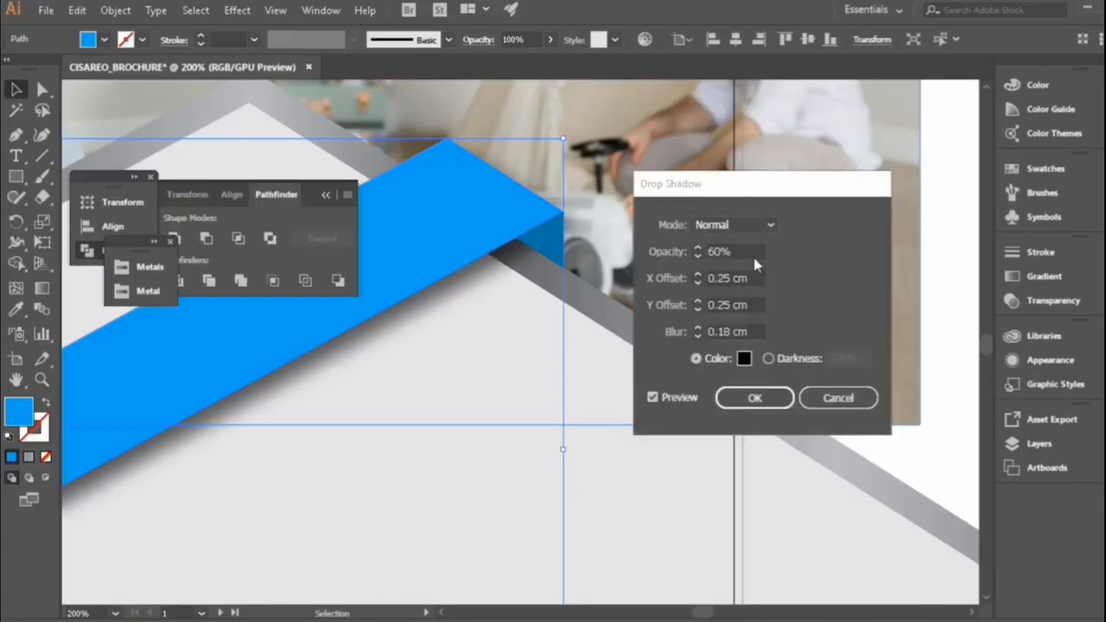
click(765, 399)
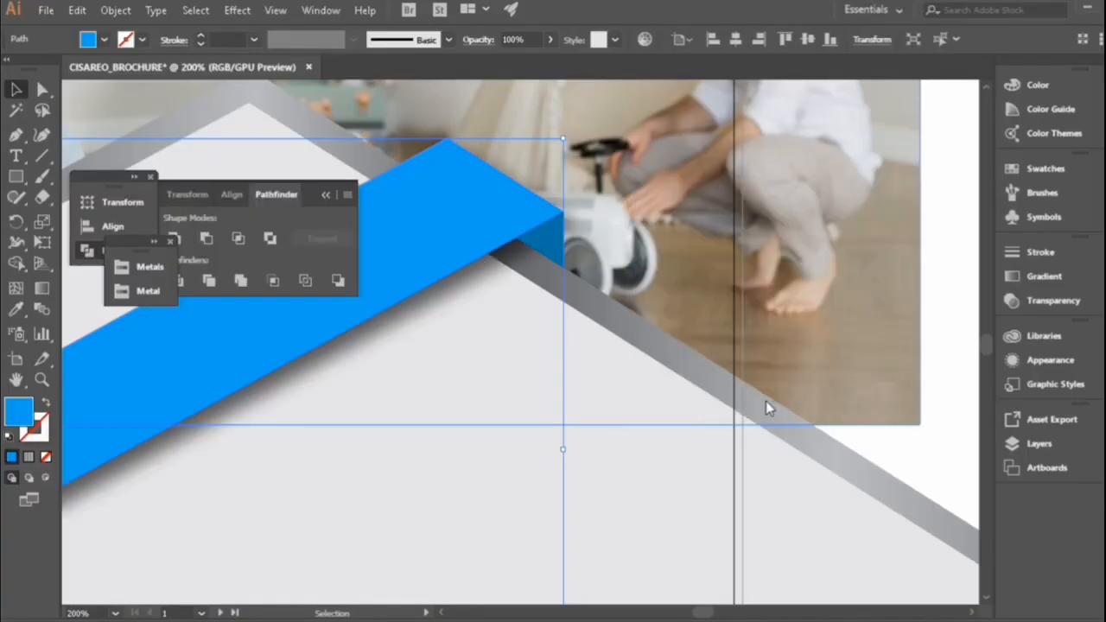
Group the blue bar with the dark blue fold triangle at its upper end
click(115, 614)
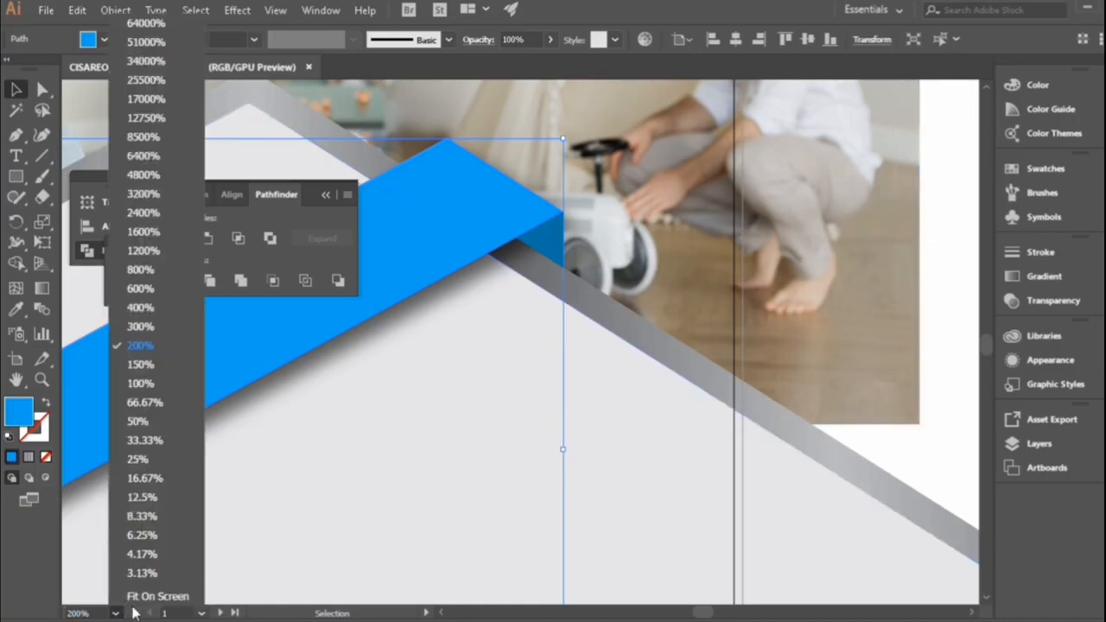
click(135, 599)
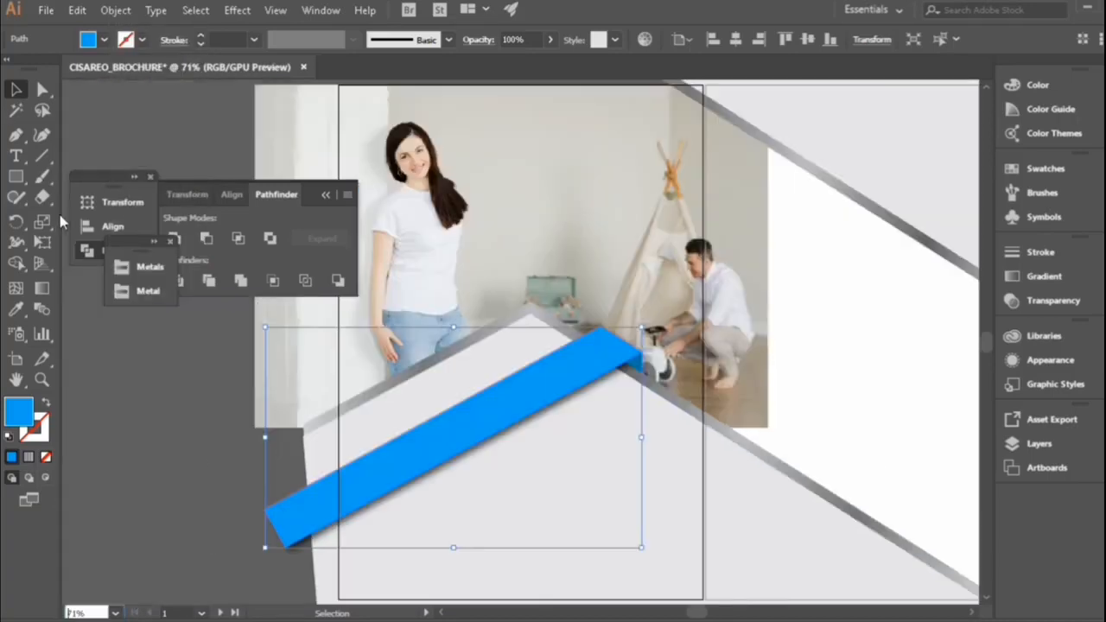
click(40, 380)
click(598, 401)
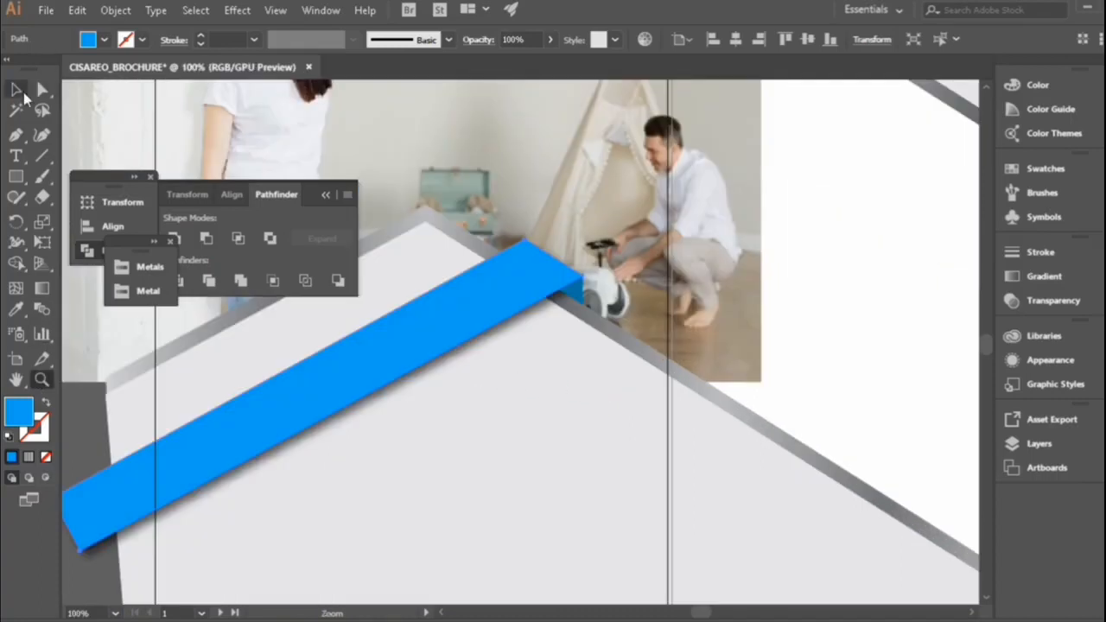
click(16, 90)
scroll(774, 373, down, 2)
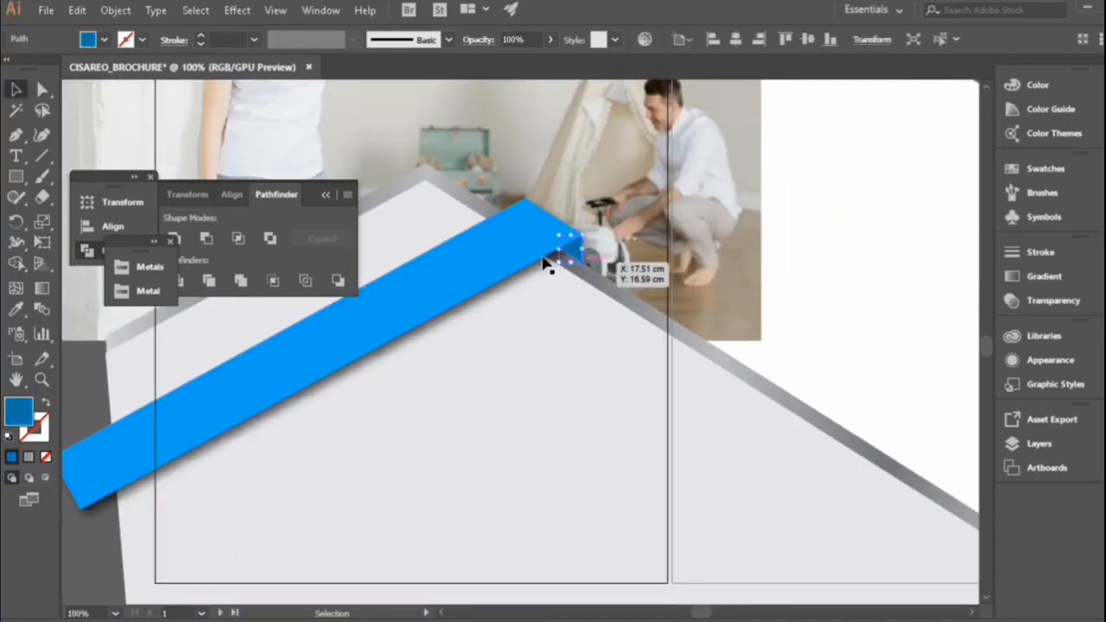
click(524, 257)
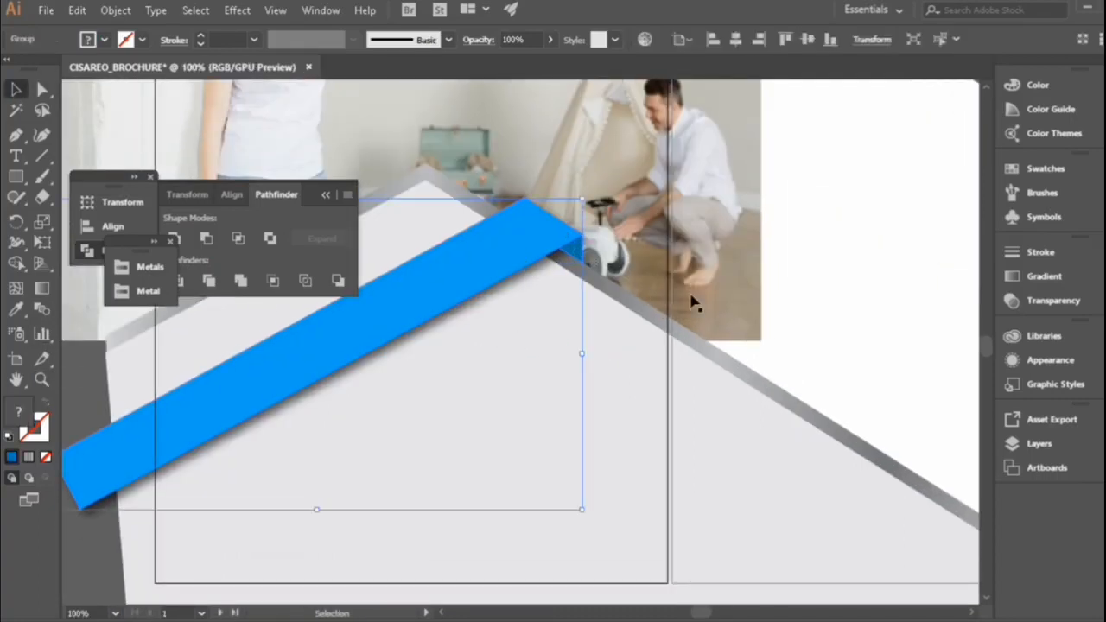
click(805, 329)
scroll(805, 330, up, 1)
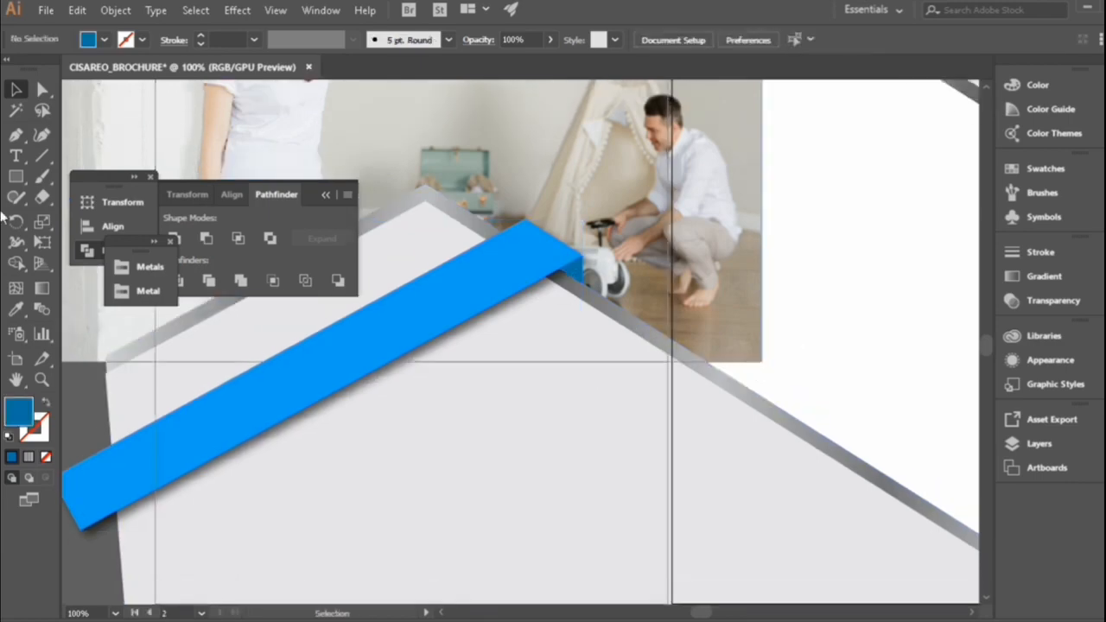
Draw a very thin vertical rectangle on the gray shape below the blue bar and fill it with orange
key(t)
scroll(407, 407, down, 2)
key(m)
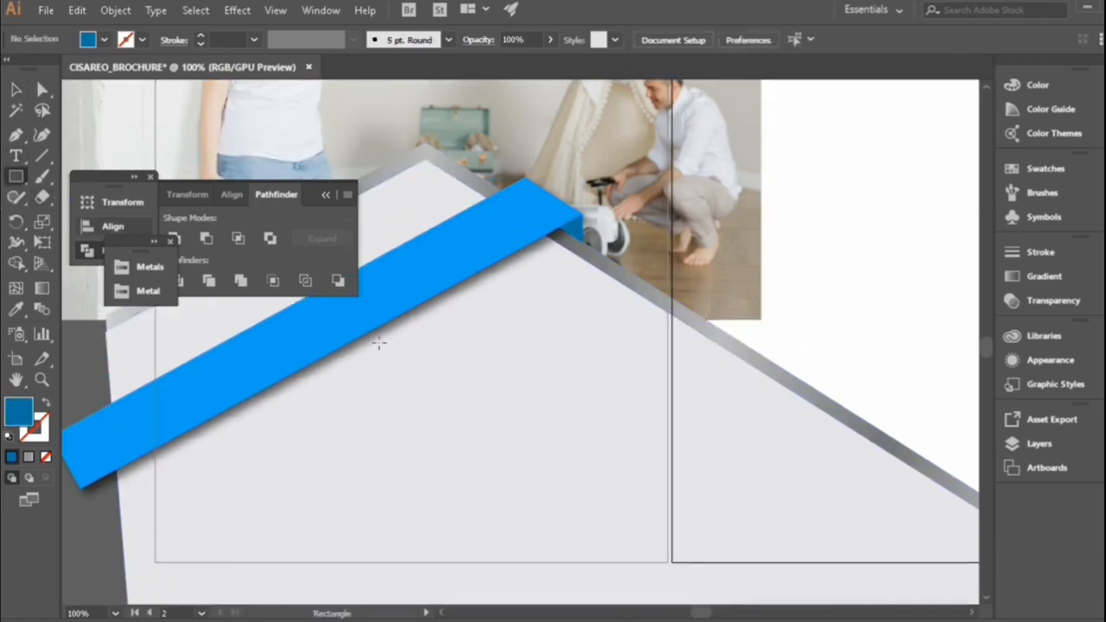
drag(432, 327, 436, 486)
click(104, 39)
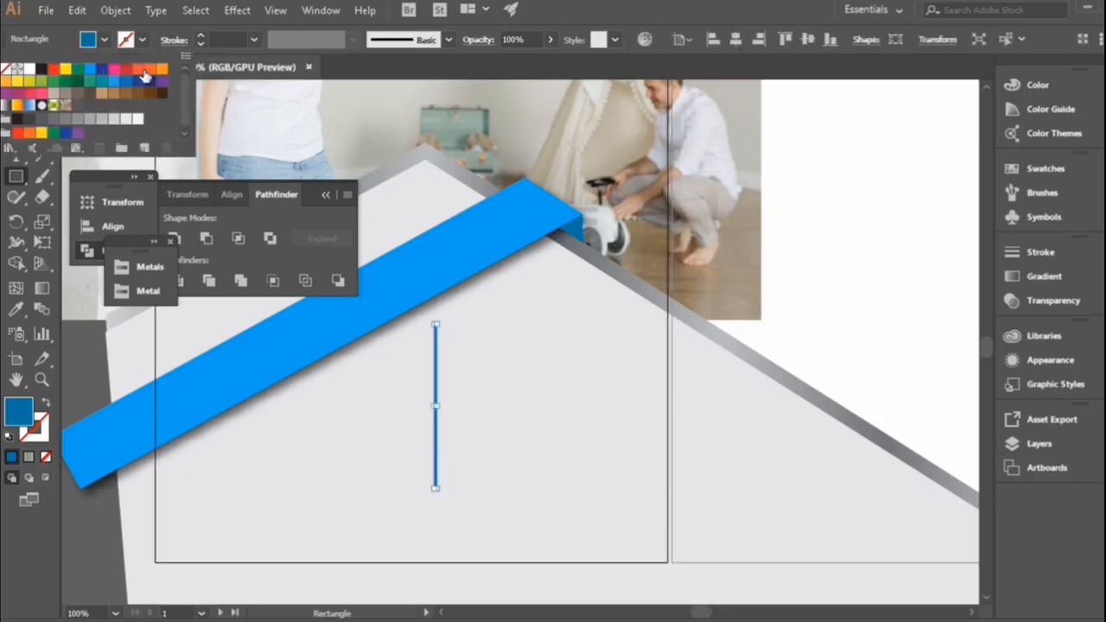
click(149, 71)
click(22, 183)
click(17, 89)
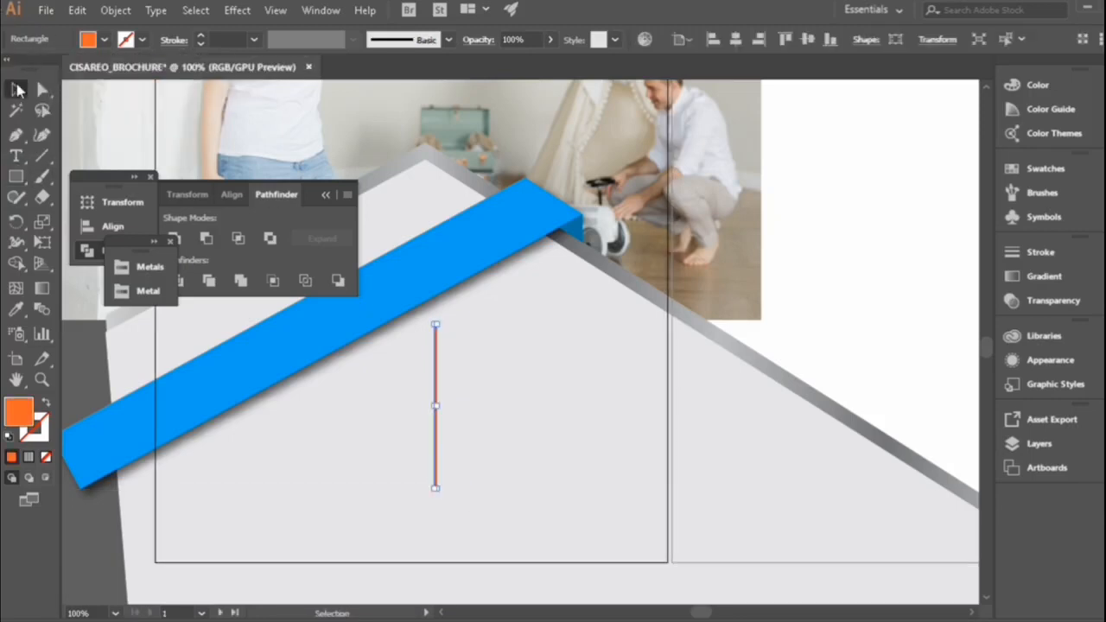
Shift the thin orange rectangle slightly to the right and down
click(717, 381)
drag(437, 359, 446, 366)
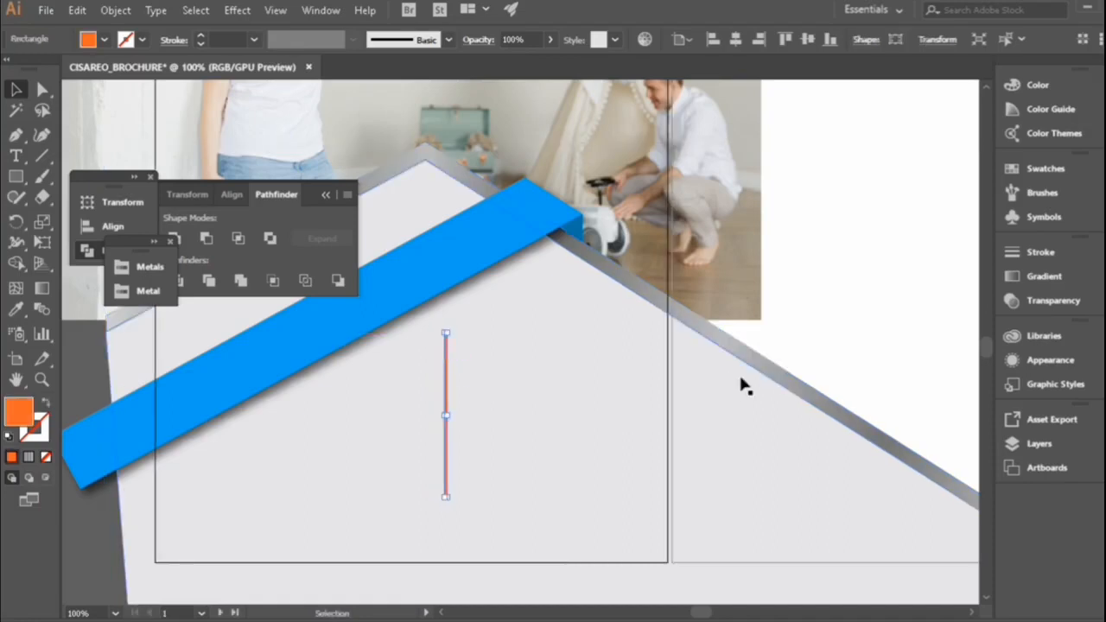
click(797, 308)
scroll(793, 294, up, 1)
Add the heading "Your Text Here" at 21 pt beside the orange divider, then enlarge it and position it near the divider's upper end
click(16, 156)
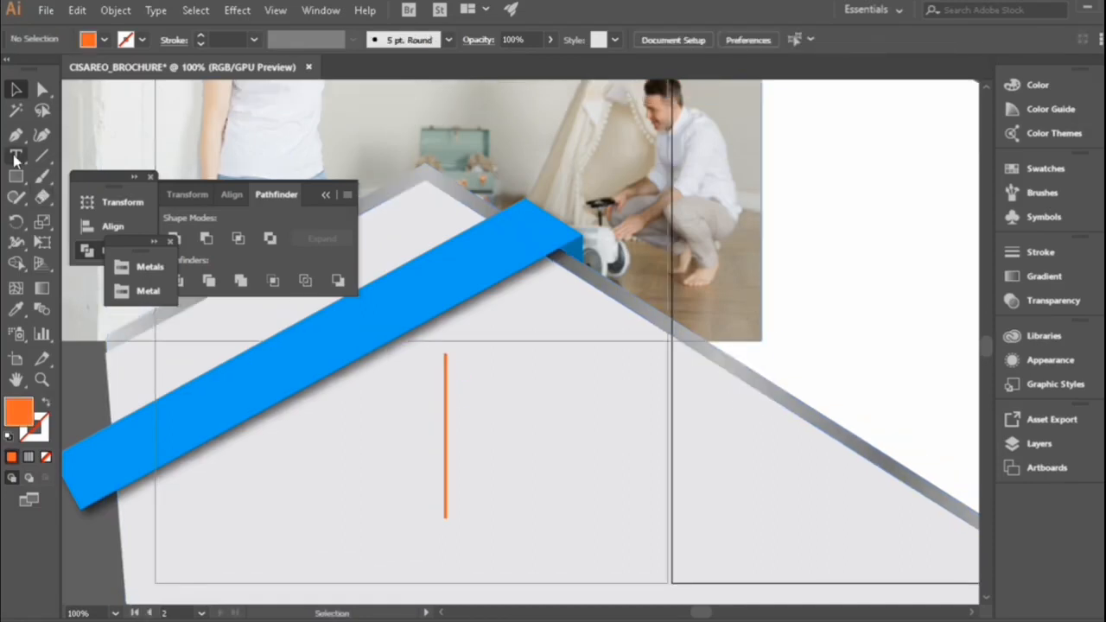
click(486, 374)
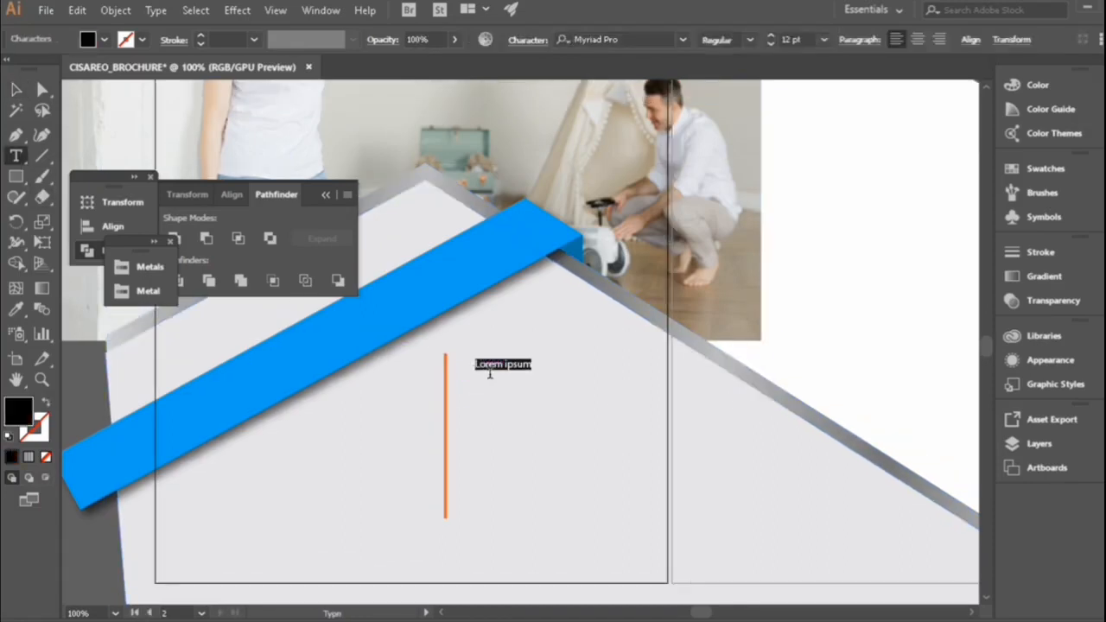
click(824, 39)
click(847, 254)
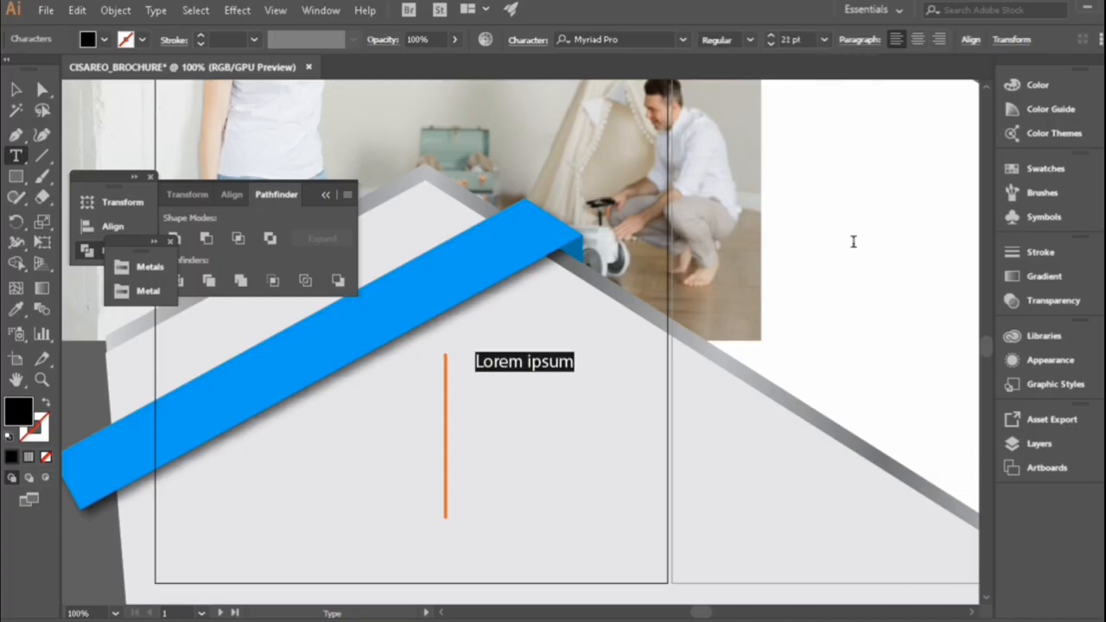
text(Your Text Here)
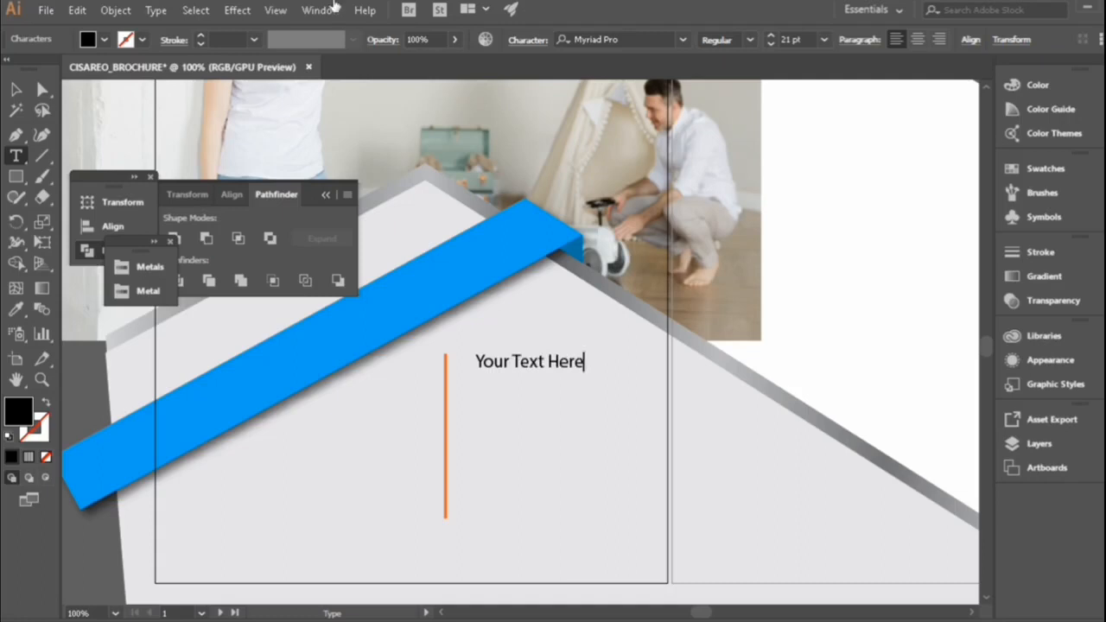
click(18, 90)
drag(551, 362, 599, 371)
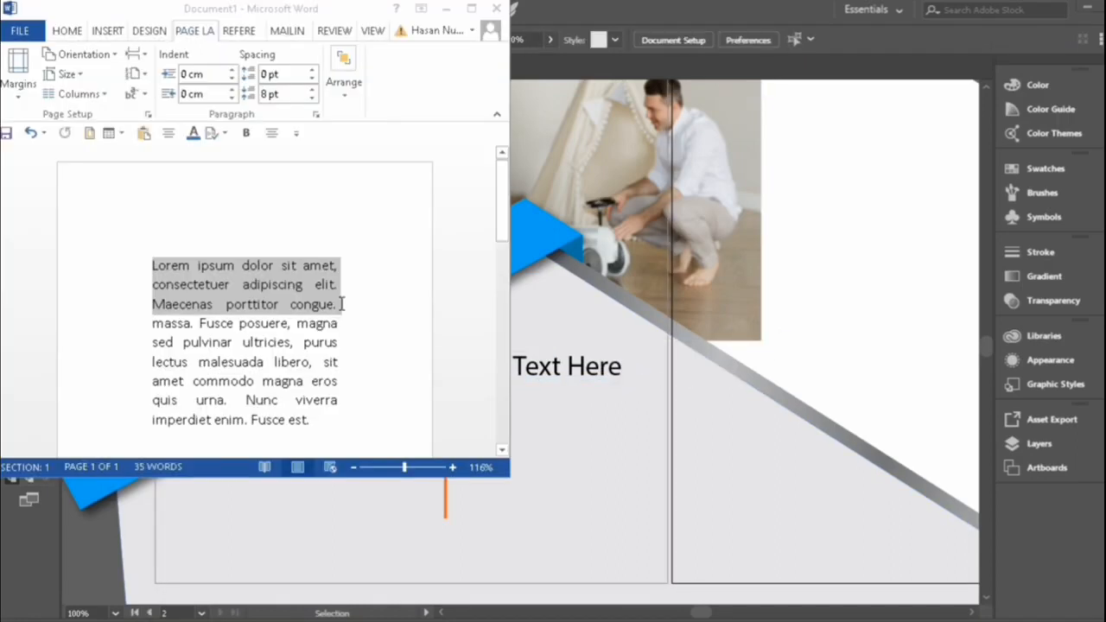
Bring the three-line Lorem ipsum paragraph from the Word document into Illustrator, enlarged and aligned beneath the "Your Text Here" heading
click(446, 11)
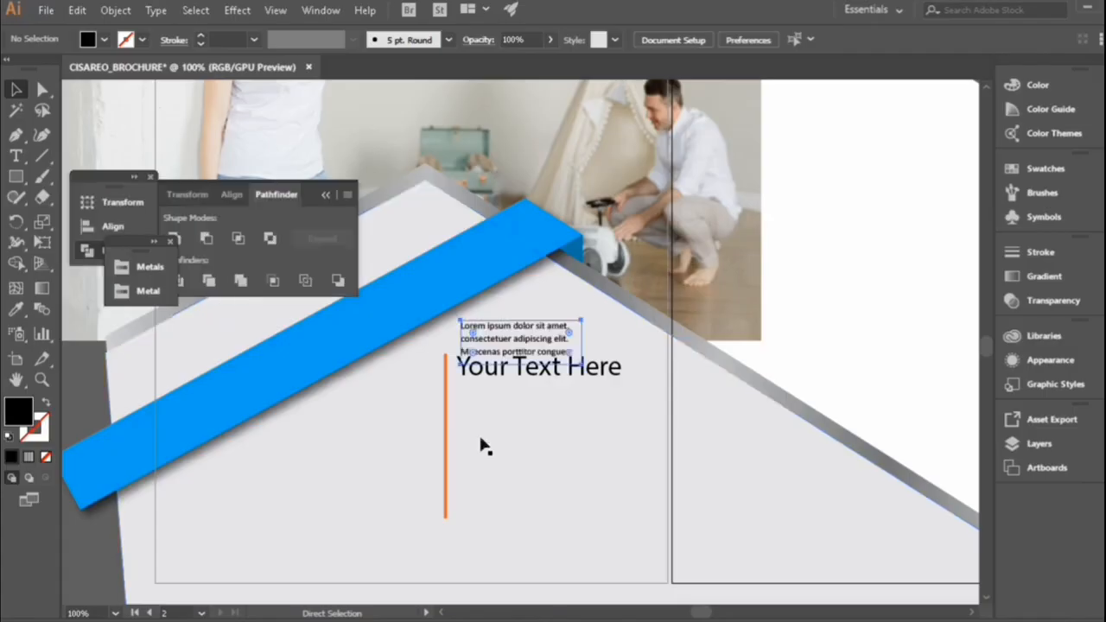
drag(522, 332, 616, 438)
drag(540, 404, 573, 422)
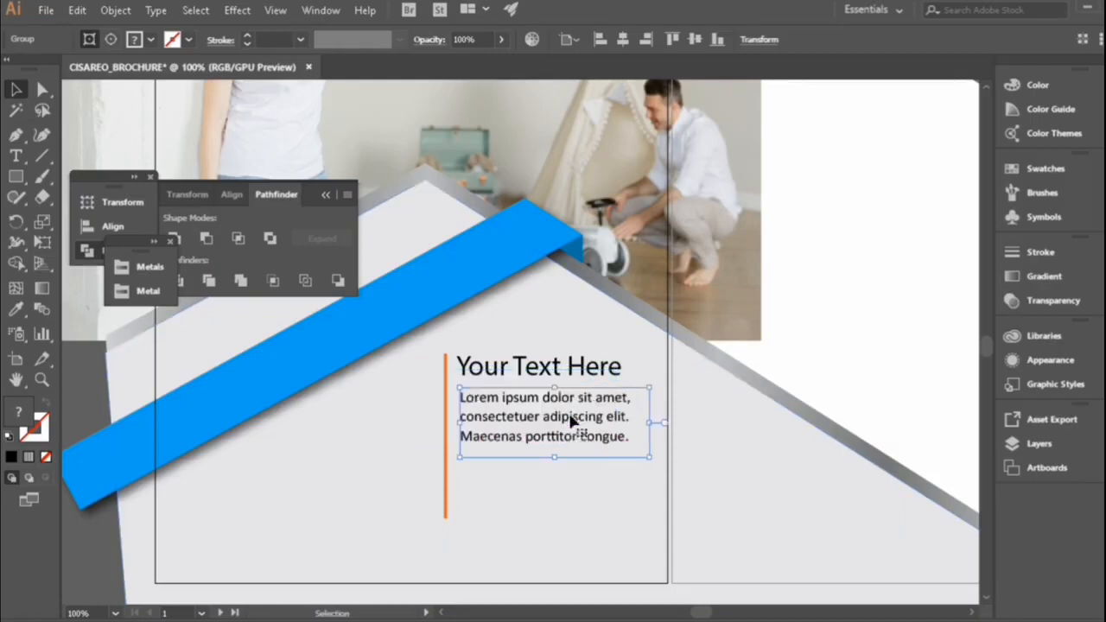
Draw a wide black rectangle across the upper part of the photo and align it to the first page's right edge
scroll(708, 429, up, 5)
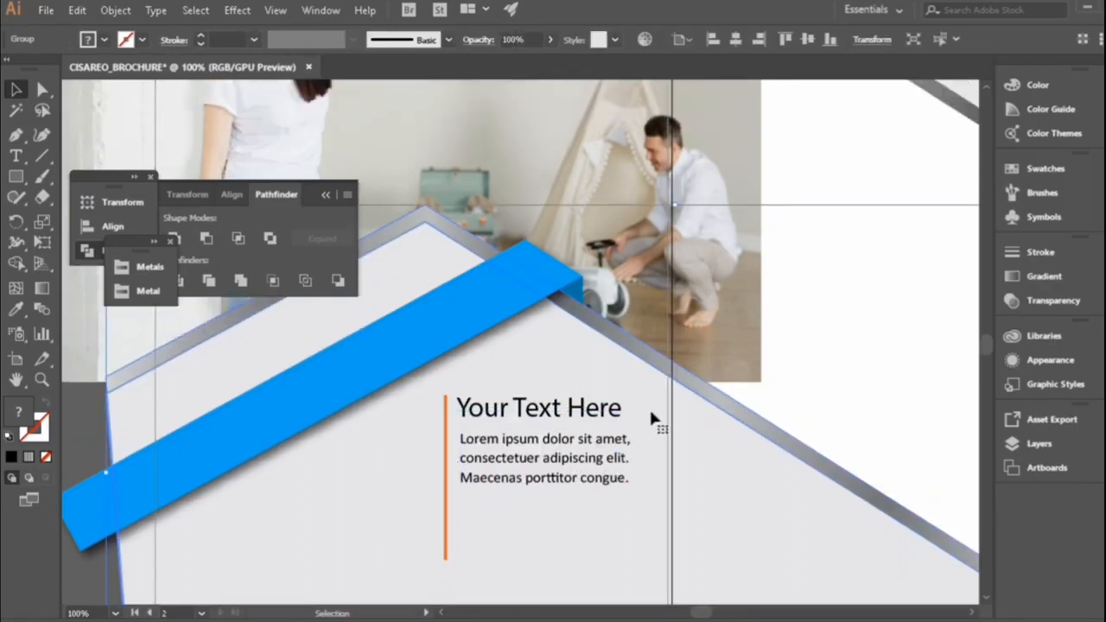
scroll(654, 421, up, 2)
key(m)
scroll(470, 199, up, 2)
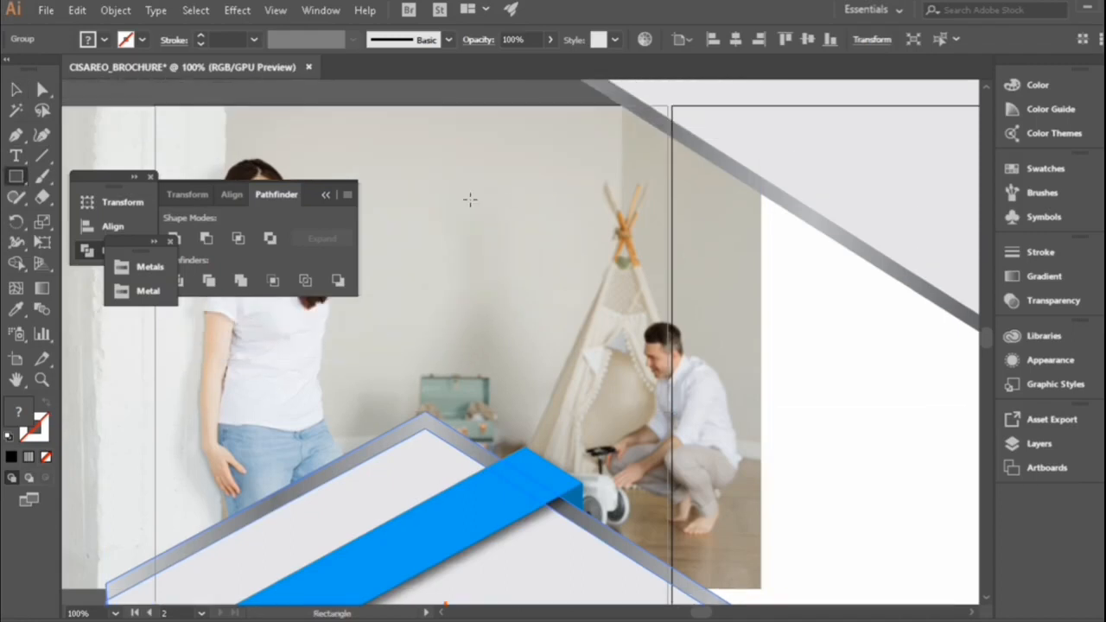
drag(379, 198, 671, 250)
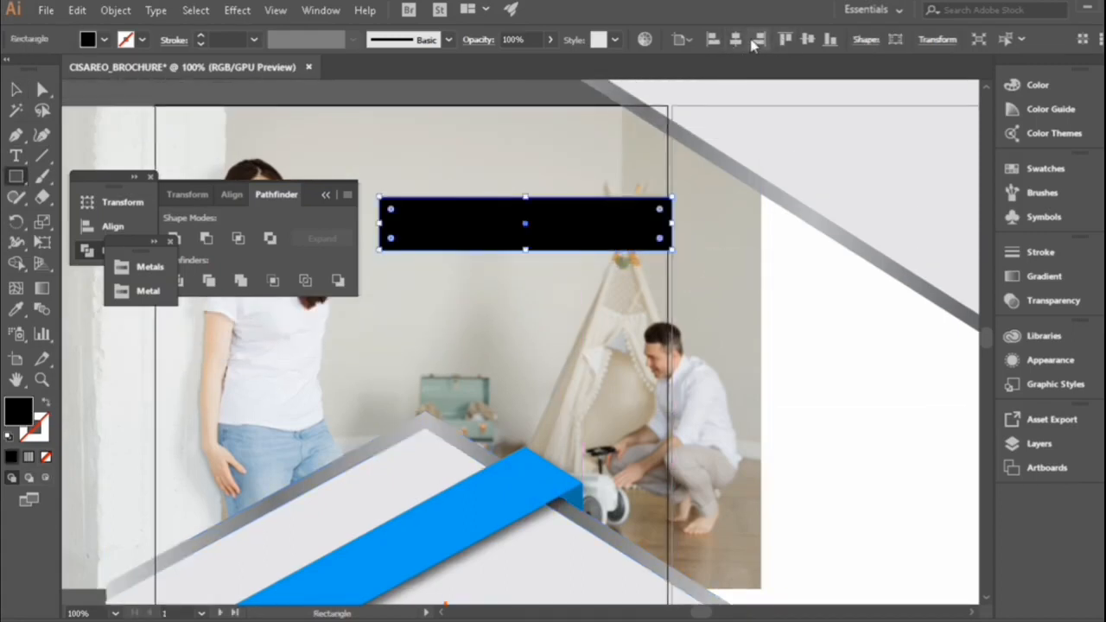
click(752, 45)
key(v)
click(486, 145)
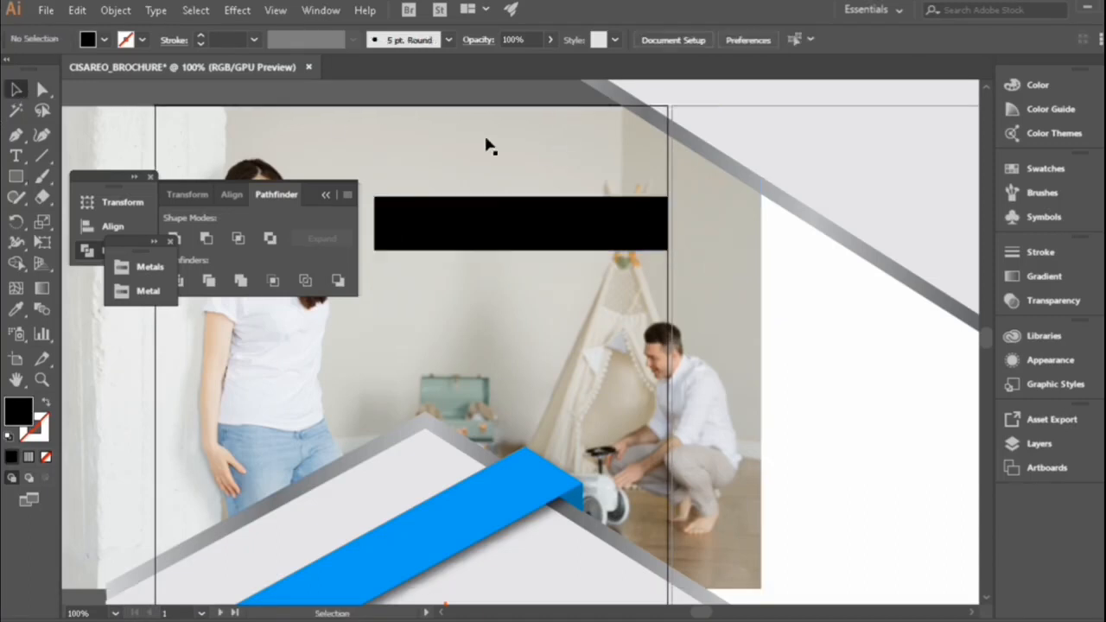
Add the text "BROCHURE" on the photo below the black rectangle and make it white
scroll(118, 136, down, 1)
key(t)
scroll(457, 308, down, 3)
scroll(455, 259, up, 2)
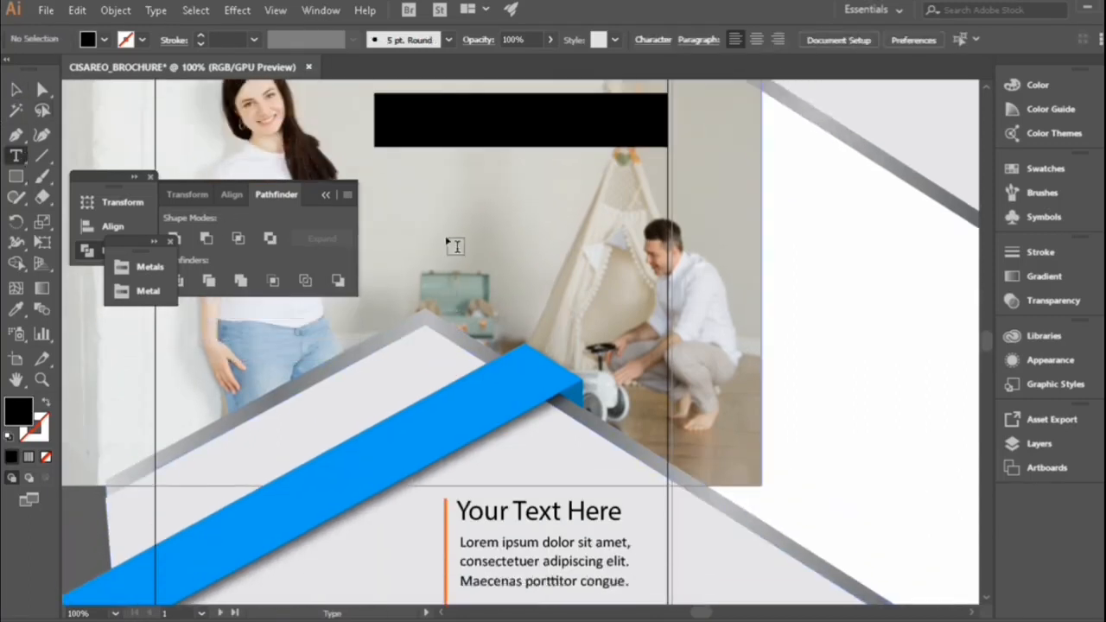
click(450, 237)
key(BackSpace)
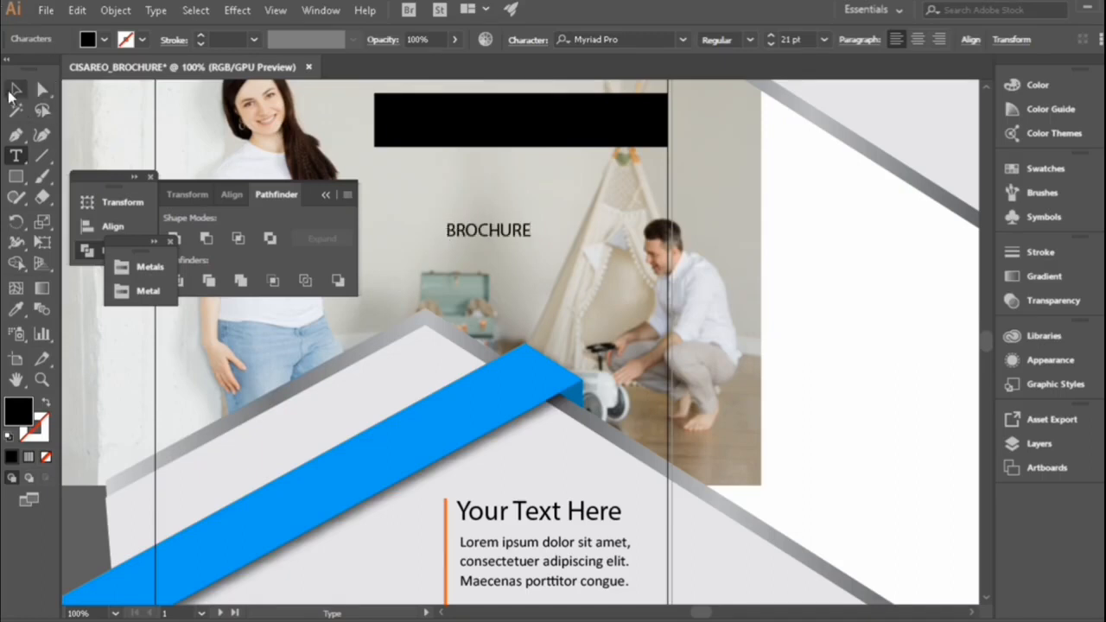
click(16, 90)
click(104, 39)
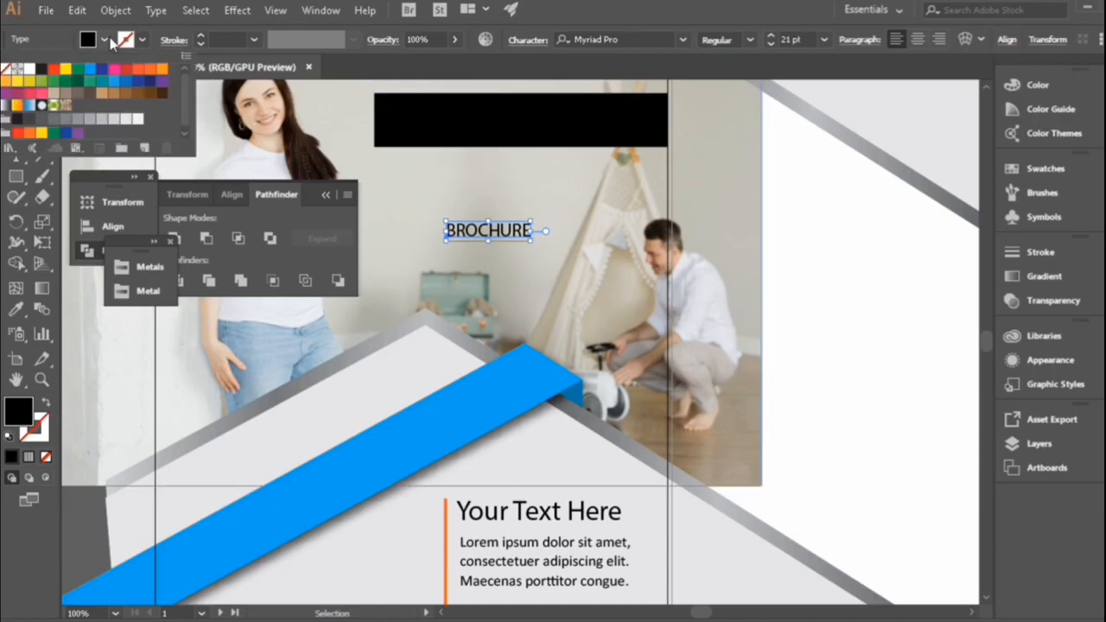
click(30, 69)
Reduce the black rectangle's opacity to 67%
click(497, 101)
scroll(536, 118, up, 1)
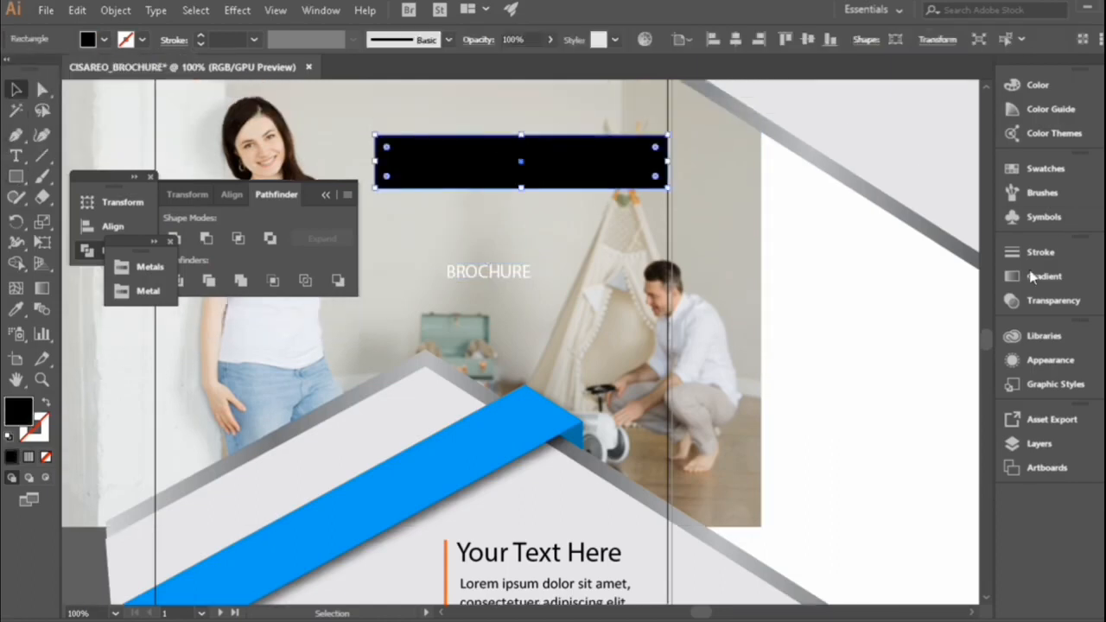
click(1051, 300)
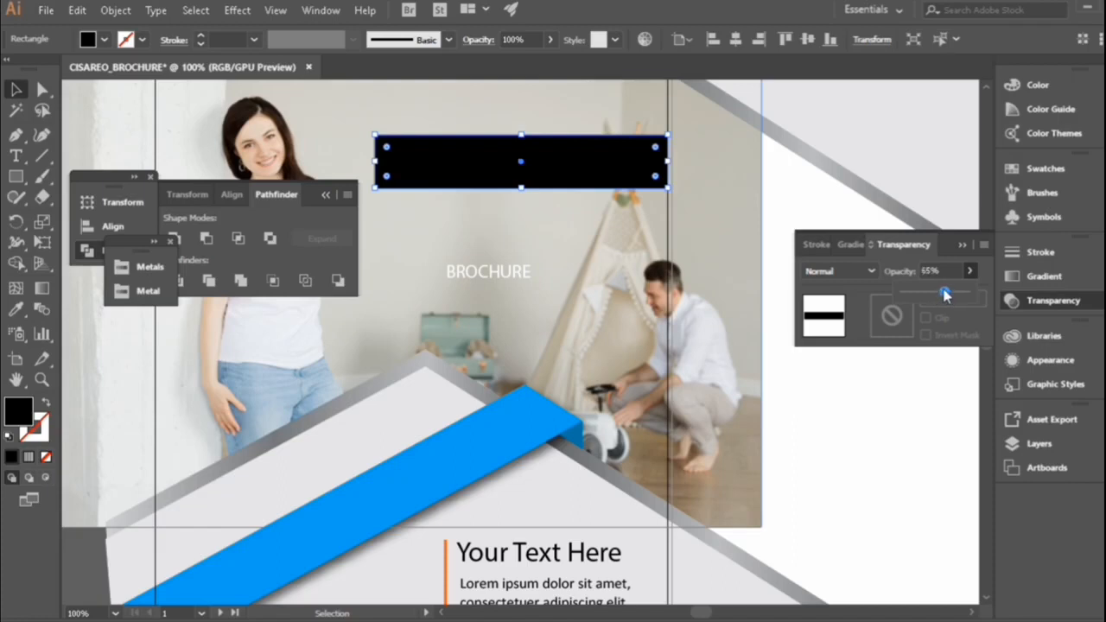
drag(946, 295, 945, 295)
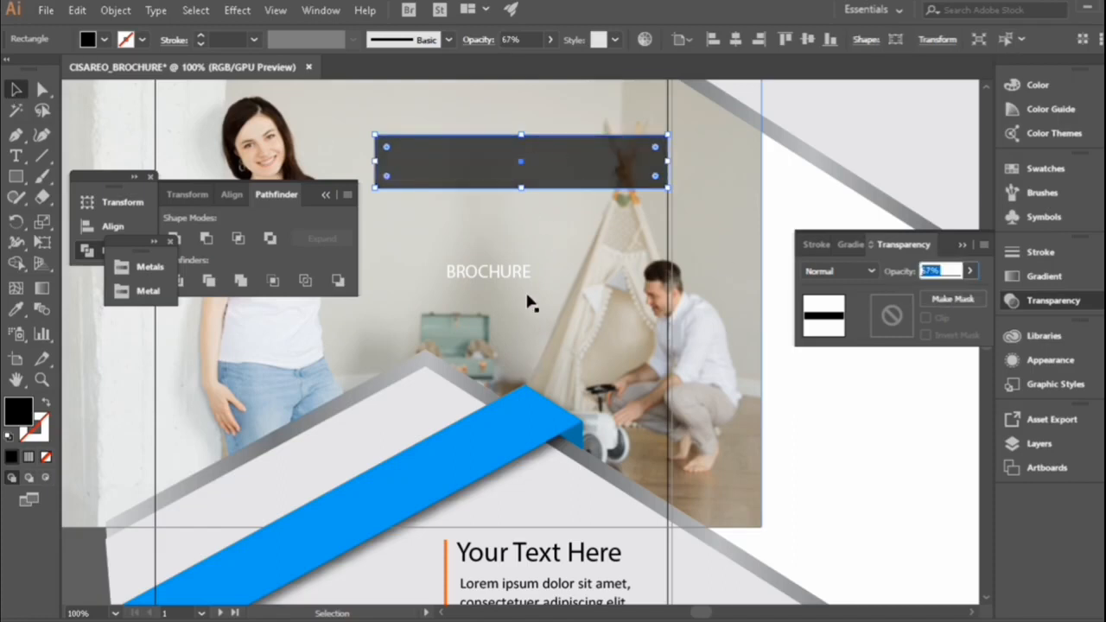
Move the BROCHURE text onto the translucent bar, enlarge it to 37.17 pt and fine-tune its position inside the bar
drag(529, 275, 524, 163)
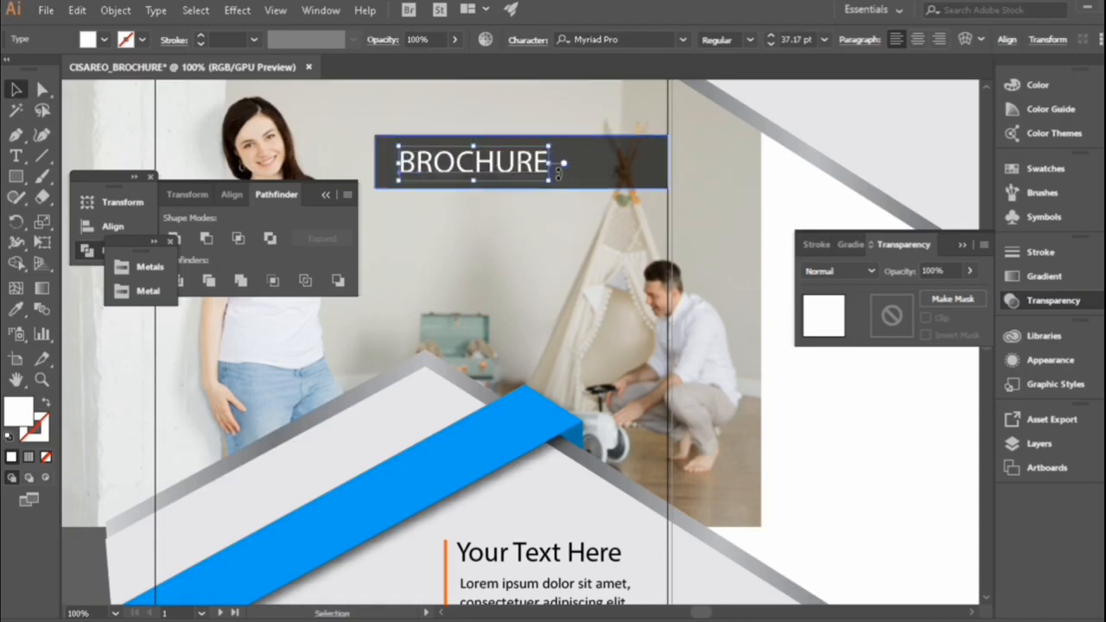
key(shift+Left)
key(shift+Left)
key(Right)
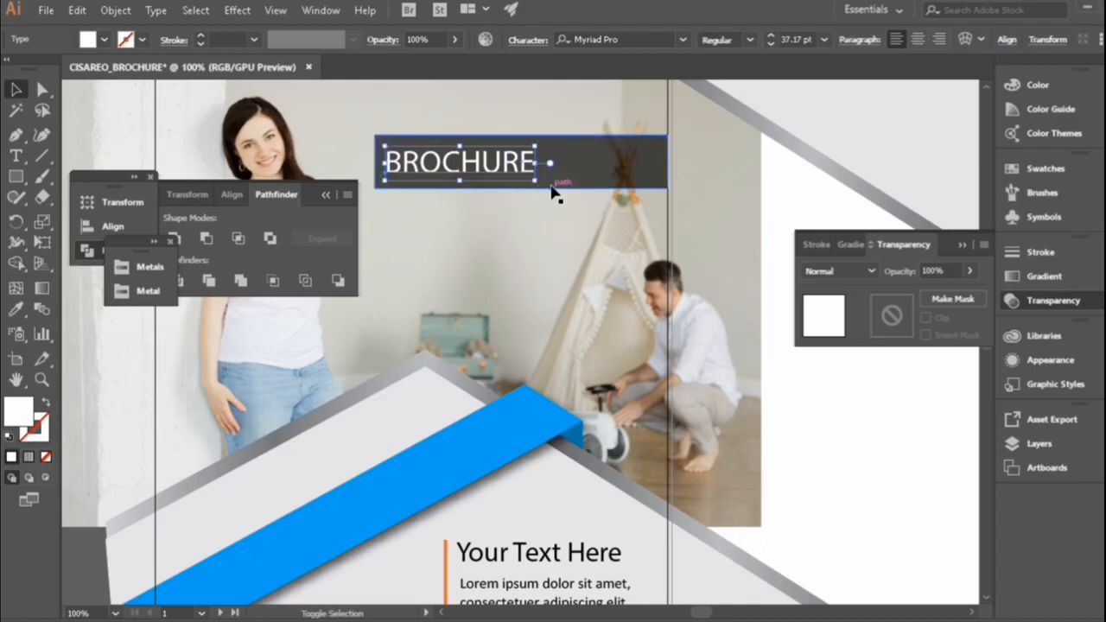
key(shift+Right)
key(Up)
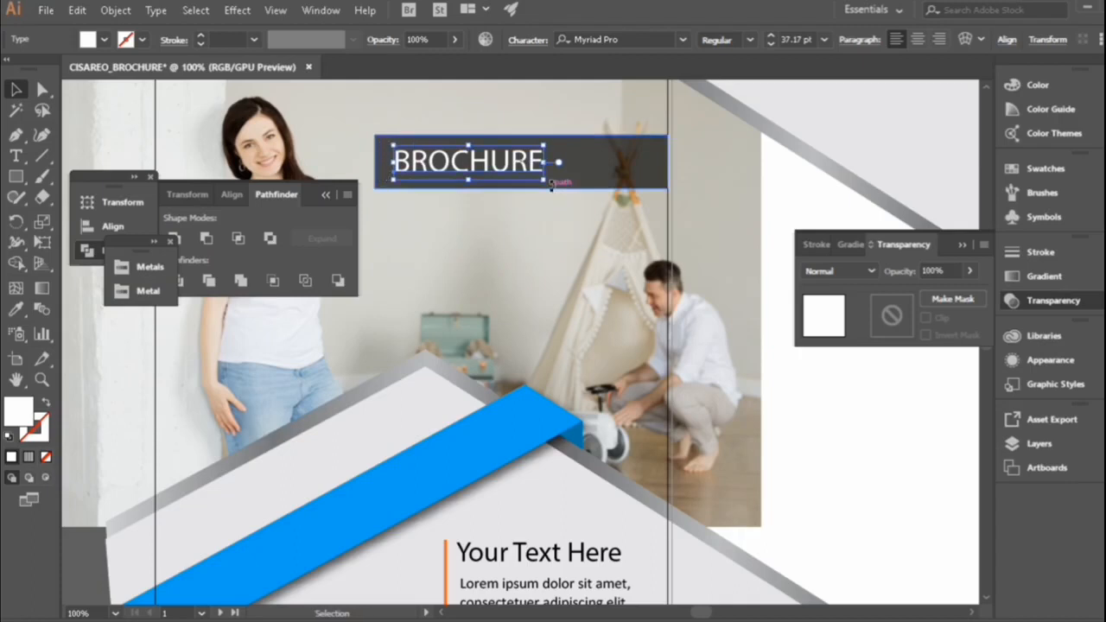
click(726, 229)
Review the first page's layout from the title bar to the text beside the orange divider
scroll(726, 229, down, 4)
scroll(751, 390, down, 2)
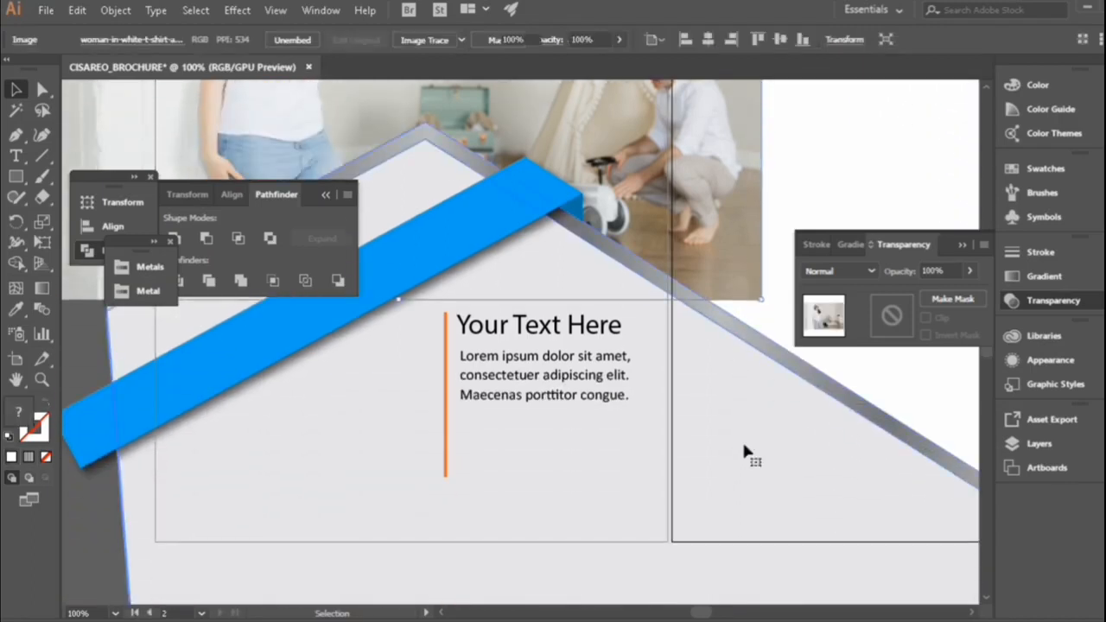
click(745, 447)
scroll(782, 432, up, 3)
click(851, 438)
scroll(856, 441, up, 3)
scroll(845, 460, up, 1)
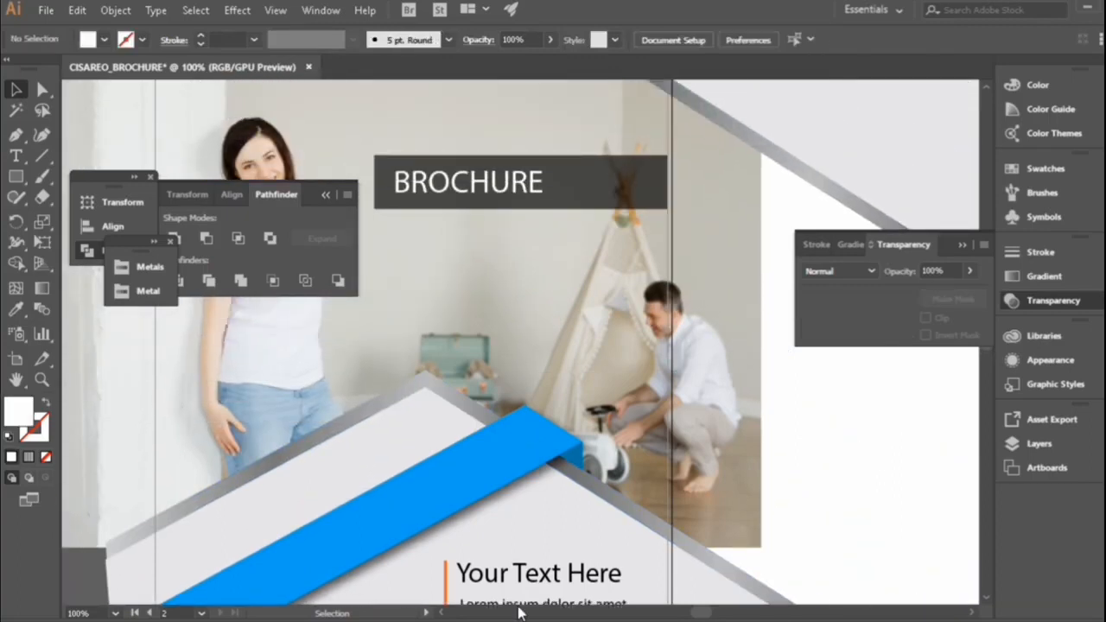
Shift the gray shape with the metallic edge at the second page's upper end to the right and slightly down
click(118, 613)
click(125, 597)
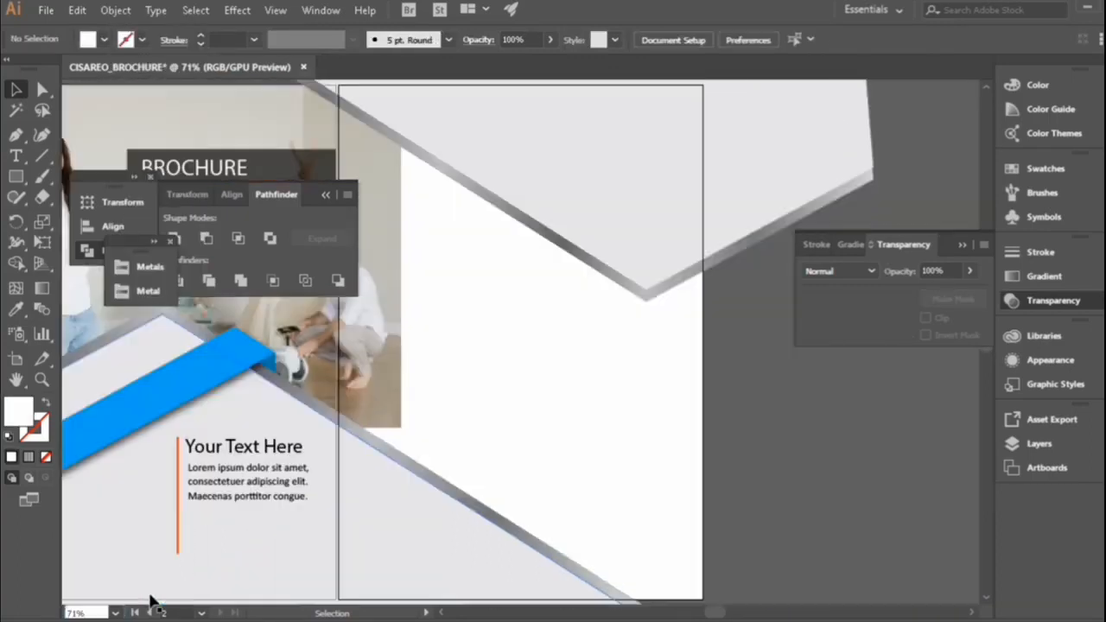
scroll(792, 458, up, 4)
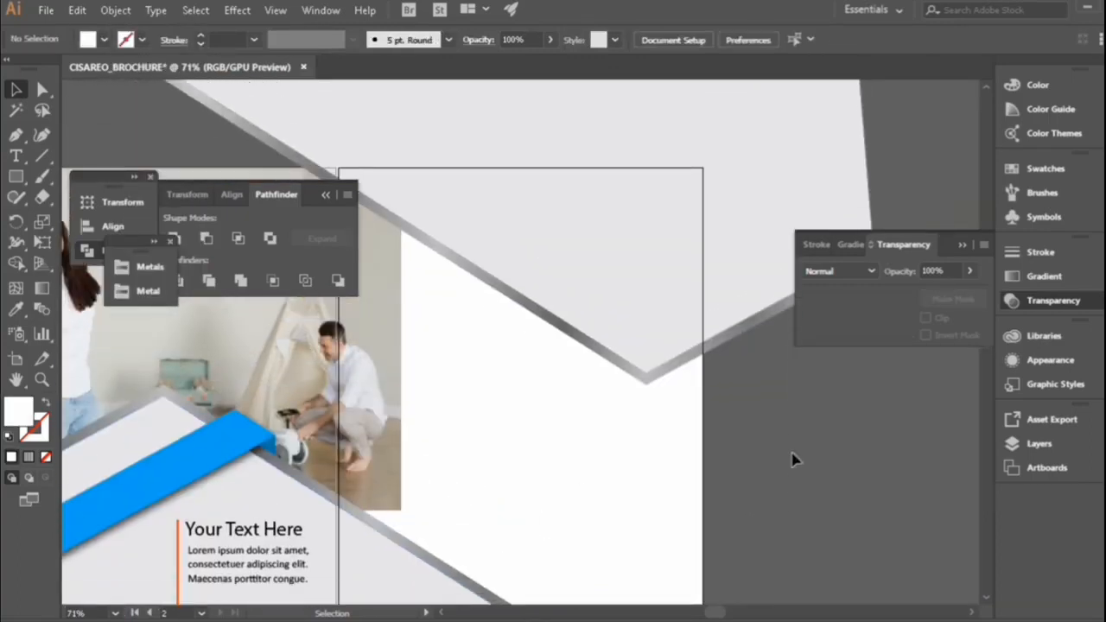
scroll(793, 457, down, 2)
scroll(795, 460, up, 10)
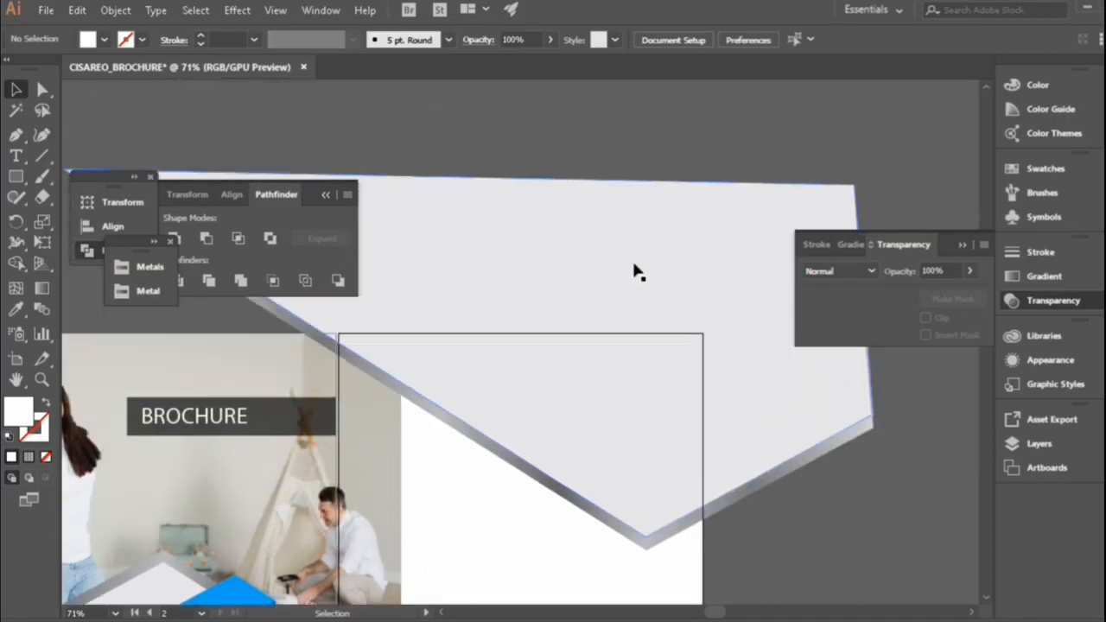
drag(604, 290, 661, 378)
scroll(663, 379, down, 4)
drag(566, 374, 656, 340)
click(613, 98)
Examine the overall composition of both brochure pages, including the areas beyond the page edges
scroll(690, 288, down, 15)
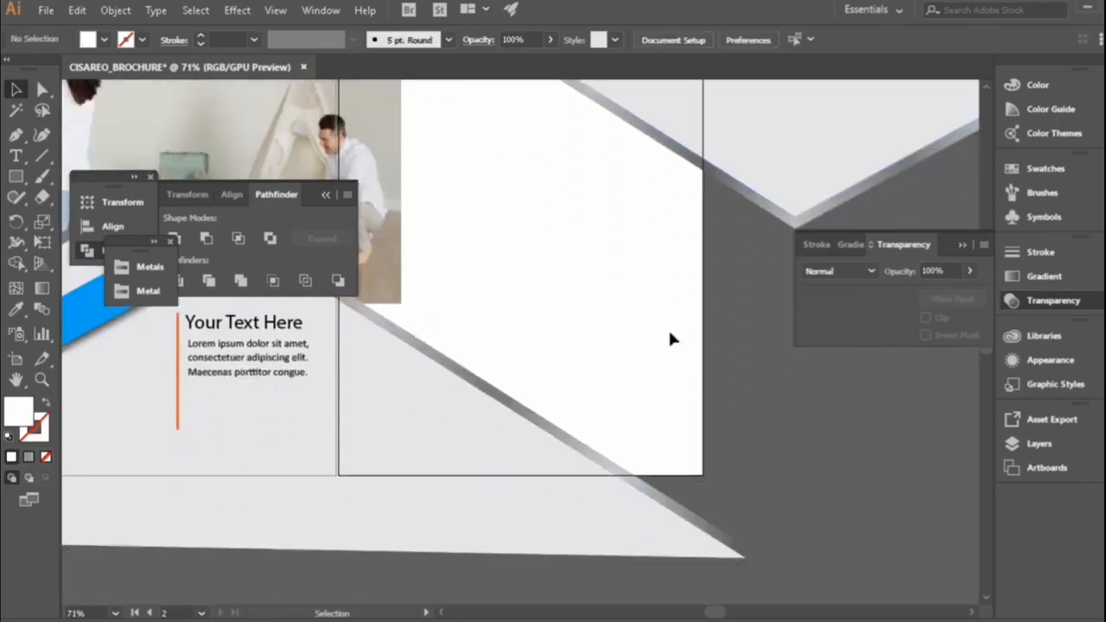
scroll(443, 613, left, 15)
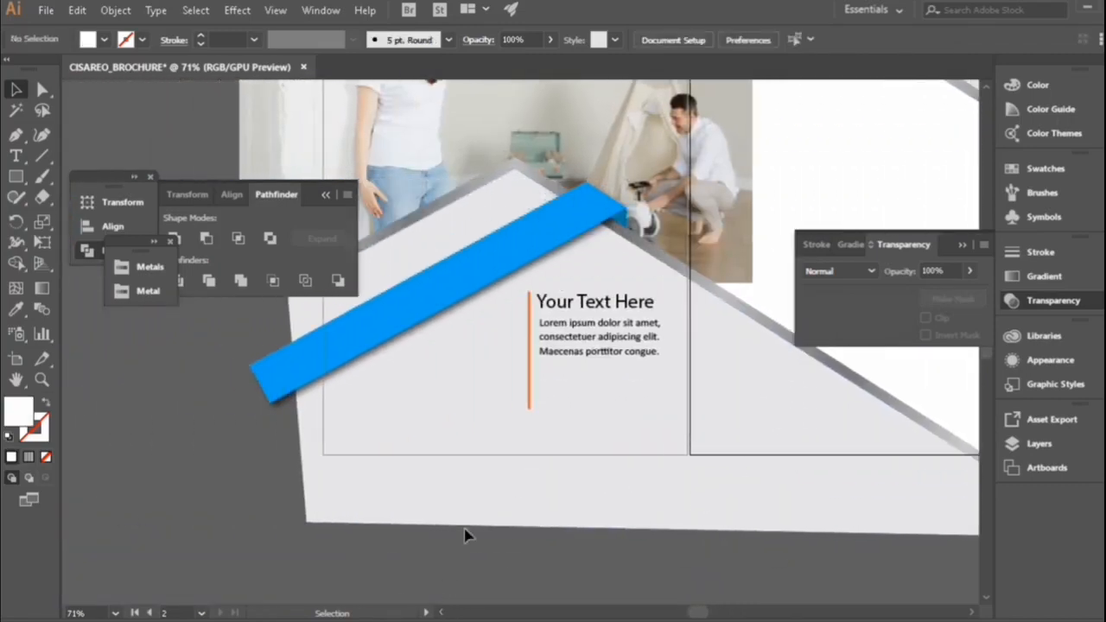
scroll(464, 533, up, 3)
scroll(464, 531, up, 5)
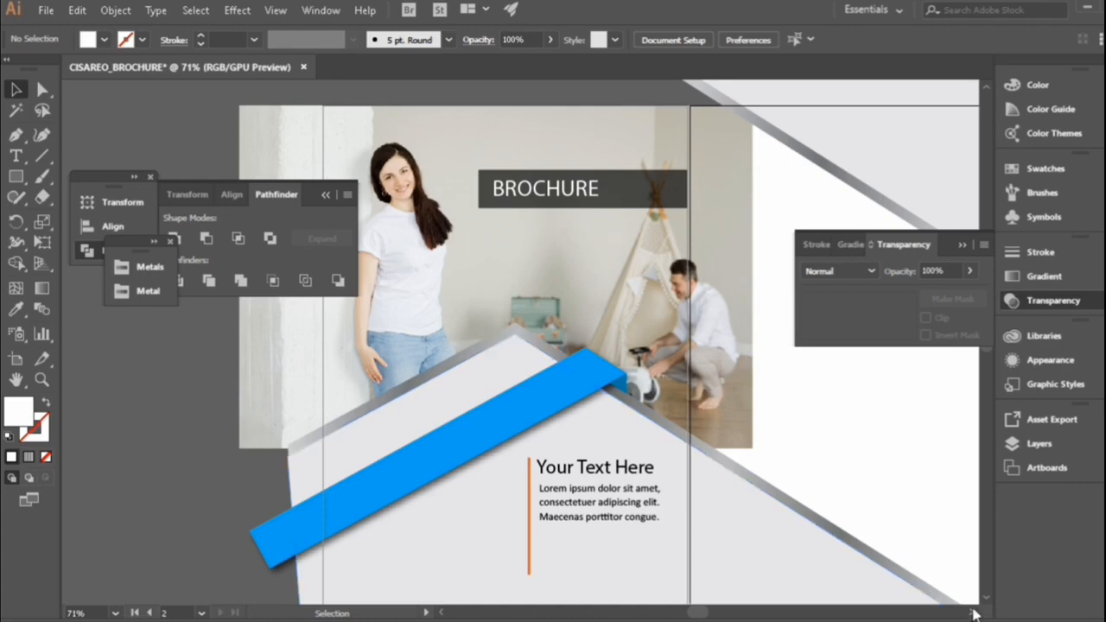
scroll(974, 613, right, 18)
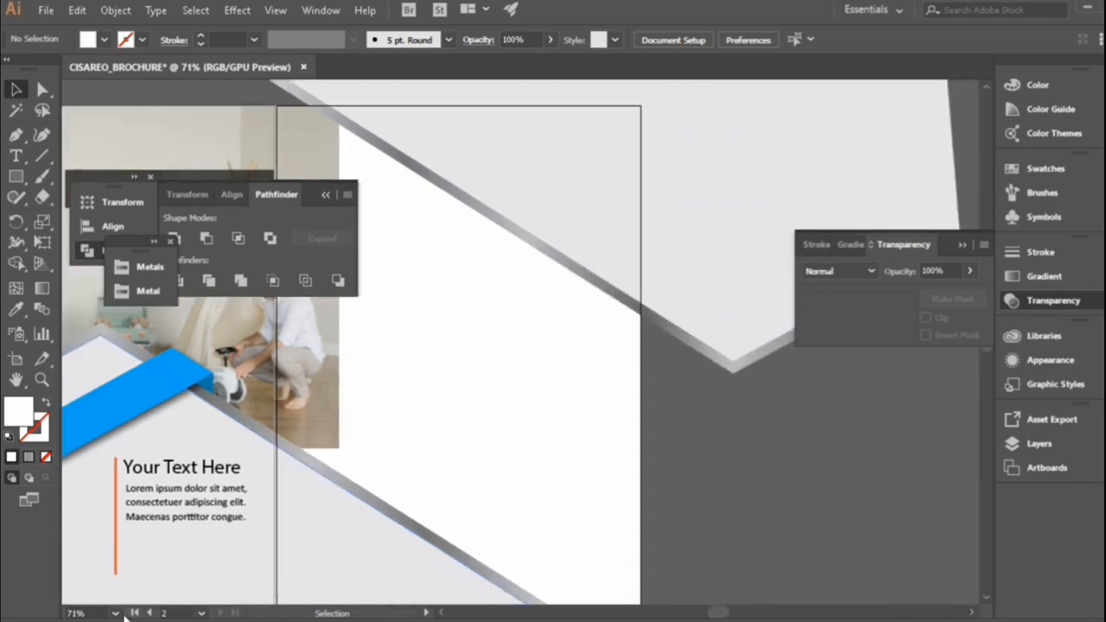
click(118, 614)
click(152, 596)
scroll(328, 518, up, 8)
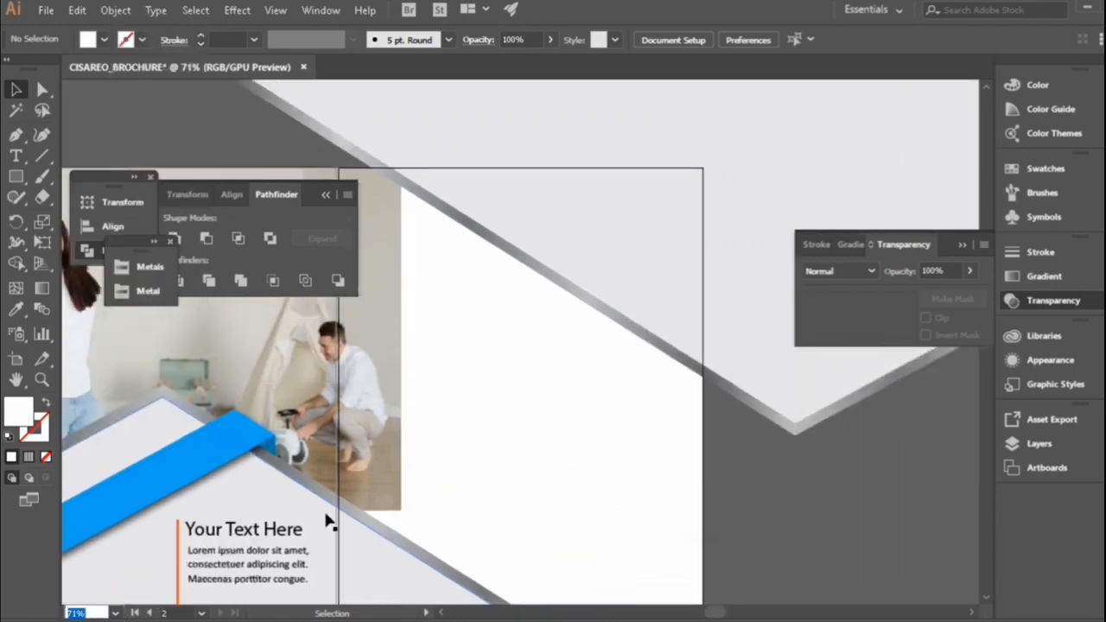
Copy the translucent black bar to the second page's upper gray area, slightly smaller and flush with the page's right edge
click(277, 365)
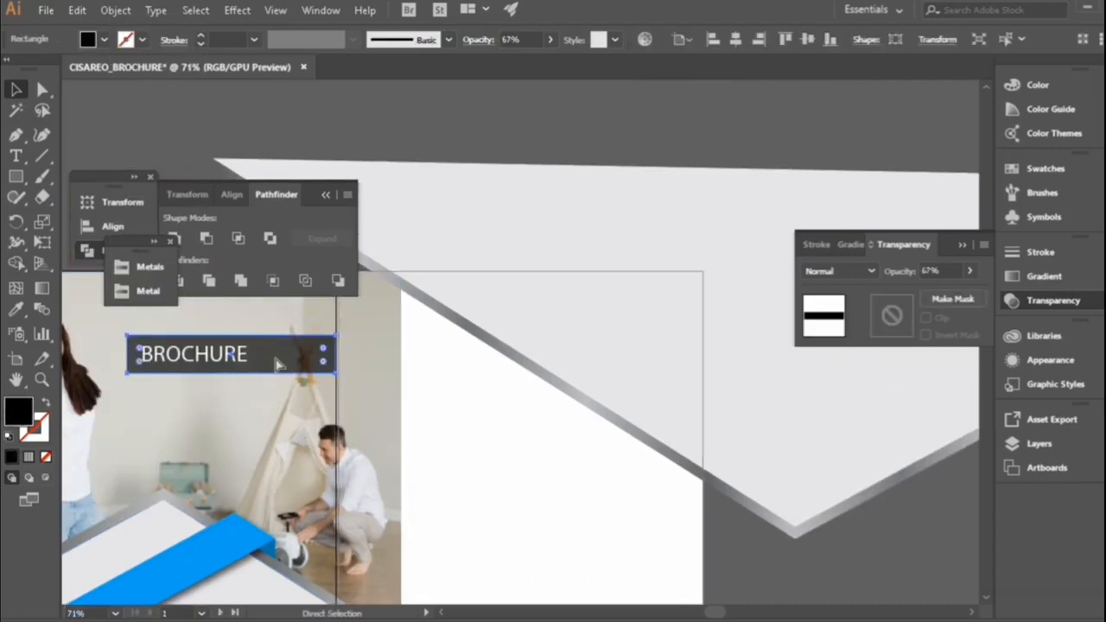
key(ctrl+c)
key(ctrl+v)
drag(503, 336, 602, 323)
drag(496, 307, 520, 307)
scroll(721, 391, down, 5)
click(512, 508)
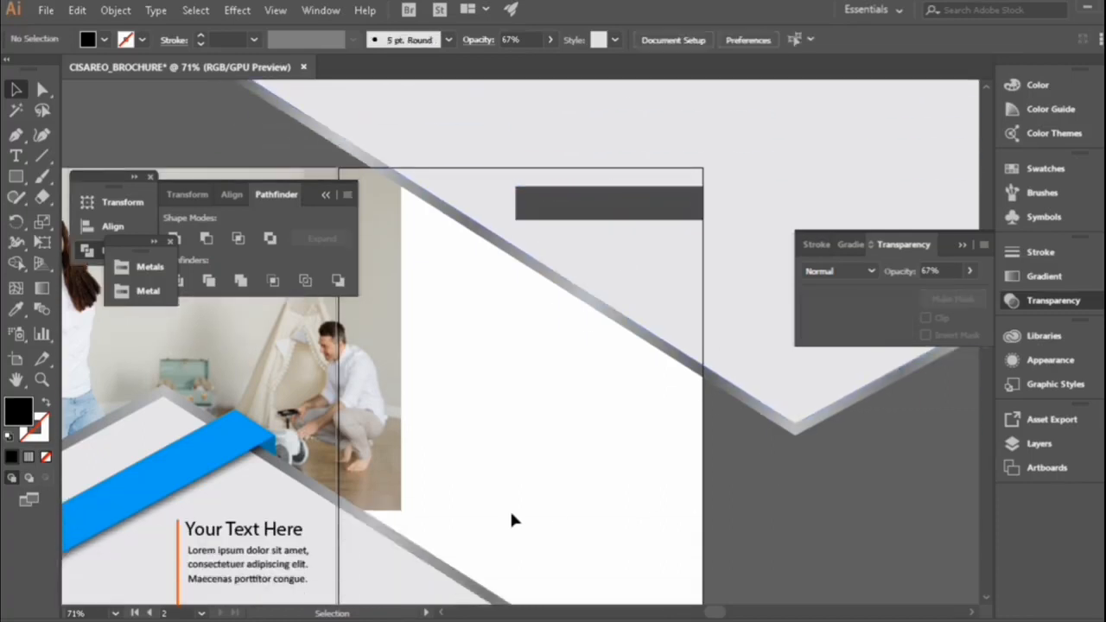
Copy the "Your Text Here" heading to the second page and place it just below the dark bar
click(295, 536)
key(ctrl+c)
key(ctrl+v)
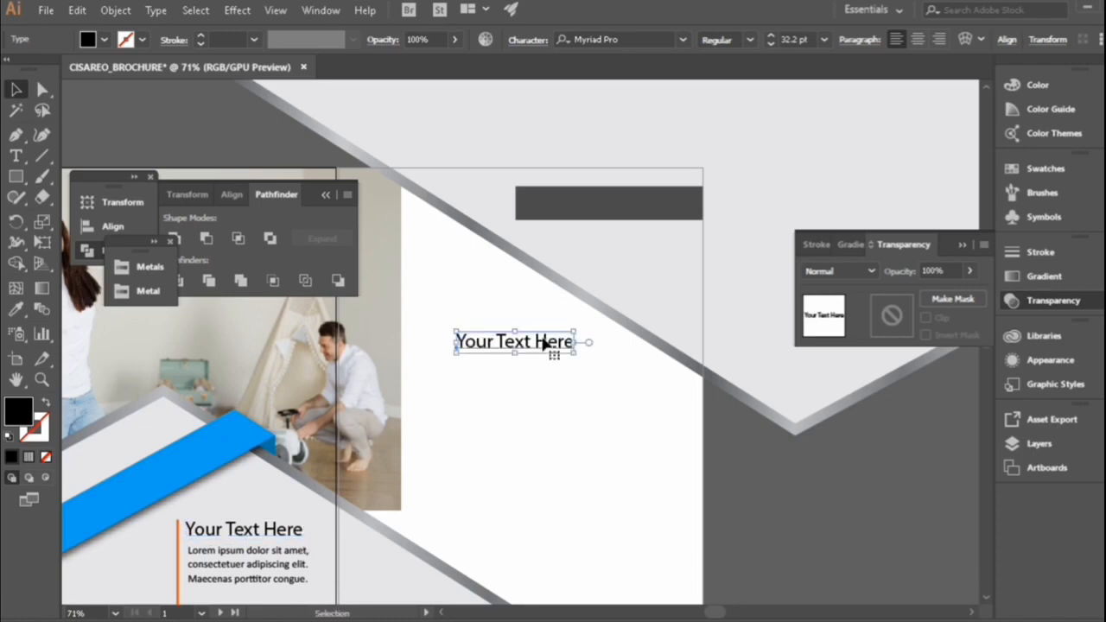
drag(532, 354, 582, 271)
right_click(582, 270)
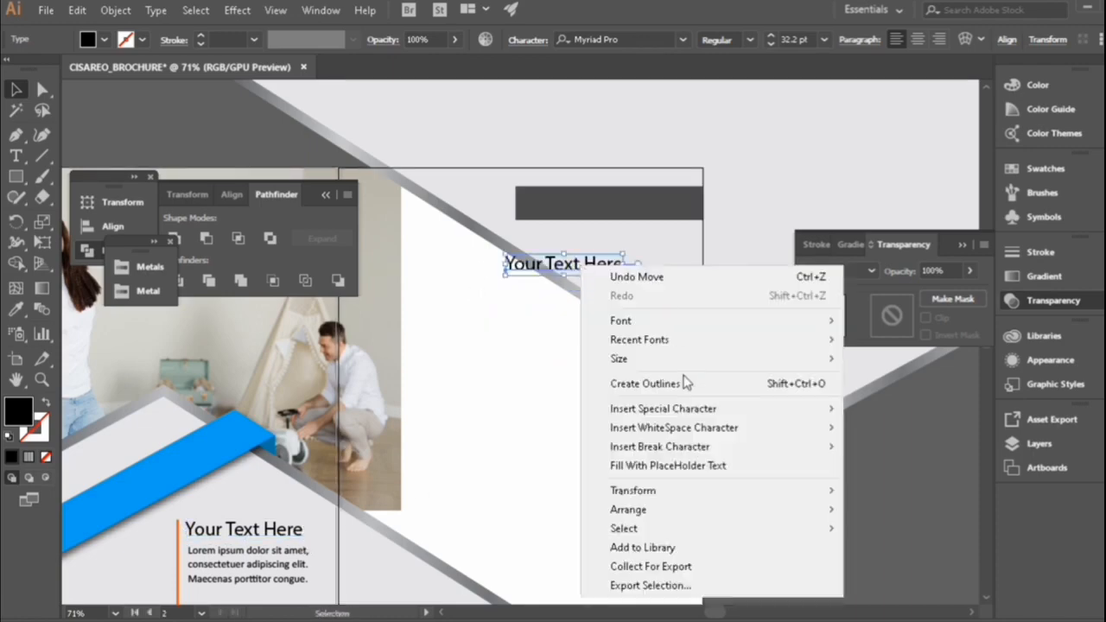
click(892, 512)
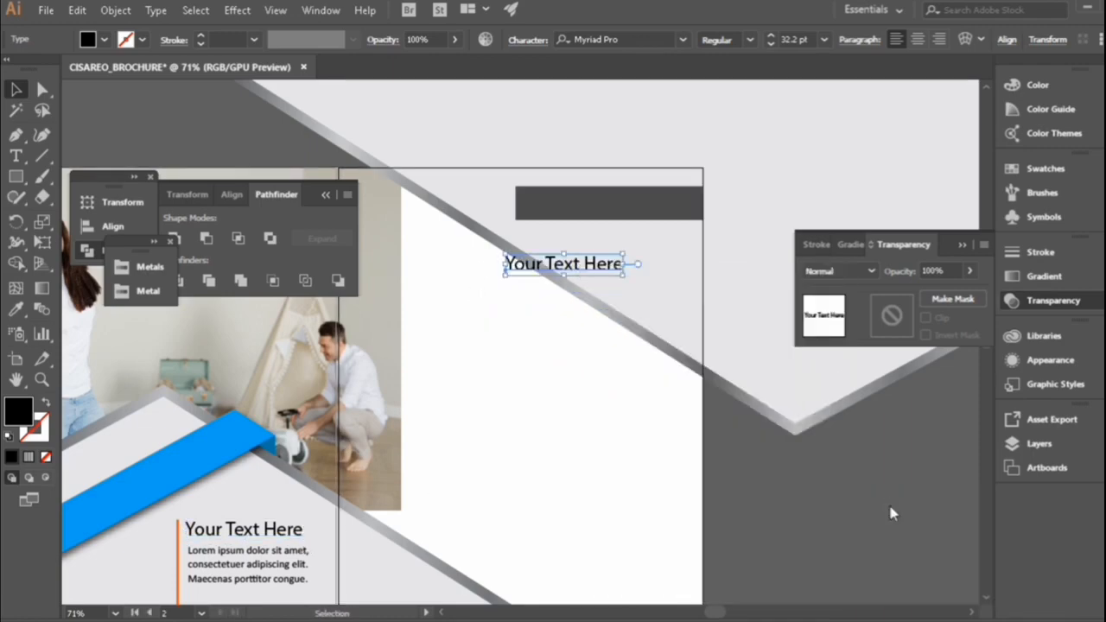
Recolor the second page's "Your Text Here" heading white and place it on the dark translucent bar
click(103, 39)
click(33, 73)
click(557, 270)
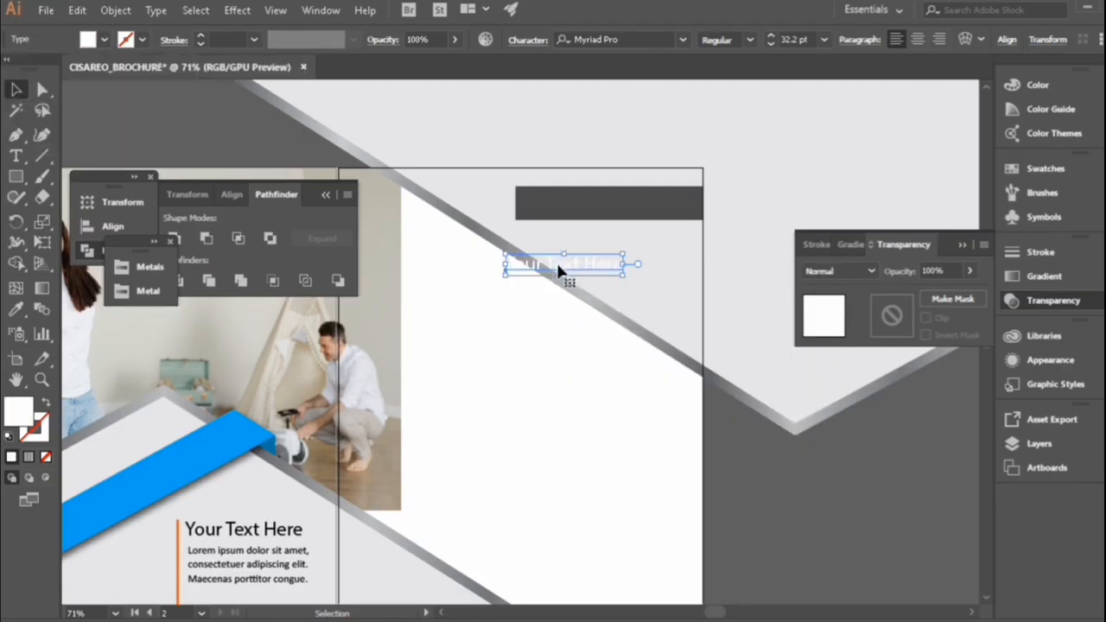
drag(557, 271, 586, 206)
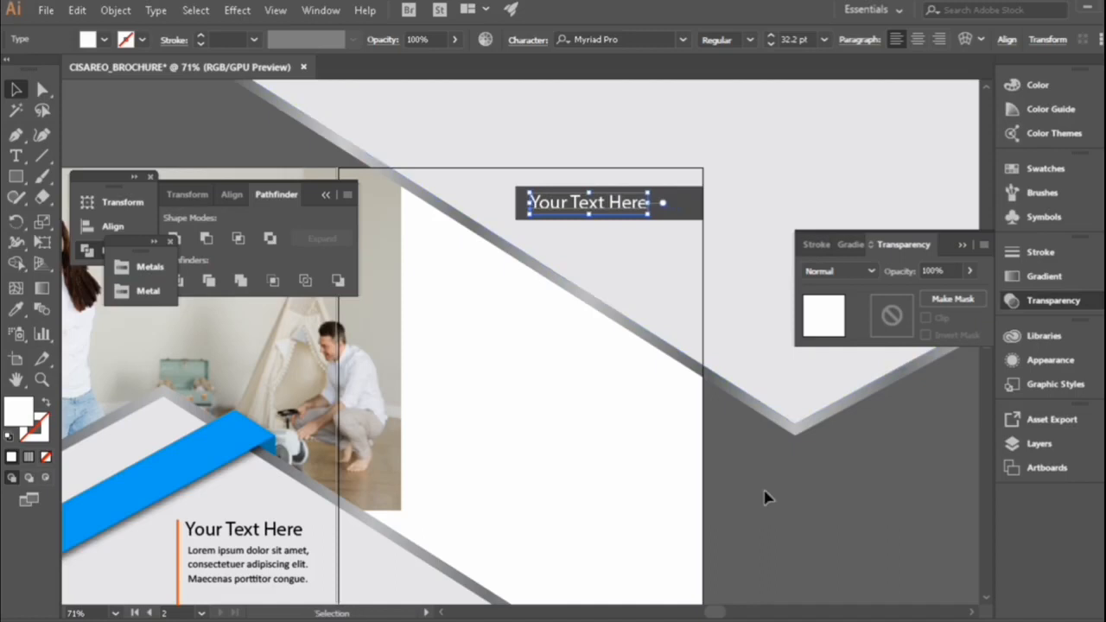
click(776, 471)
scroll(780, 484, up, 1)
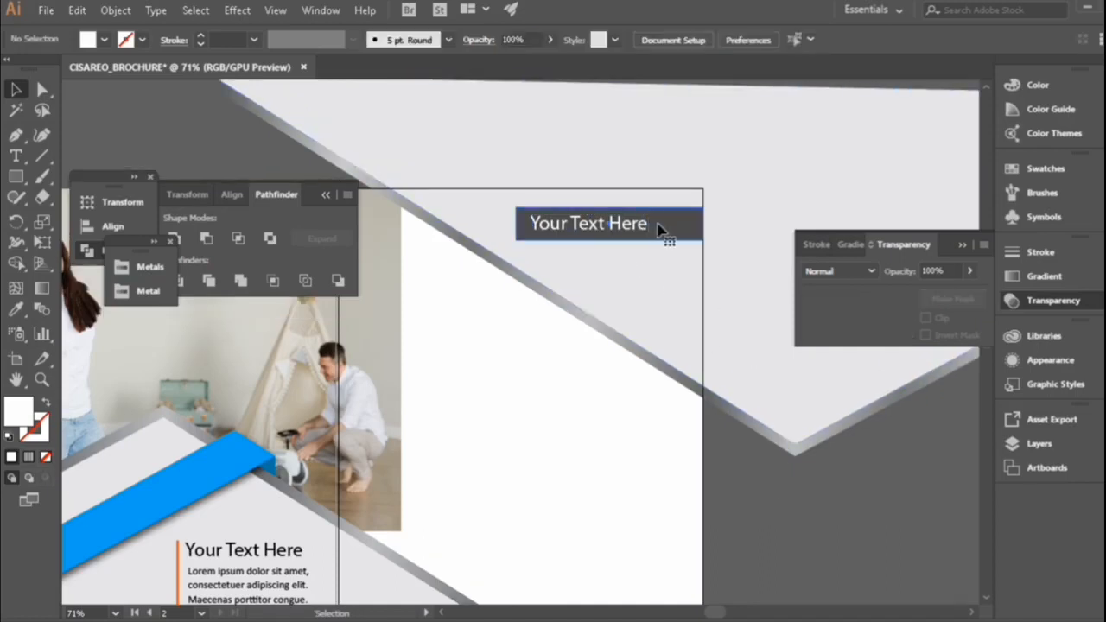
Nudge the dark bar and its white heading together slightly down on the second page
click(662, 234)
click(804, 477)
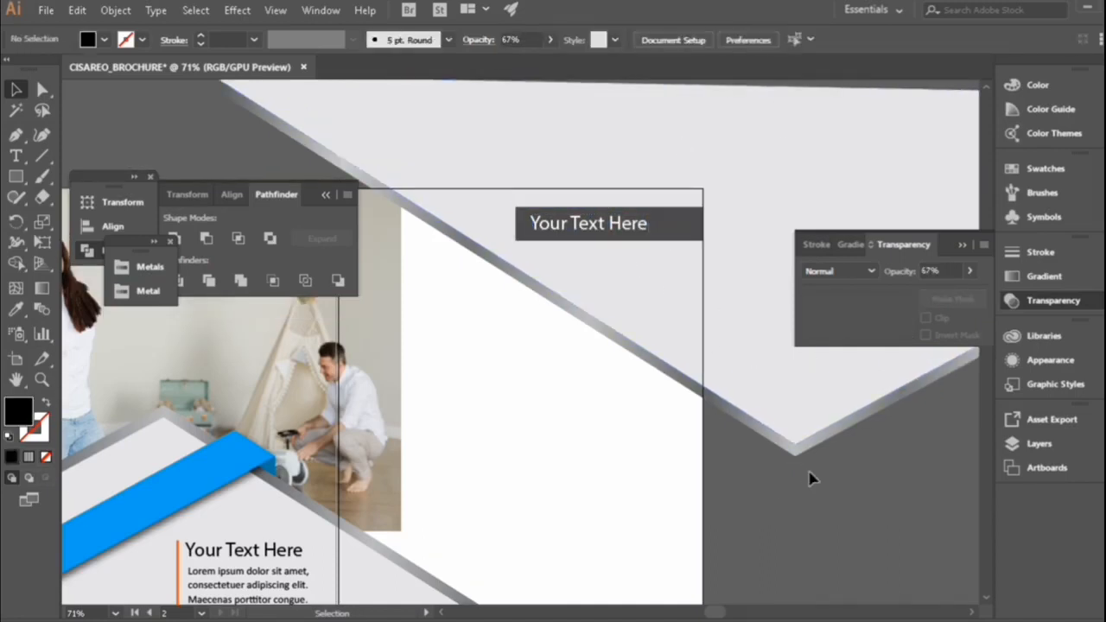
scroll(802, 473, down, 2)
click(649, 188)
shift+click(699, 196)
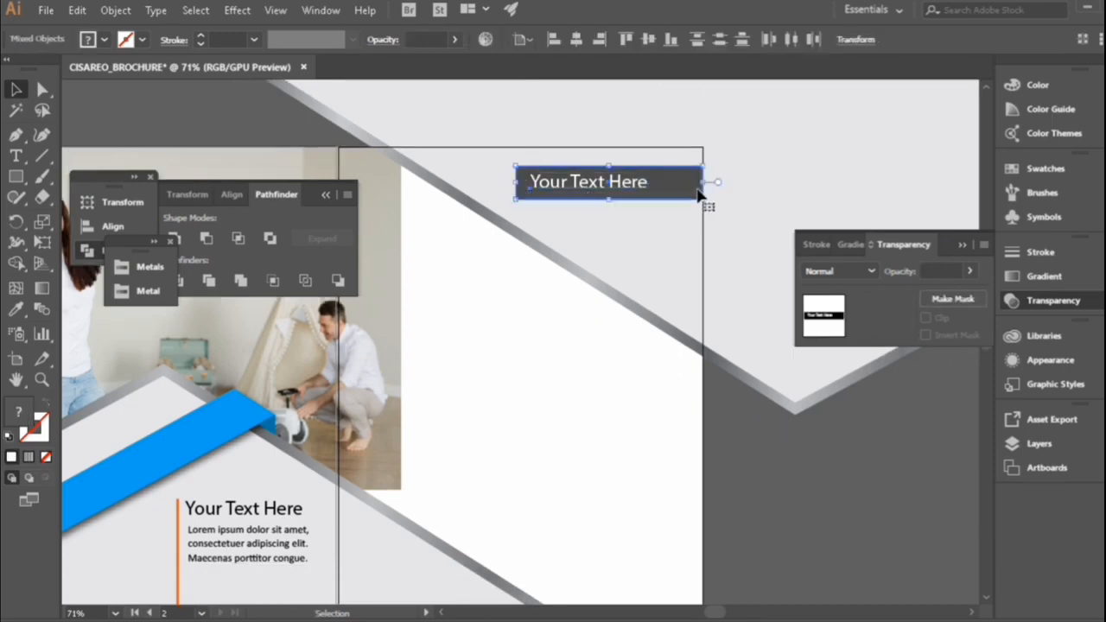
key(shift+Down)
click(775, 451)
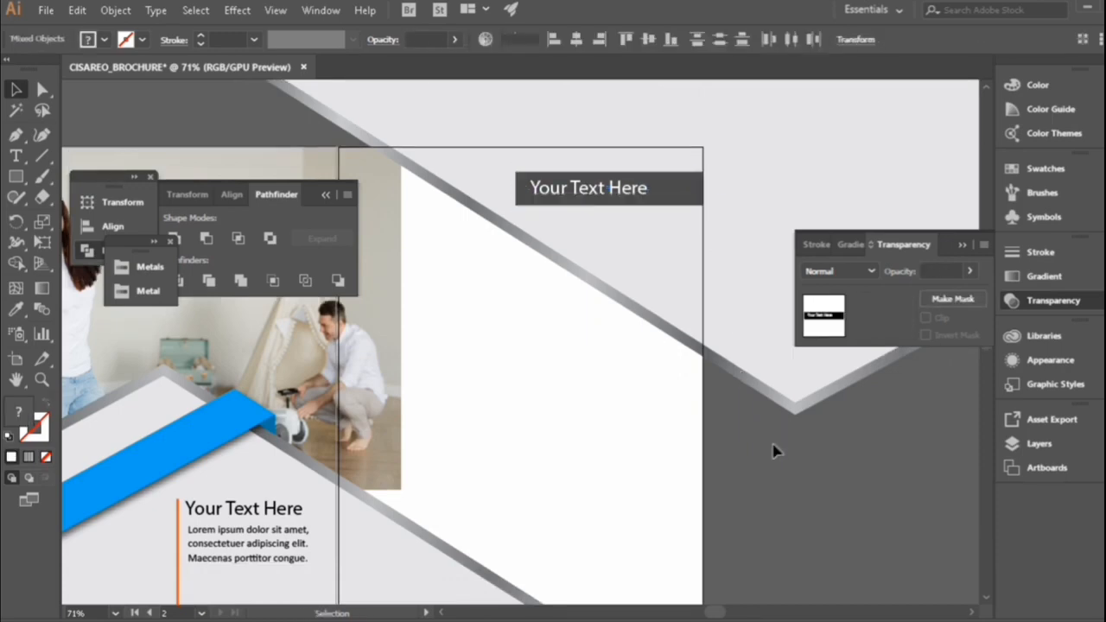
Copy the translucent dark bar to the second page's left side over the photo edge, making the copy shorter than the original
scroll(779, 456, down, 2)
scroll(780, 456, up, 2)
click(675, 200)
scroll(676, 200, up, 2)
key(a)
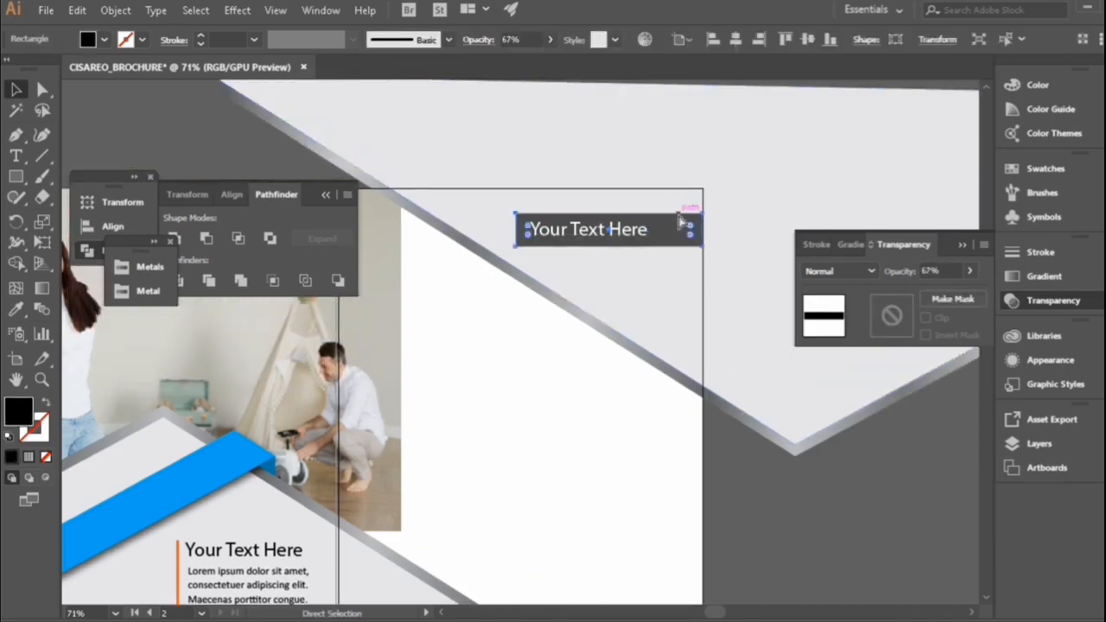
key(ctrl+c)
key(ctrl+v)
drag(548, 347, 503, 325)
scroll(536, 345, up, 2)
drag(471, 362, 470, 367)
Duplicate the shorter dark bar in place and offset the copy slightly up and to the right
key(ctrl+c)
key(ctrl+v)
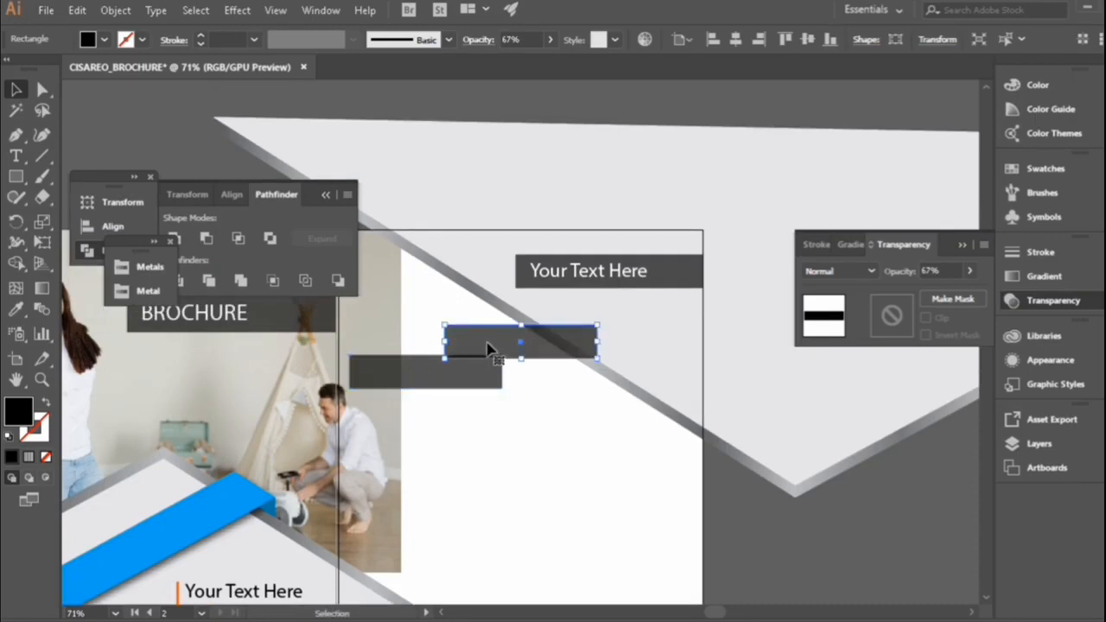
key(ctrl+z)
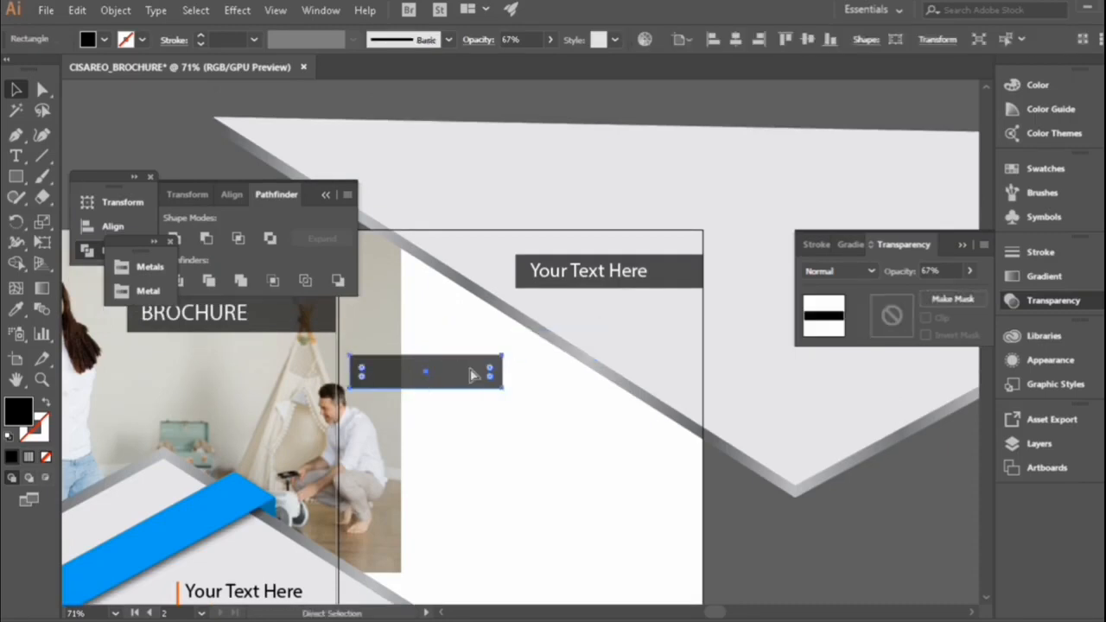
click(472, 373)
key(shift+Up)
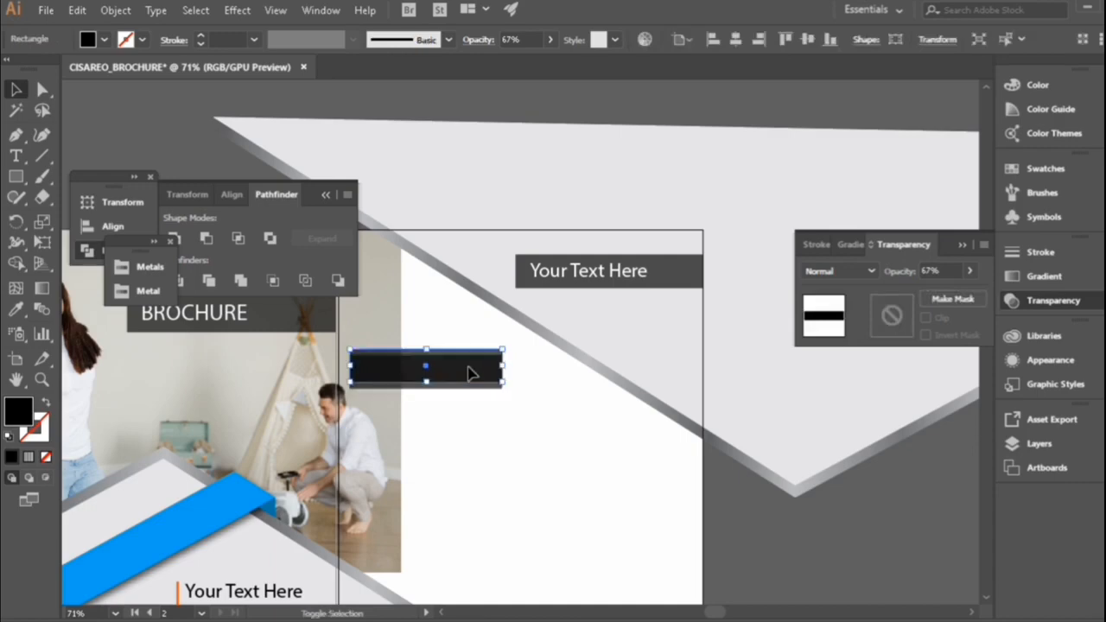
key(shift+Right)
Apply the blue sampled from the first page's diagonal bar to the front copy of the short bar
click(19, 309)
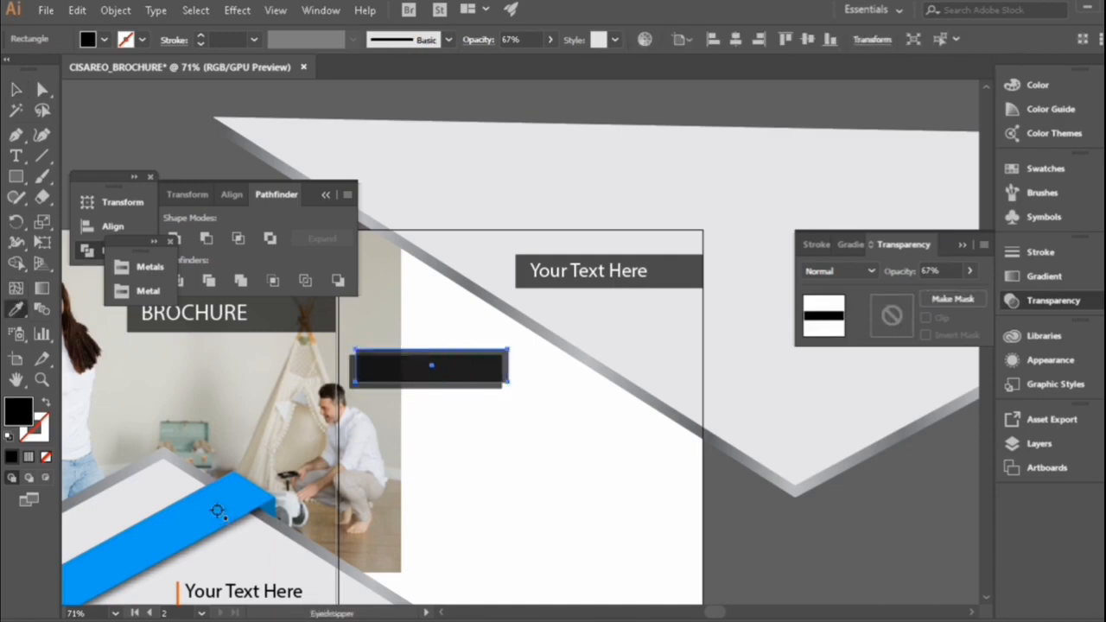
click(211, 517)
click(16, 89)
click(845, 576)
scroll(840, 553, down, 2)
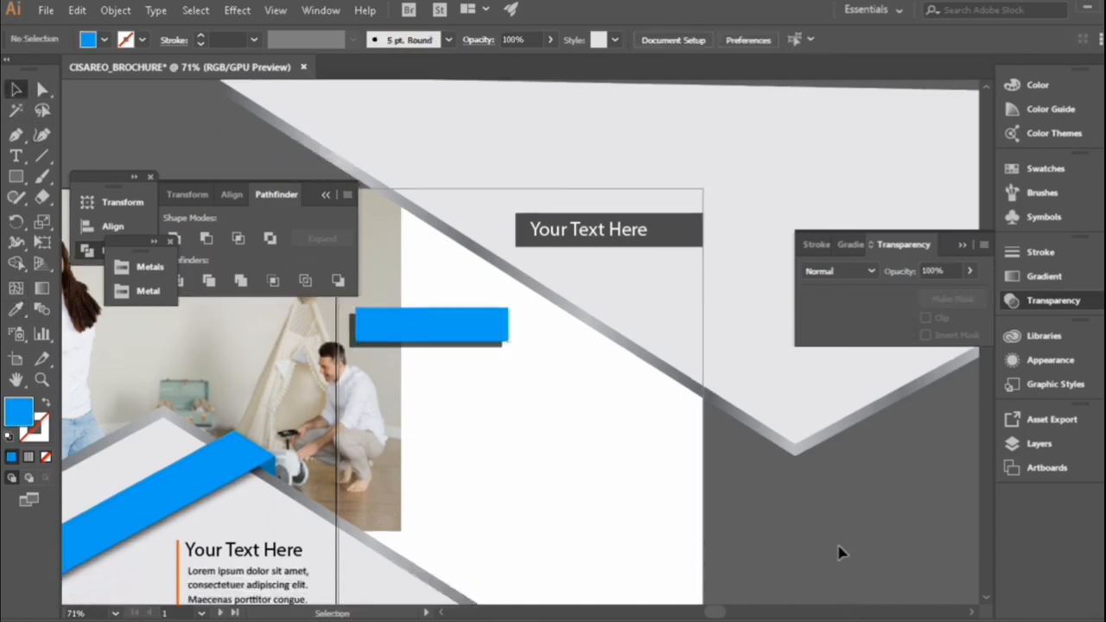
Copy the white "Your Text Here" heading onto the short blue bar and center it horizontally there
click(573, 193)
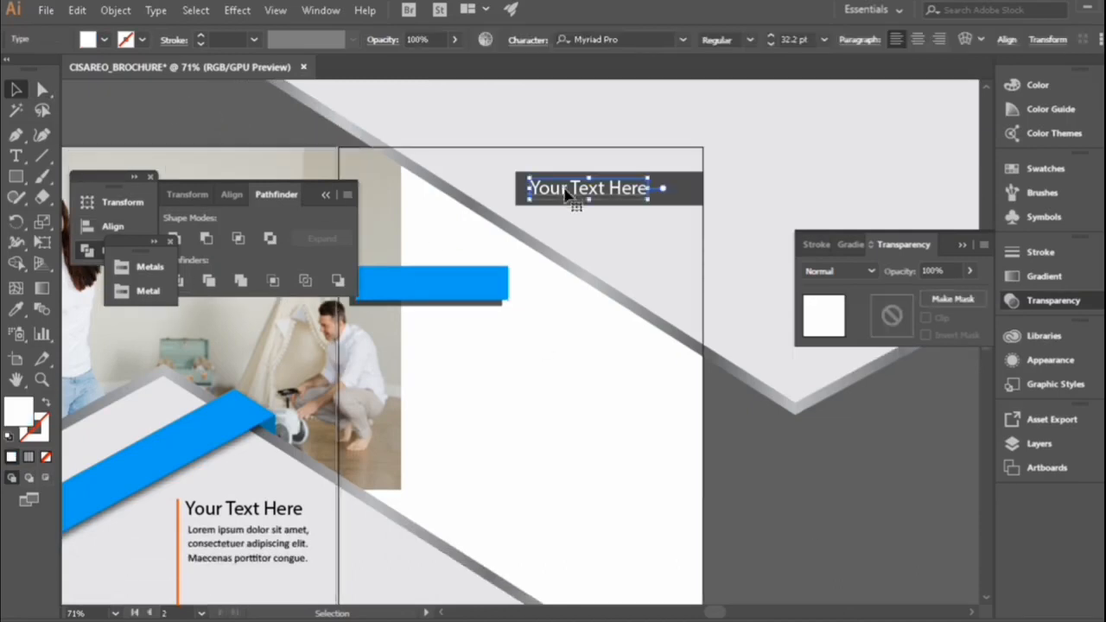
key(ctrl+c)
key(ctrl+v)
drag(498, 338, 415, 279)
scroll(545, 412, up, 2)
key(shift+Right)
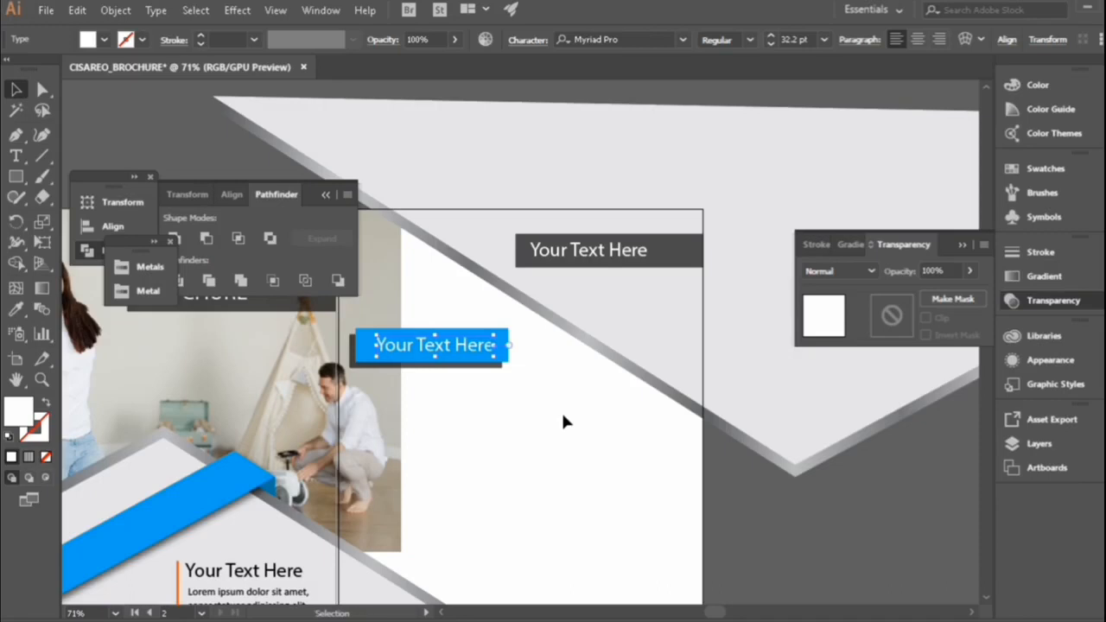
key(Left)
key(Left)
key(Left)
key(Left)
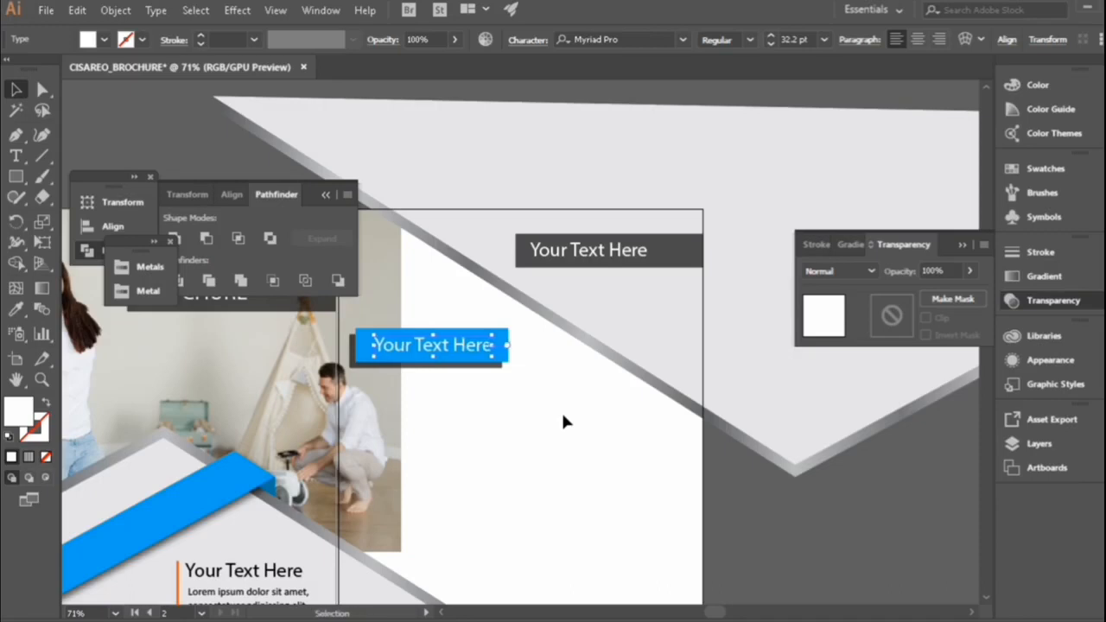
click(562, 421)
Copy the first page's "Lorem ipsum" paragraph to just below the blue title bar on the second page
scroll(563, 421, down, 2)
click(307, 534)
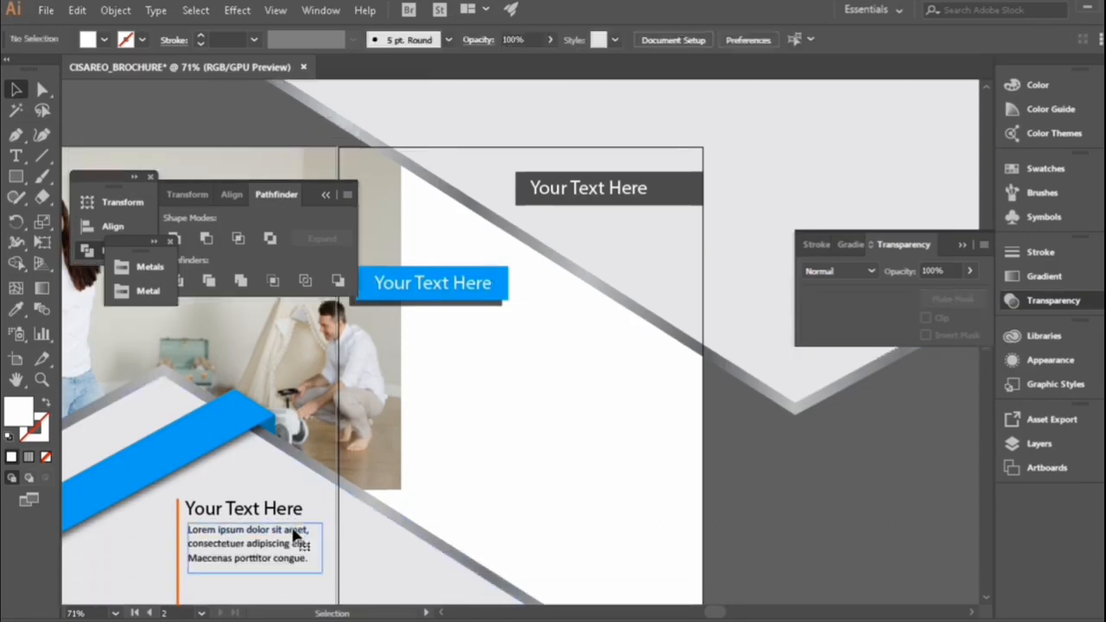
key(ctrl+c)
key(ctrl+v)
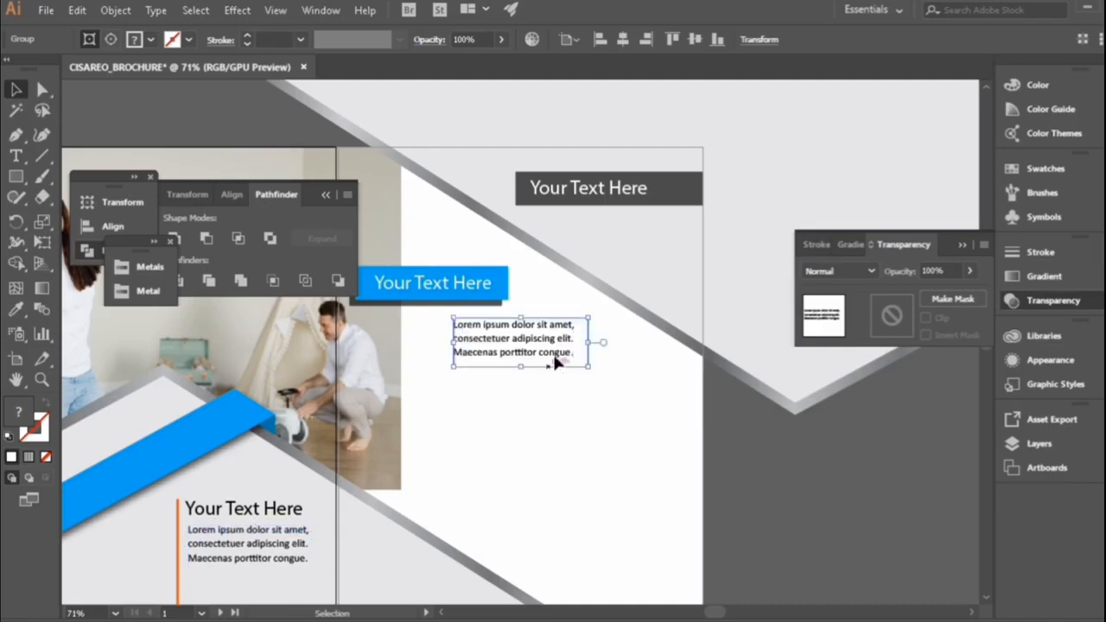
drag(548, 329, 448, 316)
click(553, 354)
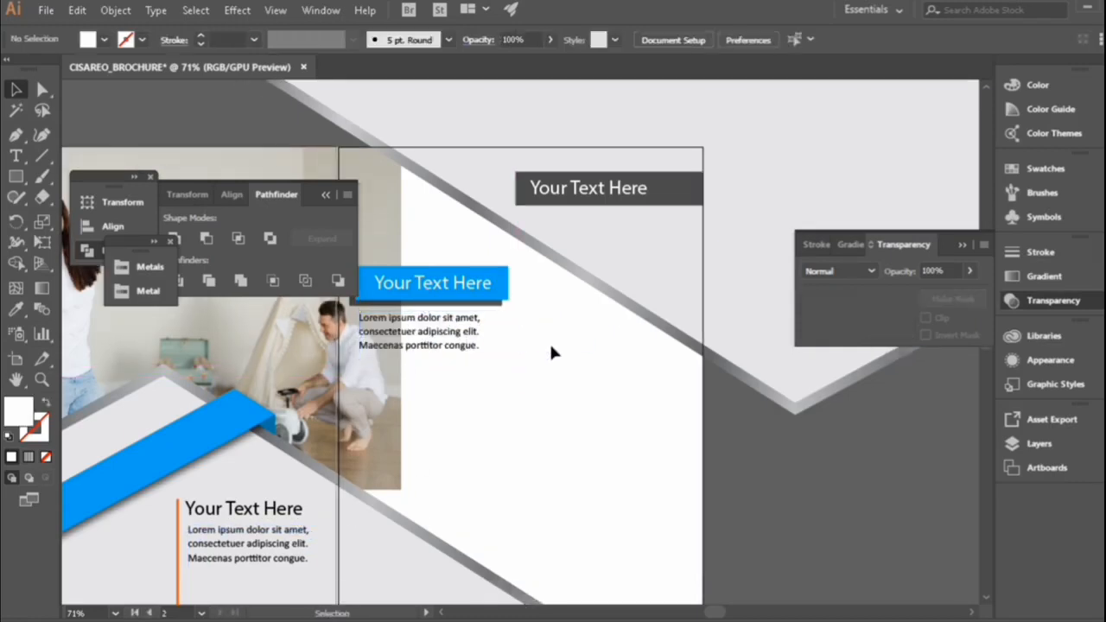
click(471, 324)
key(shift+Down)
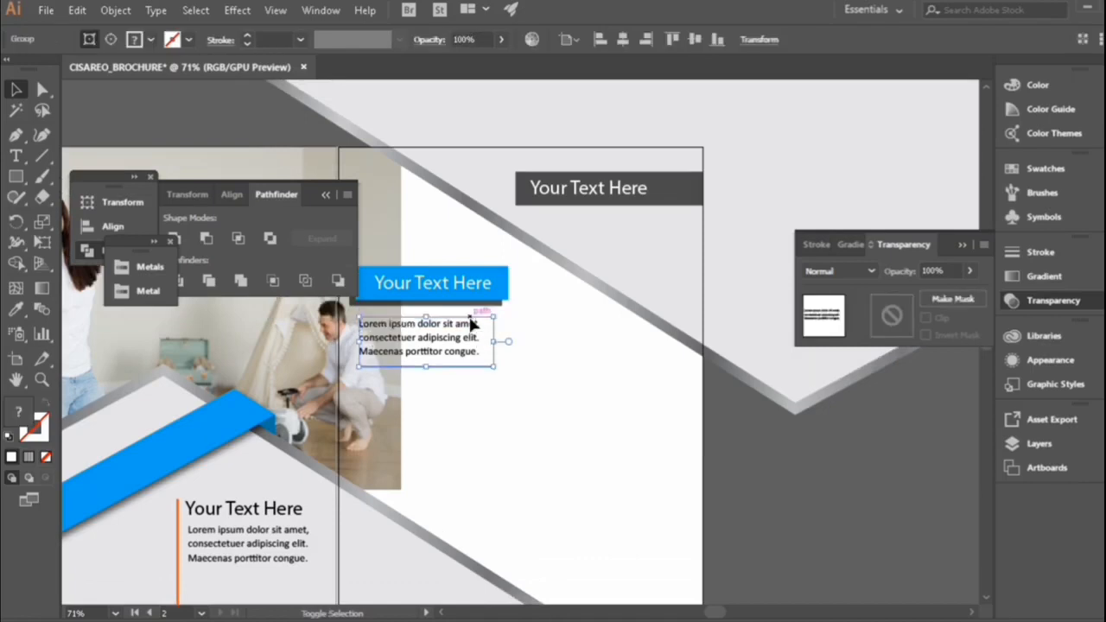
key(shift+Up)
key(Down)
click(565, 379)
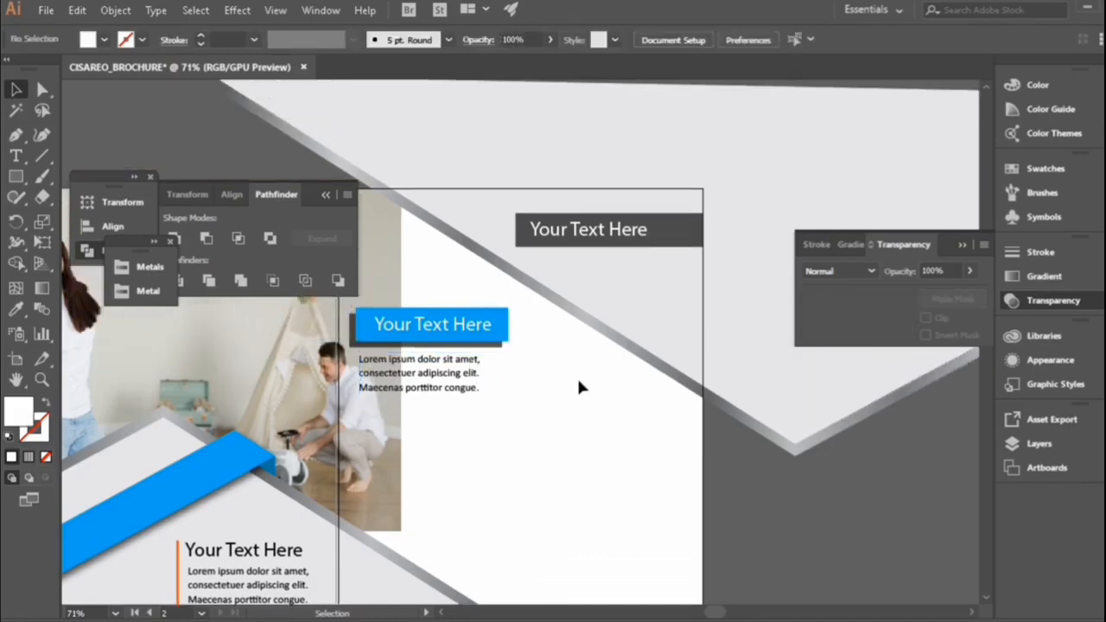
click(15, 176)
scroll(440, 436, down, 2)
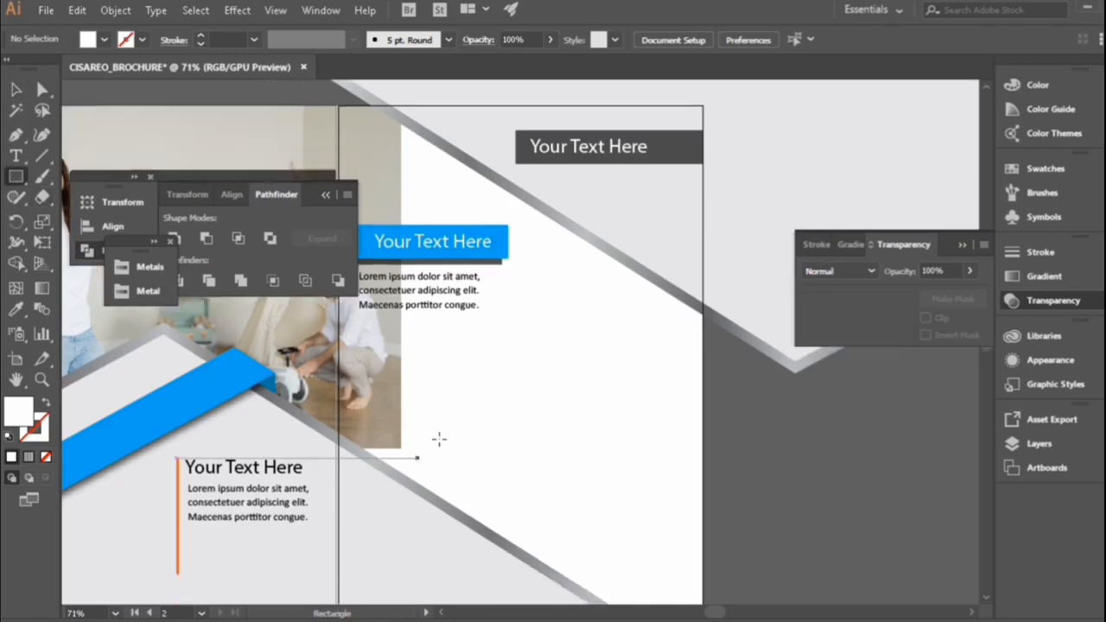
drag(441, 347, 469, 375)
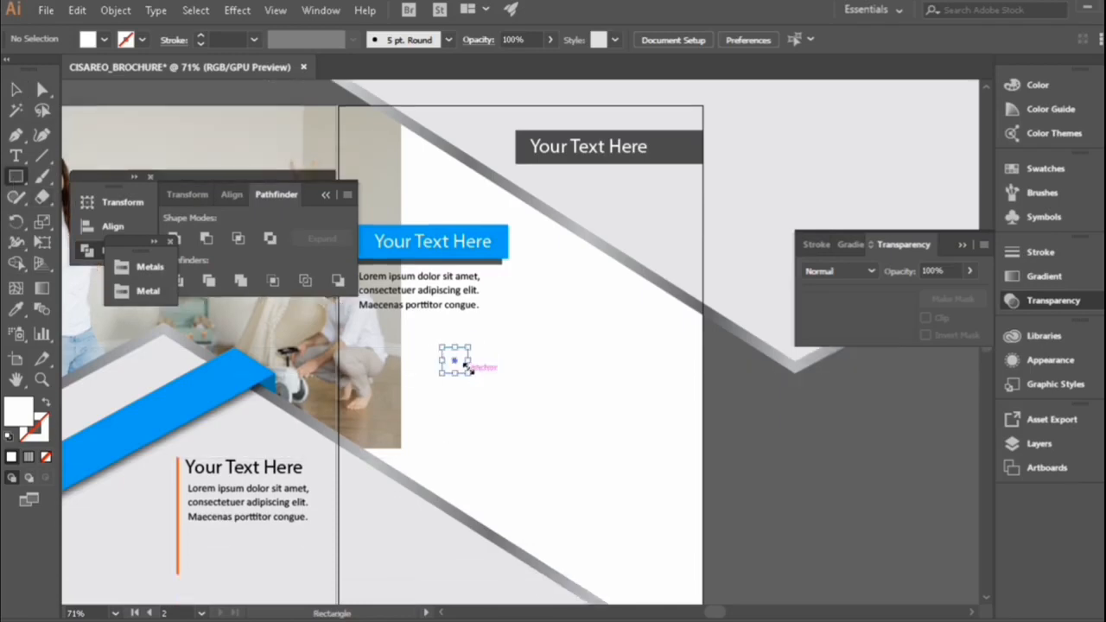
click(19, 315)
click(641, 139)
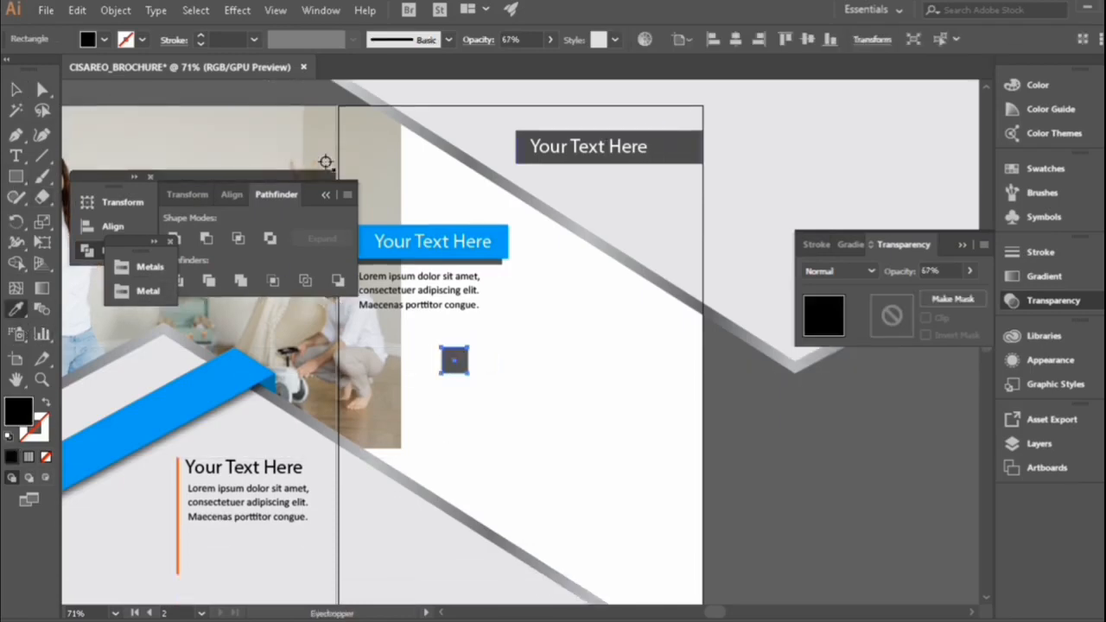
click(16, 90)
scroll(574, 419, down, 1)
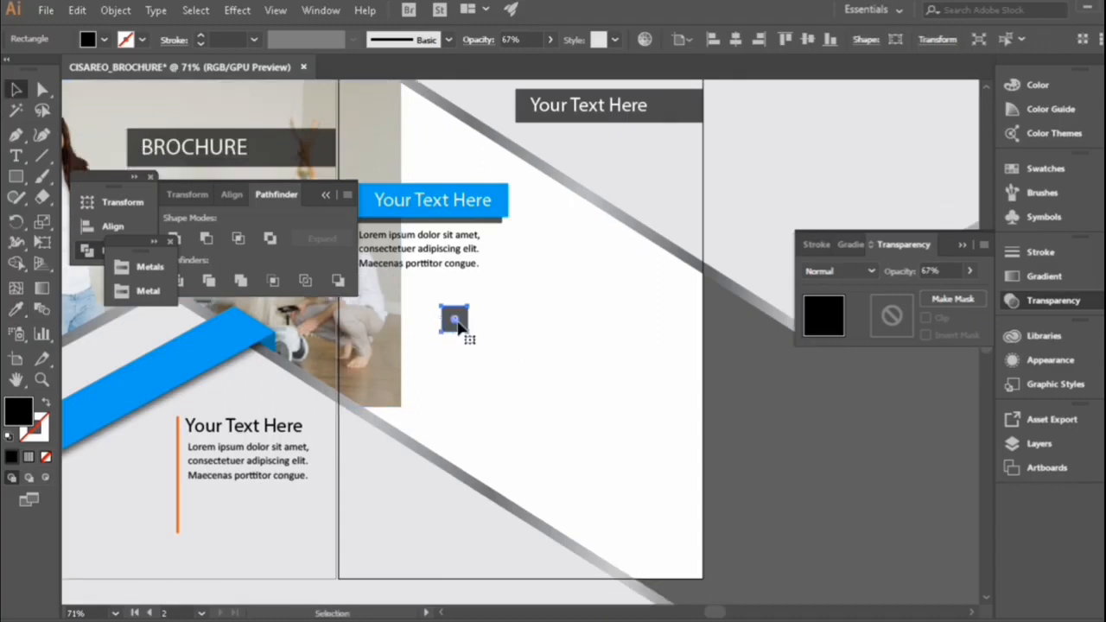
drag(457, 323, 505, 334)
click(575, 334)
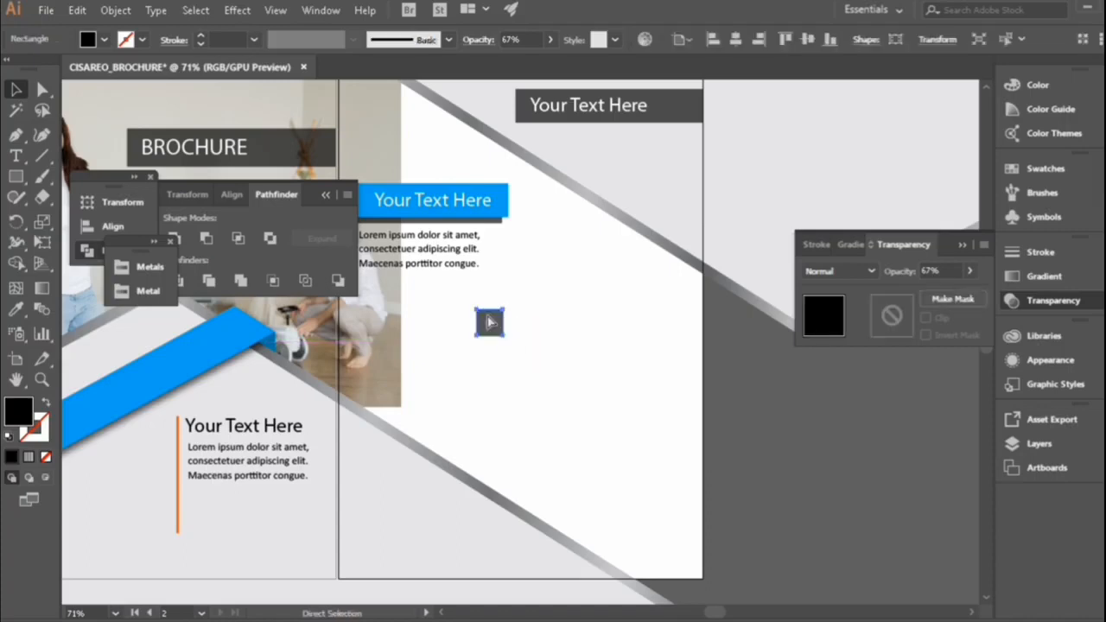
key(Delete)
Draw a small black square in the second page's white area and duplicate it, offset slightly up and to the right
key(m)
drag(487, 331, 508, 352)
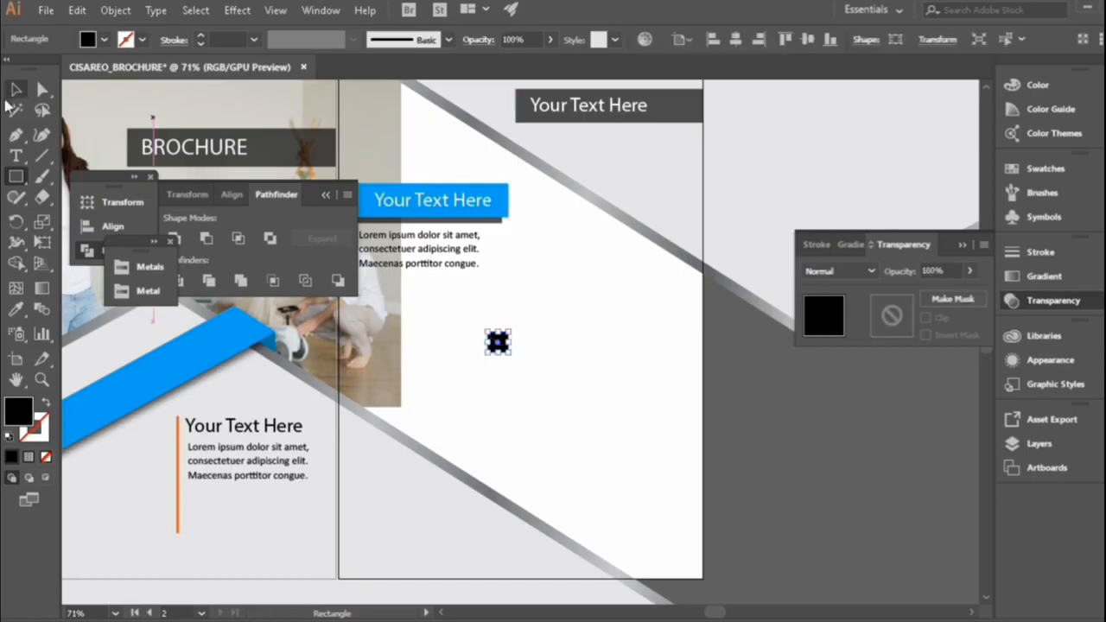
key(v)
key(a)
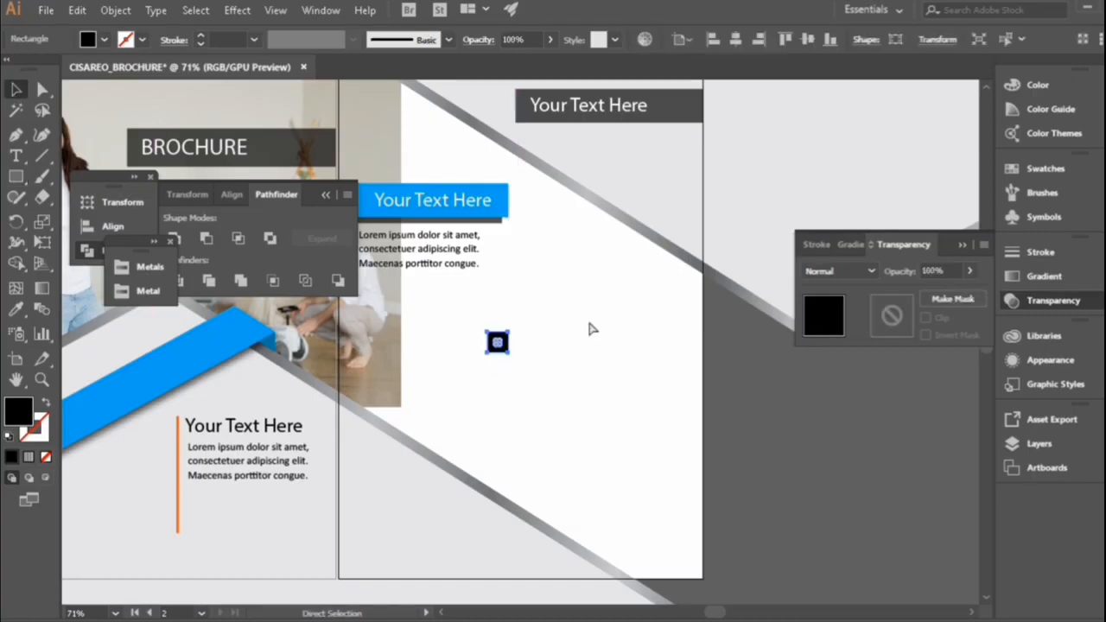
key(v)
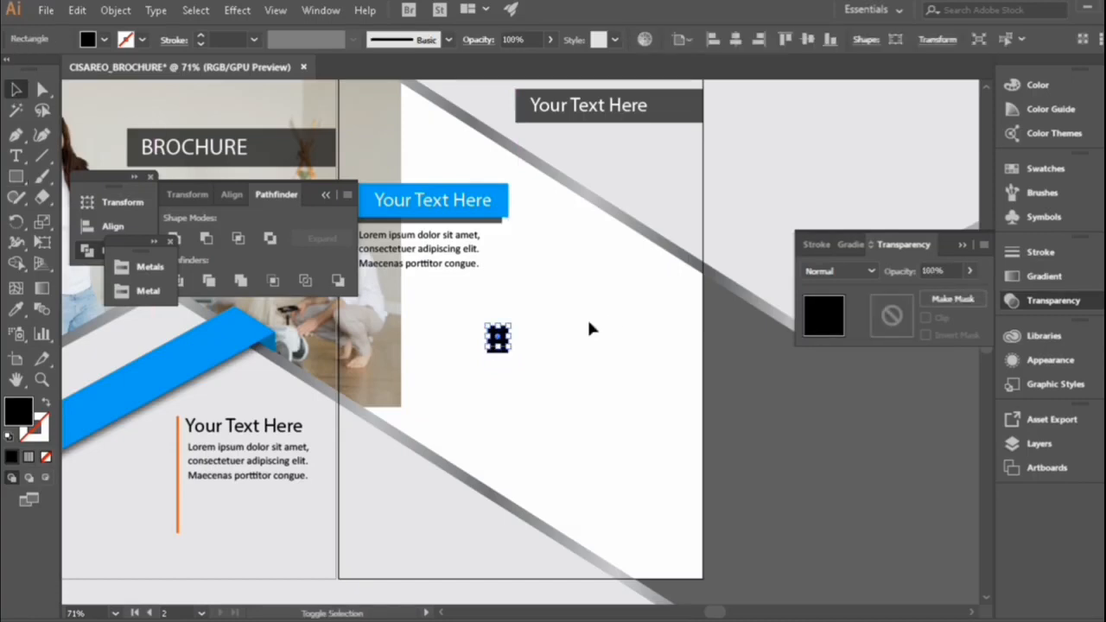
Color the front small square with the blue sampled from the diagonal bar
key(i)
click(188, 342)
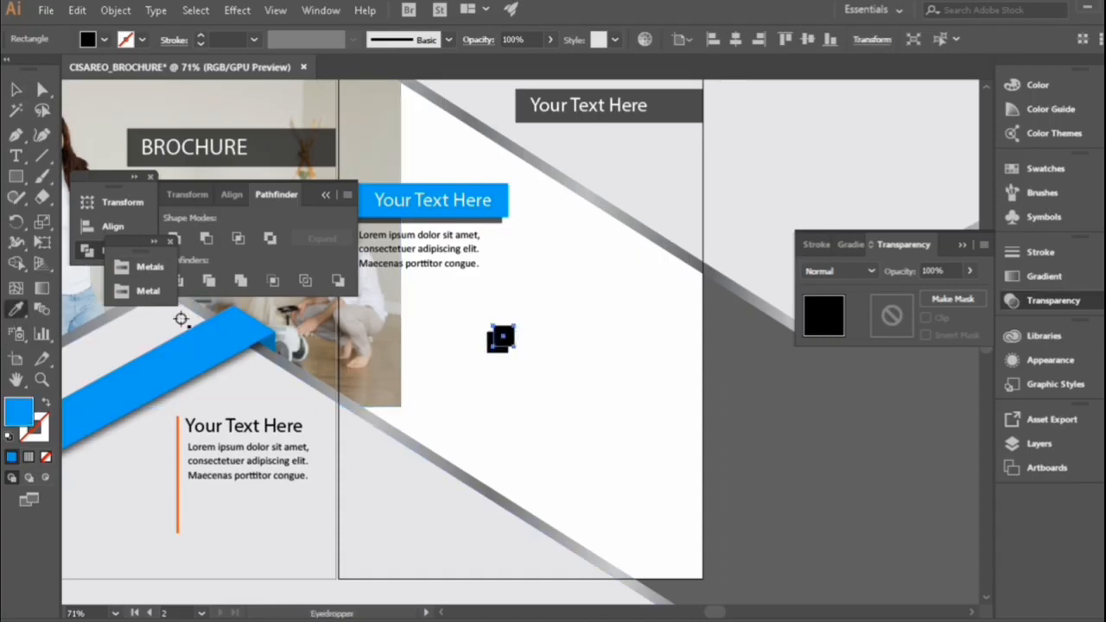
key(v)
click(819, 502)
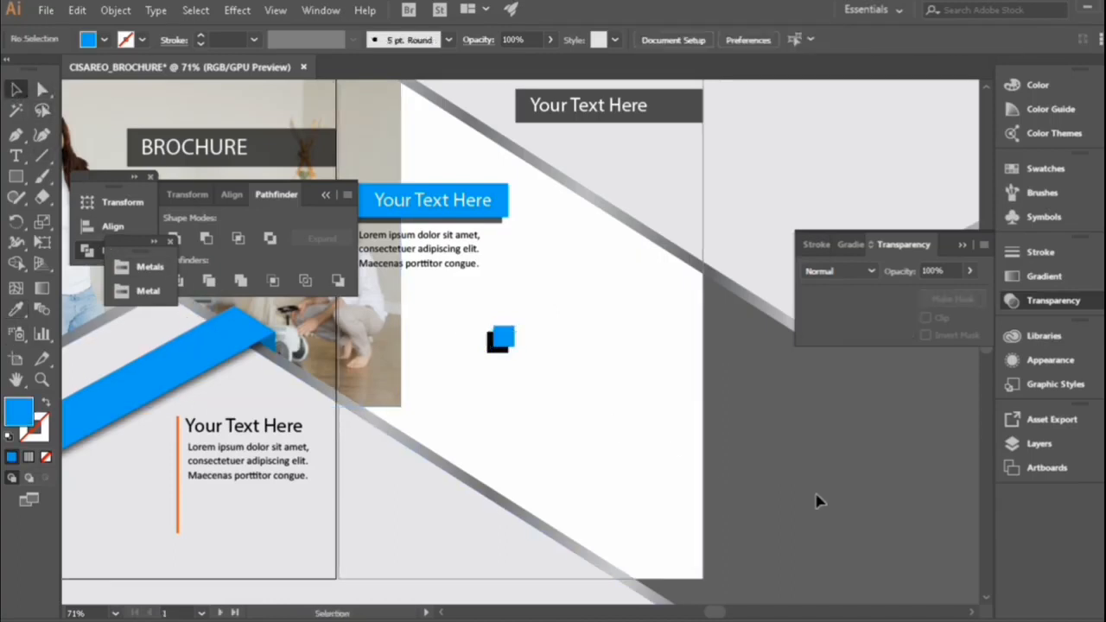
Copy the first page's black "Your Text Here" heading to the right of the small blue square
scroll(458, 403, up, 3)
scroll(456, 398, down, 5)
click(299, 388)
key(ctrl+c)
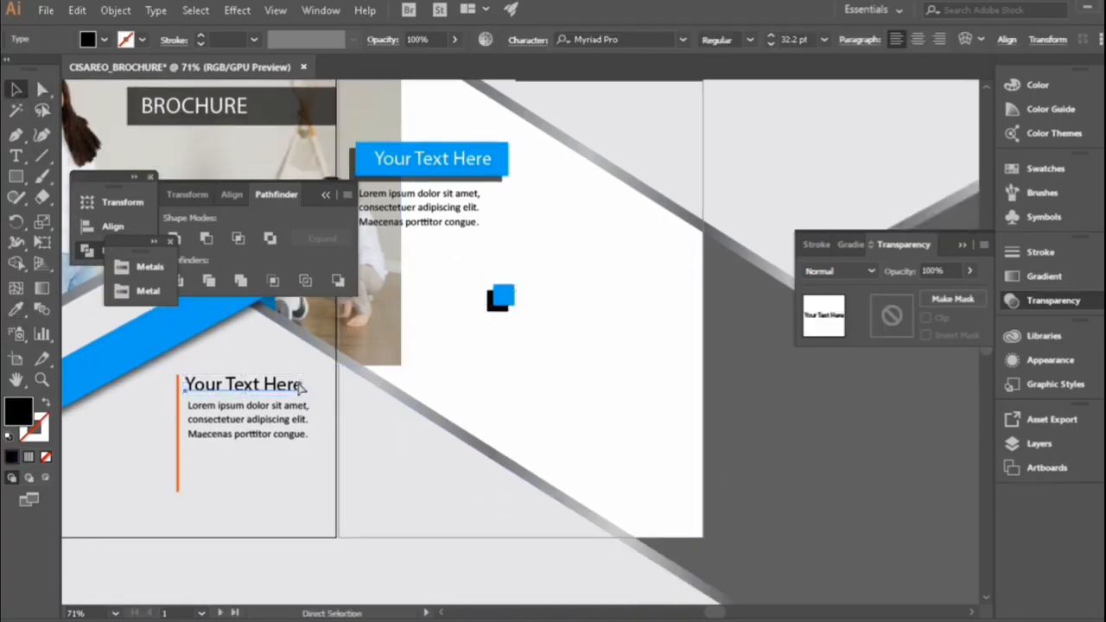
key(ctrl+v)
drag(513, 351, 577, 299)
Copy the "Lorem ipsum" paragraph to just below the black heading beside the small blue square
click(472, 223)
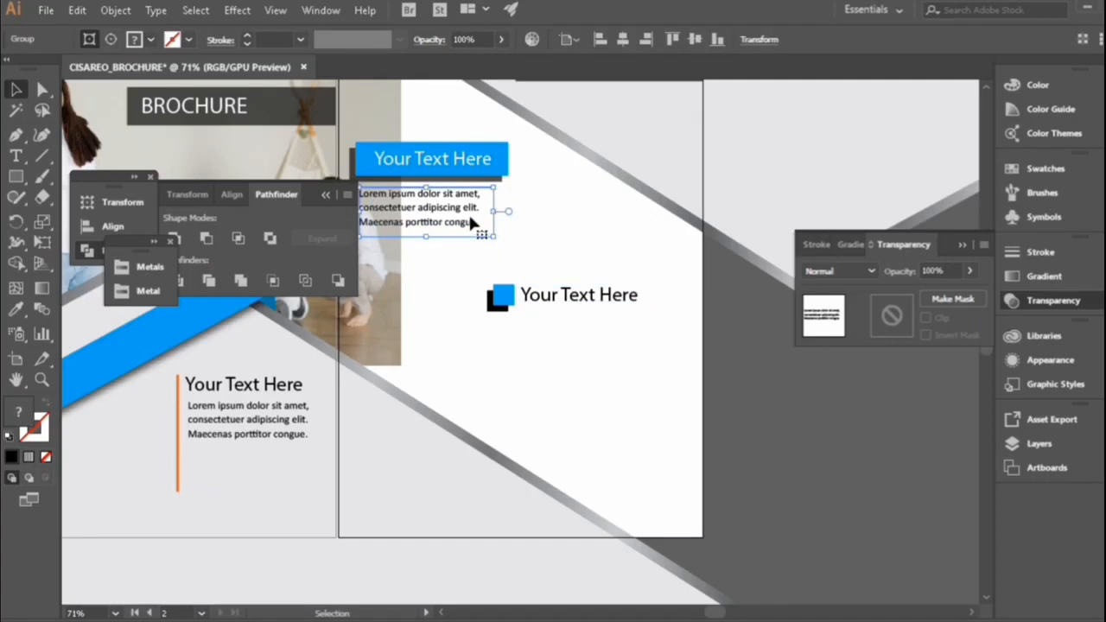
scroll(471, 222, up, 2)
drag(478, 269, 617, 390)
key(ctrl+z)
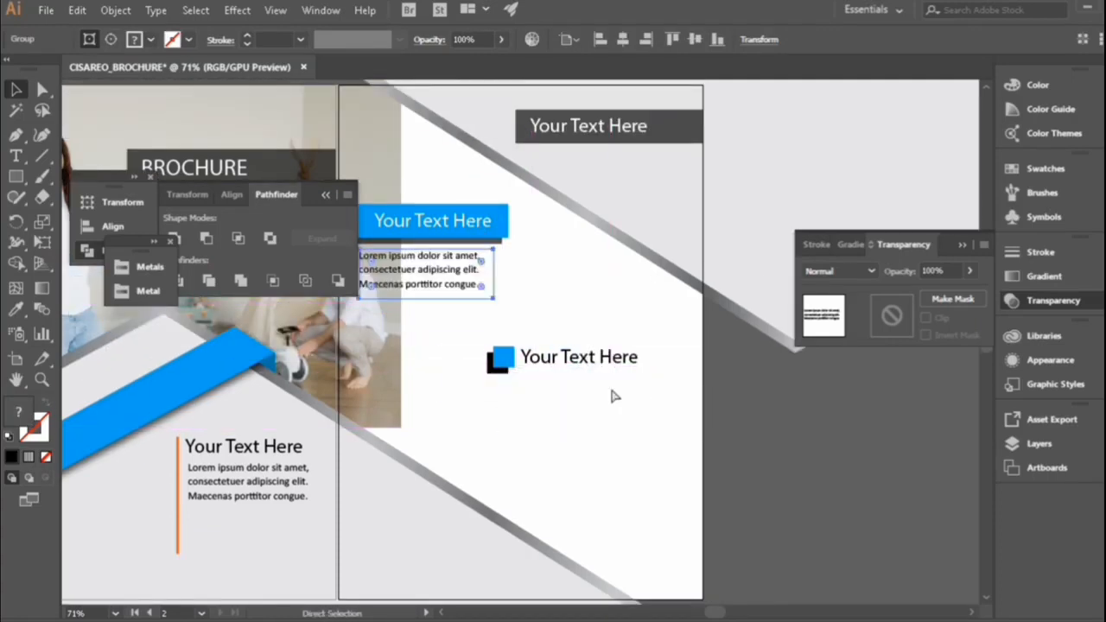
key(ctrl+v)
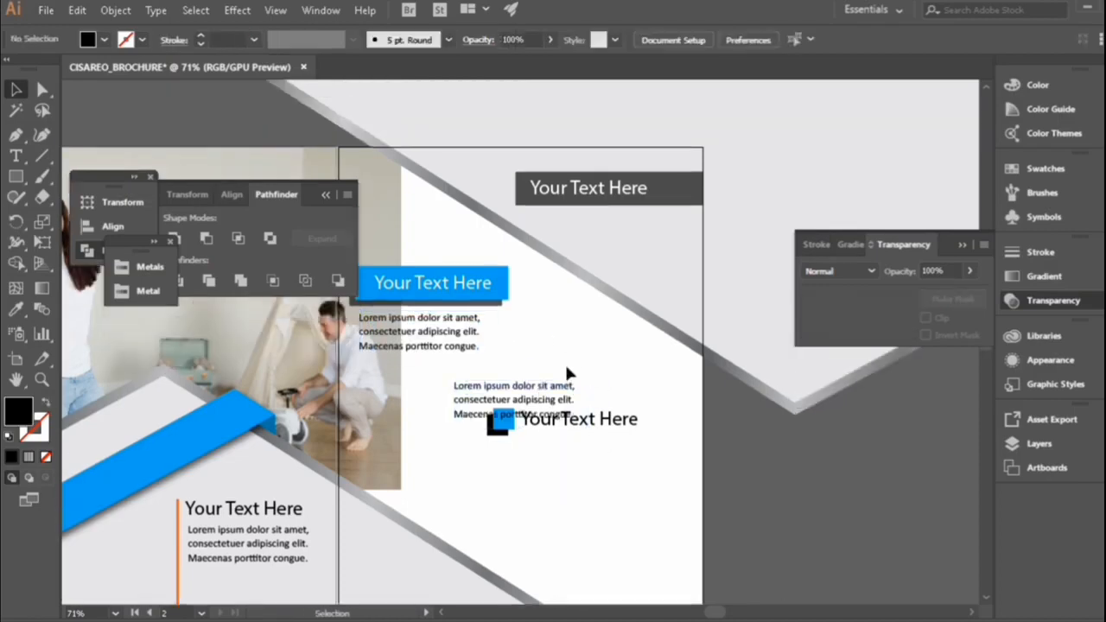
drag(534, 386, 596, 453)
scroll(596, 454, down, 2)
key(shift+Up)
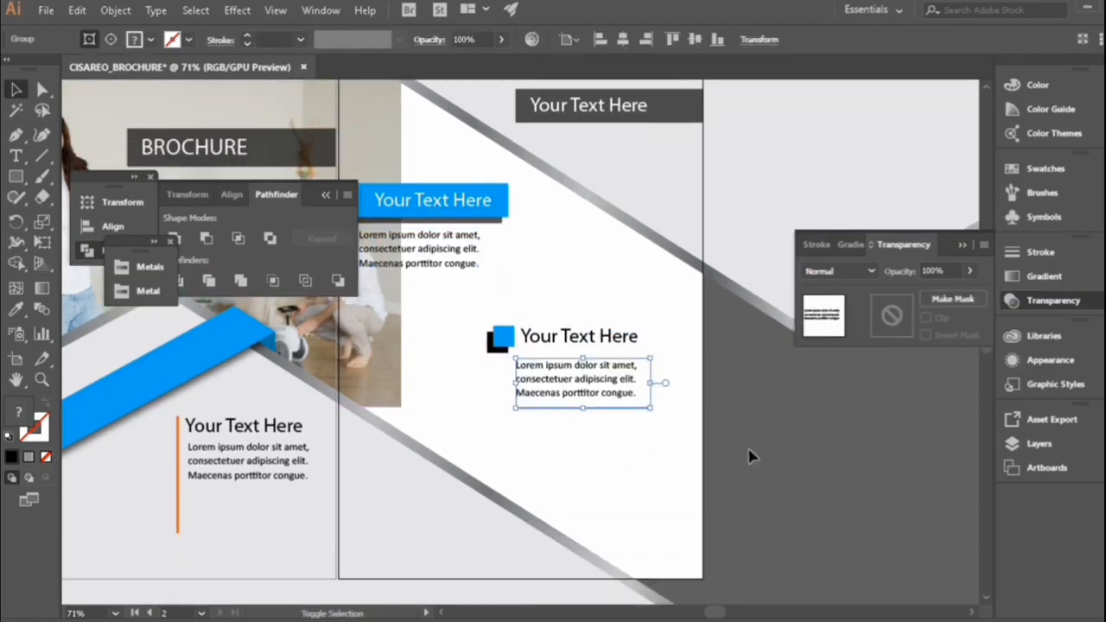
Nudge the "Lorem ipsum" paragraph up and right so it sits directly beneath the heading beside the small squares
key(shift+Up)
key(shift+Right)
key(shift+Right)
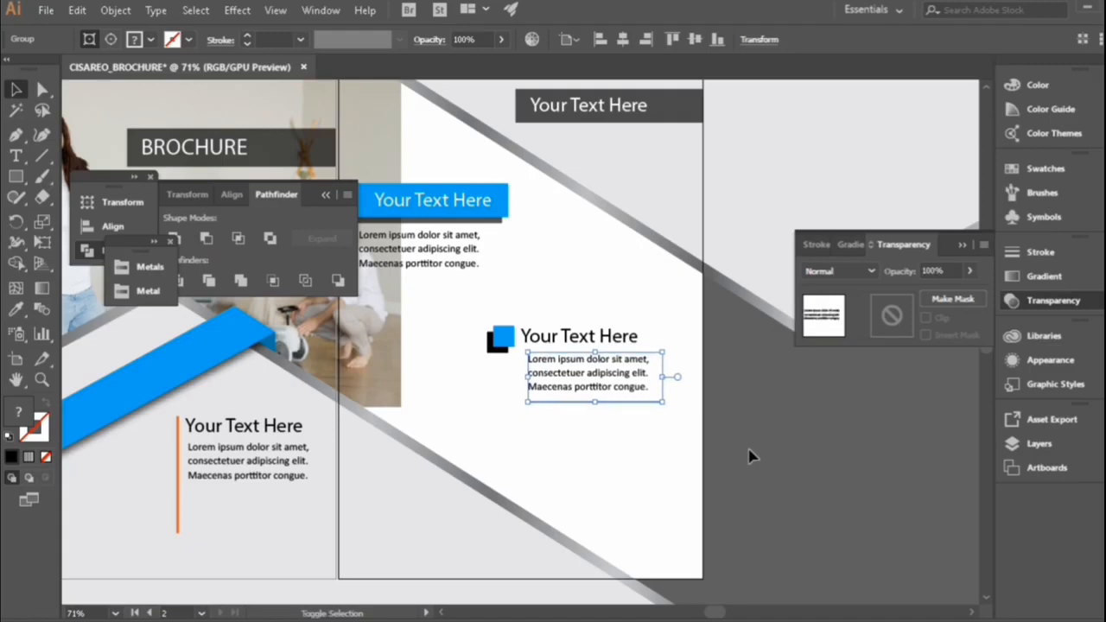
key(shift+Left)
key(shift+Up)
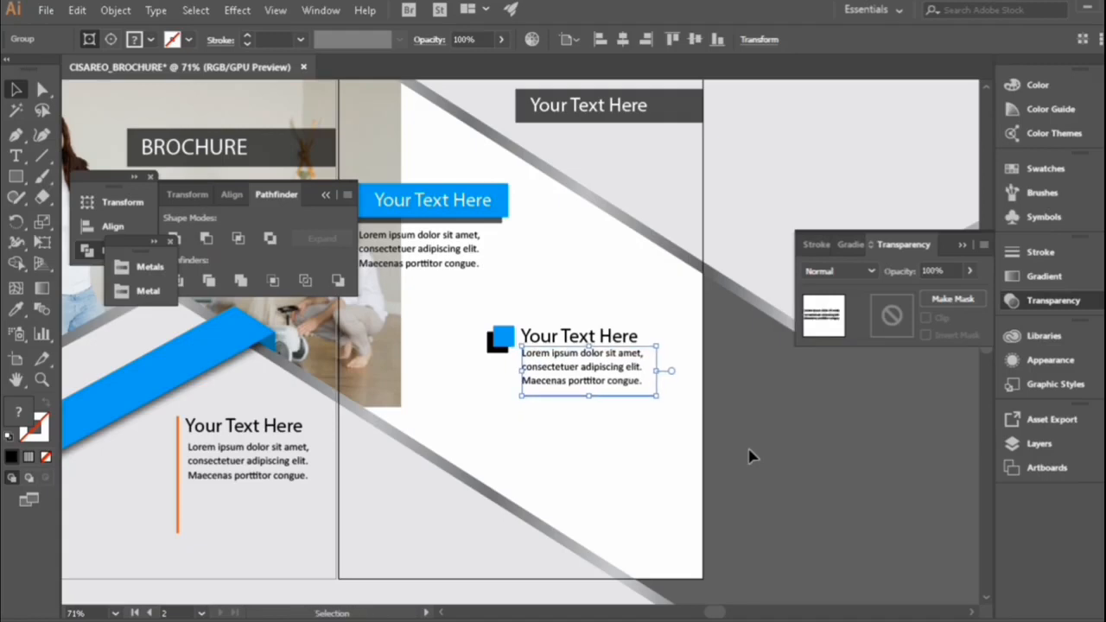
key(shift+Down)
click(756, 463)
Group the two small squares with the heading and paragraph beside them
drag(609, 372, 672, 420)
key(a)
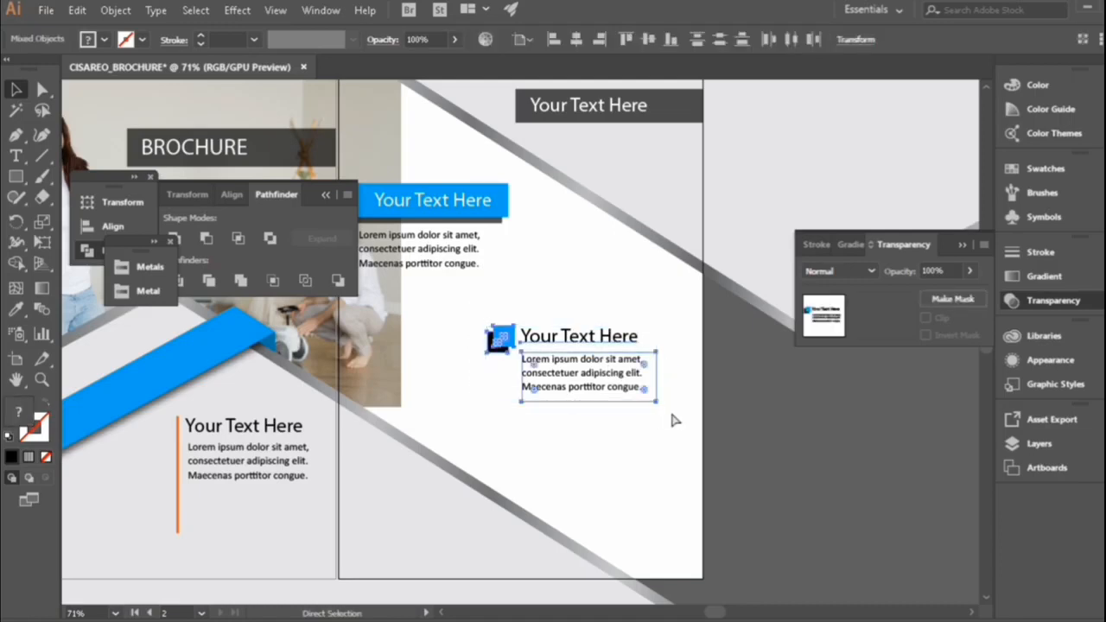
key(v)
key(ctrl+g)
Duplicate the bullet group and place the copy directly below the original, aligned with it and separated by a small gap
key(ctrl+c)
key(ctrl+v)
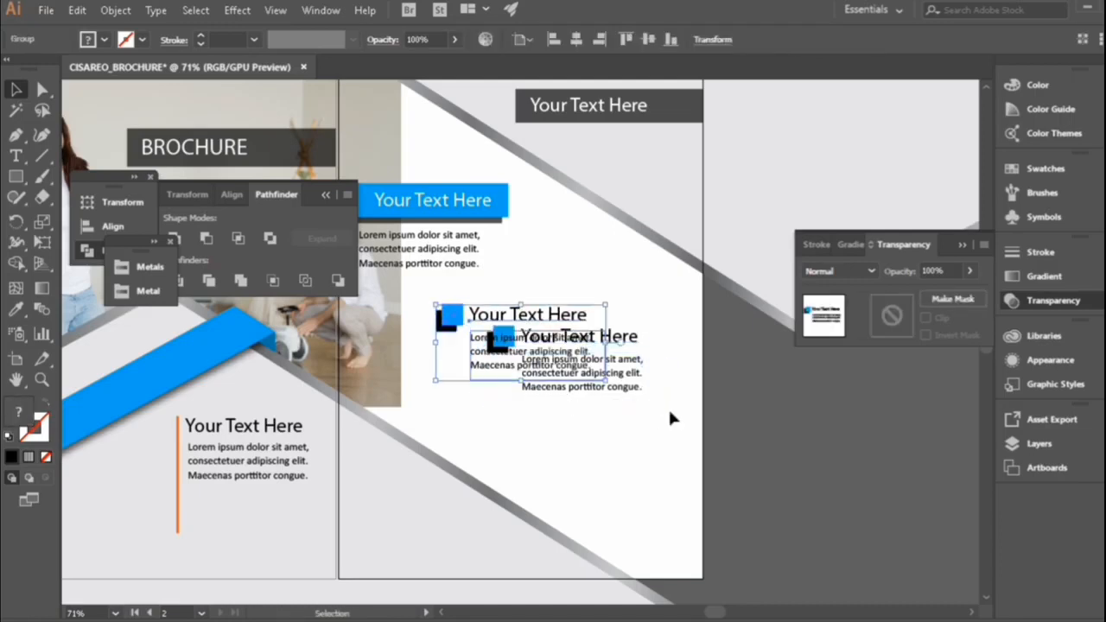
drag(488, 341, 603, 394)
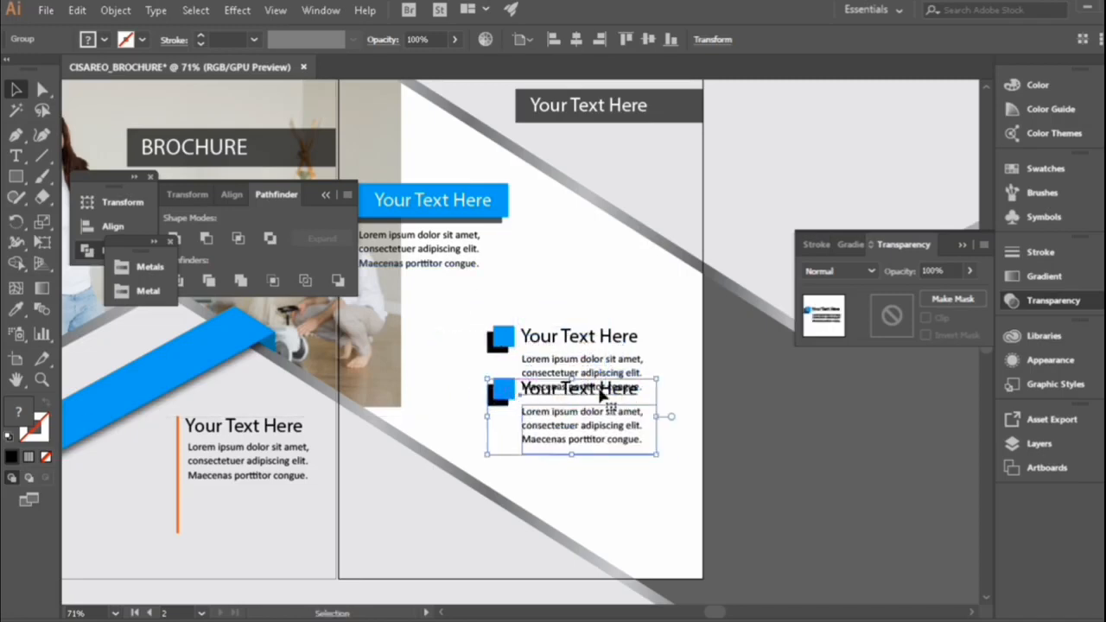
key(shift+Down)
key(shift+Down)
key(shift+Down)
key(shift+Down)
key(shift+Down)
key(shift+Down)
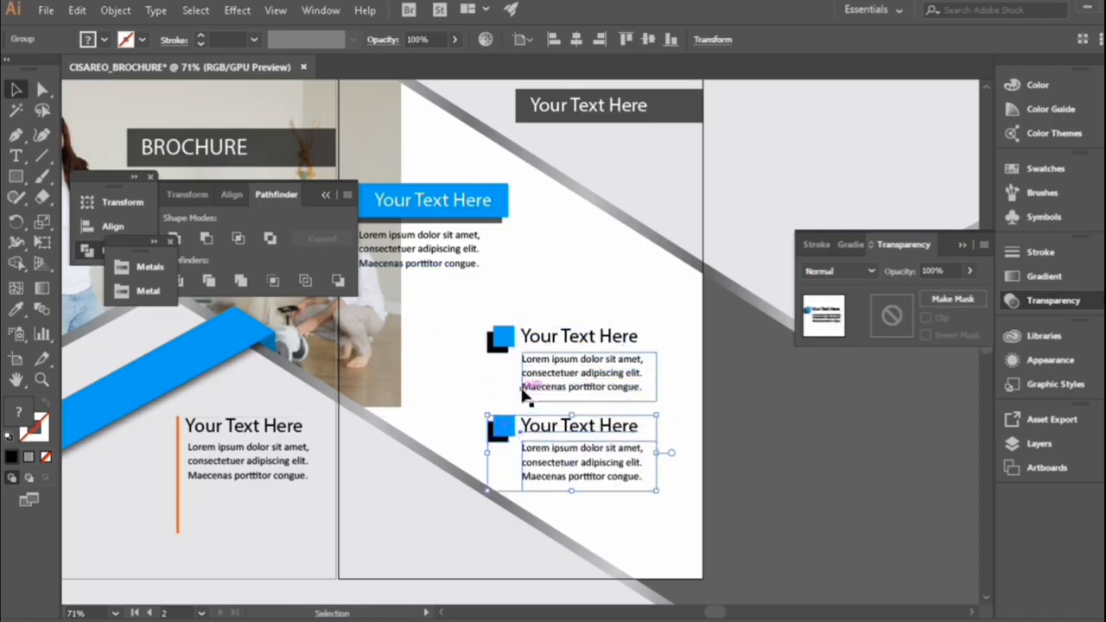
Group the two stacked bullet blocks and move them up within the second page's white area
click(472, 311)
drag(609, 422, 647, 475)
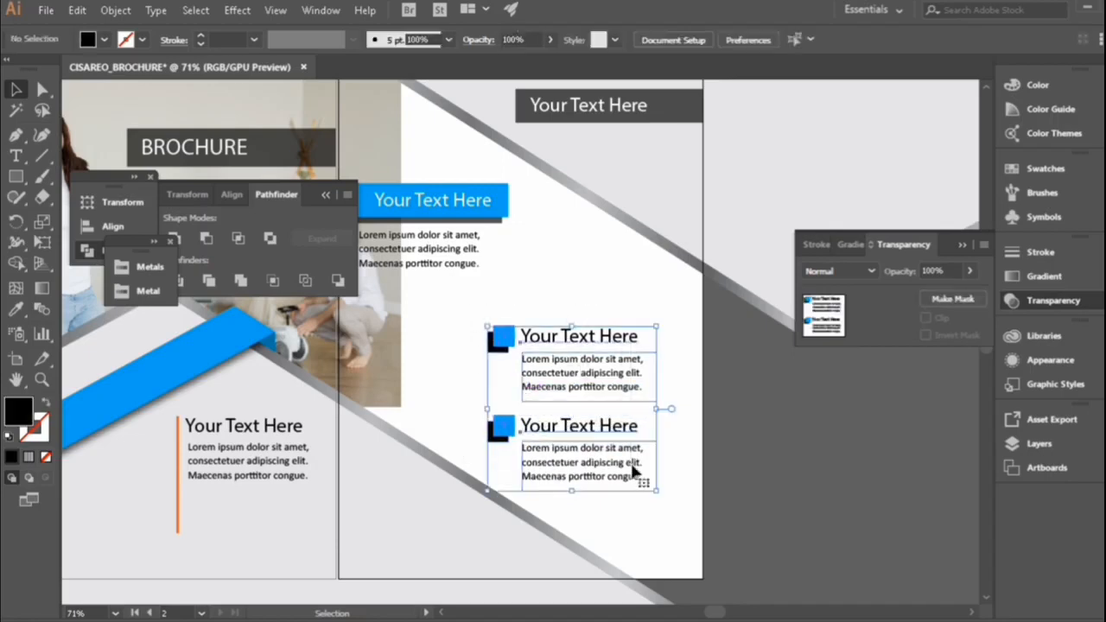
key(ctrl+g)
key(shift+Up)
key(shift+Up)
key(shift+Up)
key(shift+Up)
key(shift+Up)
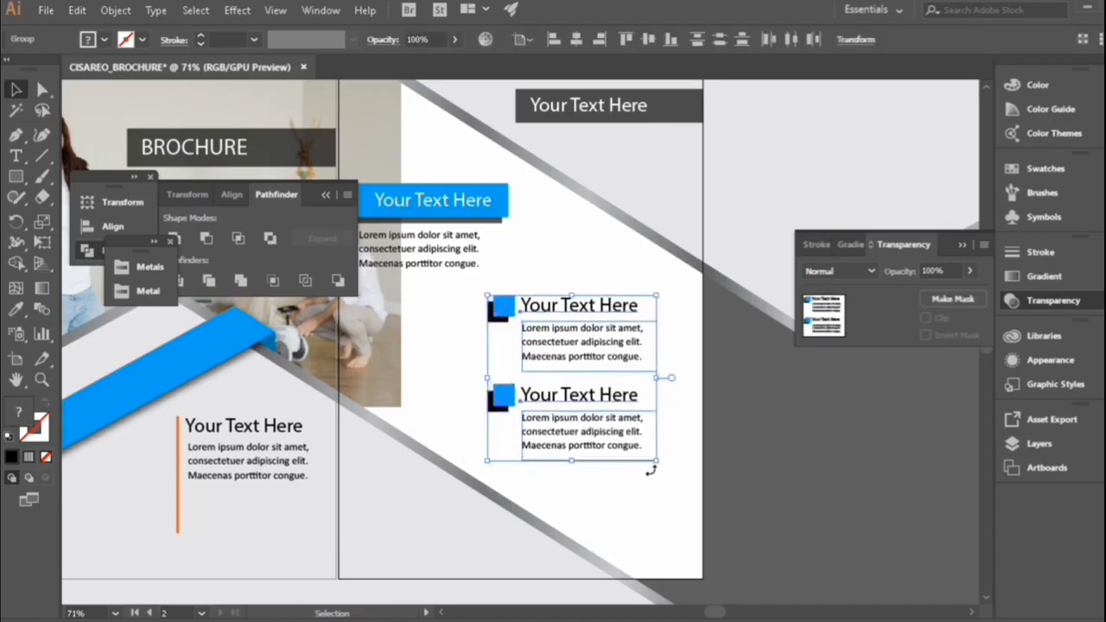
click(809, 472)
Add a "Lorem ipsum" placeholder text line on the first page's lower gray shape and set its size to 36 pt
scroll(817, 471, up, 2)
scroll(821, 469, down, 3)
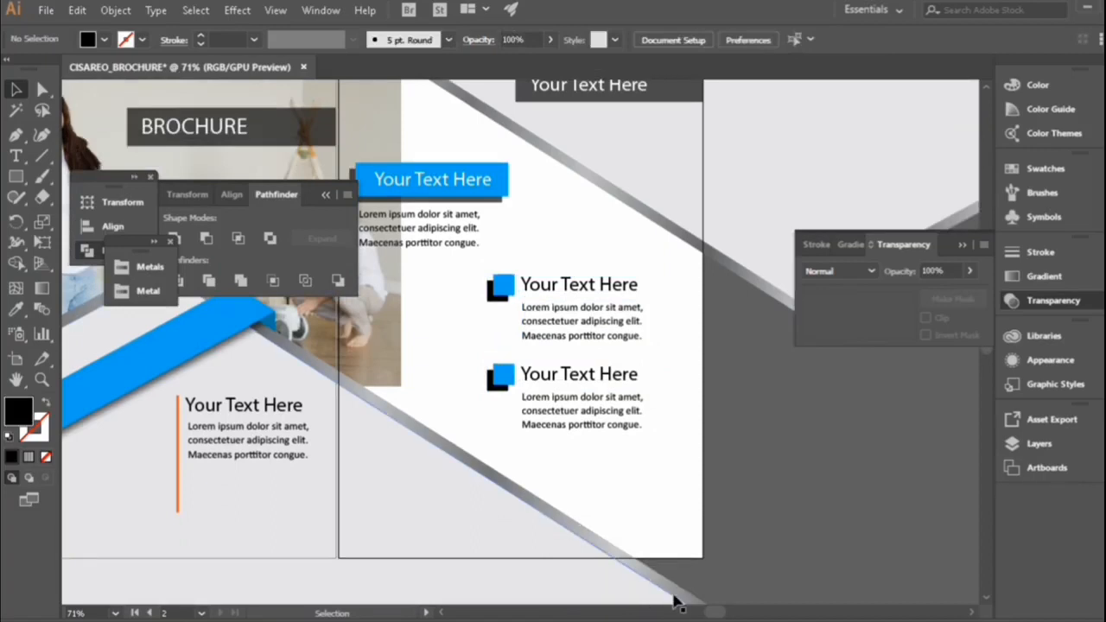
click(443, 613)
scroll(464, 525, up, 3)
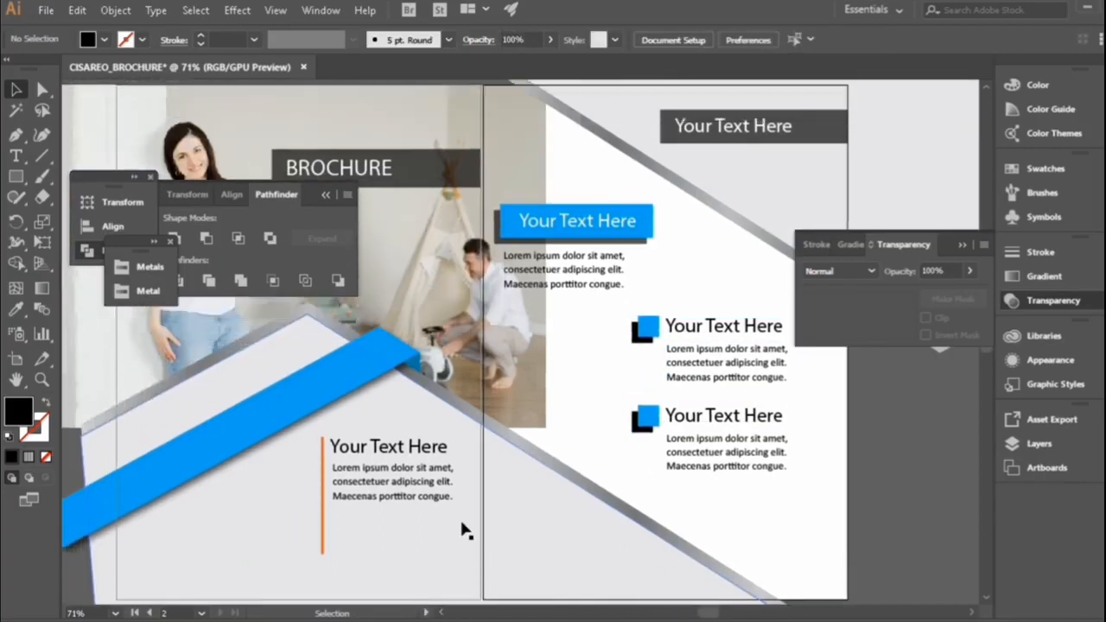
click(16, 155)
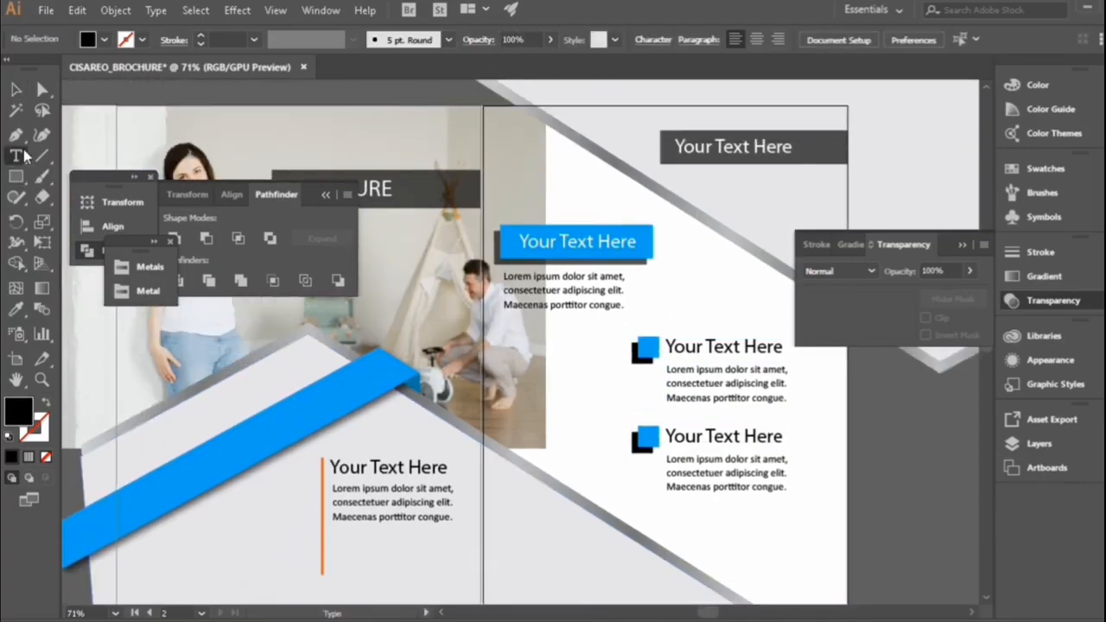
click(249, 499)
click(17, 90)
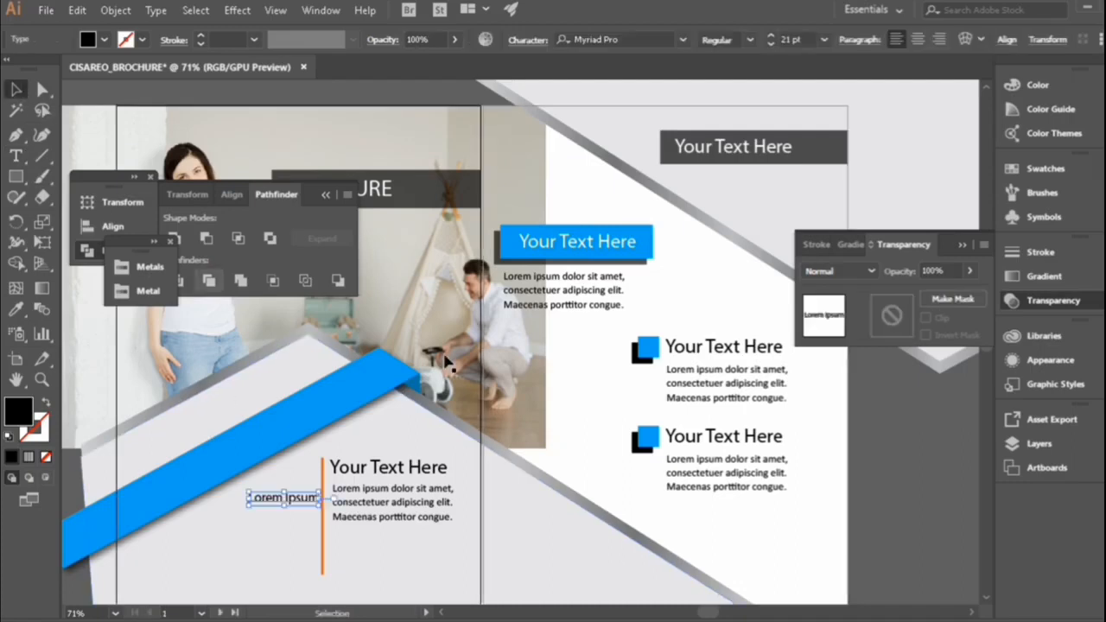
click(822, 40)
click(835, 288)
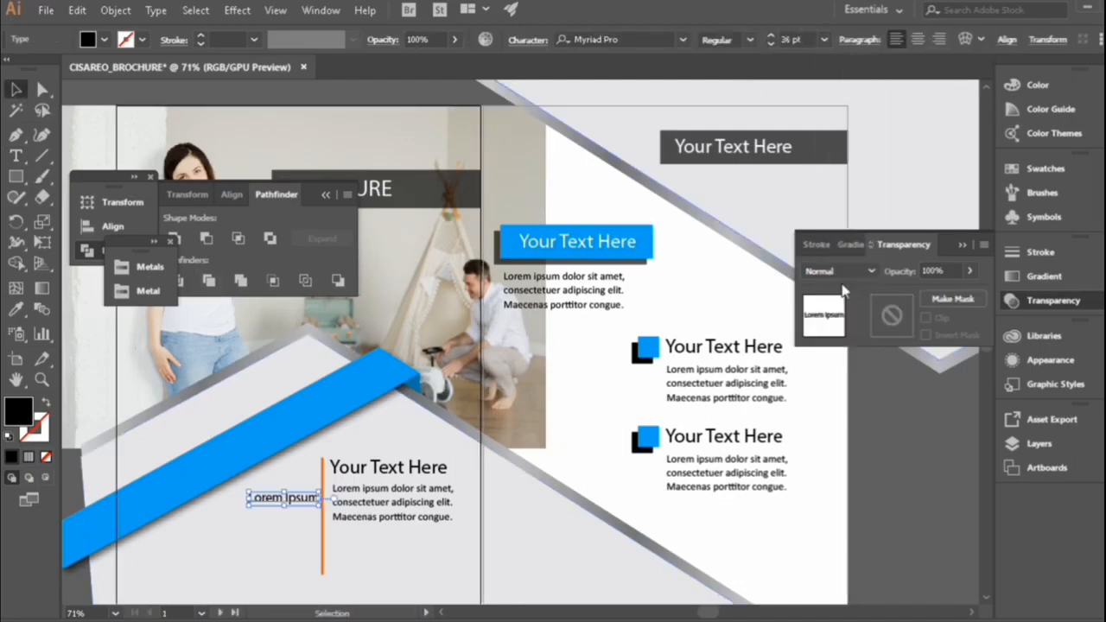
Place the "Lorem ipsum" line on the blue diagonal bar, rotated to its angle, and enlarge it to about 45 pt
drag(351, 495, 261, 441)
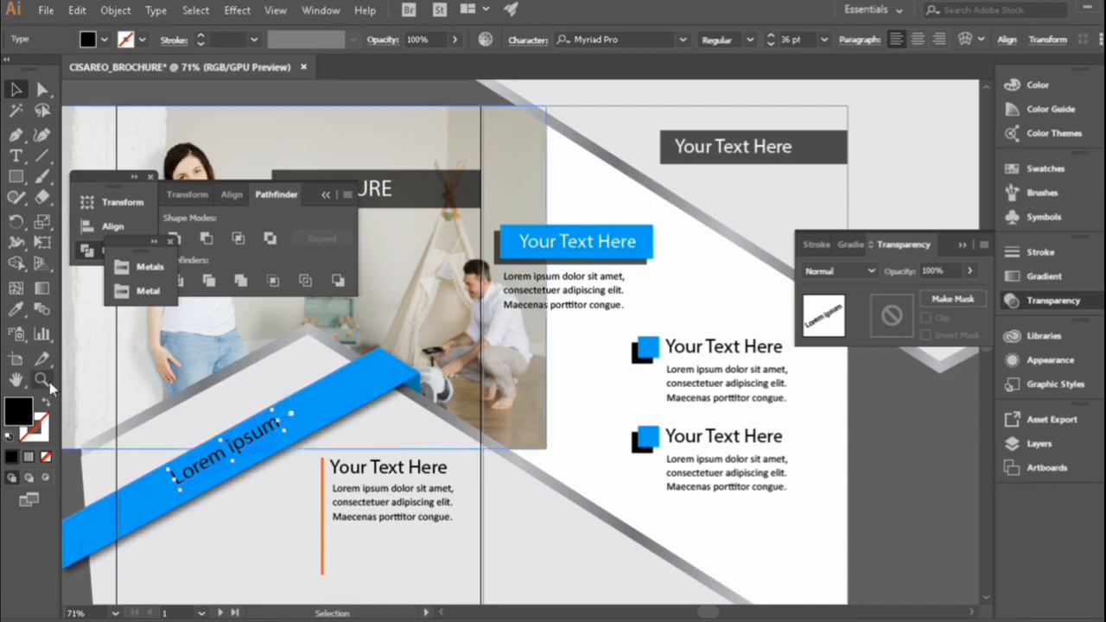
key(ctrl+=)
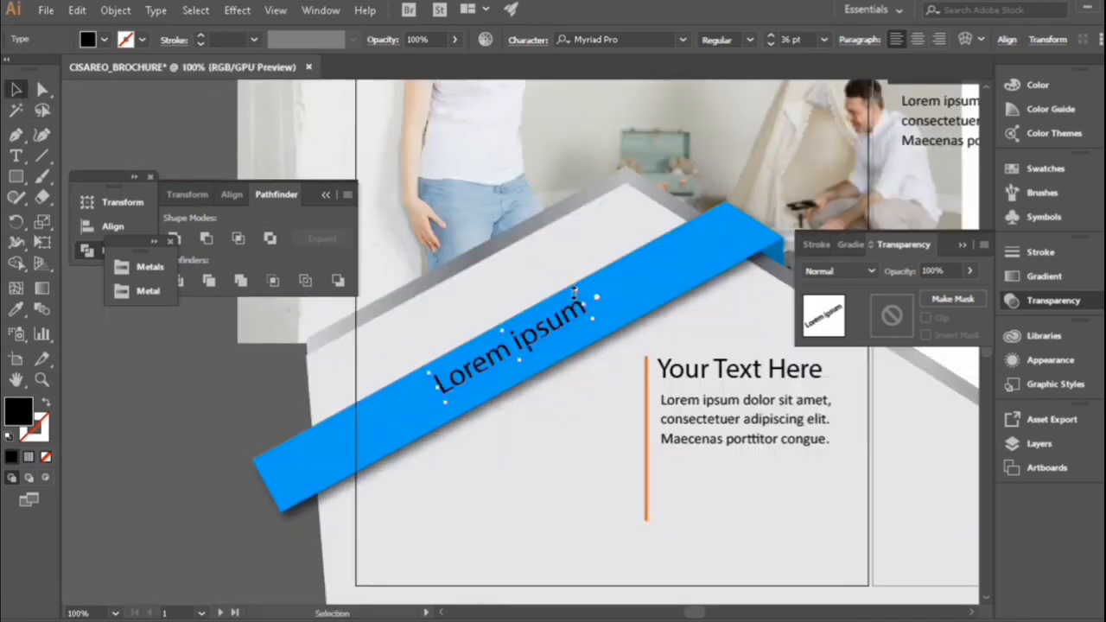
drag(573, 280, 574, 282)
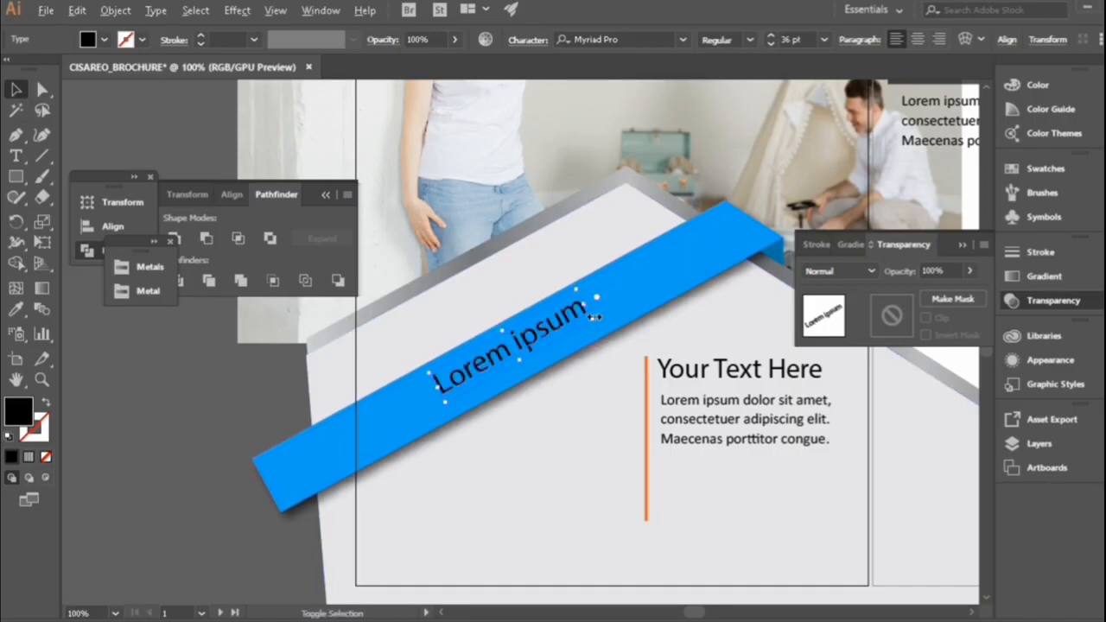
drag(595, 318, 646, 315)
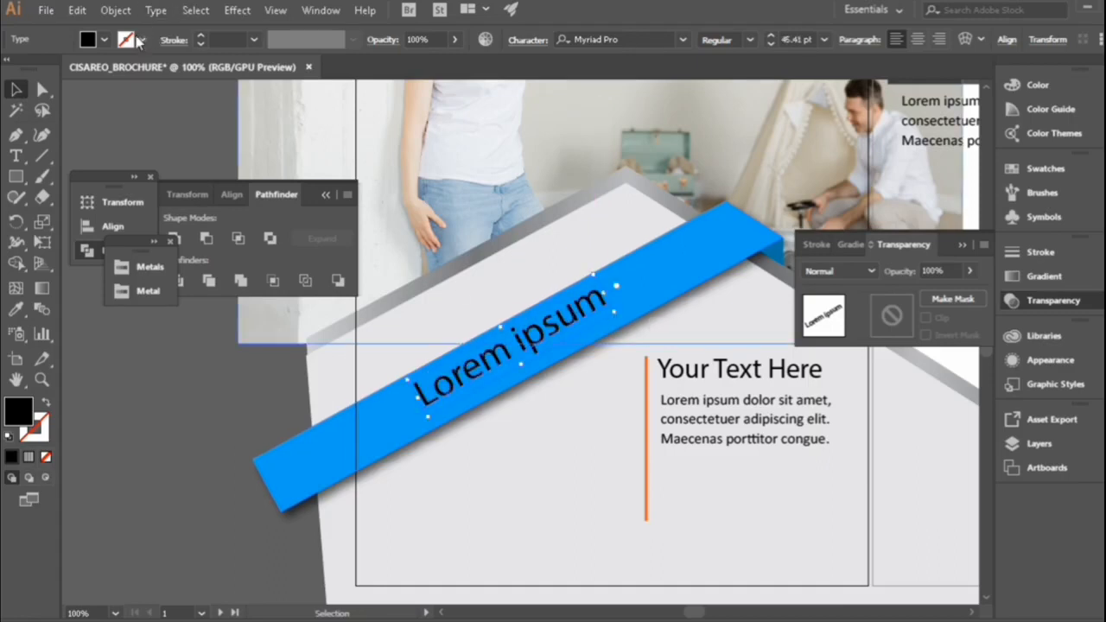
Color the "Lorem ipsum" text on the blue diagonal bar white and shift it further up along the bar
click(102, 40)
click(29, 67)
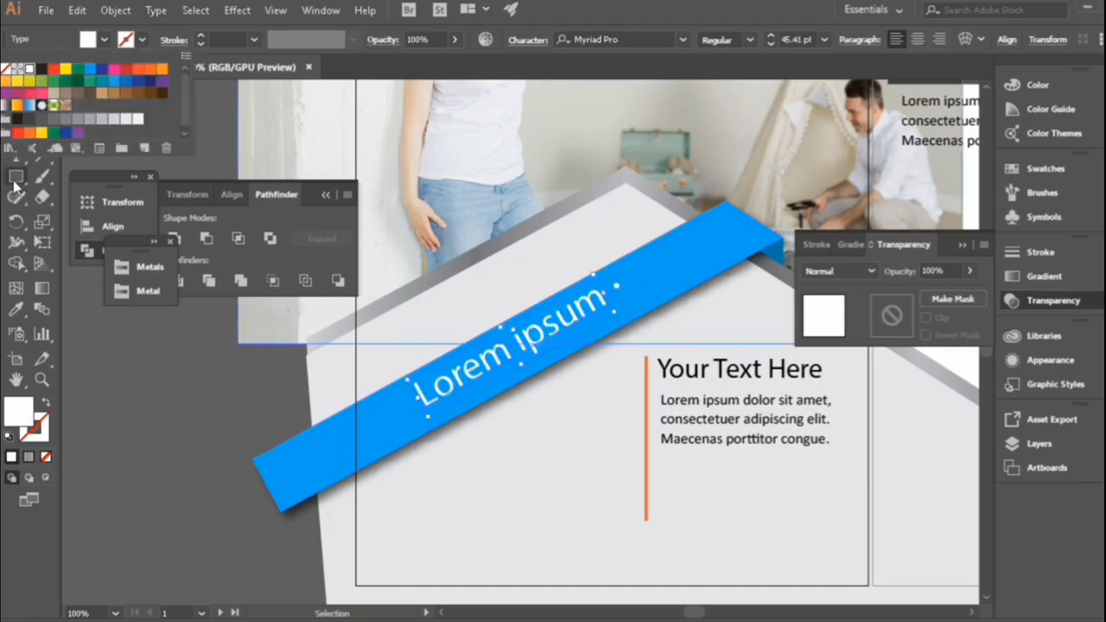
click(170, 445)
click(534, 350)
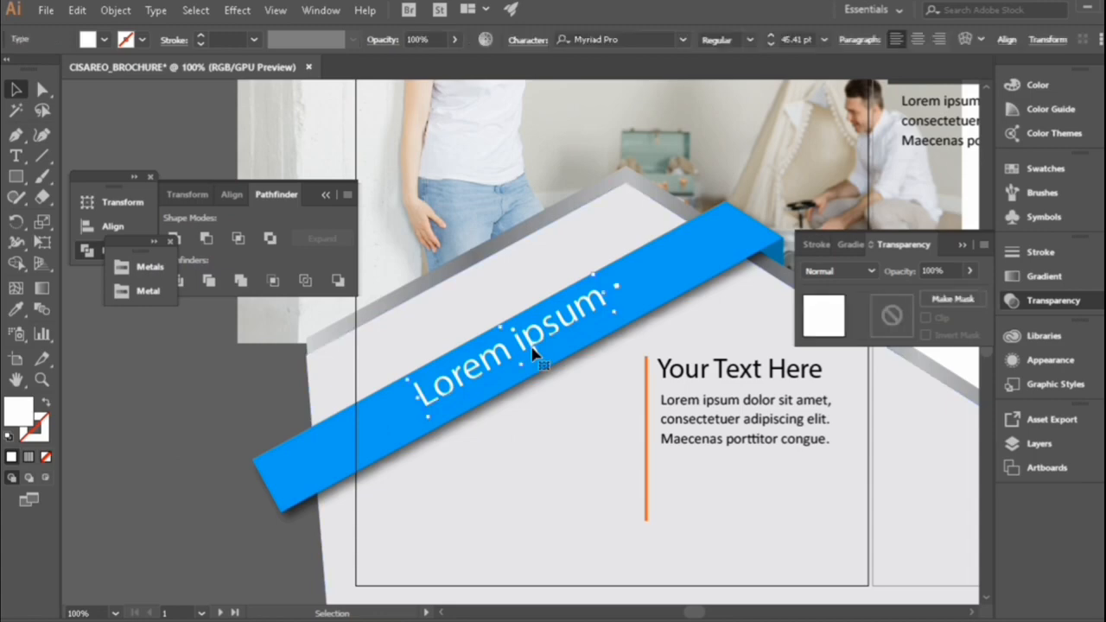
drag(526, 343, 571, 318)
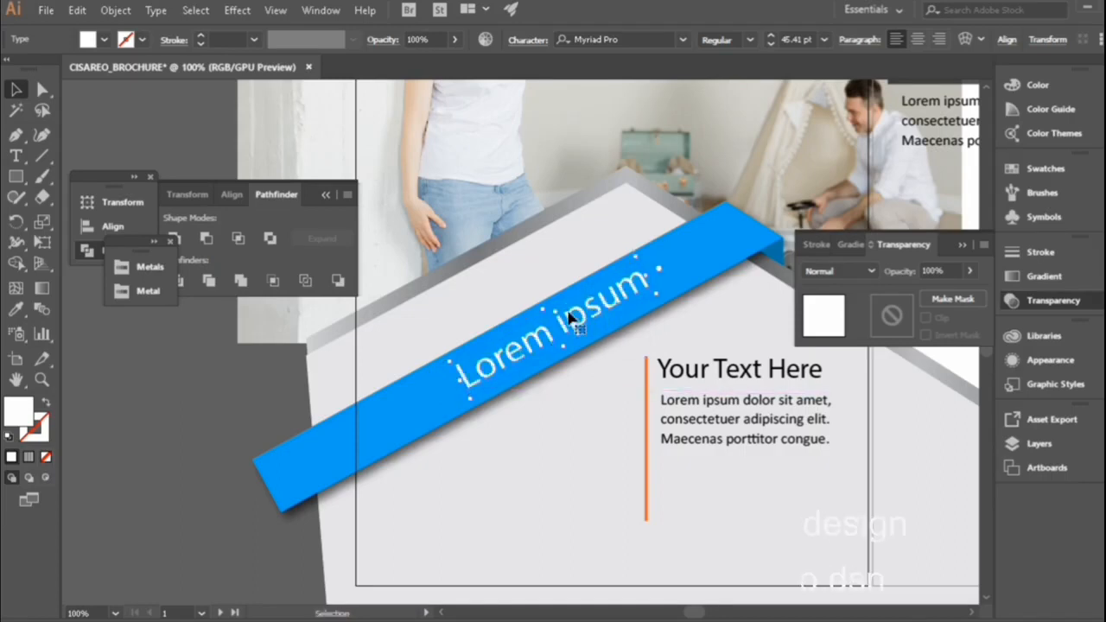
click(246, 432)
Copy the paragraph under the blue title bar to just below the dark gray title bar on the second page
scroll(247, 432, down, 1)
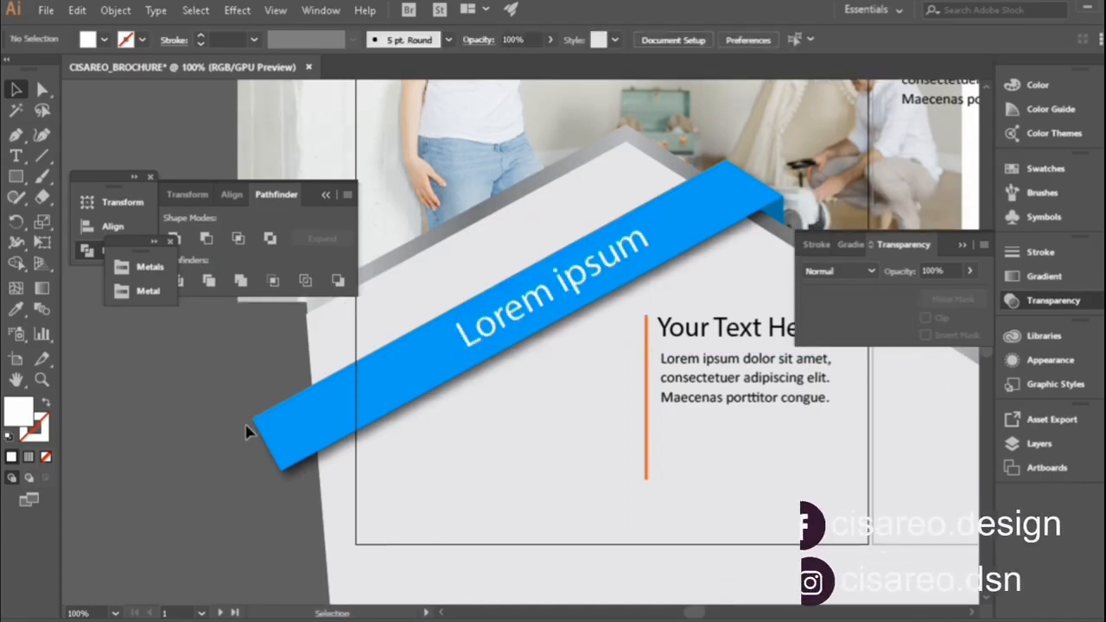
click(113, 613)
click(133, 602)
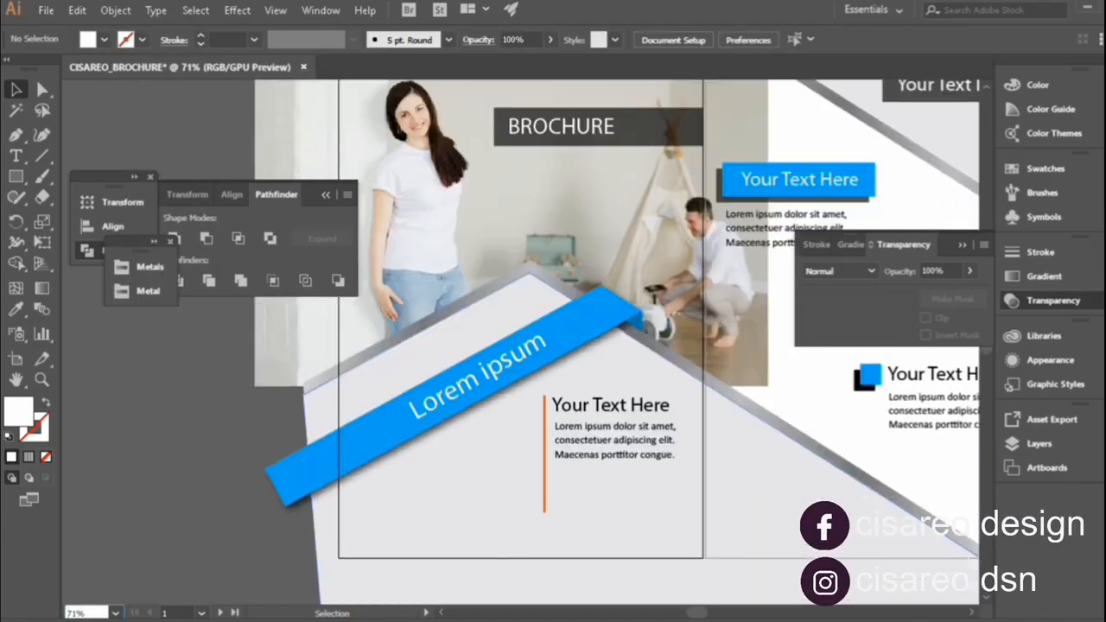
click(966, 611)
scroll(748, 539, up, 6)
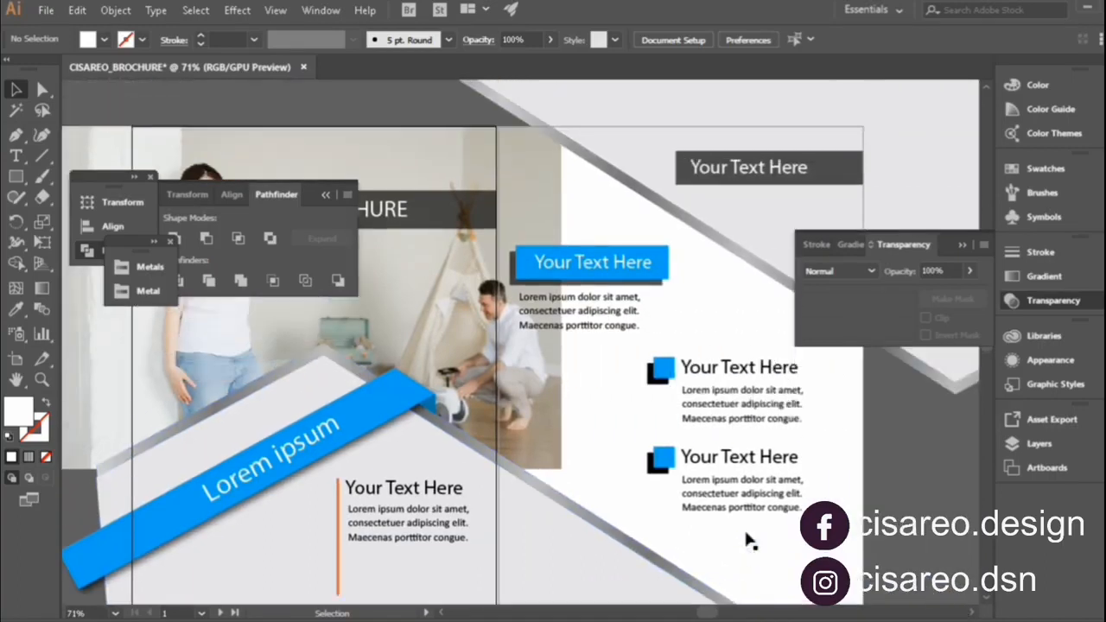
scroll(748, 539, down, 1)
scroll(766, 491, up, 5)
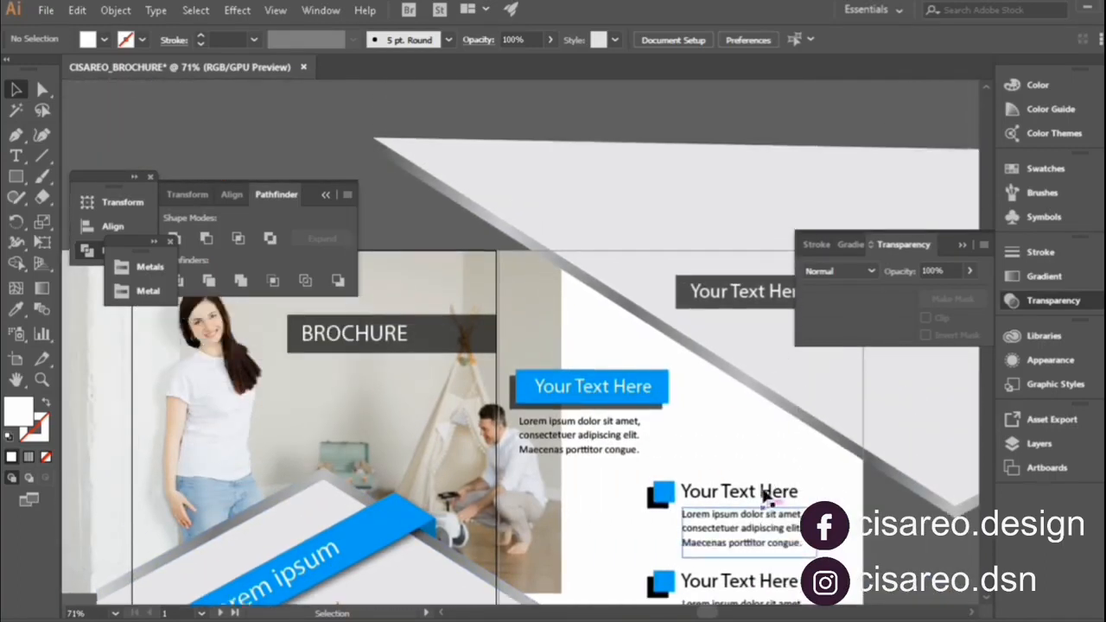
click(746, 554)
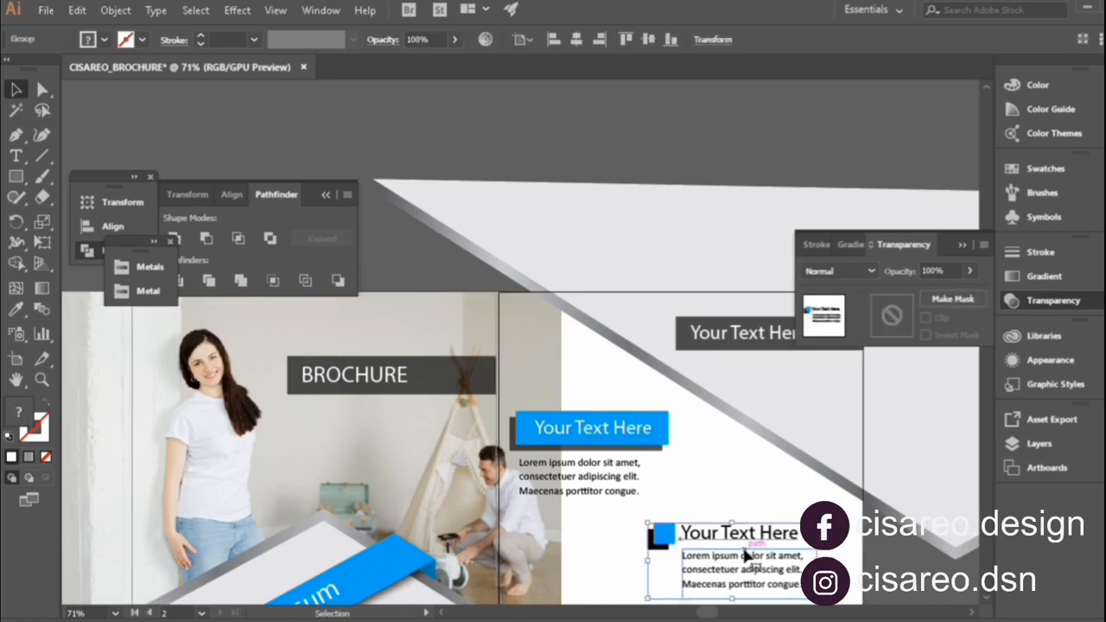
scroll(745, 553, down, 5)
click(551, 382)
scroll(553, 383, up, 4)
scroll(551, 382, up, 1)
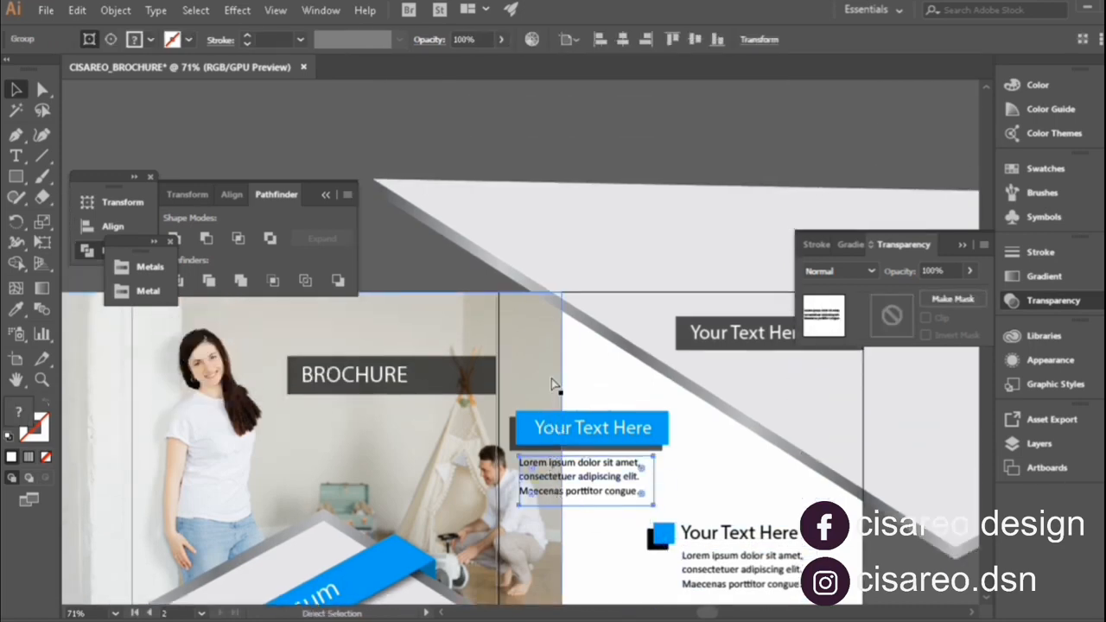
key(ctrl+v)
drag(549, 346, 788, 391)
Move the second page's upper gray angled shape with its metallic edge slightly down and to the left
scroll(788, 393, down, 3)
drag(911, 410, 880, 426)
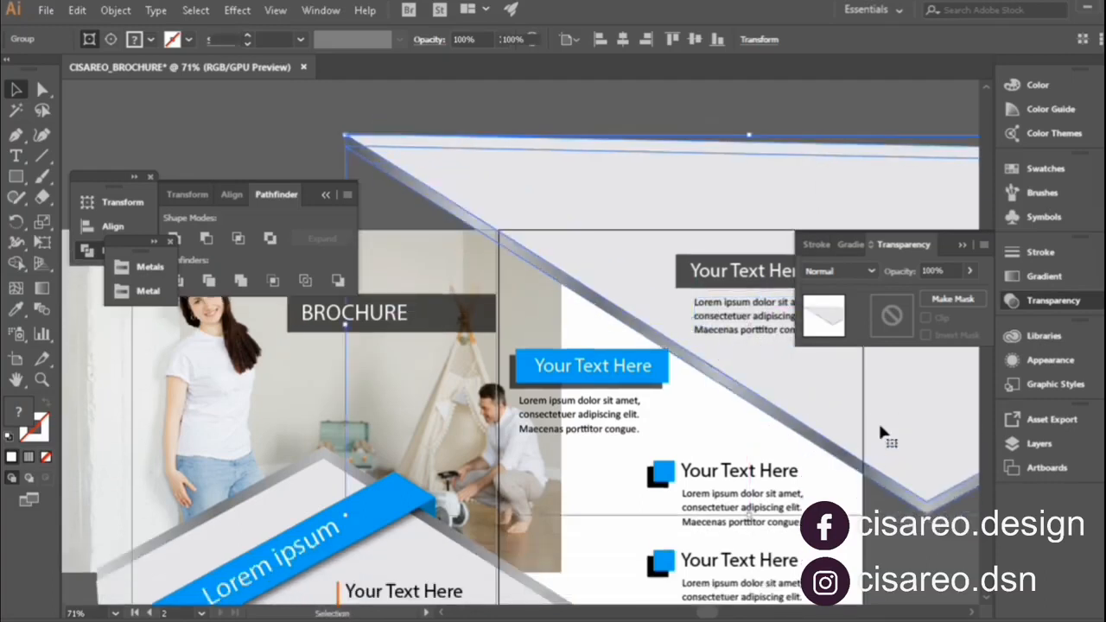
click(661, 110)
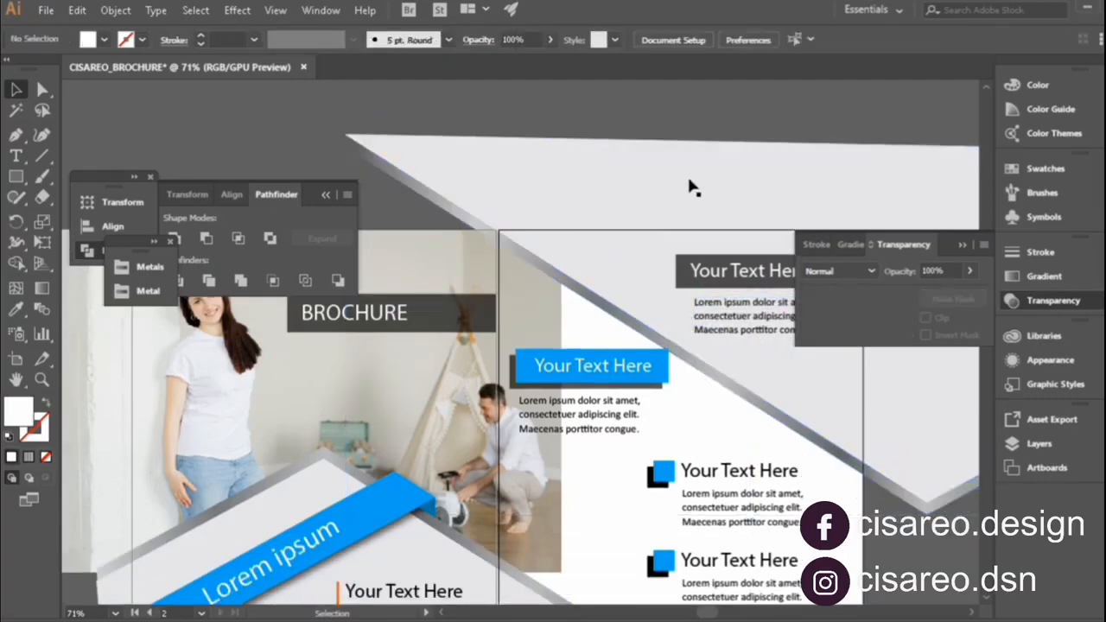
Move the blue "Your Text Here" title bar and its paragraph slightly down, undoing the last extra nudge
click(608, 429)
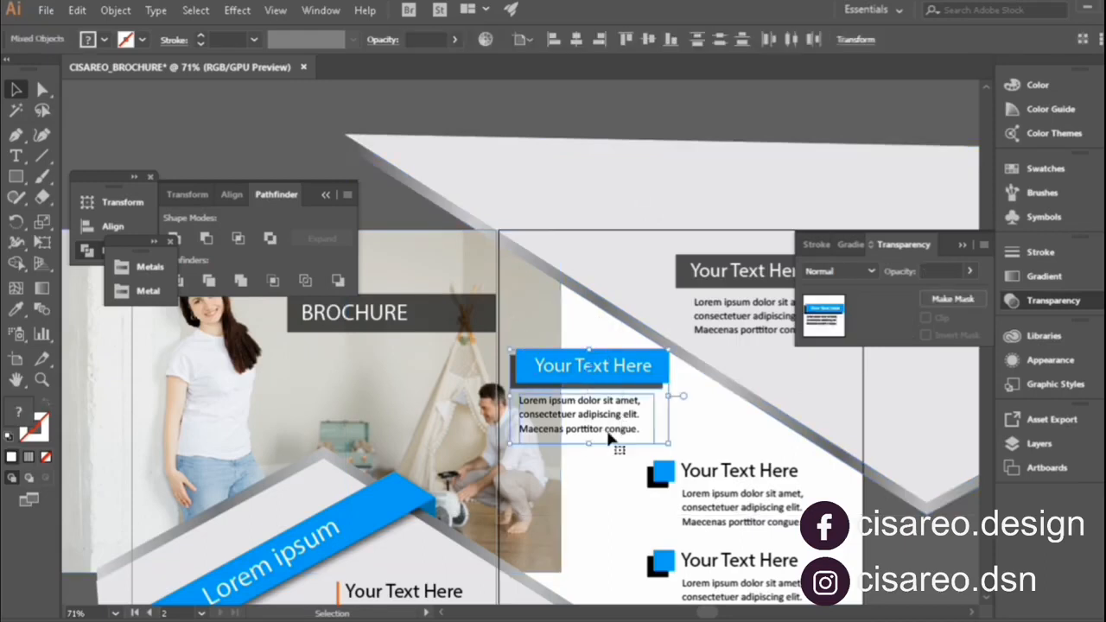
drag(638, 400, 641, 412)
key(shift+Down)
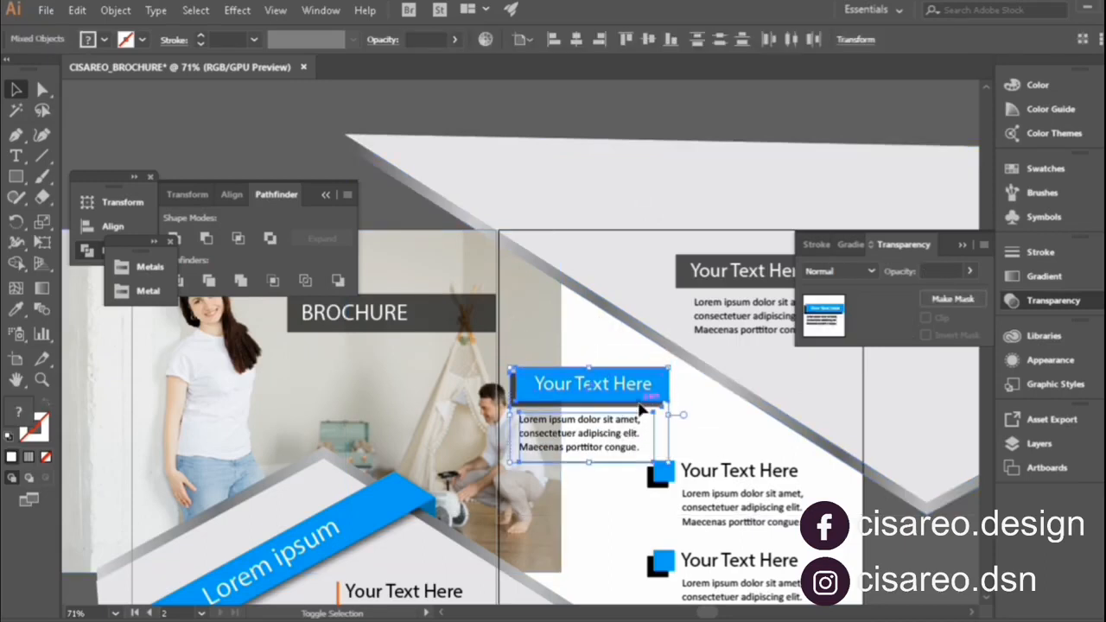
key(ctrl+z)
Nudge the second page's upper gray angled shape up by two large steps
click(597, 227)
key(shift+Up)
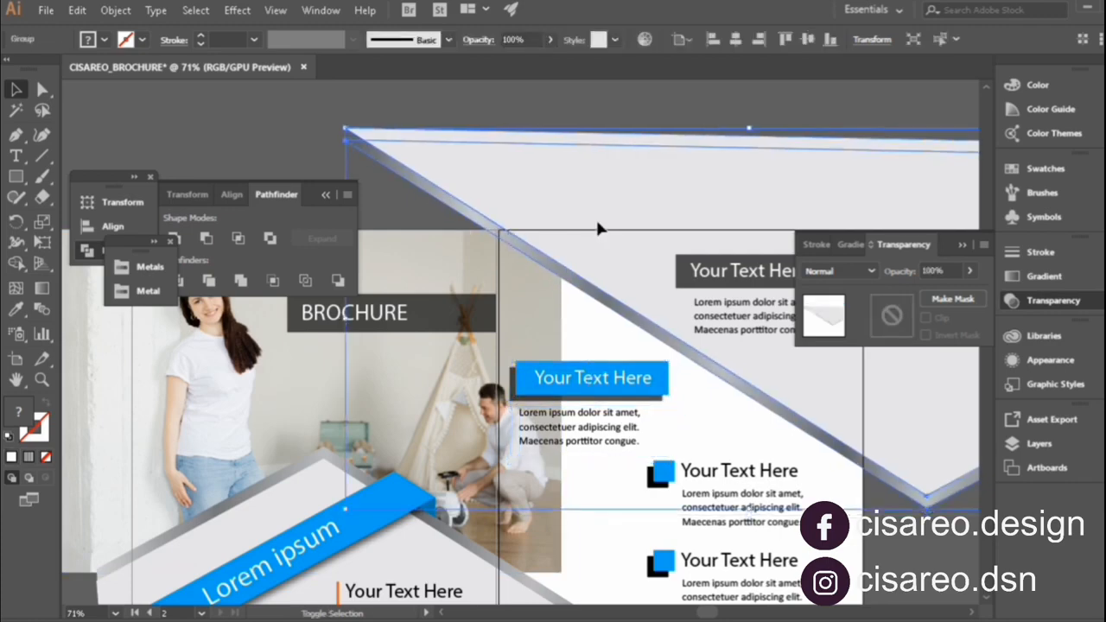
key(shift+Up)
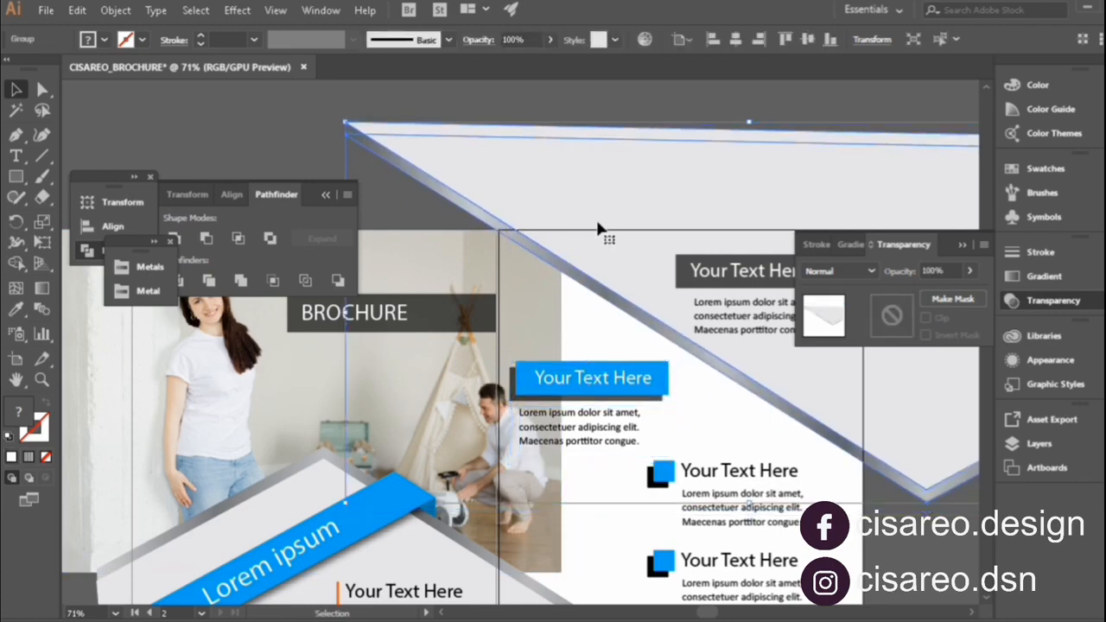
click(662, 105)
scroll(907, 222, down, 5)
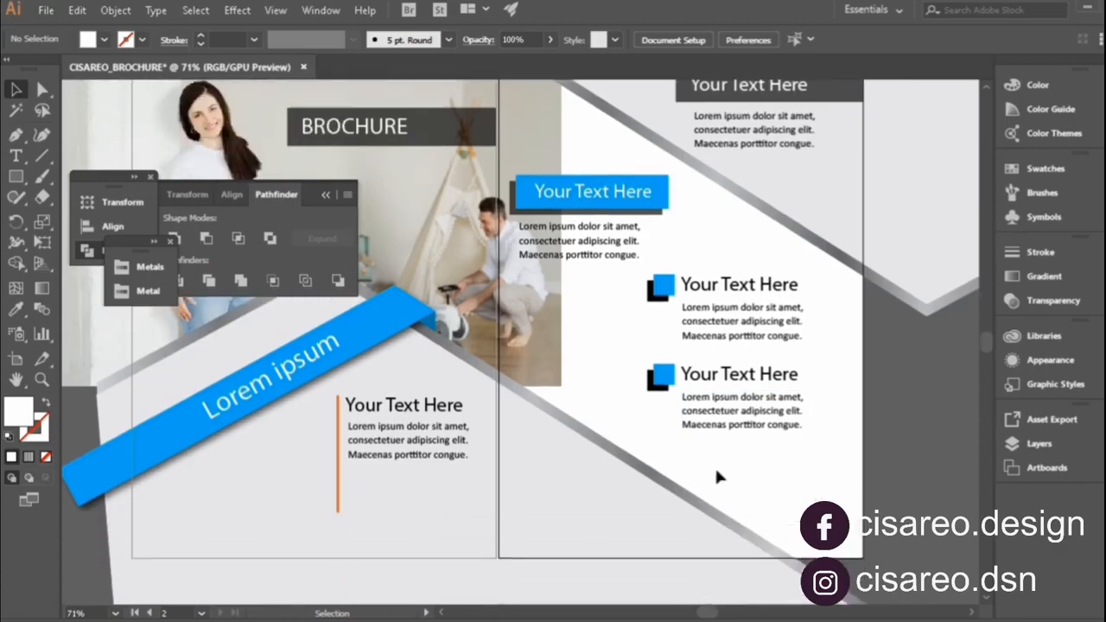
click(116, 614)
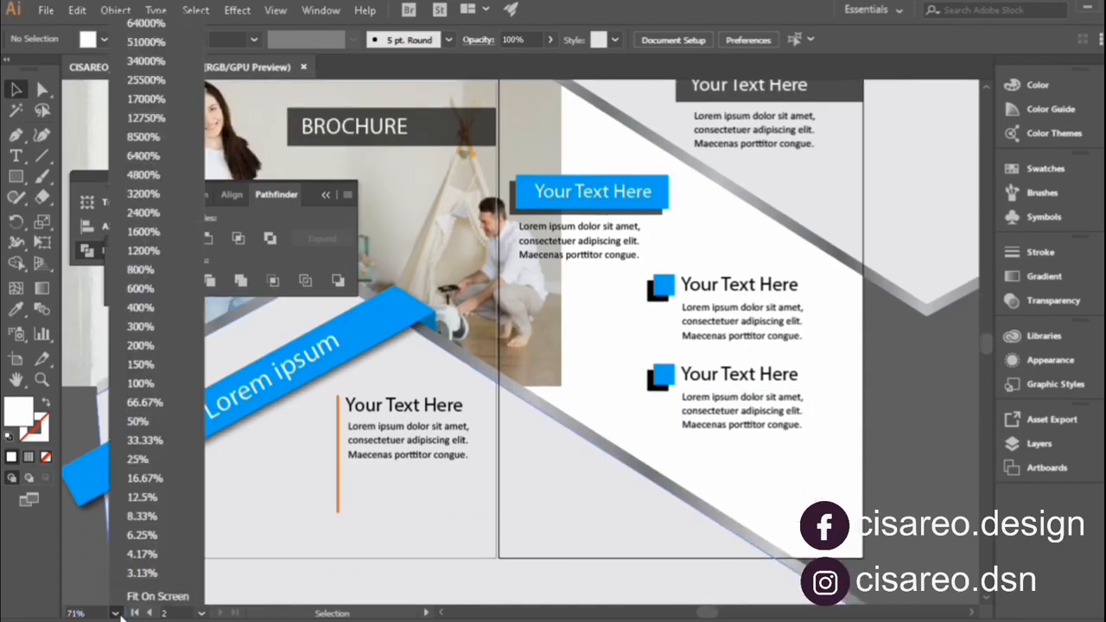
click(140, 598)
scroll(522, 403, down, 5)
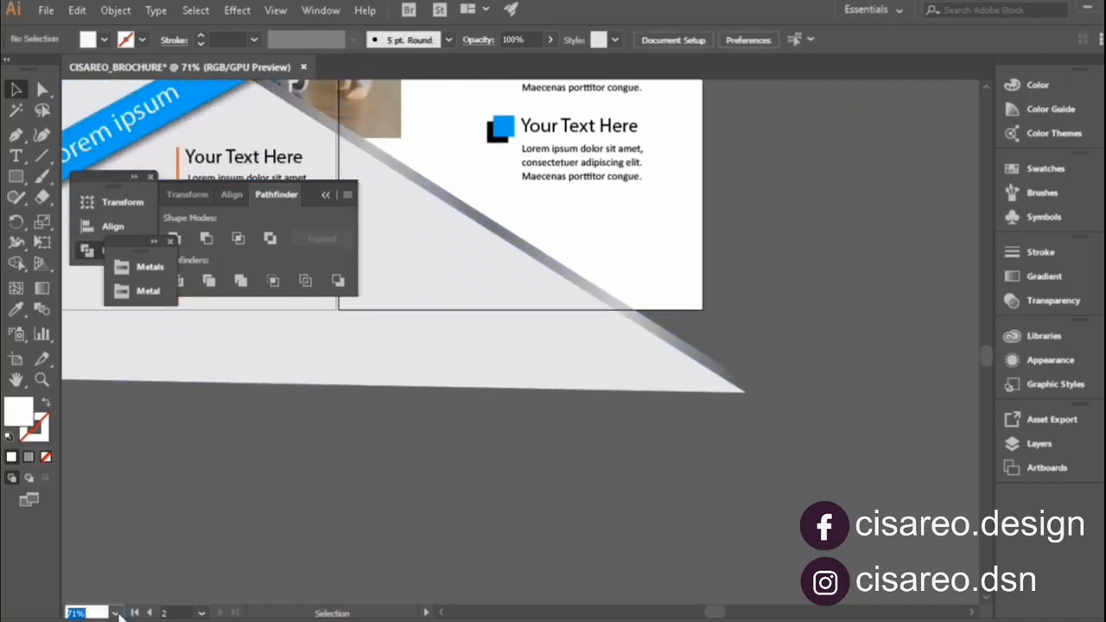
Copy the first page's lower gray angled shape with its metallic edge to the empty area below the pages
click(118, 614)
click(142, 600)
scroll(264, 574, down, 5)
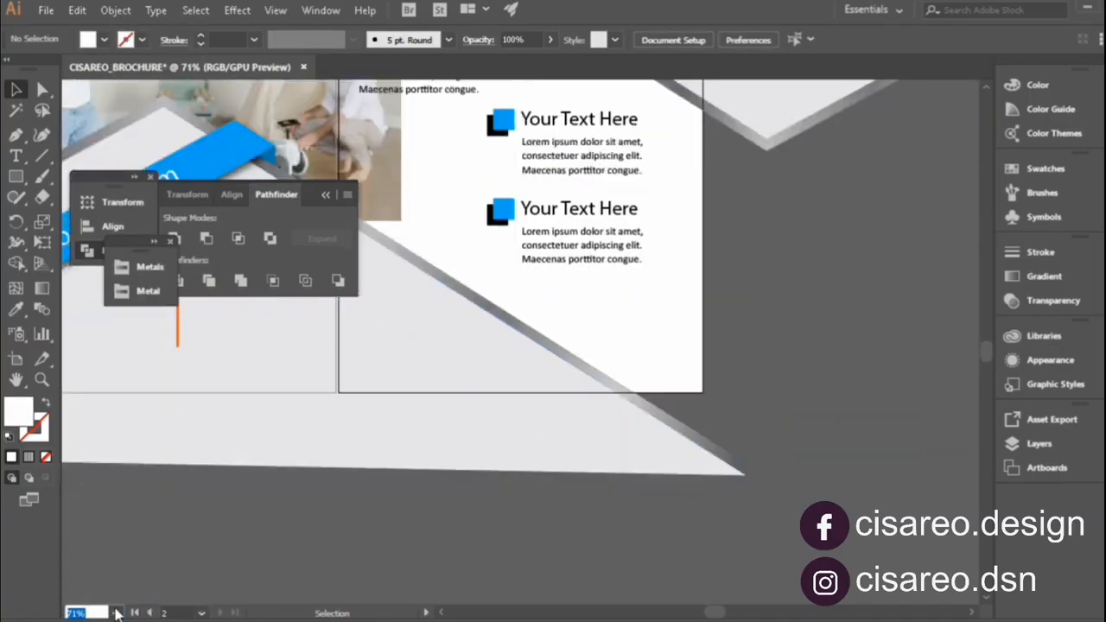
click(121, 613)
click(142, 421)
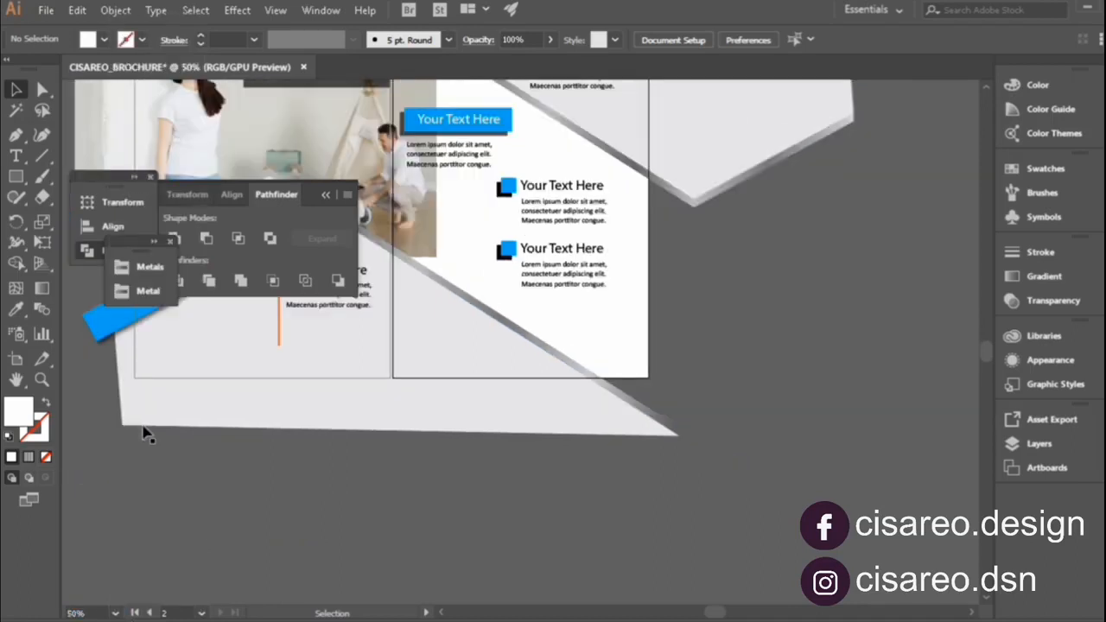
scroll(708, 446, up, 3)
scroll(702, 436, down, 5)
drag(682, 383, 620, 487)
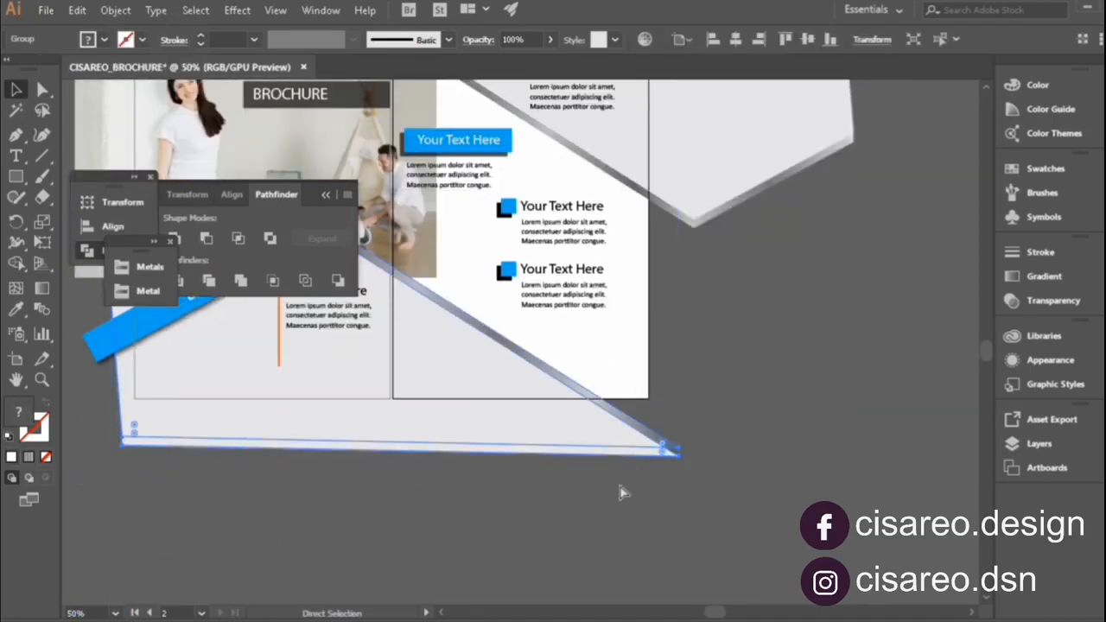
key(v)
drag(571, 366, 613, 541)
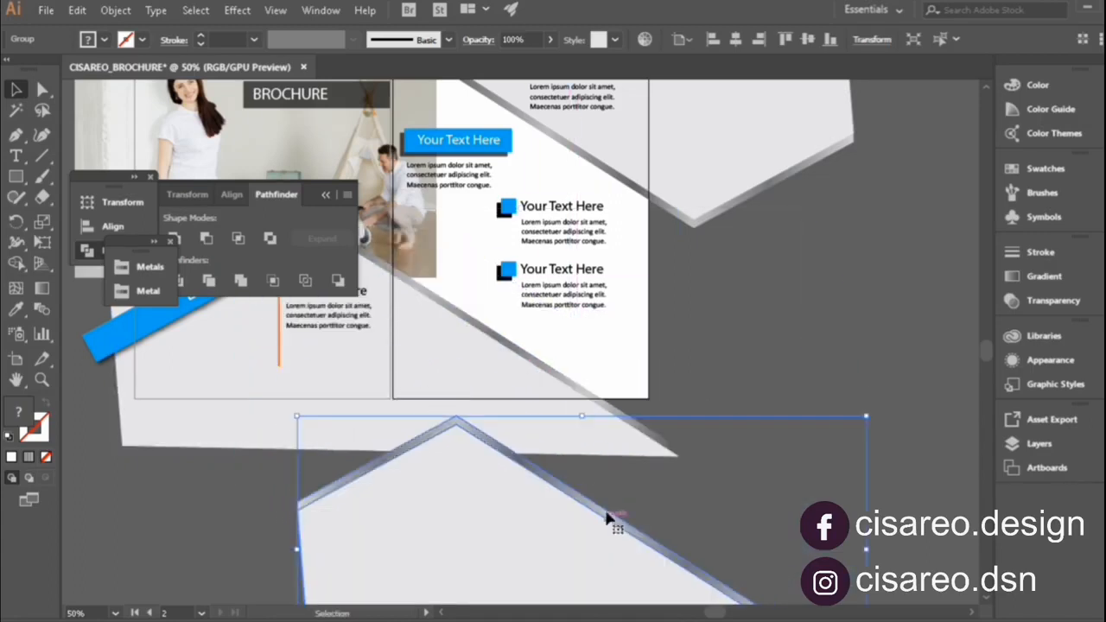
click(441, 613)
click(375, 503)
Try to group the first page's photo, gray angled shape and blue title bar, undoing the accidental move made first
scroll(375, 504, up, 5)
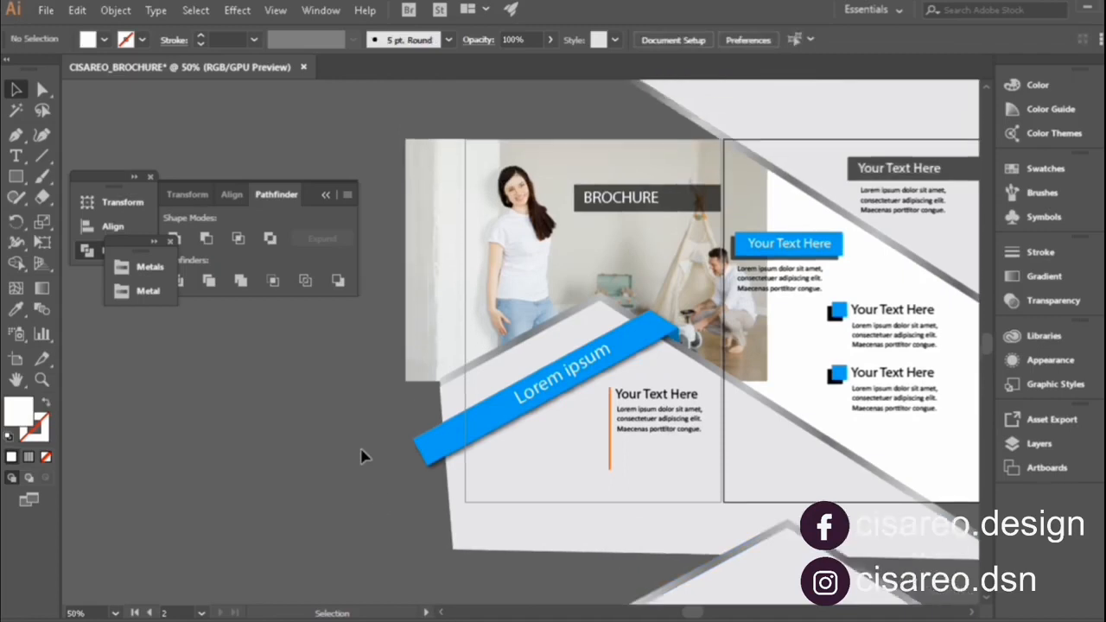
scroll(383, 449, down, 1)
scroll(399, 146, up, 2)
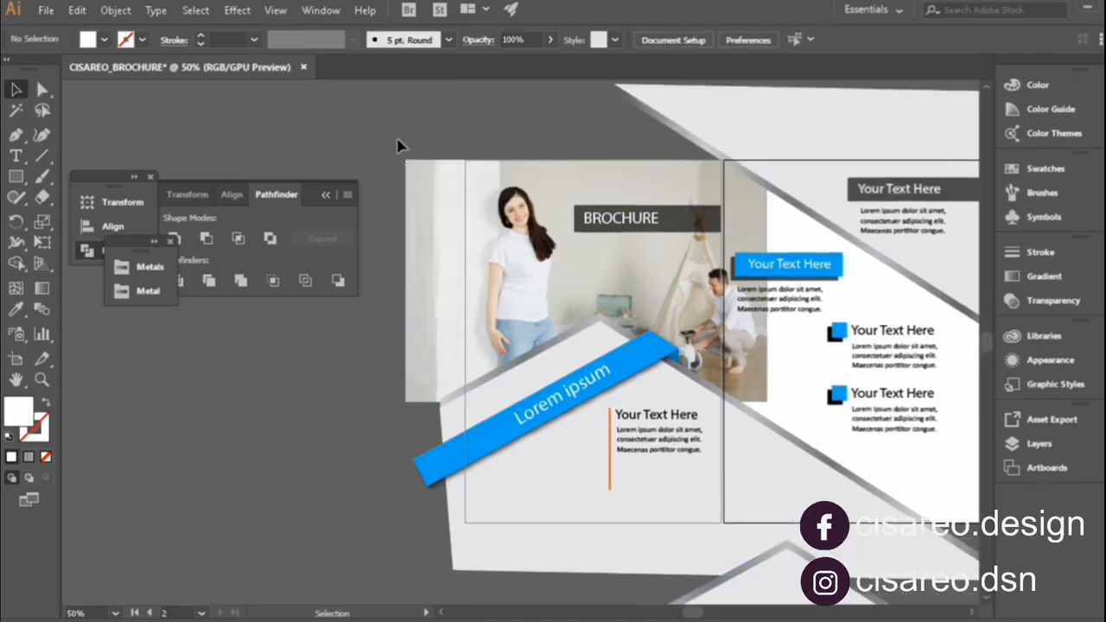
drag(512, 297, 543, 494)
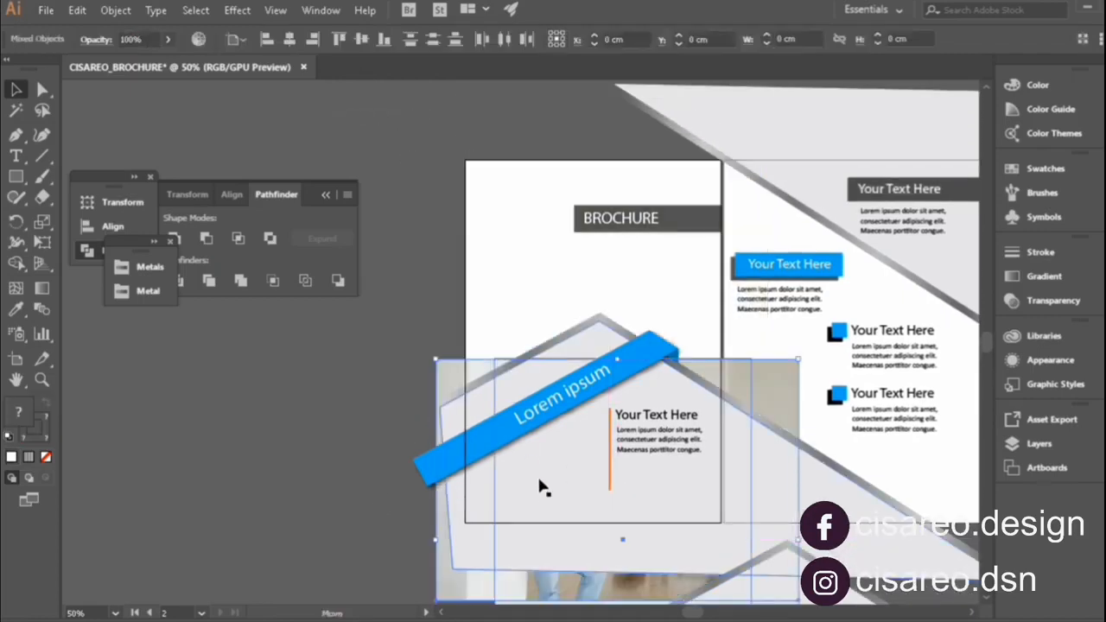
key(ctrl+z)
click(428, 126)
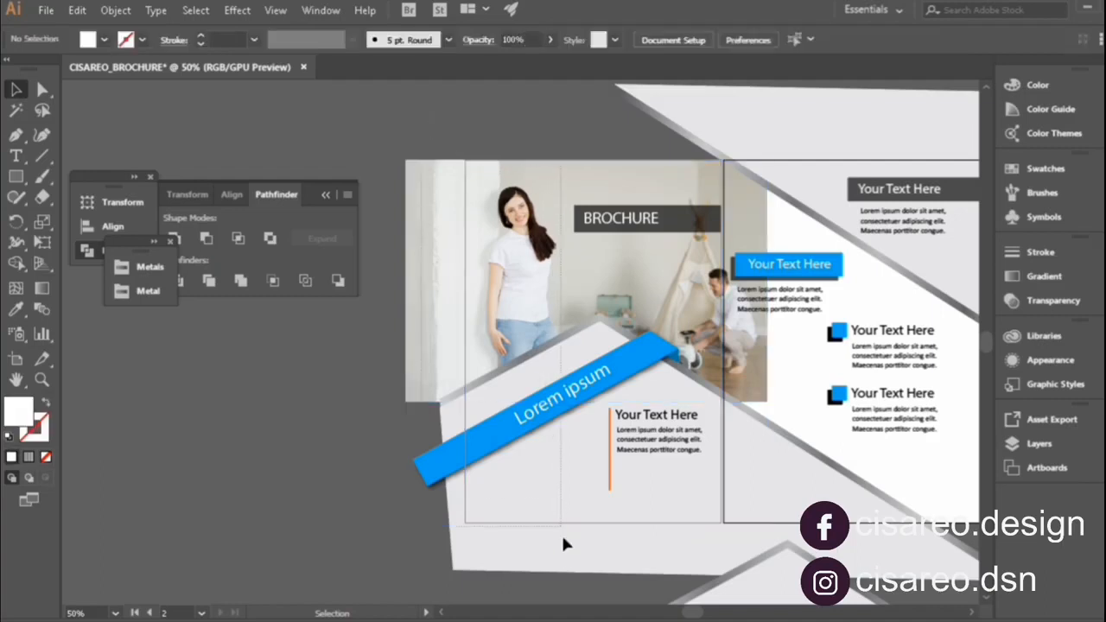
click(573, 595)
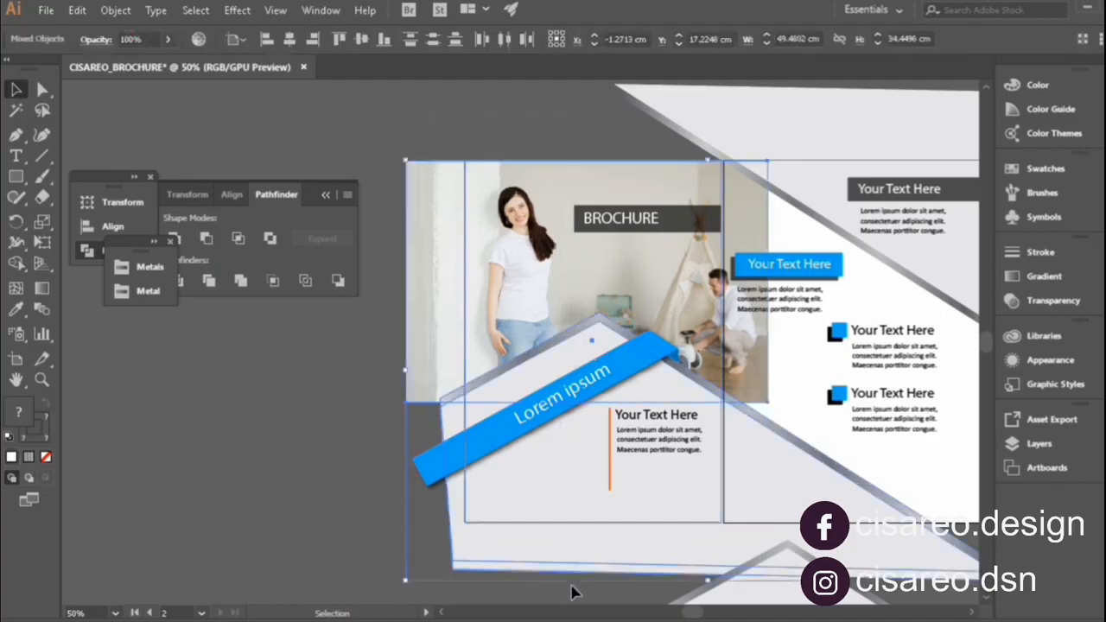
key(ctrl+7)
Create a white 21 × 29.7 cm rectangle and move it clear of the first page
click(15, 178)
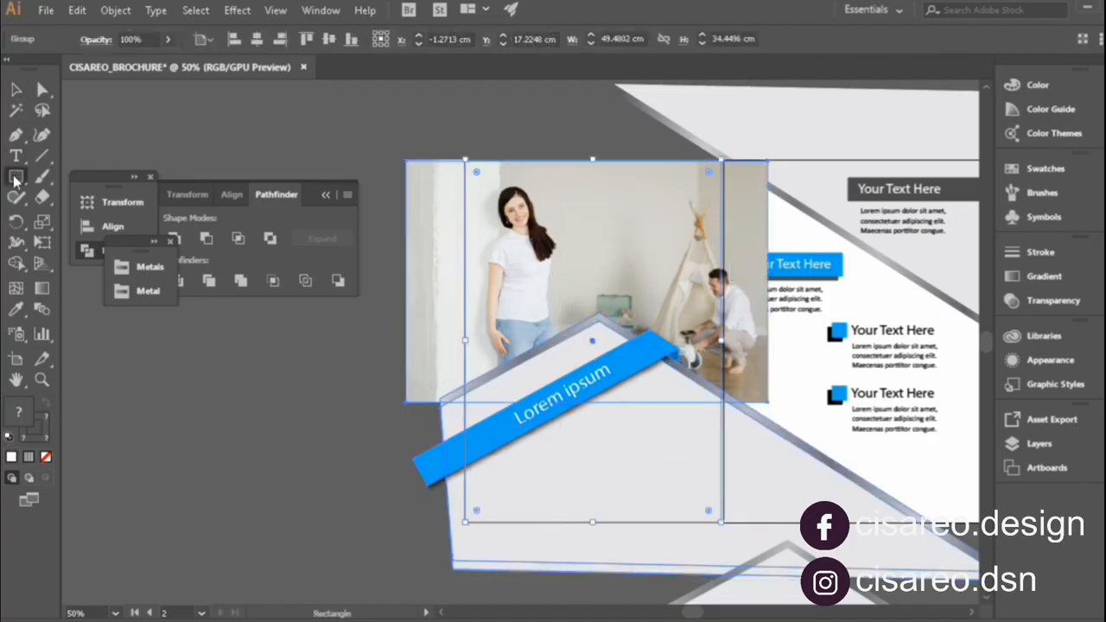
click(184, 372)
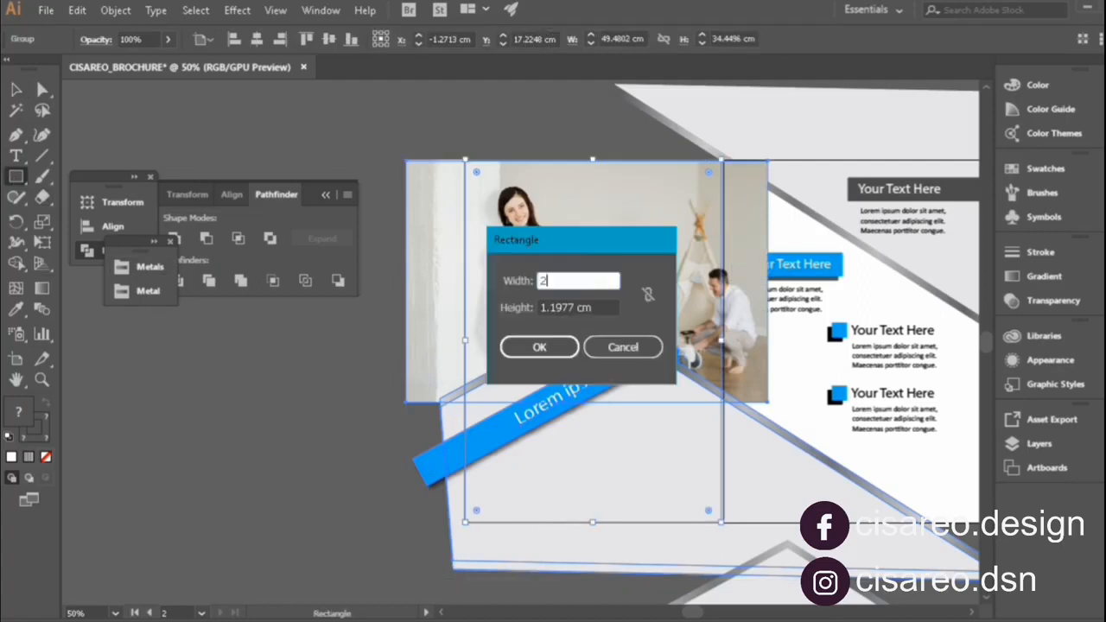
key(Tab)
text(29.)
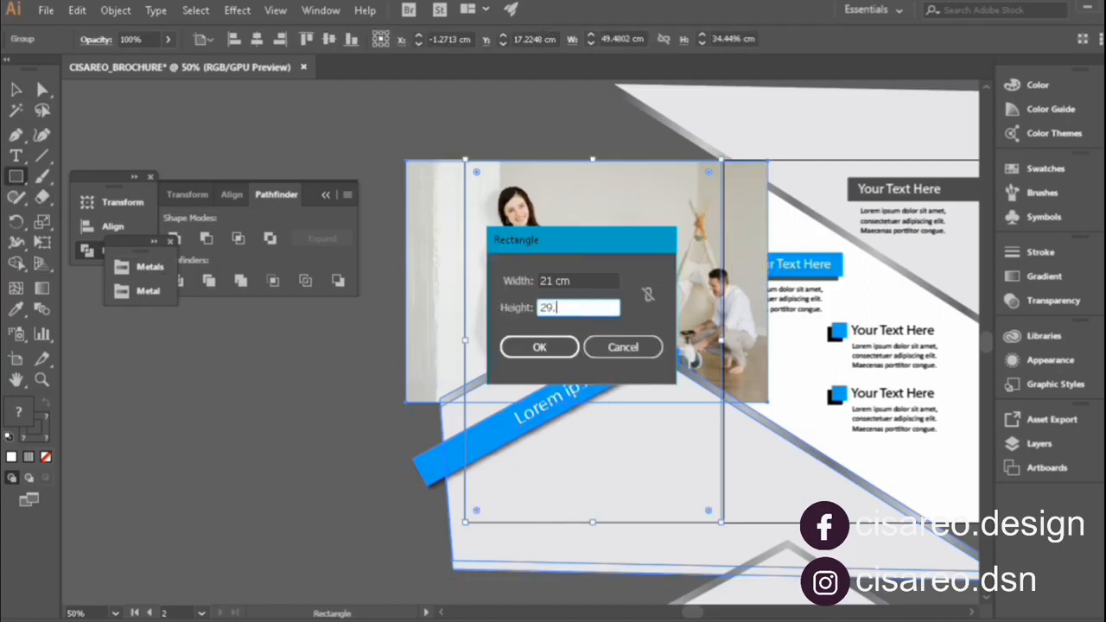
key(Return)
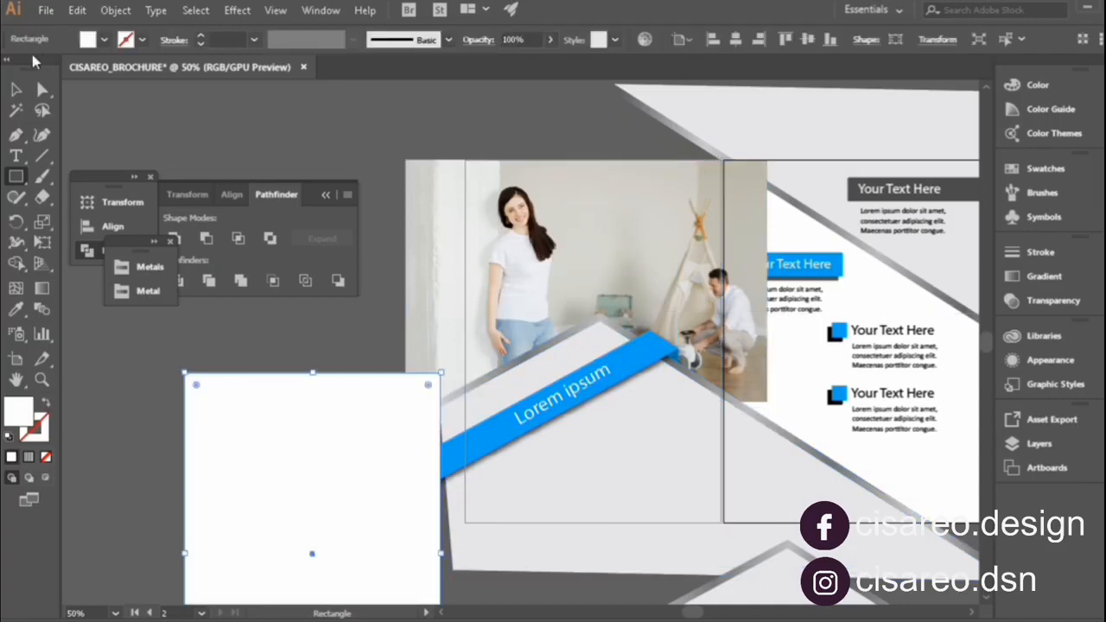
scroll(367, 406, down, 2)
drag(373, 421, 284, 413)
Undo the new rectangle and the grouping of the first page's artwork
click(654, 411)
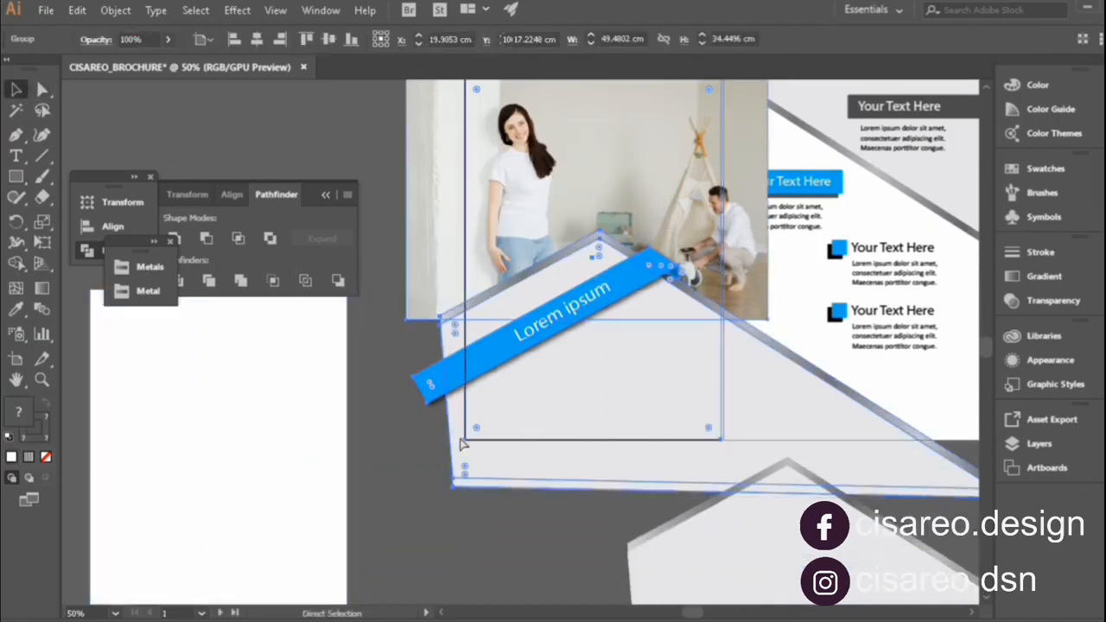
key(ctrl+z)
key(ctrl+z)
key(ctrl+z)
click(335, 467)
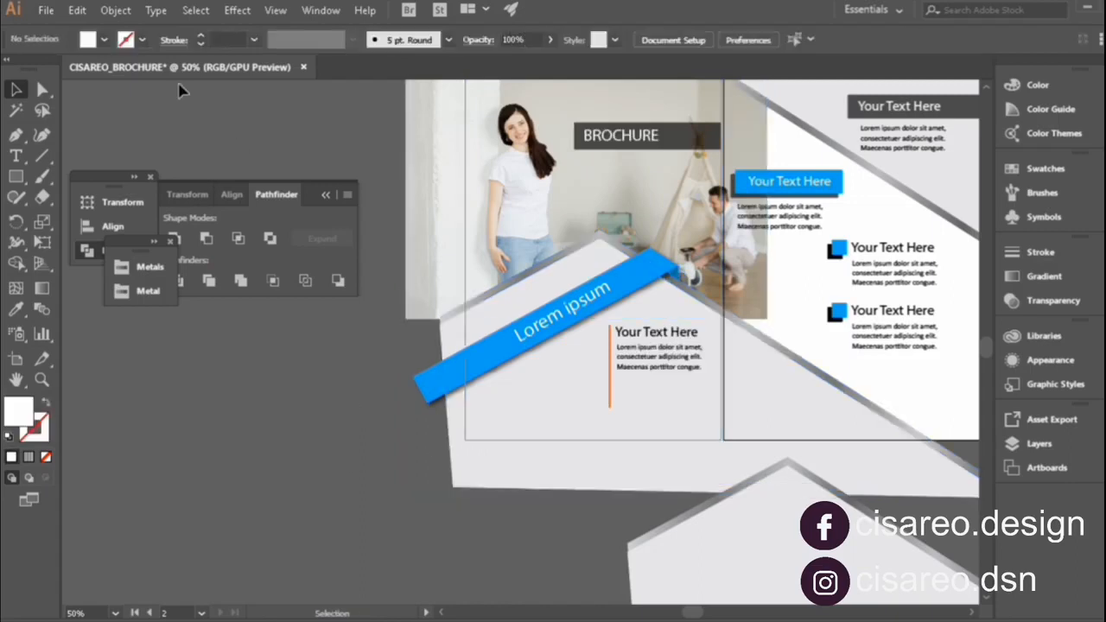
Create a white 21 × 29.7 cm rectangle and place it on the empty area beside the first page
click(271, 369)
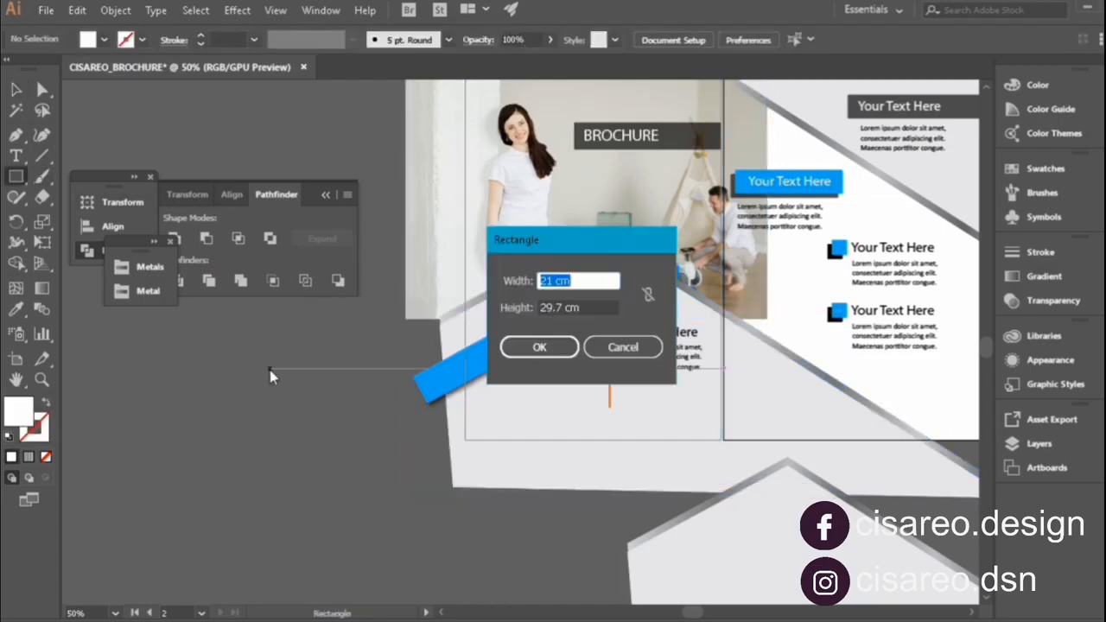
click(534, 344)
scroll(406, 398, up, 1)
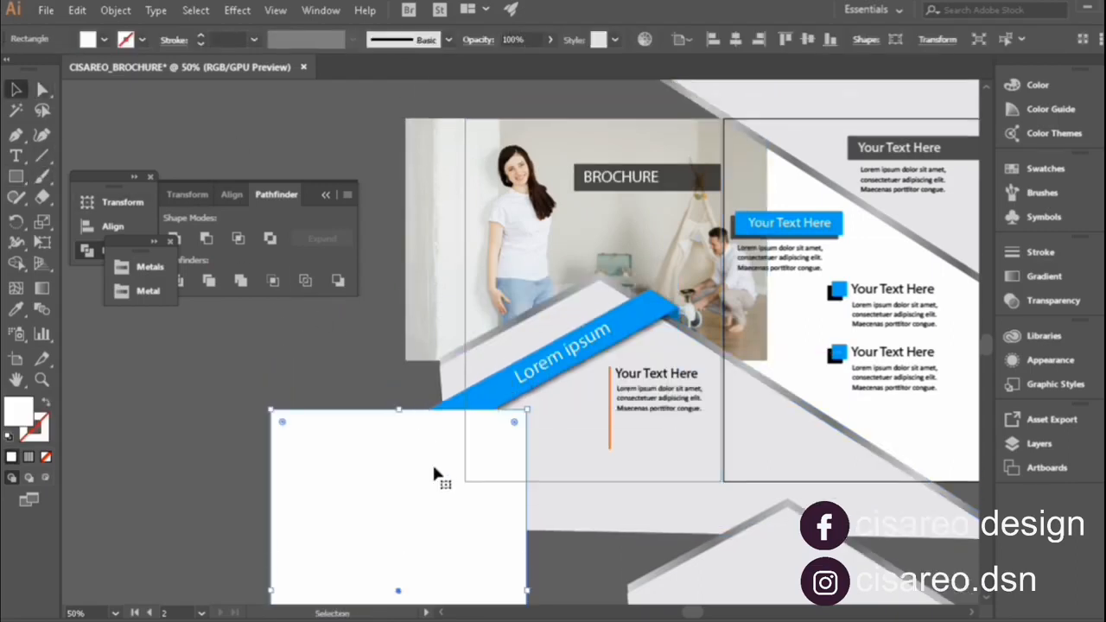
click(427, 184)
drag(420, 454, 241, 406)
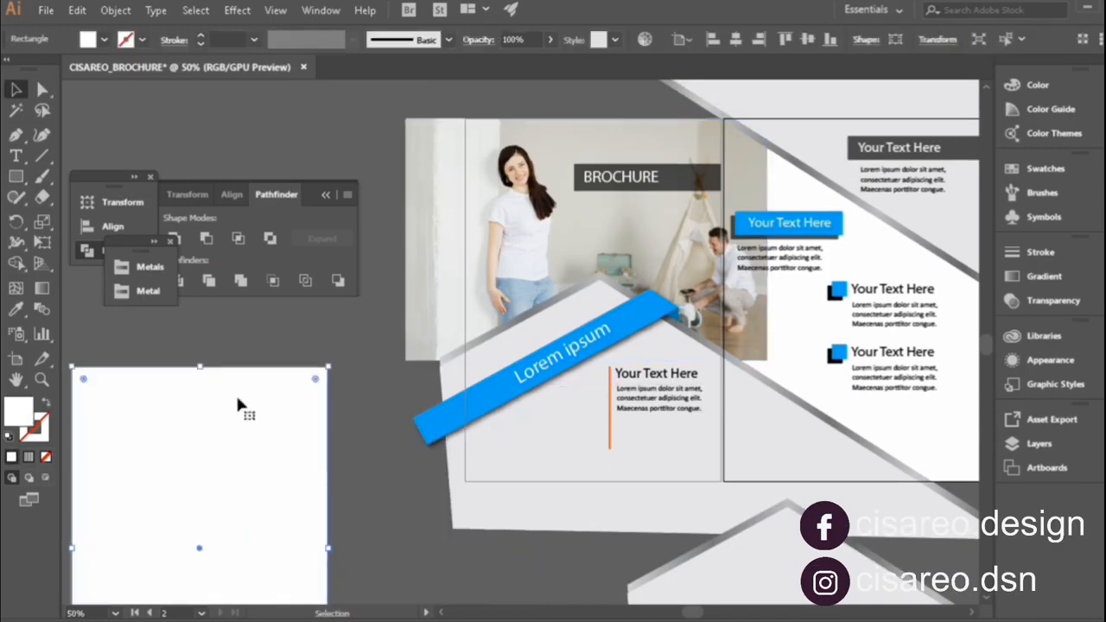
Group the first page's photo, gray angled shape, "Lorem ipsum" bar and text block, undoing the accidental photo move
drag(472, 278, 514, 346)
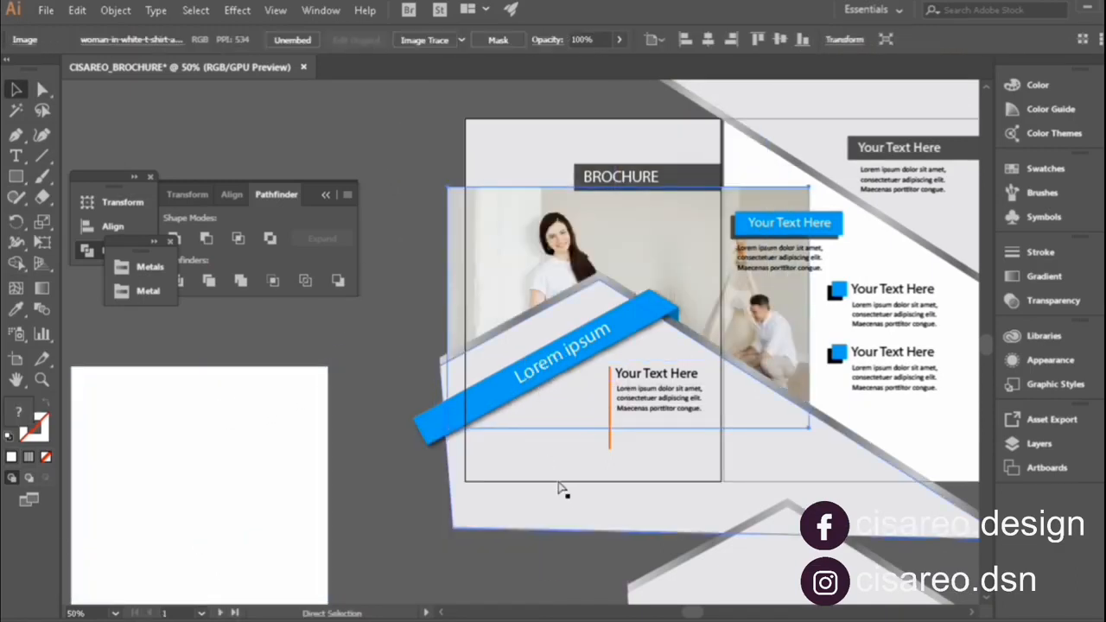
key(ctrl+z)
click(363, 390)
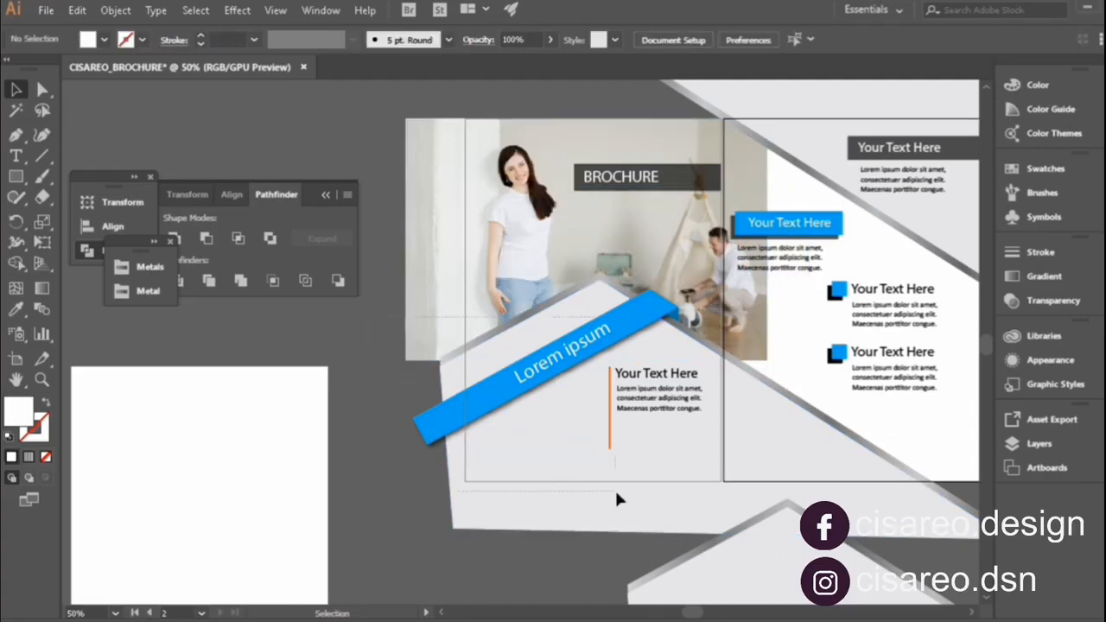
drag(616, 490, 635, 503)
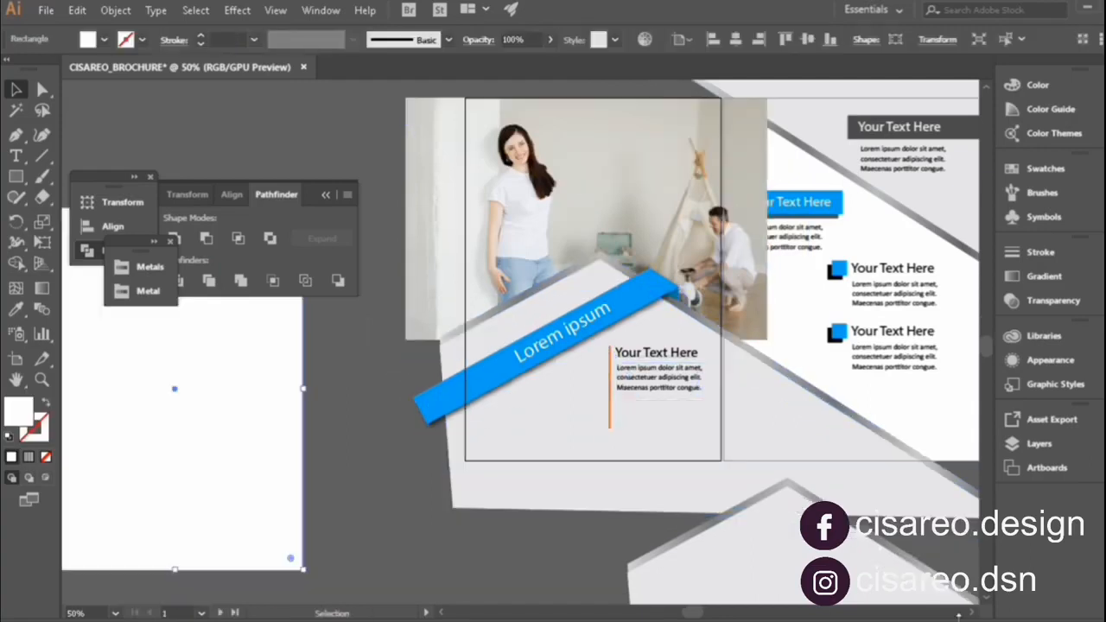
Draw a thin horizontal bar spanning both pages near their lower edge and align it to the bottom of the artboard
click(971, 611)
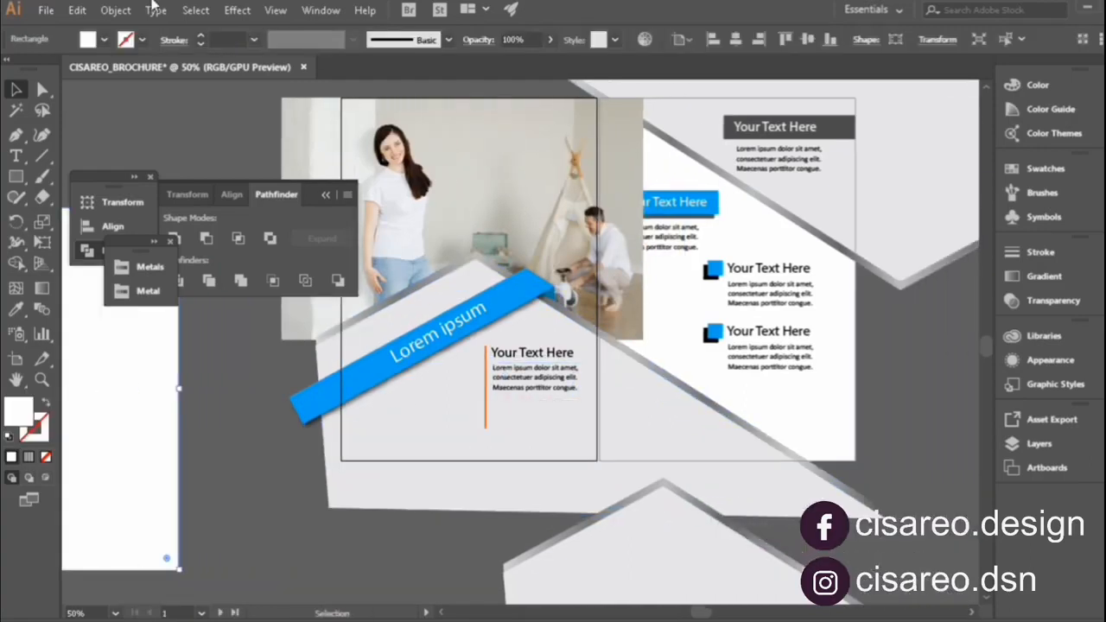
drag(333, 451, 863, 436)
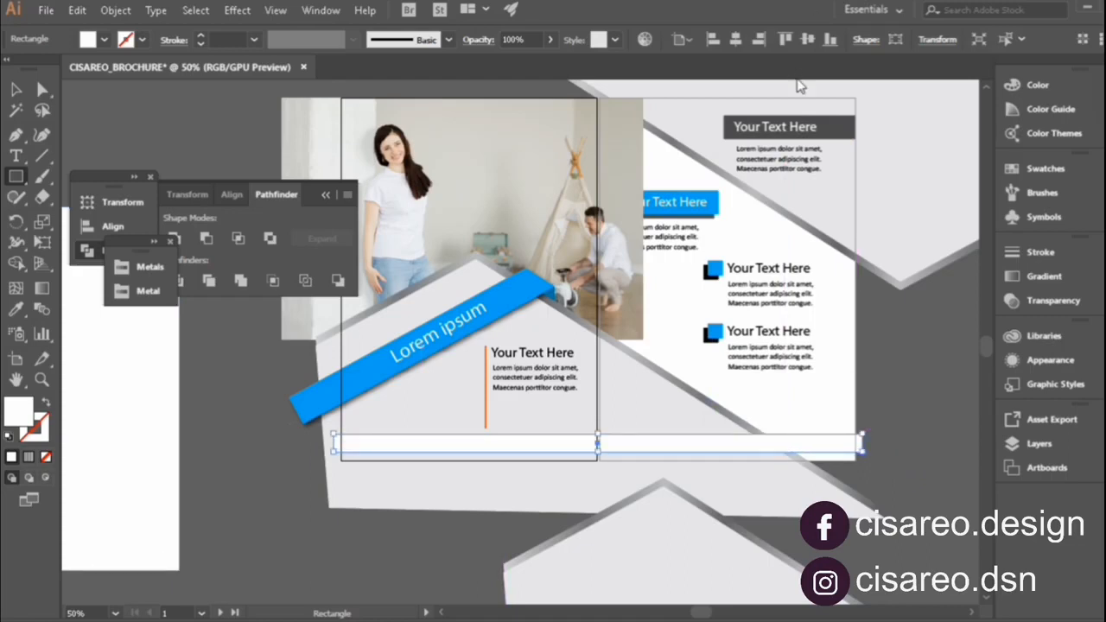
click(831, 41)
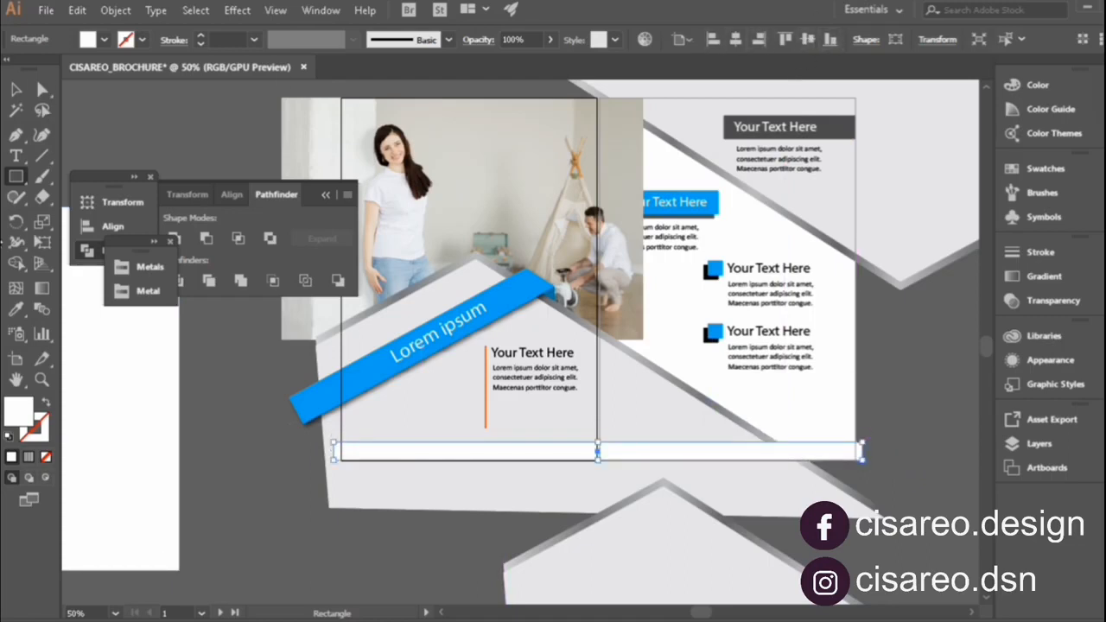
Fill the thin bottom bar with the blue sampled from the "Lorem ipsum" title bar
click(17, 311)
click(358, 376)
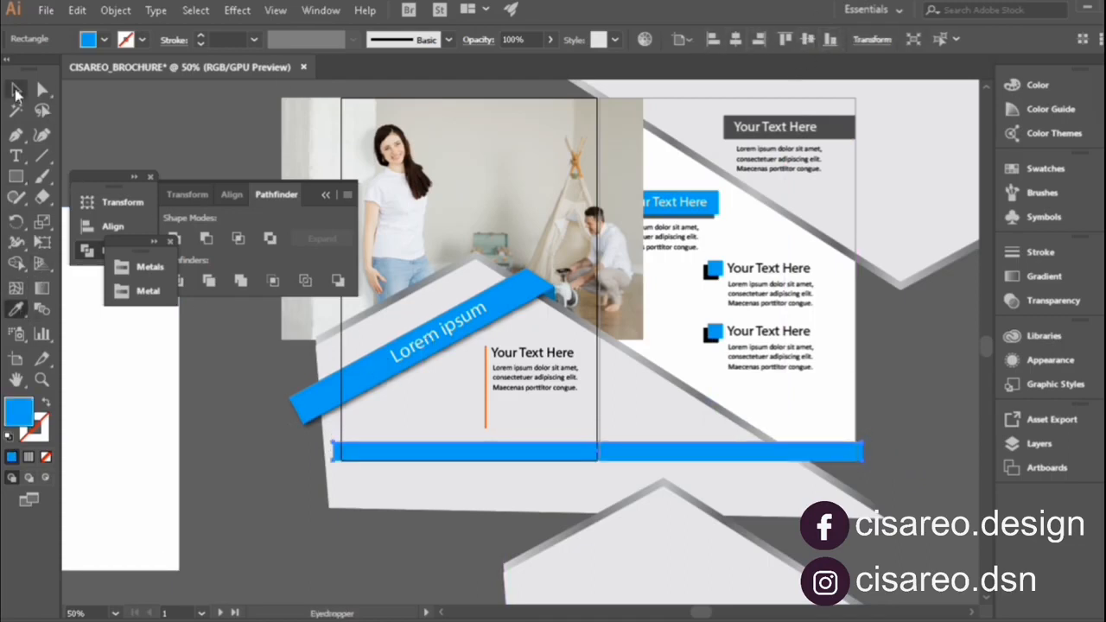
click(15, 92)
click(889, 422)
scroll(890, 422, down, 1)
scroll(890, 423, up, 1)
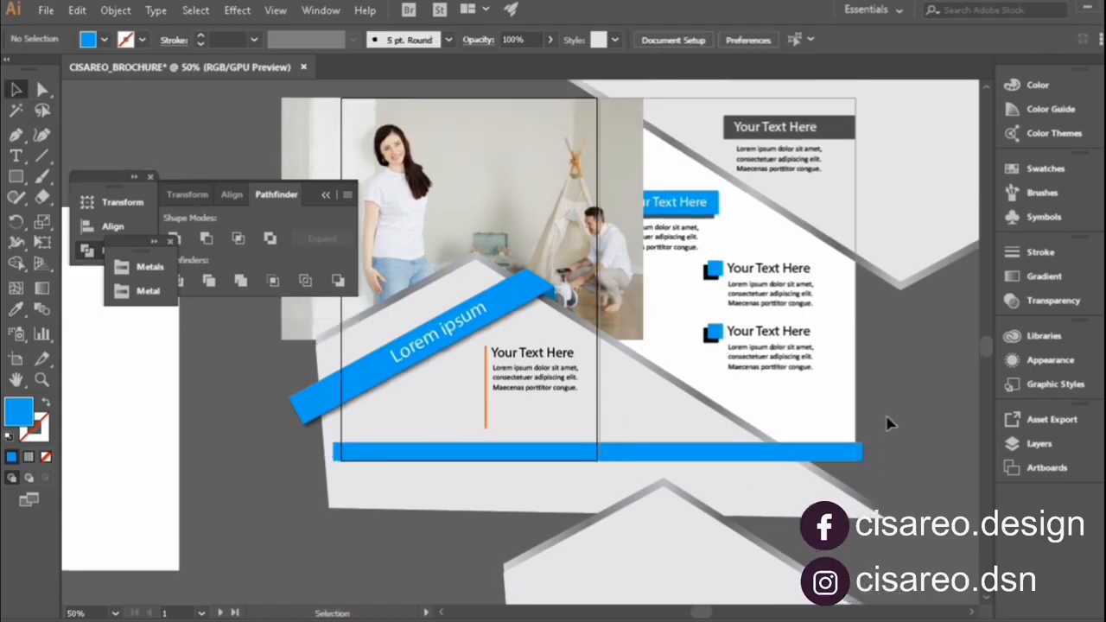
Lock the blue bar along the bottom of both pages
click(785, 456)
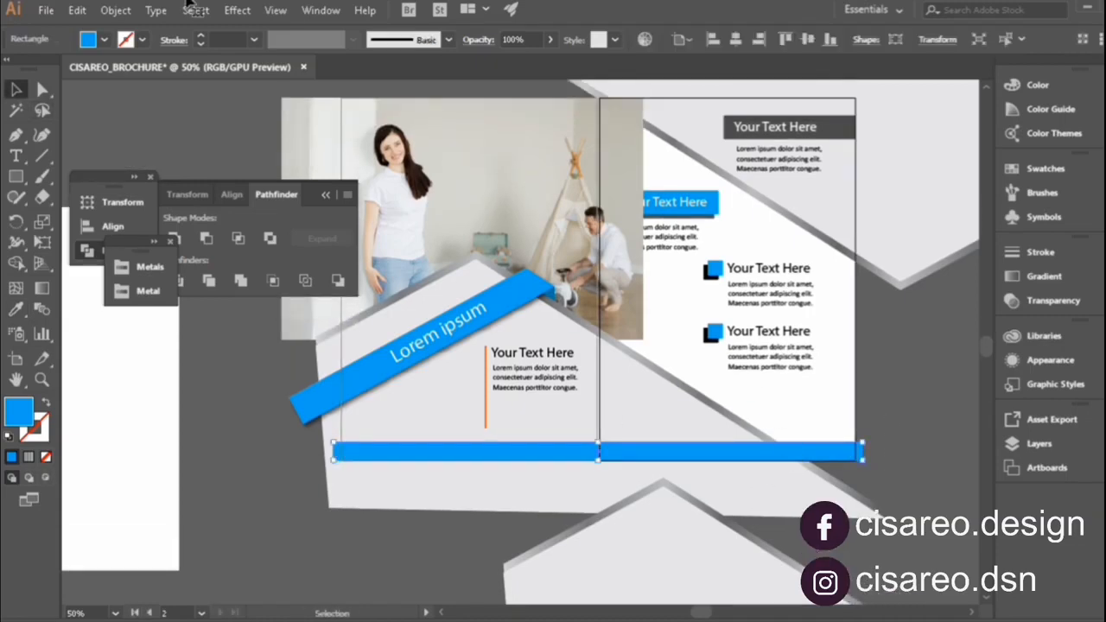
click(108, 12)
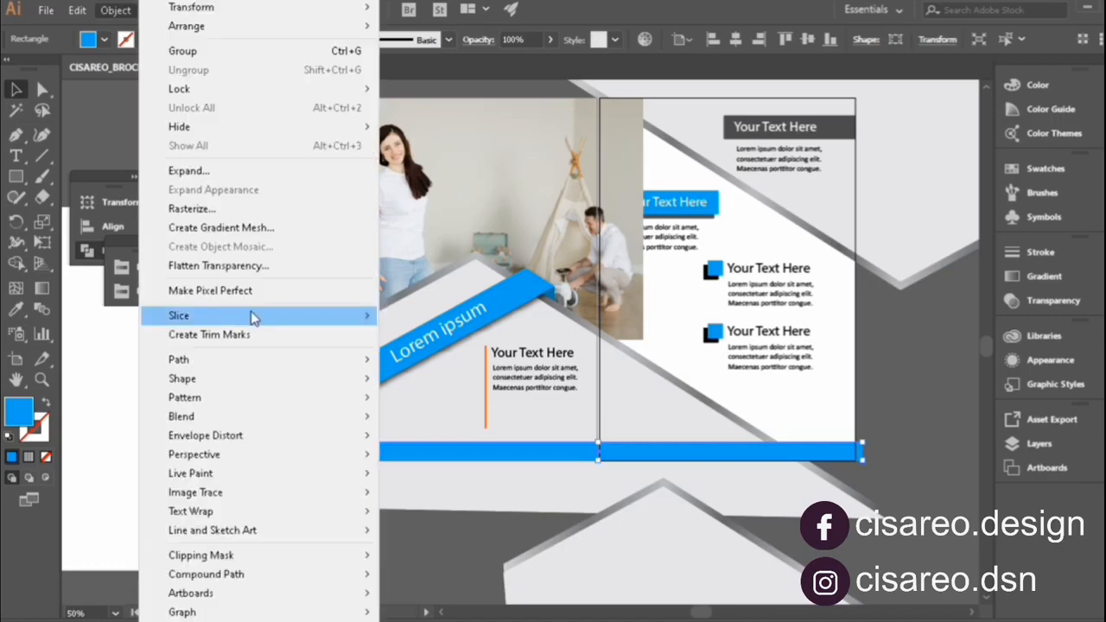
mouse_move(250, 92)
click(404, 91)
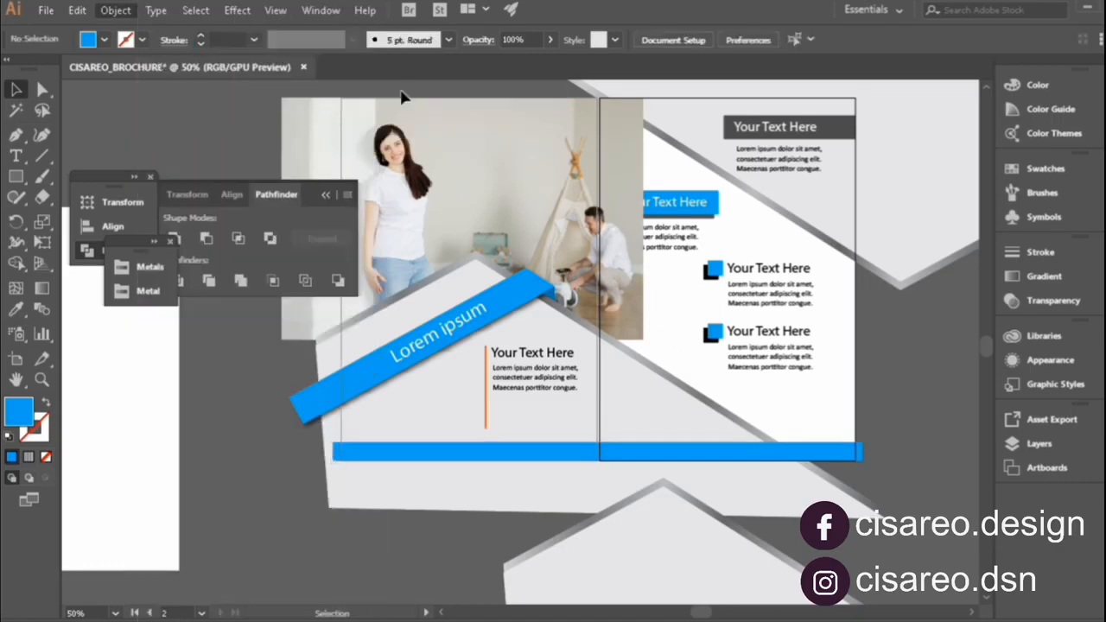
Move the white page-sized rectangle over the first page and align it to the center of that artboard
click(129, 412)
click(736, 40)
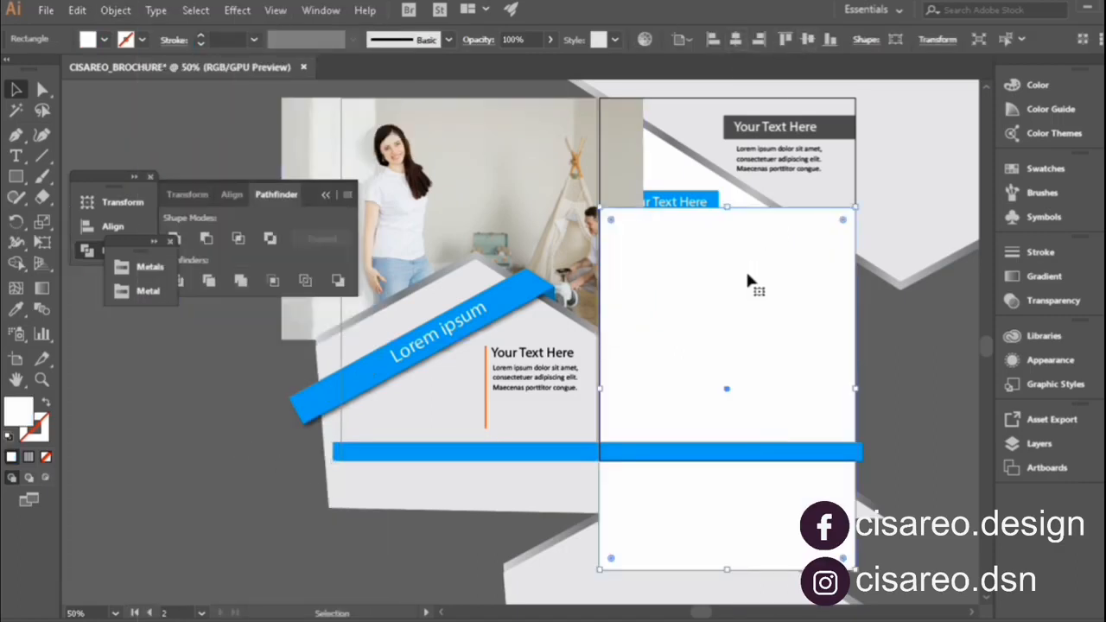
drag(748, 281, 493, 196)
scroll(634, 377, down, 5)
scroll(456, 503, up, 4)
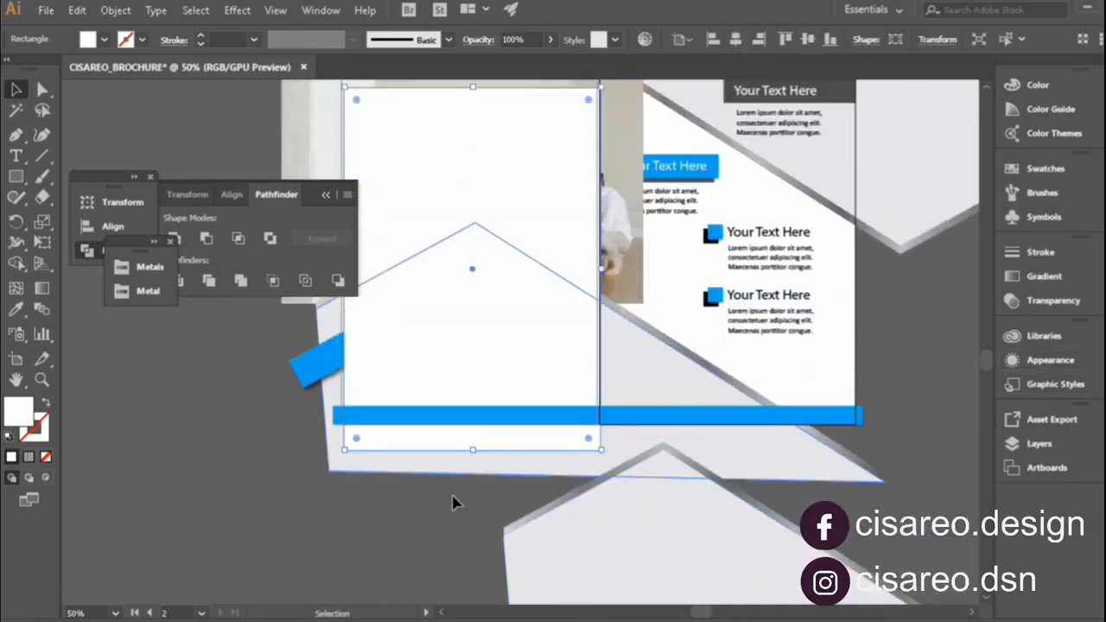
scroll(556, 217, up, 1)
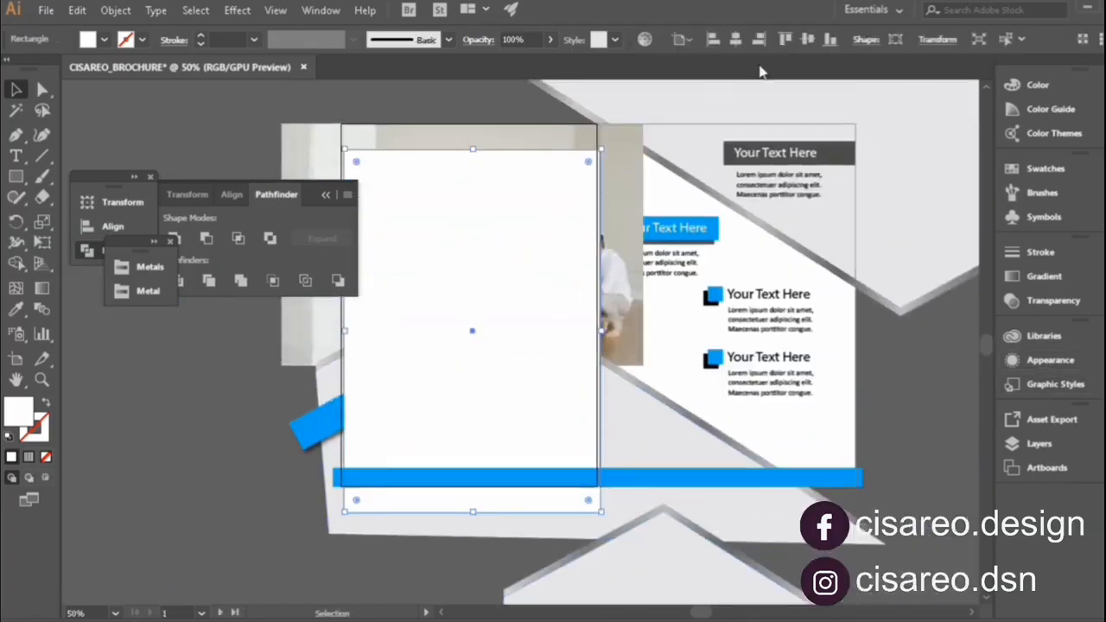
click(807, 40)
scroll(593, 214, up, 1)
click(277, 424)
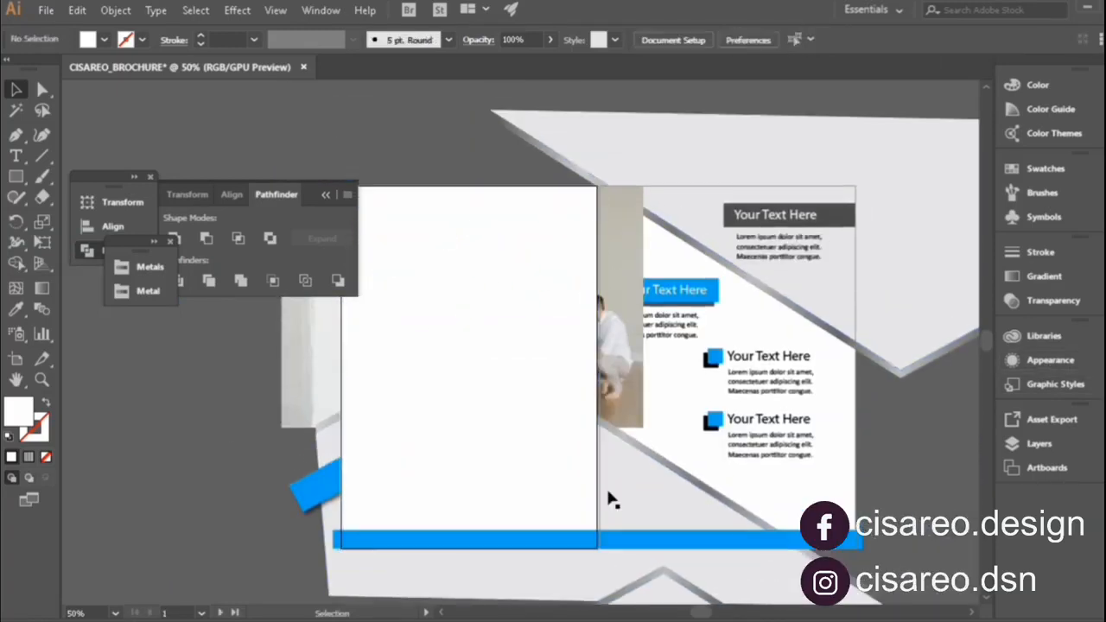
Group the blue bottom bar with the first page's grouped artwork, in front of the white rectangle
click(755, 544)
scroll(523, 553, up, 1)
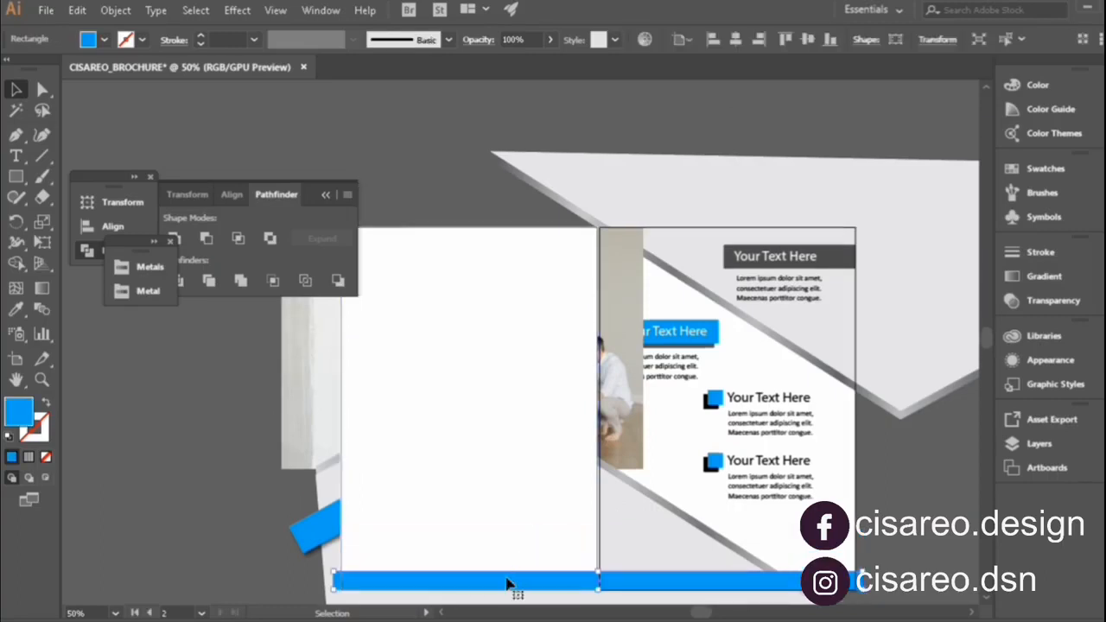
click(319, 398)
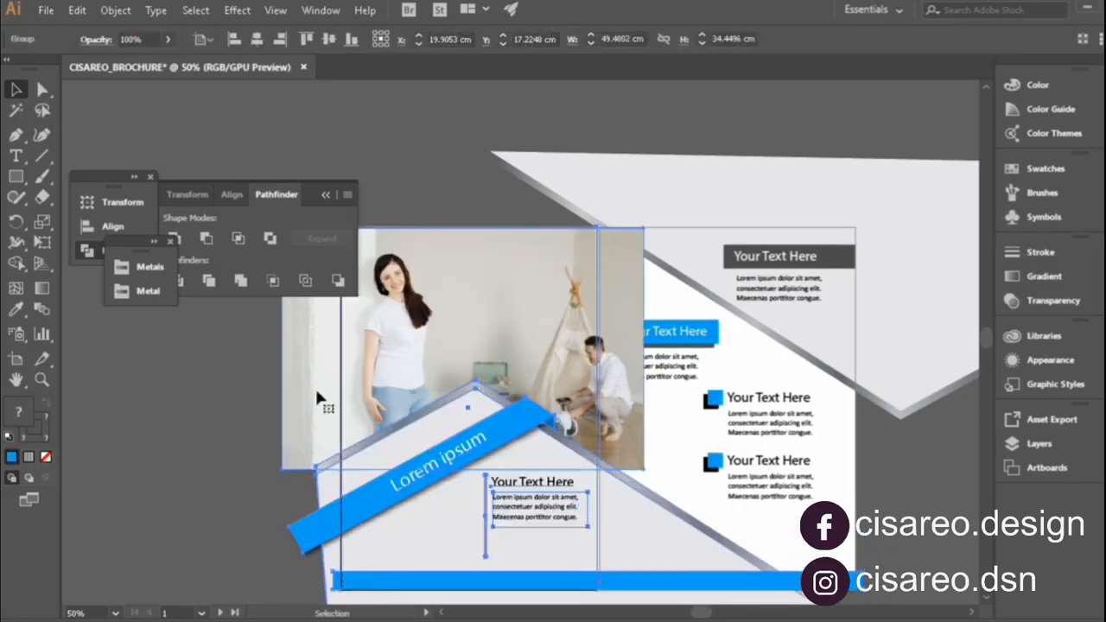
Undo the last grouping, shift the white rectangle upward and regroup the blue bottom bar with the first page's artwork
key(ctrl+z)
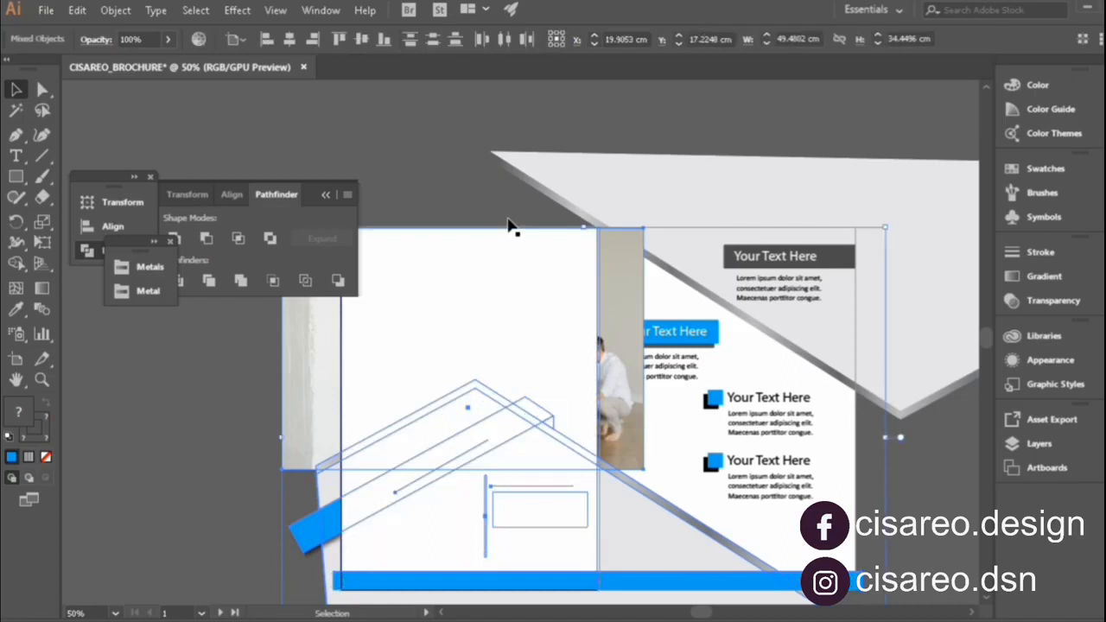
click(477, 177)
drag(480, 269, 473, 219)
scroll(494, 281, down, 1)
click(423, 540)
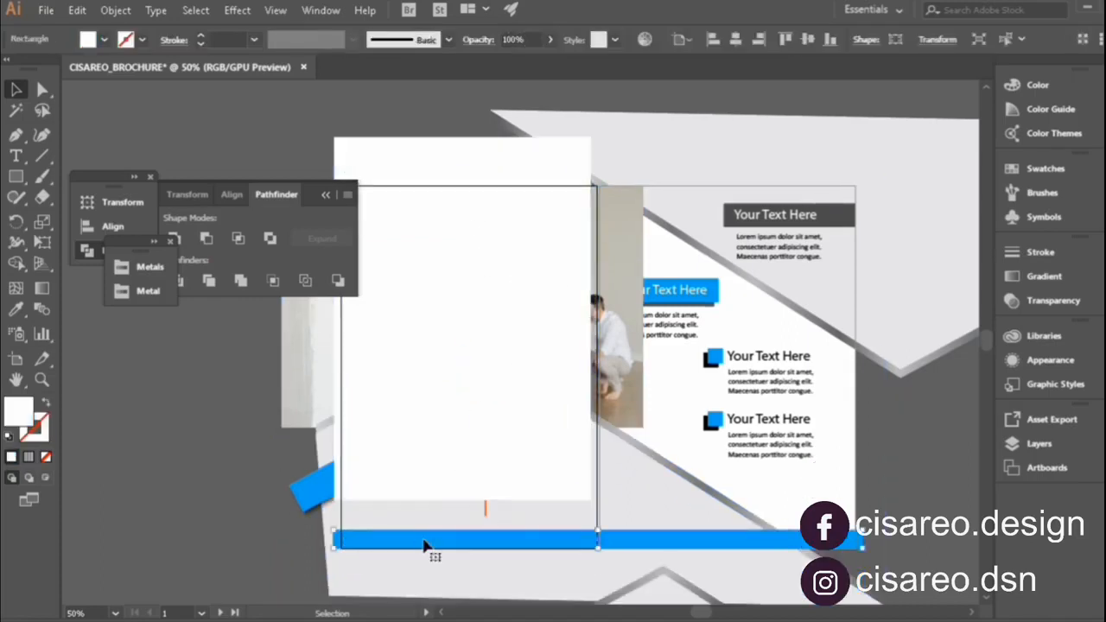
click(318, 406)
key(ctrl+shift+bracketright)
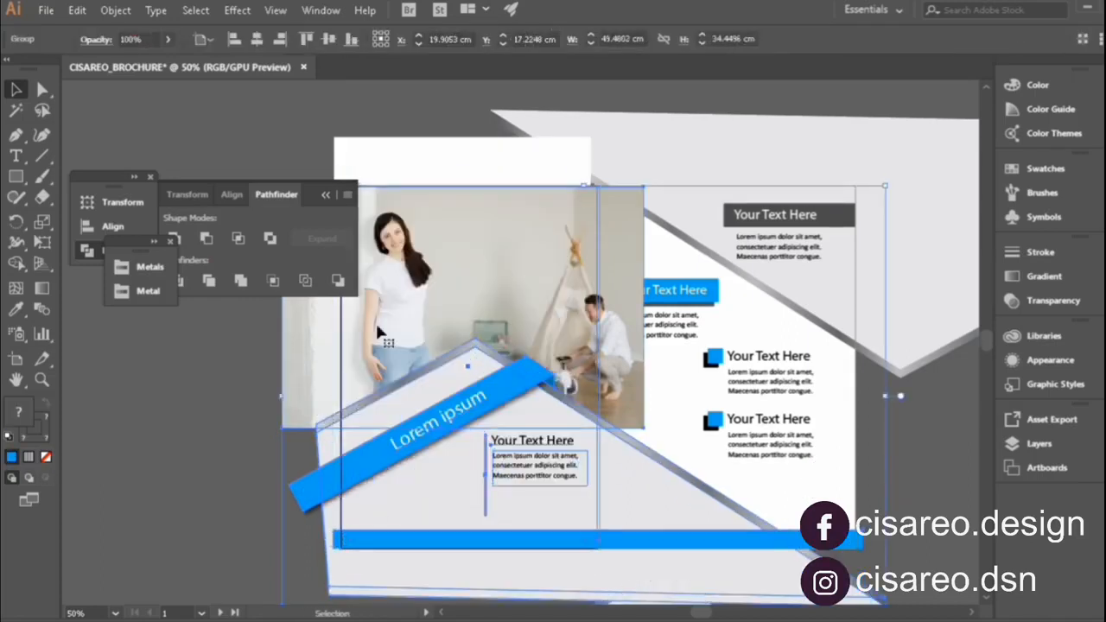
Bring the white page-sized rectangle to the front and center it horizontally and vertically on the first page's artboard
click(490, 171)
right_click(520, 154)
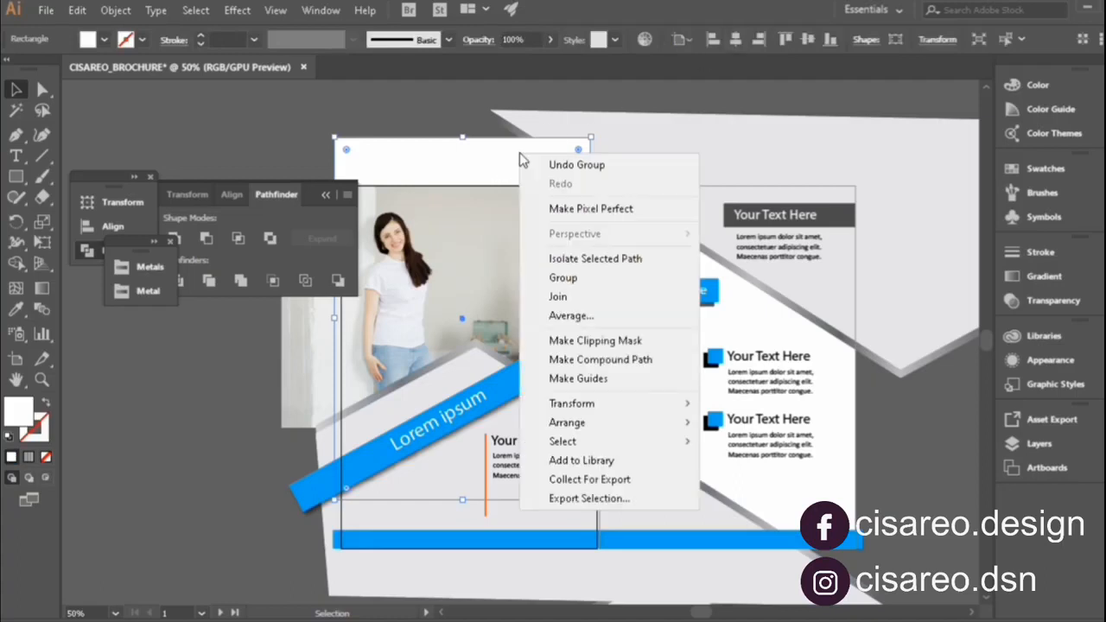
mouse_move(603, 430)
click(802, 422)
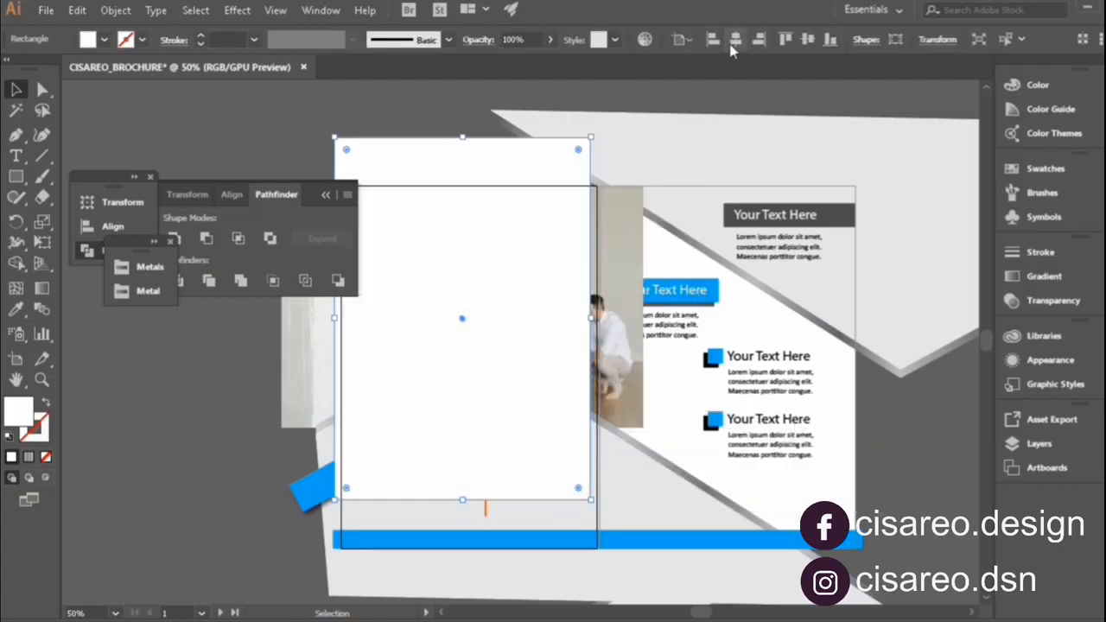
click(735, 38)
click(807, 39)
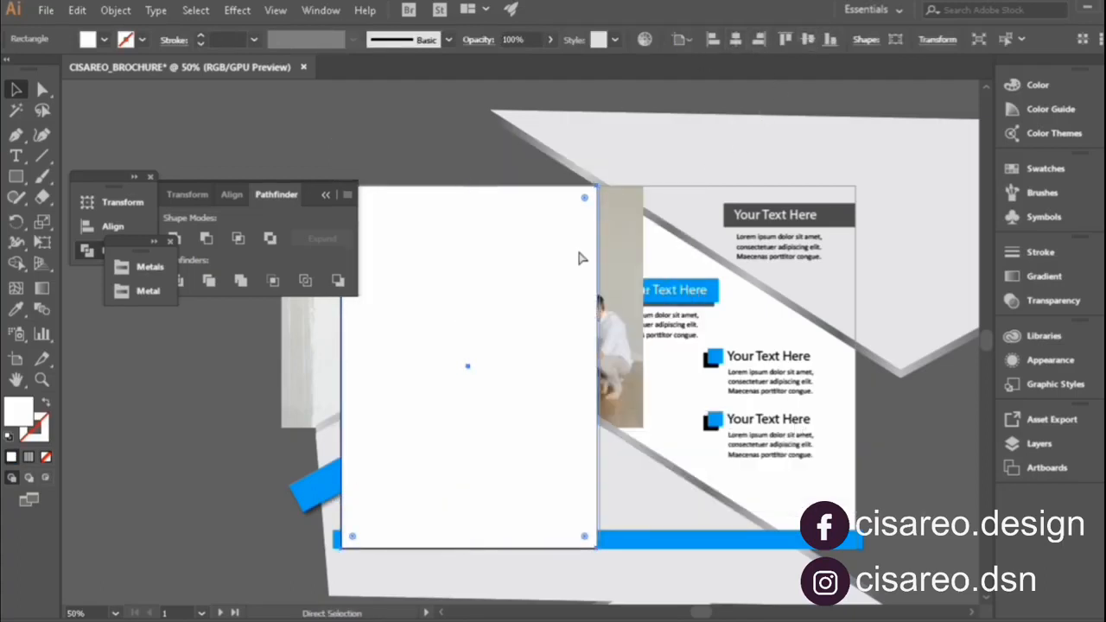
Duplicate the white rectangle beside the first page and clip that page's grouped artwork to the original with a clipping mask
drag(576, 246, 216, 309)
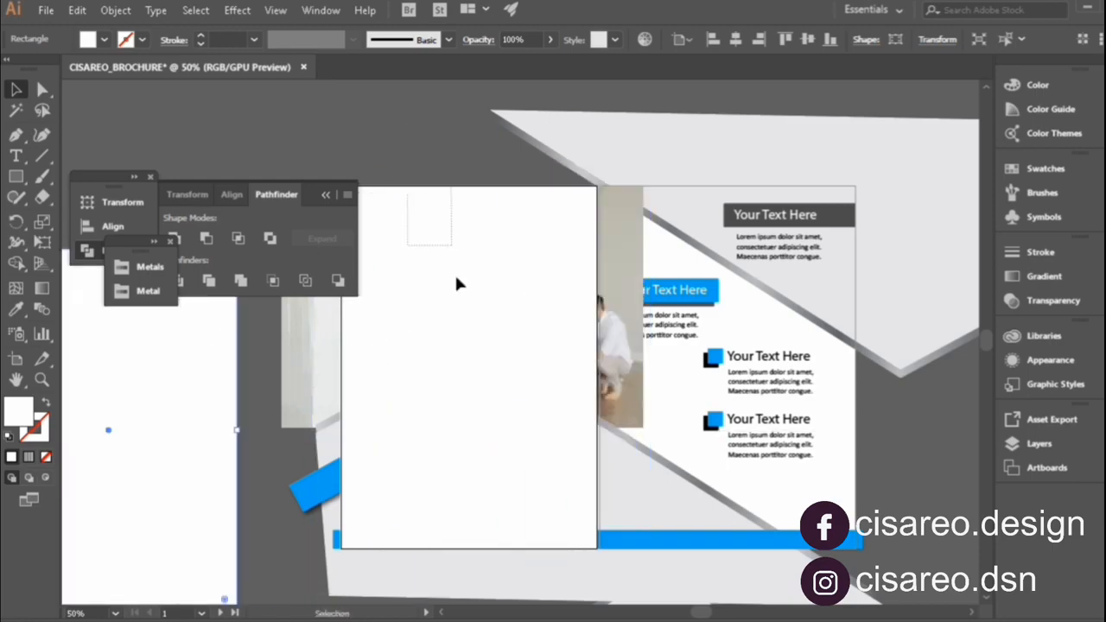
drag(456, 277, 461, 305)
right_click(461, 306)
click(549, 439)
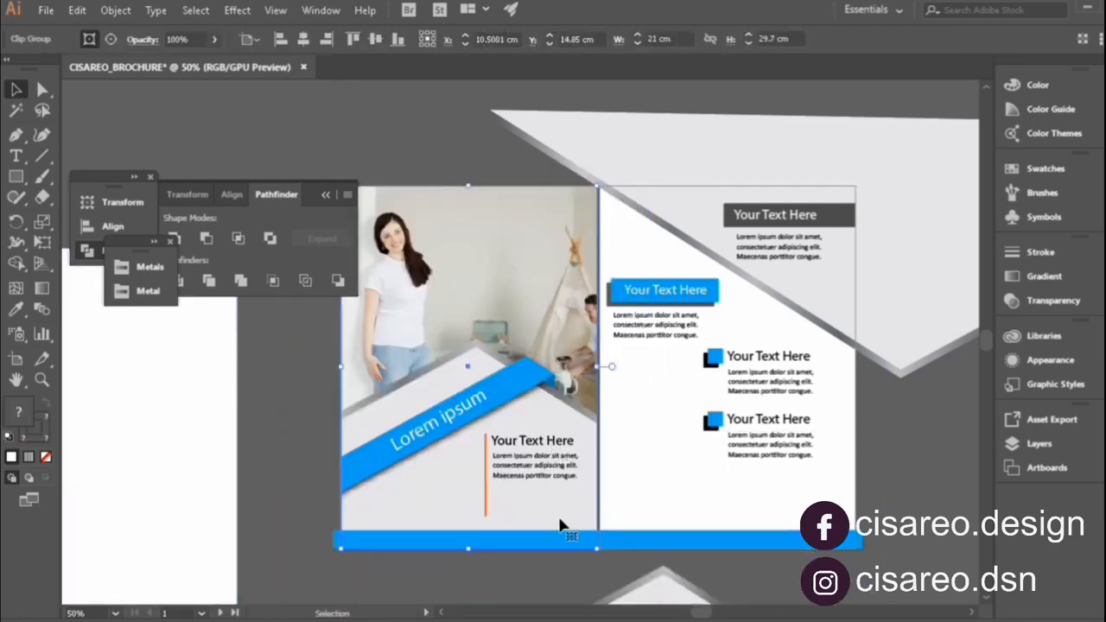
click(510, 584)
Move the spare white rectangle against the first page and place the loose metallic-edged roof shape over the lower part of the pages
scroll(389, 536, up, 1)
drag(130, 448, 235, 385)
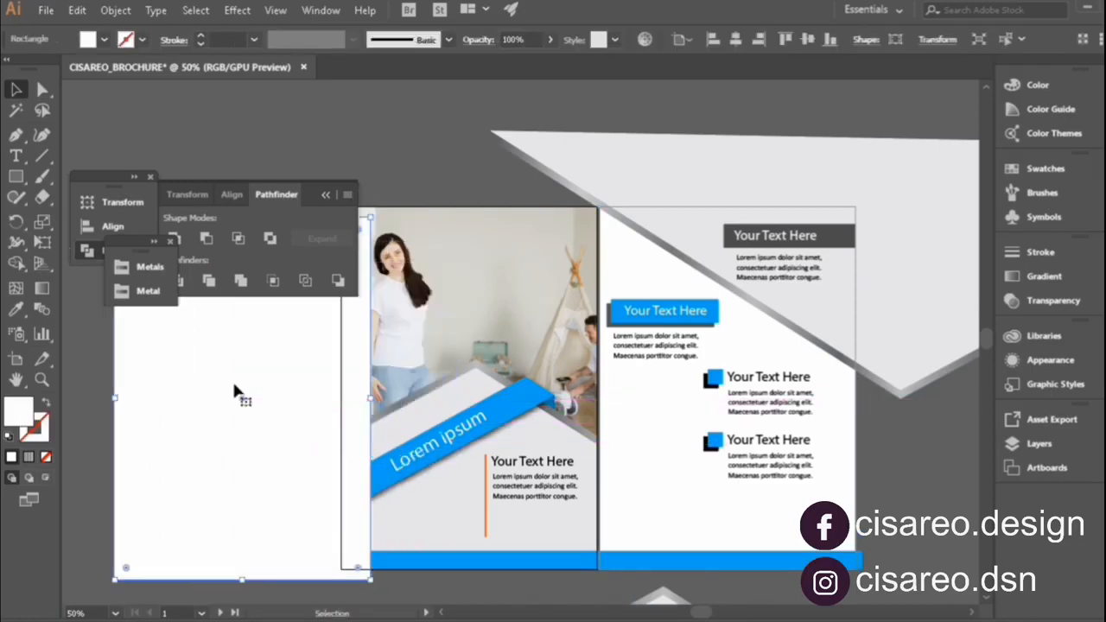
scroll(230, 363, down, 3)
scroll(467, 415, down, 5)
drag(698, 493, 517, 265)
click(628, 521)
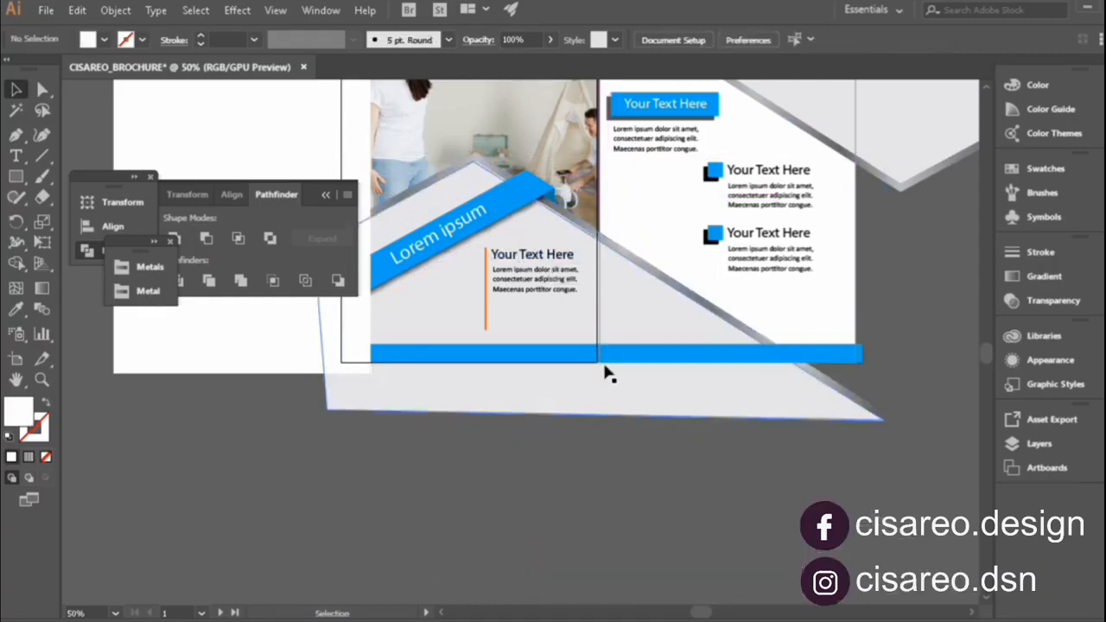
Shift the second page's metallic-edged roof shape so its sloping edge roughly continues the first page's edge at the page boundary
mouse_move(617, 383)
mouse_down()
mouse_move(635, 393)
mouse_move(631, 381)
mouse_up()
click(41, 380)
click(537, 247)
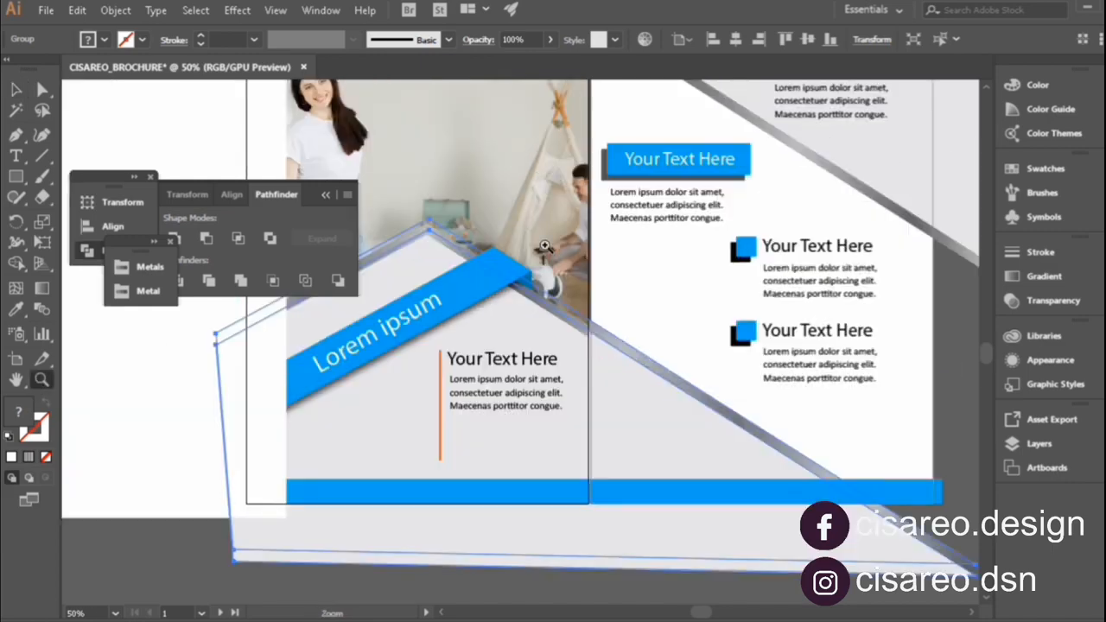
click(492, 346)
click(14, 89)
scroll(731, 428, down, 1)
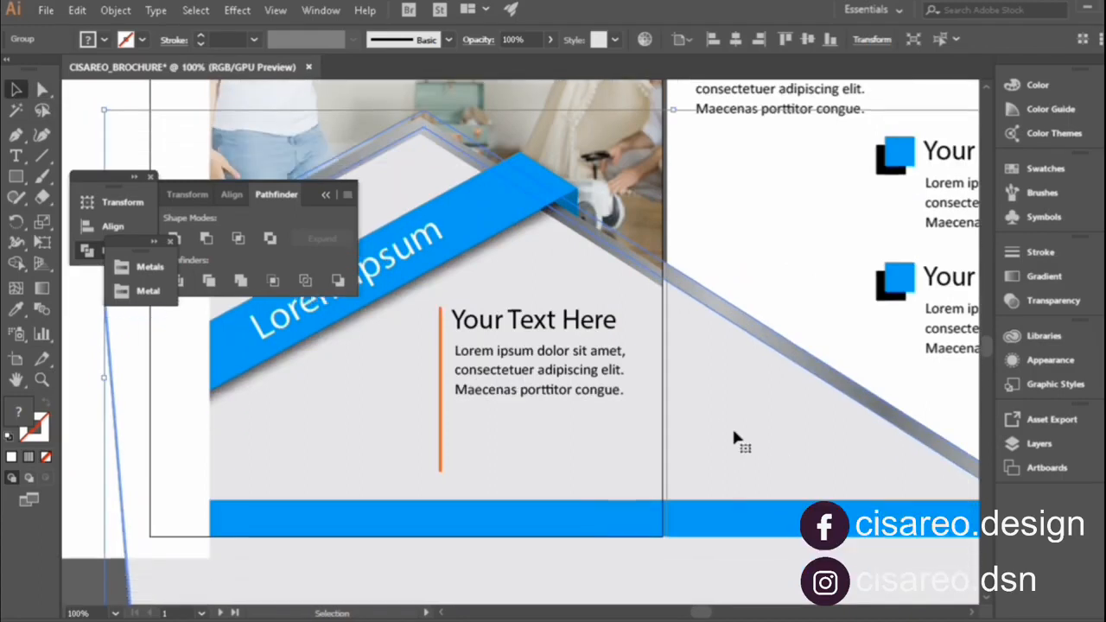
drag(772, 404, 734, 315)
key(shift+Down)
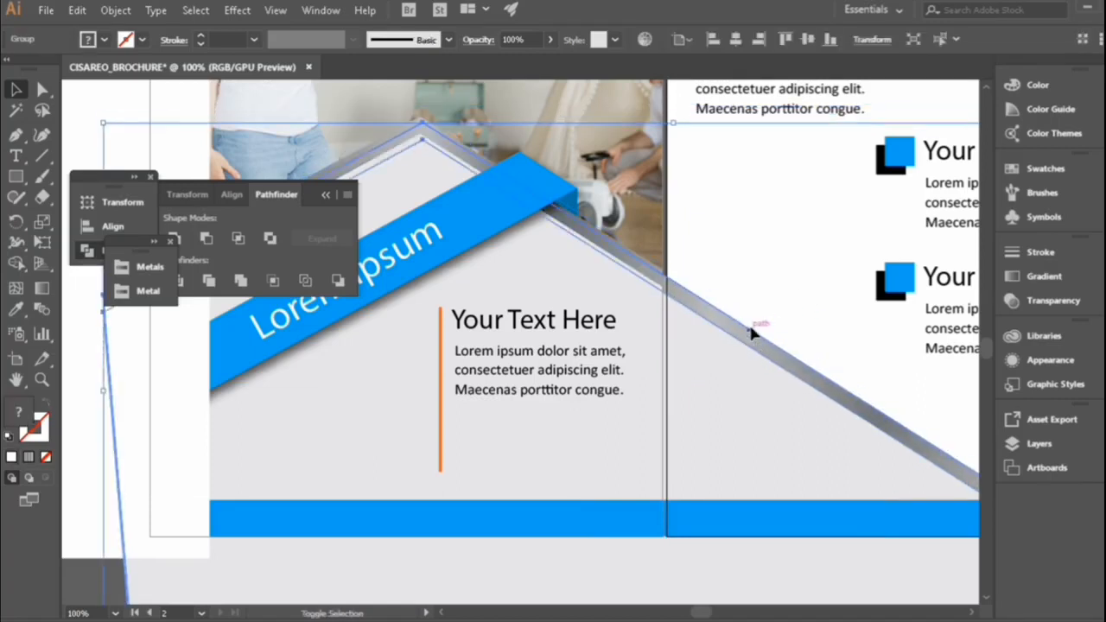
Nudge the roof shape slightly up and to the left until its metallic edge lines up with the first page's roof
key(Up)
key(Up)
key(Up)
key(Up)
key(Up)
key(Right)
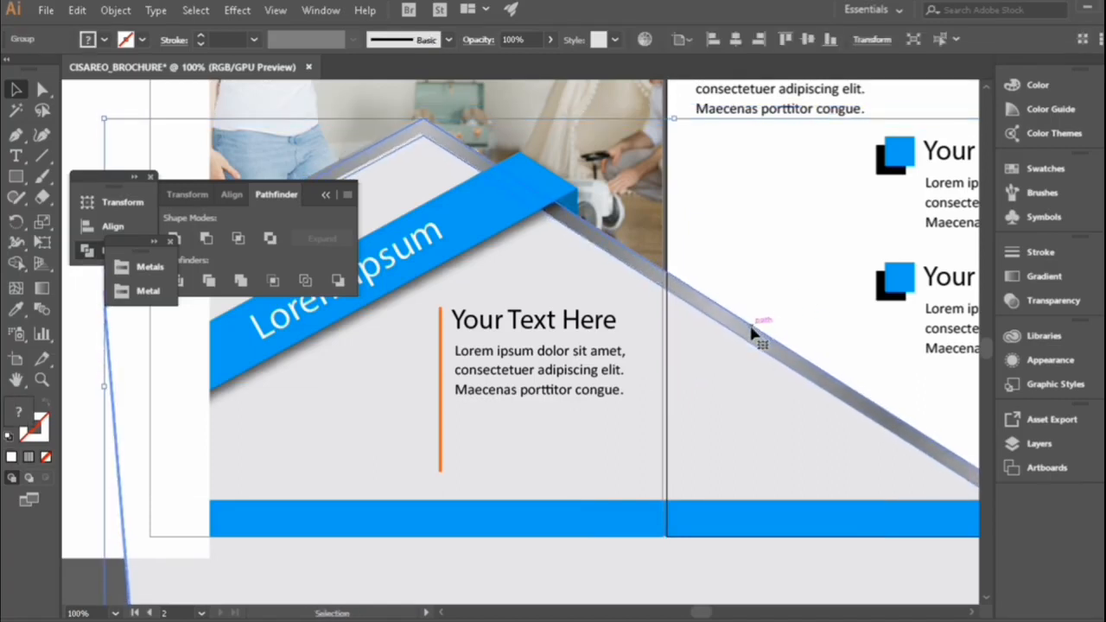
key(Left)
key(Left)
key(Left)
key(Left)
key(Left)
key(Up)
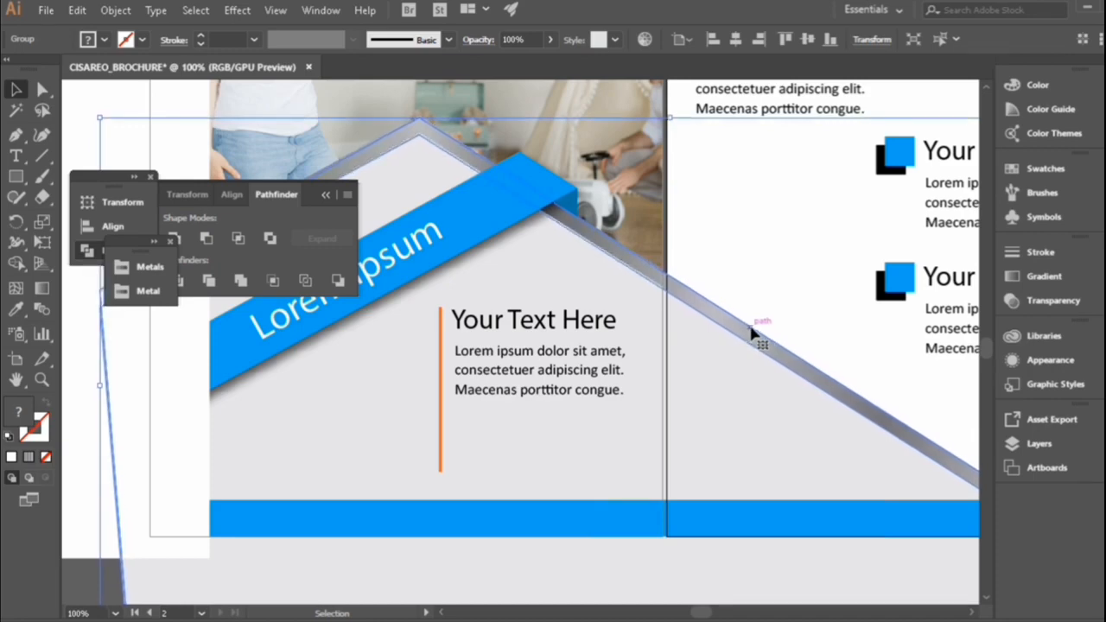
key(Right)
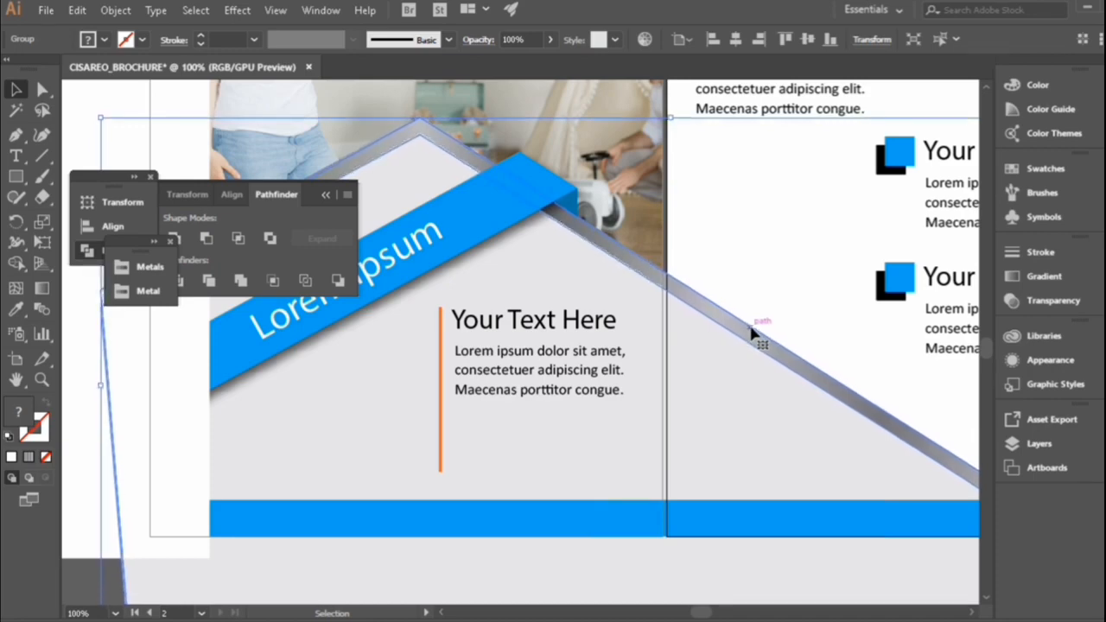
click(786, 299)
Ungroup the large metallic-edged shape at the upper part of the second page
scroll(593, 477, down, 4)
click(115, 613)
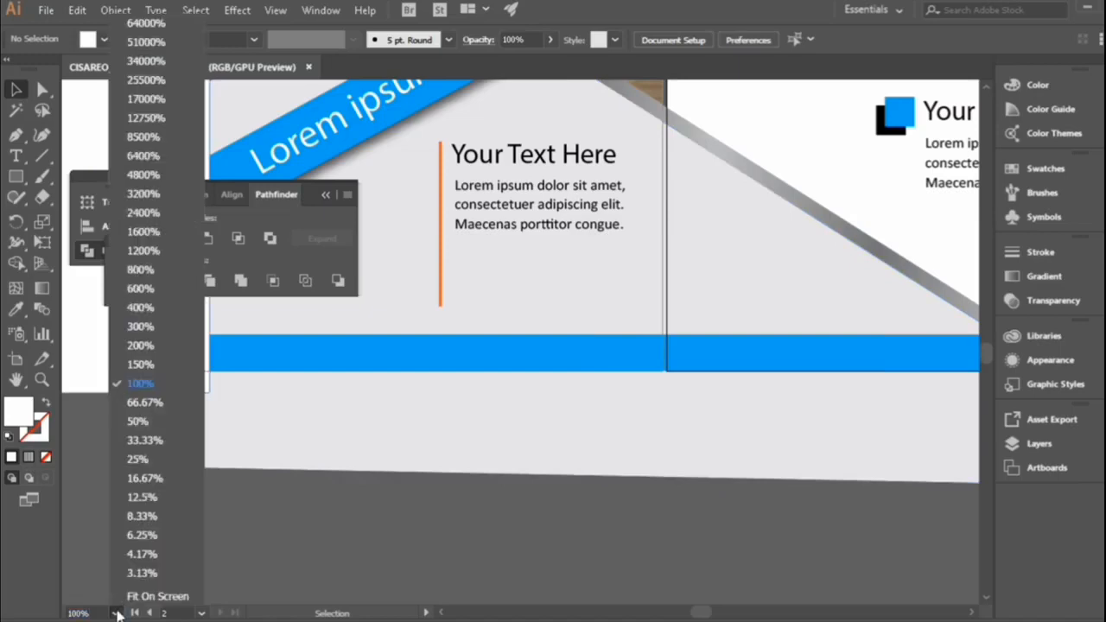
click(143, 423)
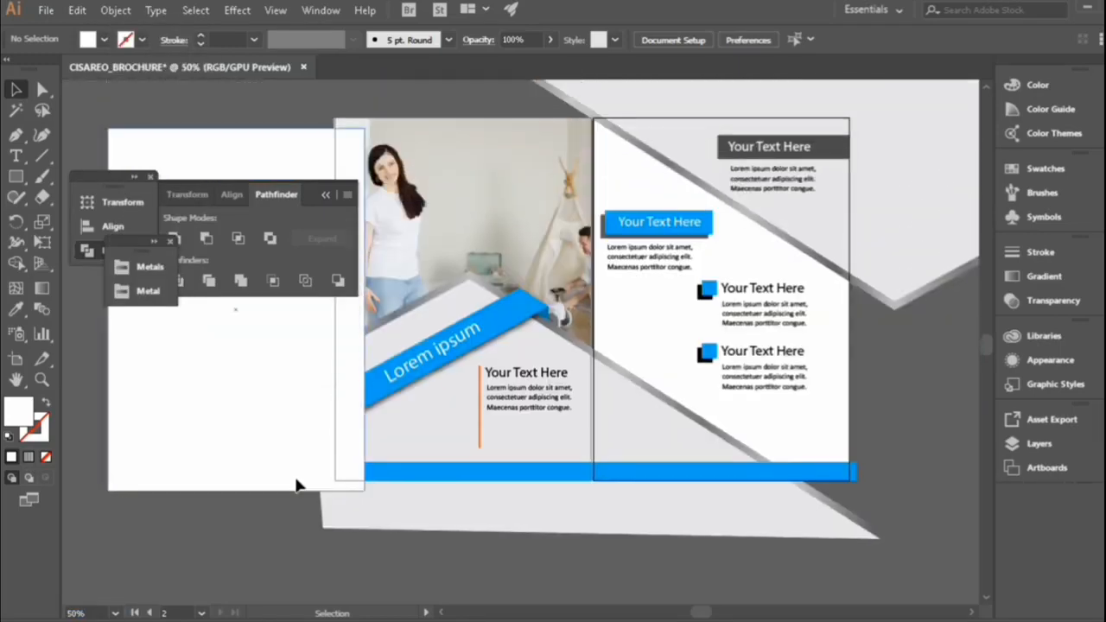
scroll(918, 398, up, 2)
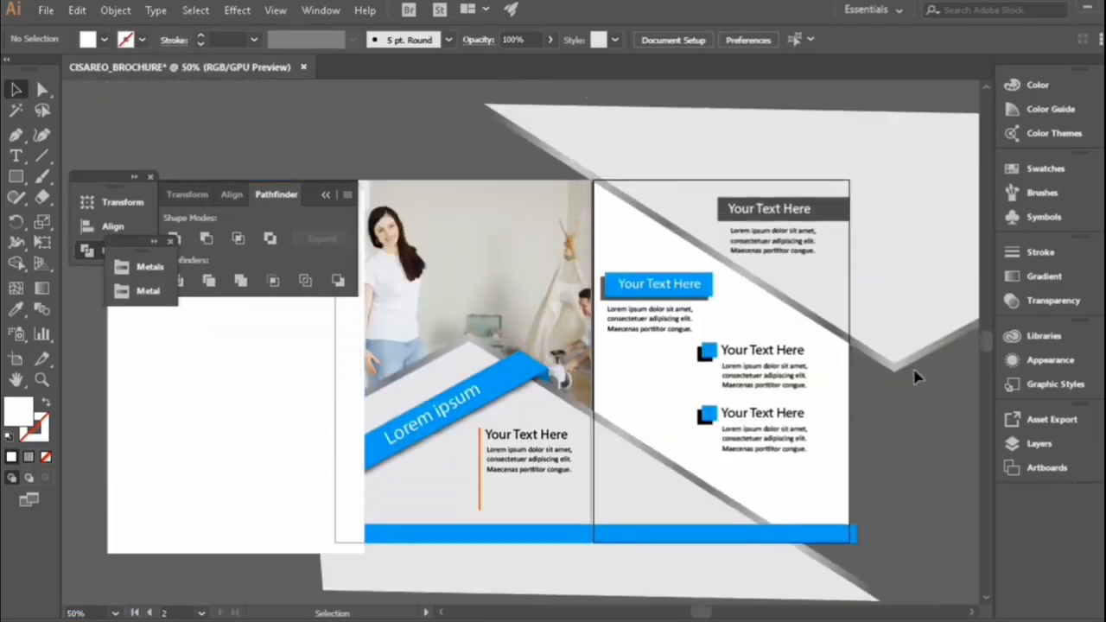
click(899, 309)
scroll(903, 311, up, 1)
right_click(899, 302)
key(Escape)
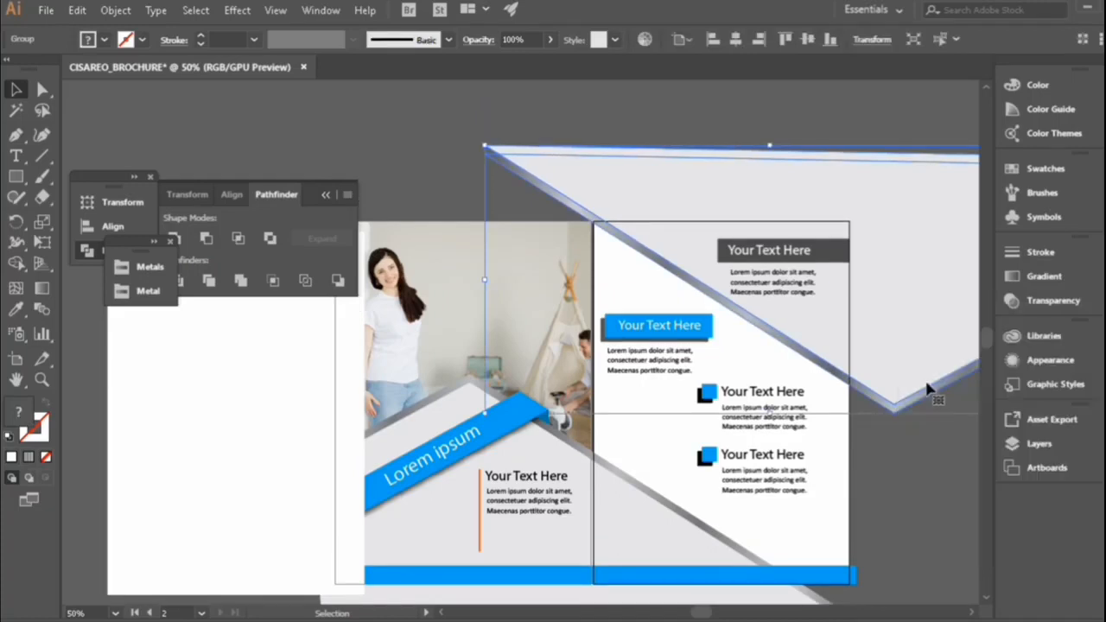
click(830, 101)
Try to fill the light grey face of the upper shape with the metallic linear gradient
click(922, 237)
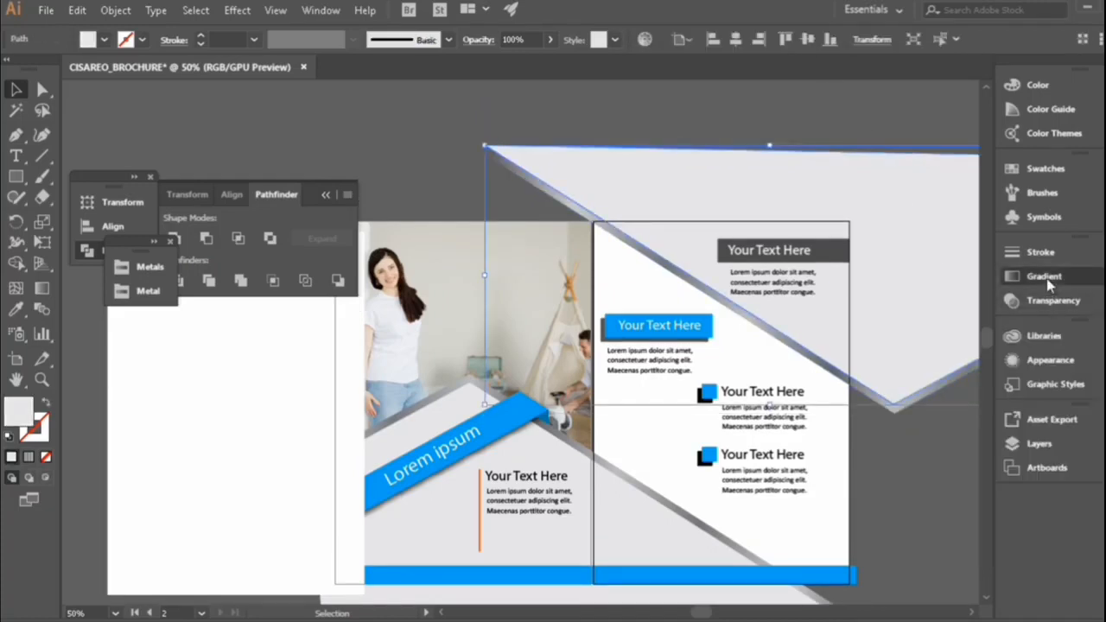
click(1046, 279)
click(899, 375)
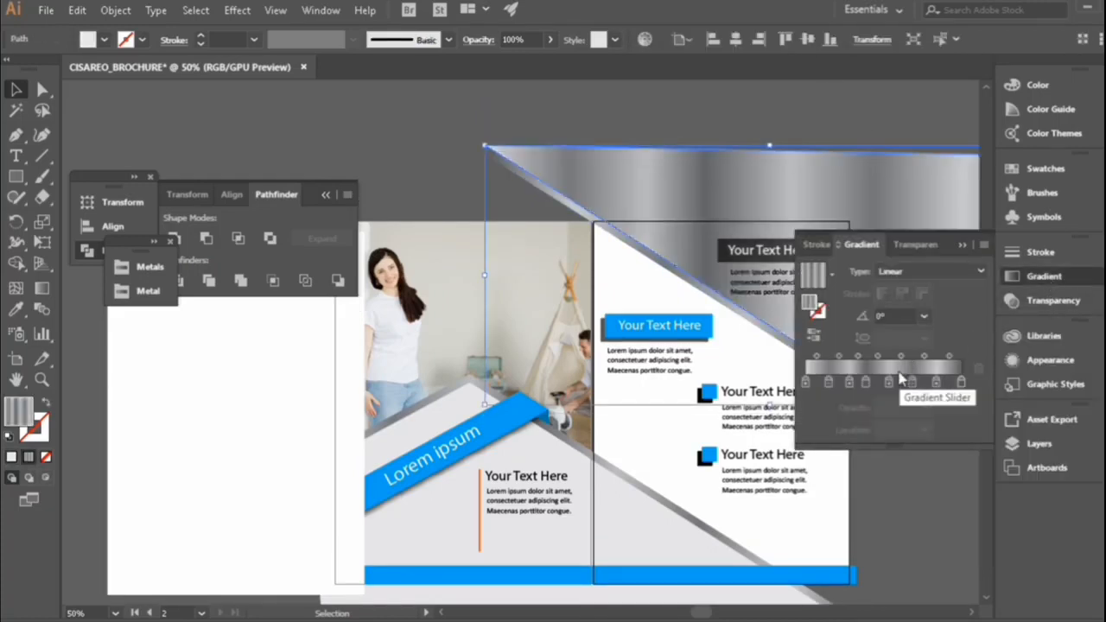
key(ctrl+z)
click(666, 113)
click(699, 179)
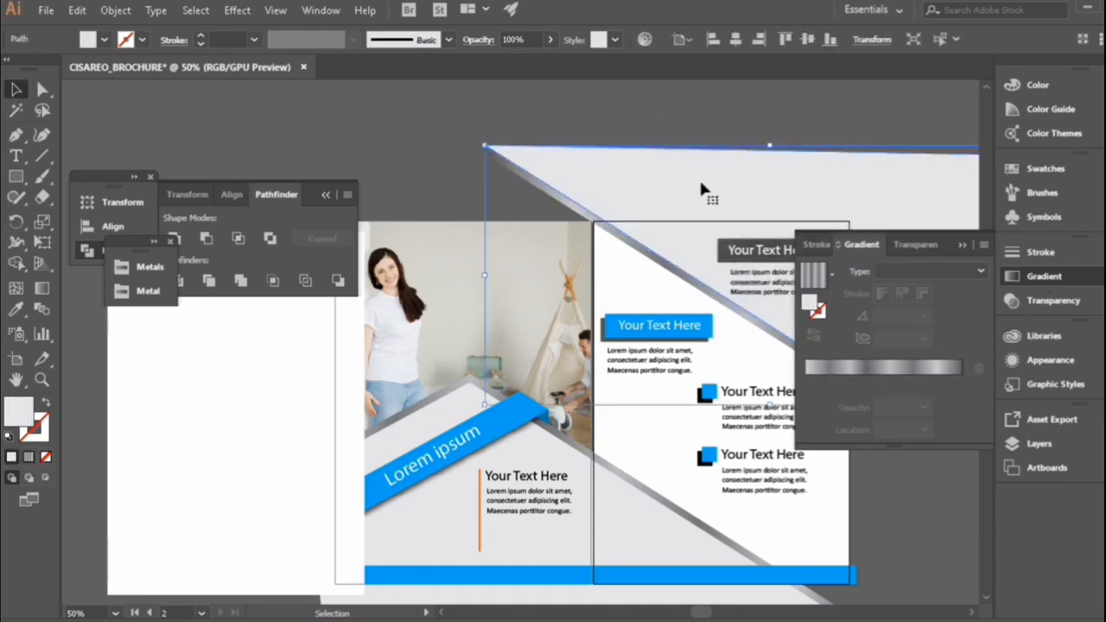
click(962, 245)
click(885, 123)
Group all of the second page's shapes, metallic edges, title bars and text
scroll(95, 147, down, 1)
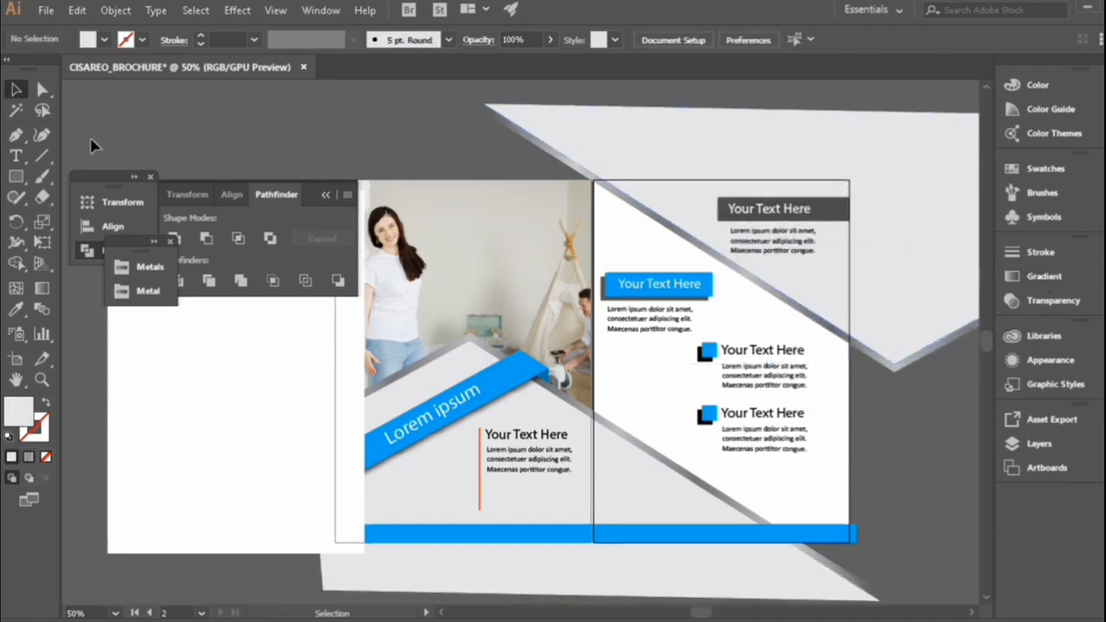
scroll(236, 367, down, 1)
scroll(592, 242, up, 2)
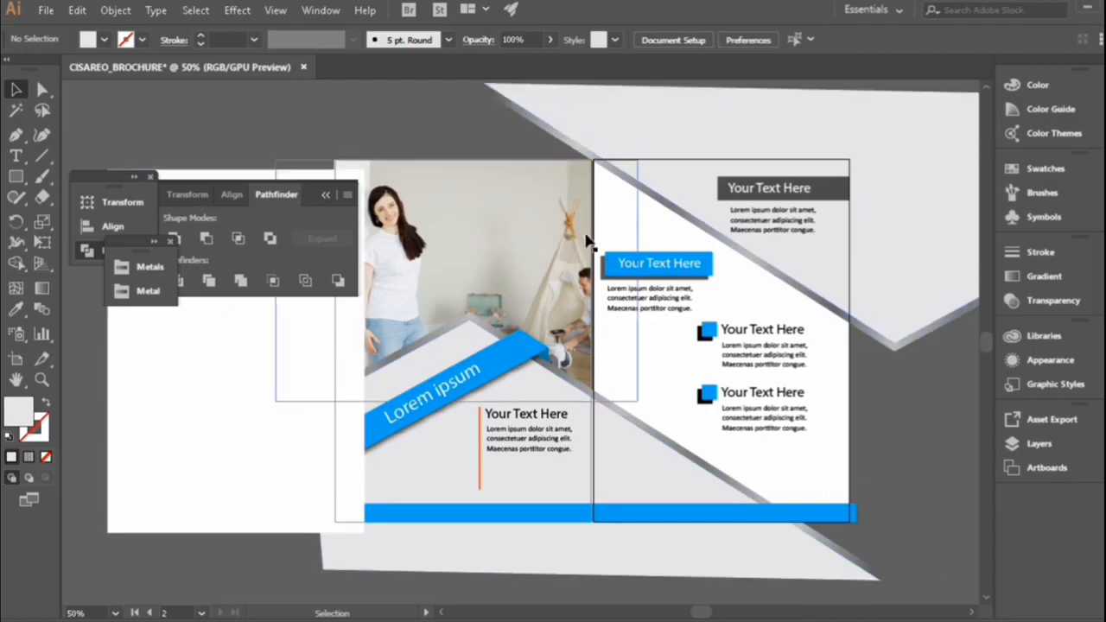
scroll(916, 605, down, 1)
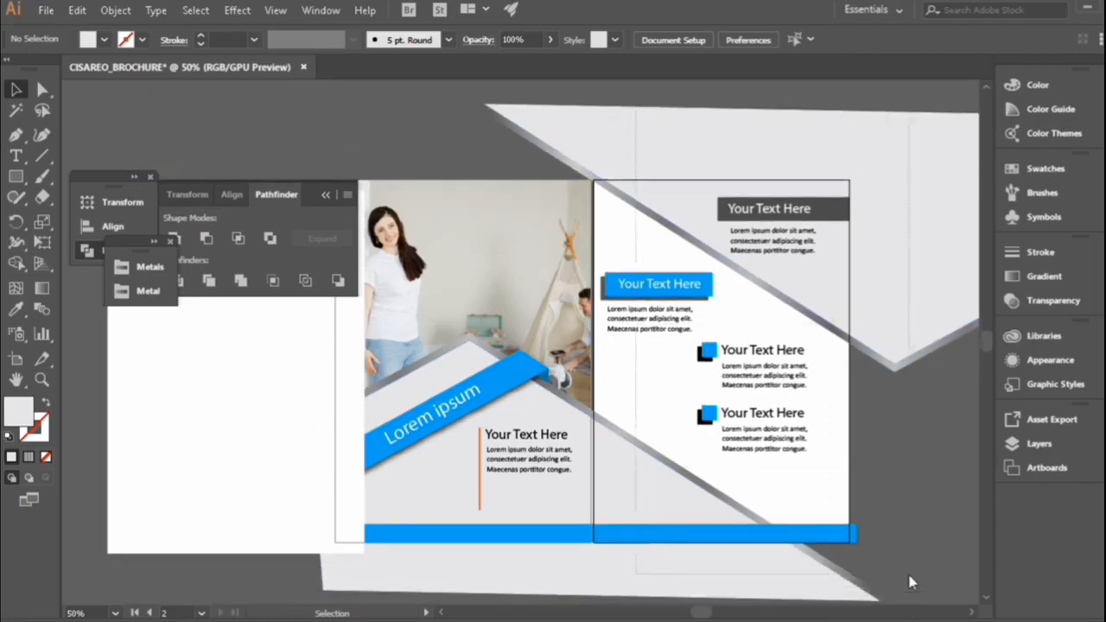
key(ctrl+a)
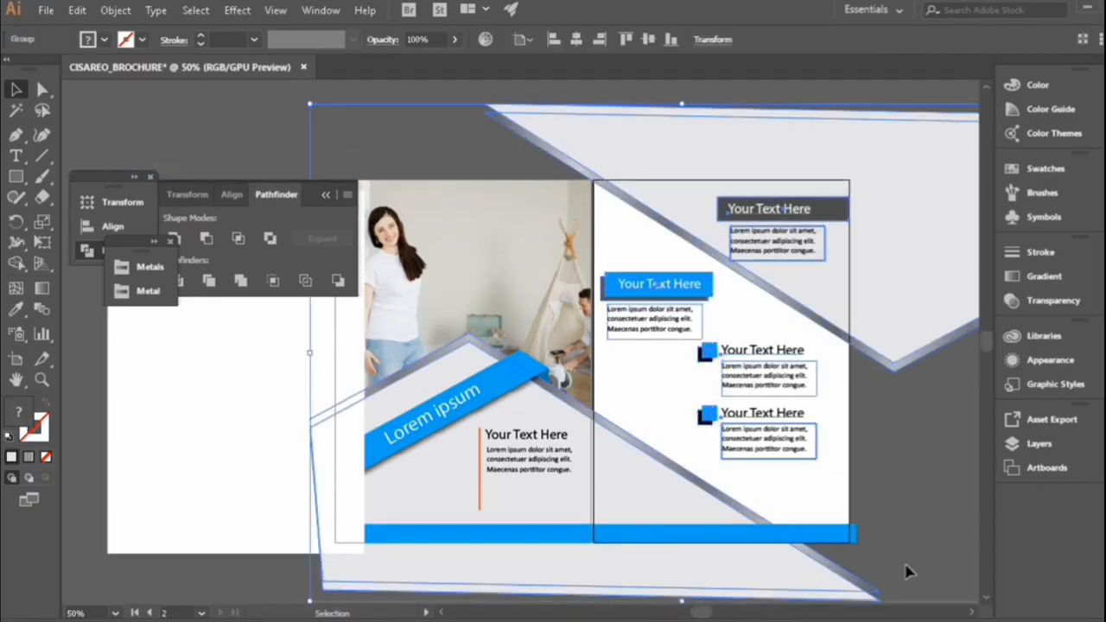
Bring the spare white rectangle to the front and center it horizontally and vertically on the second page's artboard
click(199, 398)
right_click(198, 395)
mouse_move(369, 312)
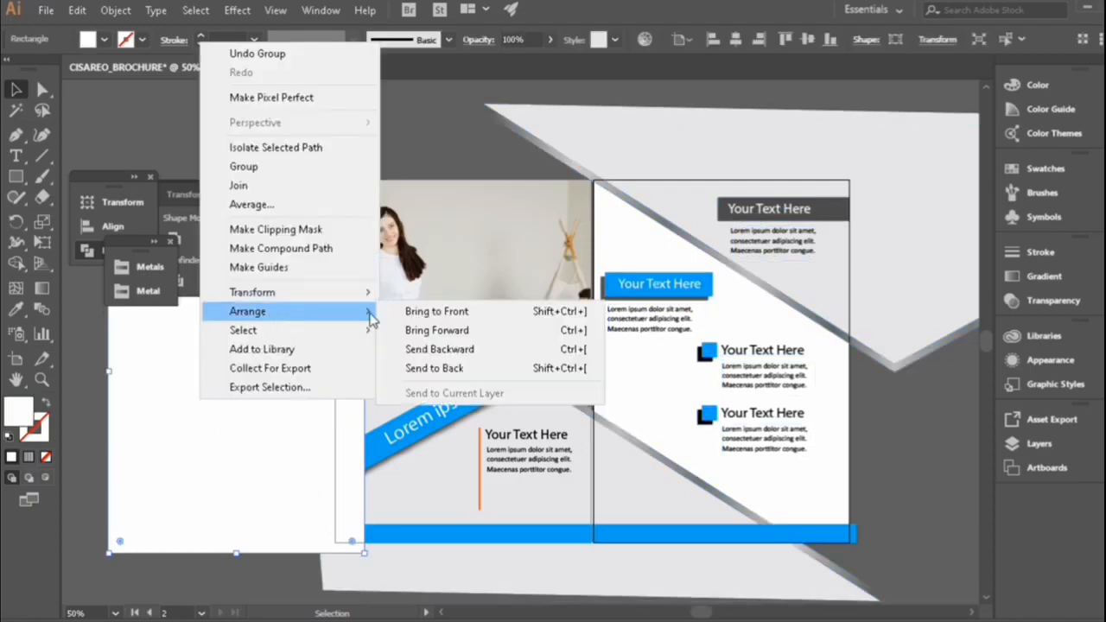
click(413, 312)
drag(314, 396, 808, 384)
click(741, 39)
click(807, 40)
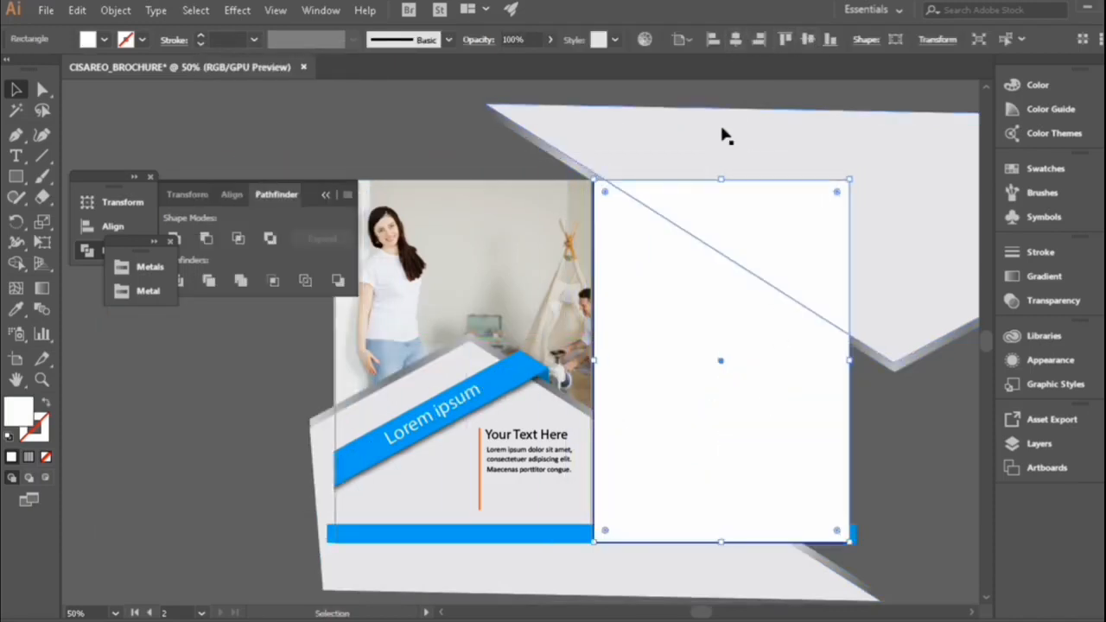
Try to clip the second page's grouped artwork to the white rectangle with a clipping mask
scroll(724, 135, up, 2)
click(656, 141)
drag(622, 119, 733, 303)
right_click(735, 304)
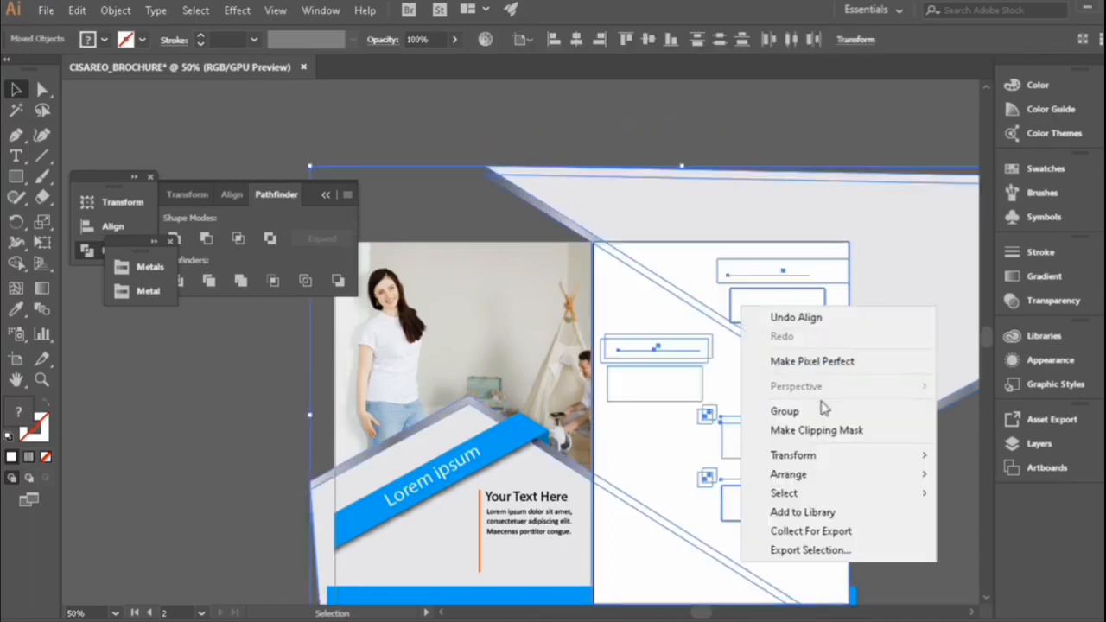
click(828, 426)
click(797, 213)
scroll(795, 209, down, 3)
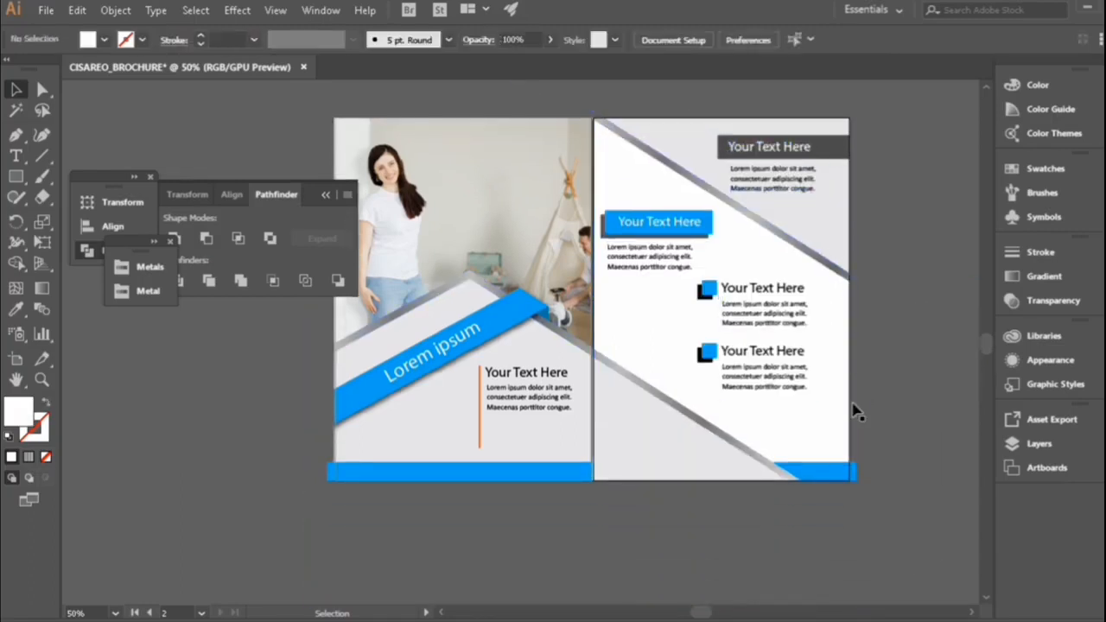
Undo the second page's clipping mask and unlock the blue bar along the bottom
drag(858, 478, 899, 463)
click(115, 11)
click(197, 107)
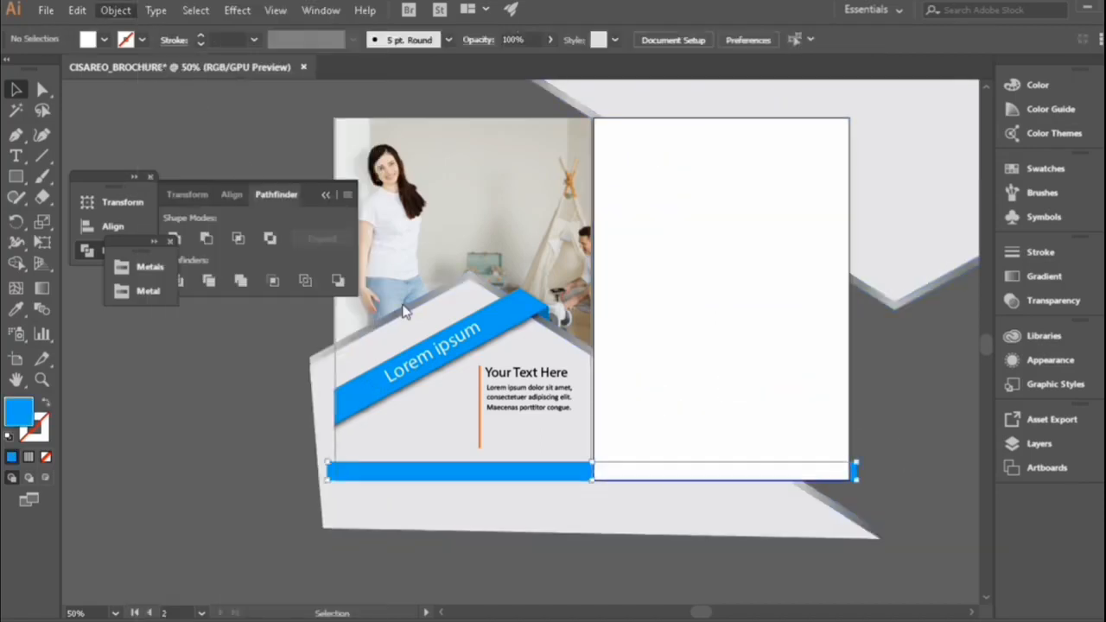
Move the white page-sized rectangle off the second page, over the lower part of the first page
click(906, 457)
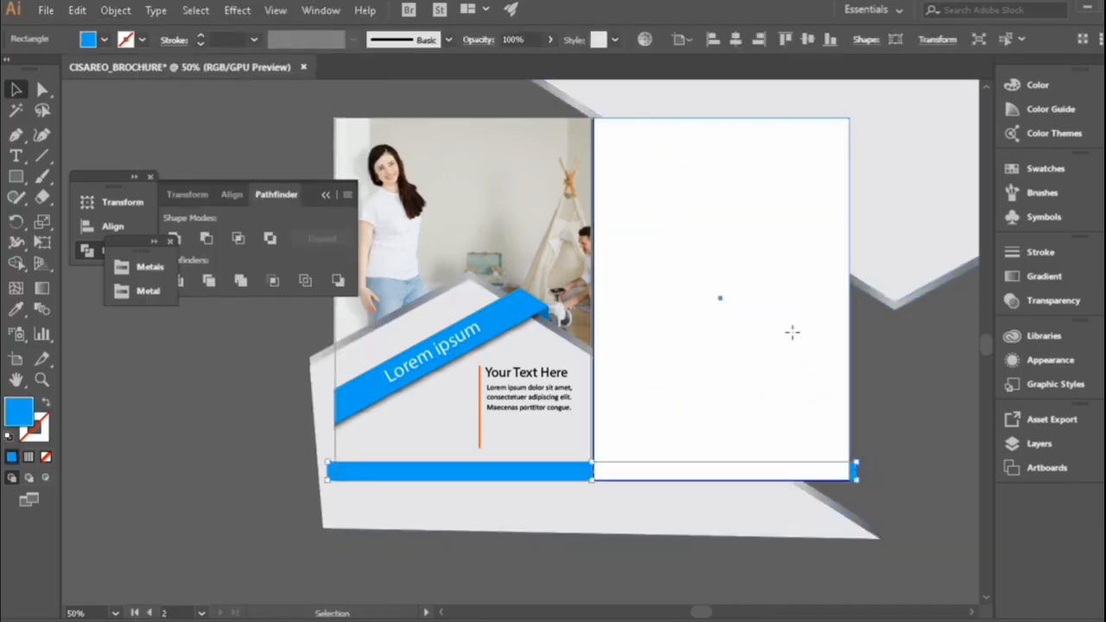
drag(792, 328, 525, 437)
click(930, 437)
Lock the second page's blue bottom bar and the large metallic-edged shape at its upper part
click(851, 471)
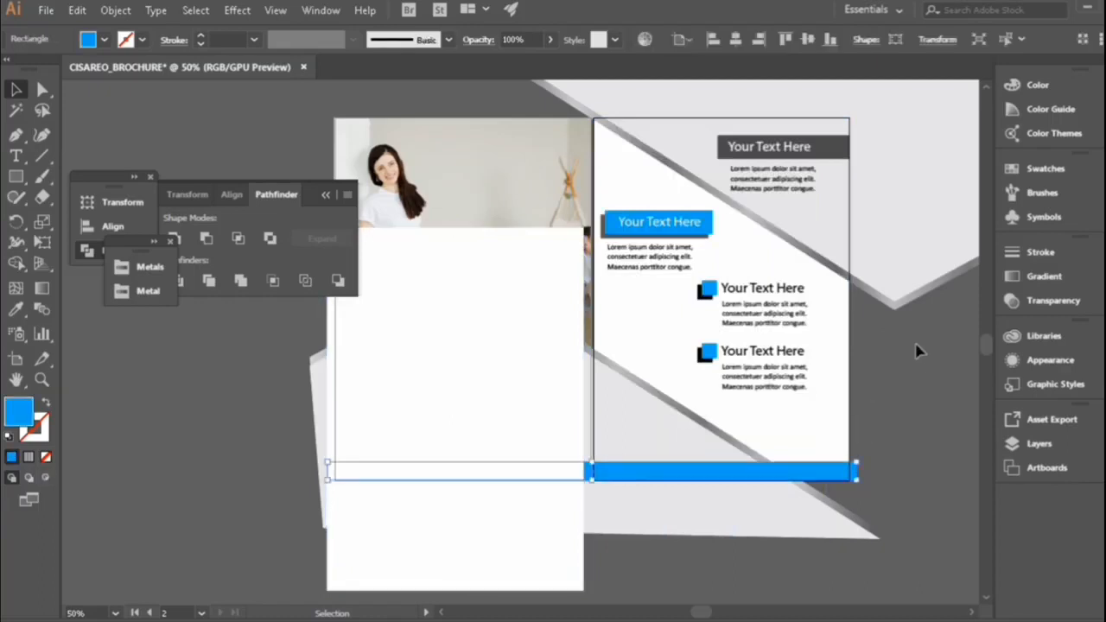
key(ctrl+2)
click(895, 299)
key(ctrl+2)
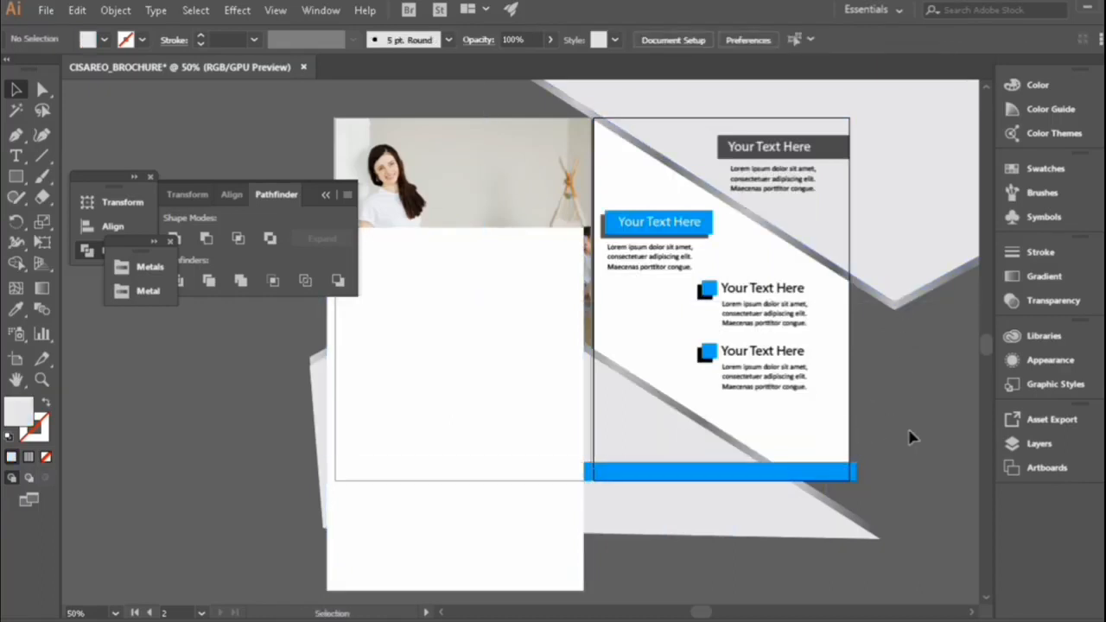
Group all the unlocked artwork and text of the second page
key(ctrl+a)
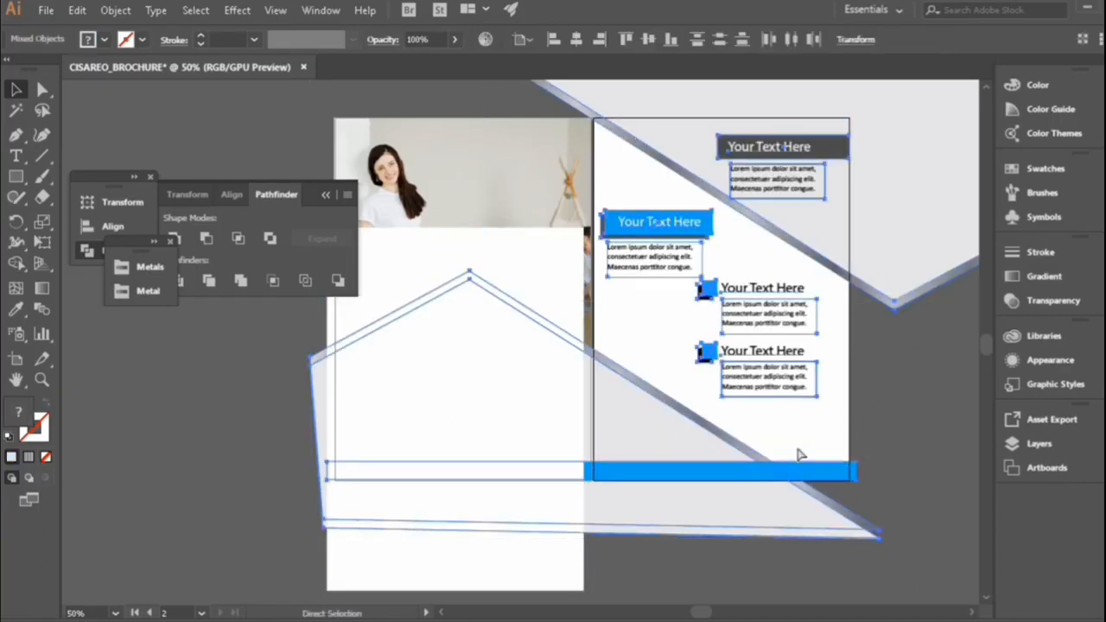
key(ctrl+t)
click(787, 403)
click(776, 104)
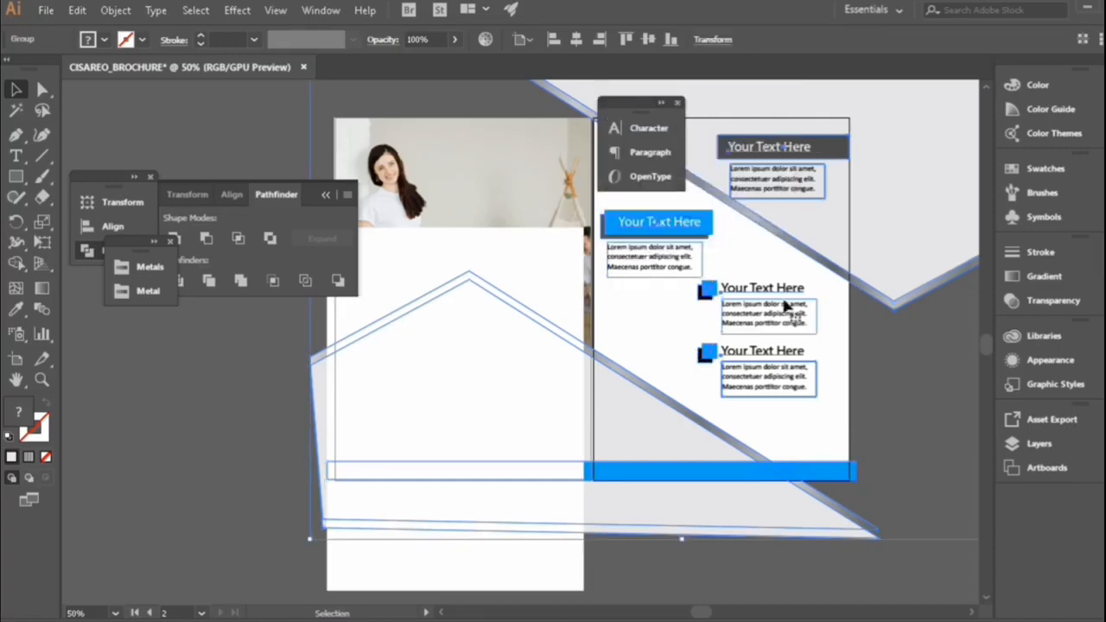
click(864, 432)
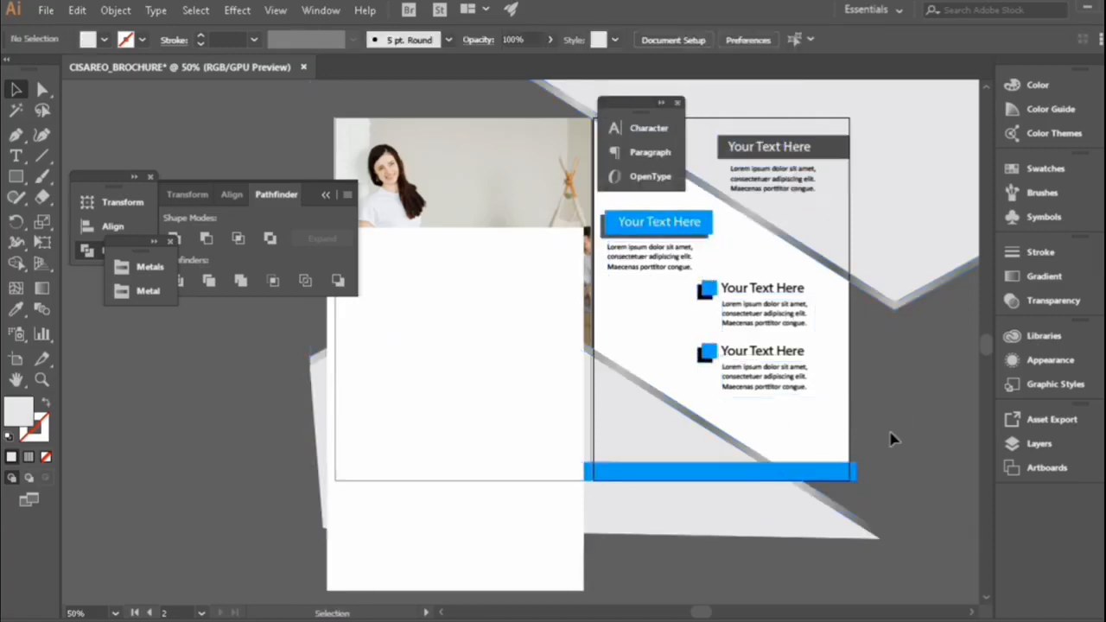
Align the white page-sized rectangle to the second page's artboard, right-aligned horizontally and centred vertically
click(856, 471)
click(527, 560)
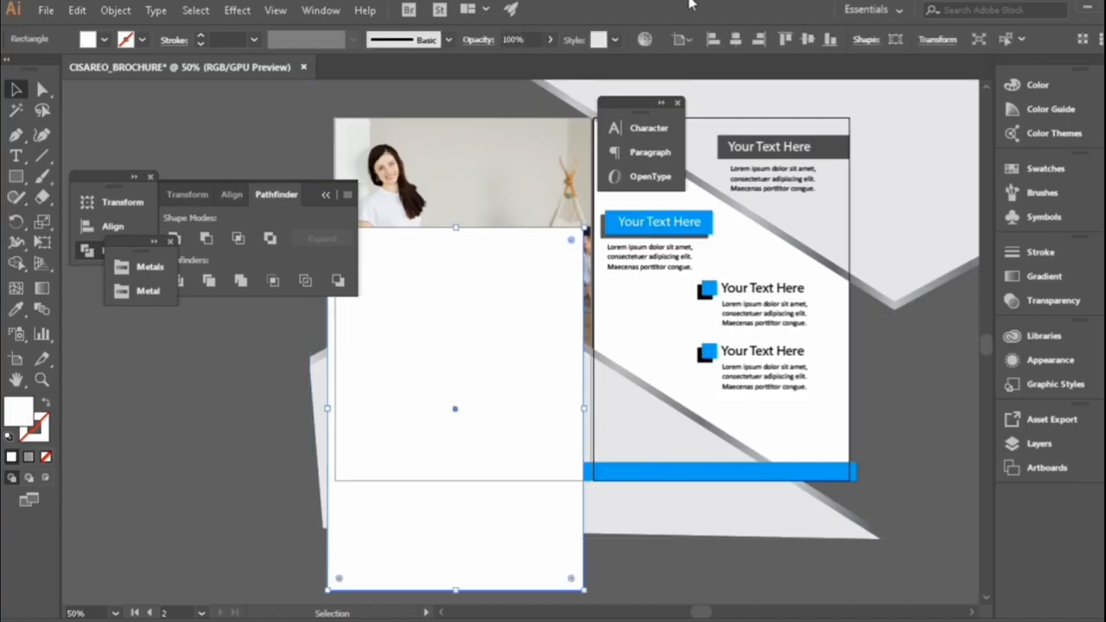
click(758, 39)
click(807, 39)
scroll(804, 134, up, 4)
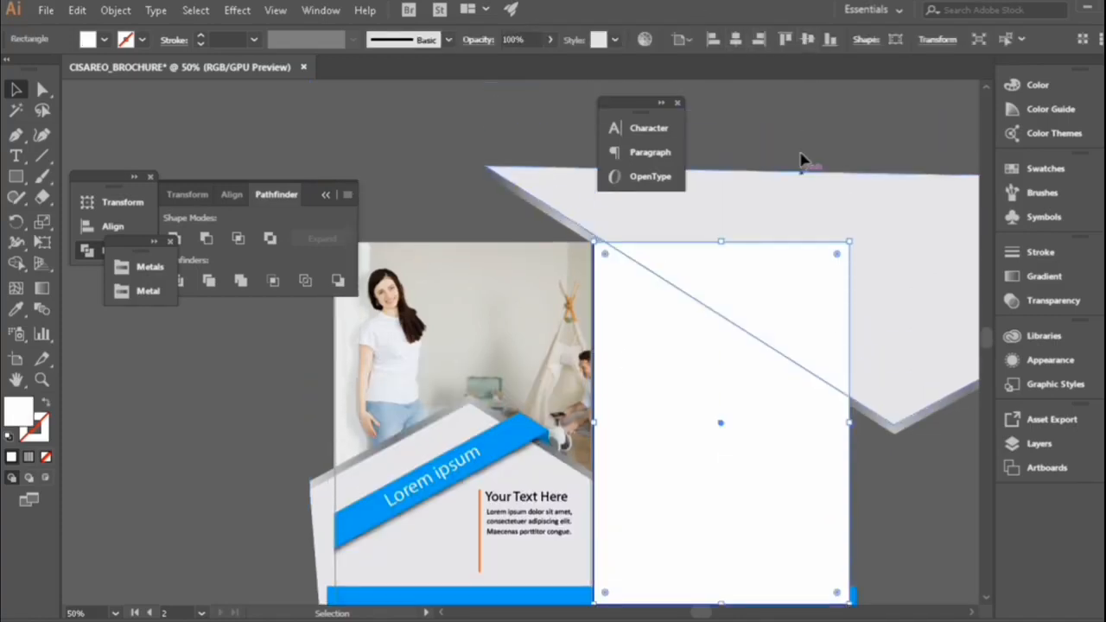
Clip the second page's grouped artwork to the white page-sized rectangle with a clipping mask
click(734, 136)
key(ctrl+a)
right_click(825, 337)
click(899, 458)
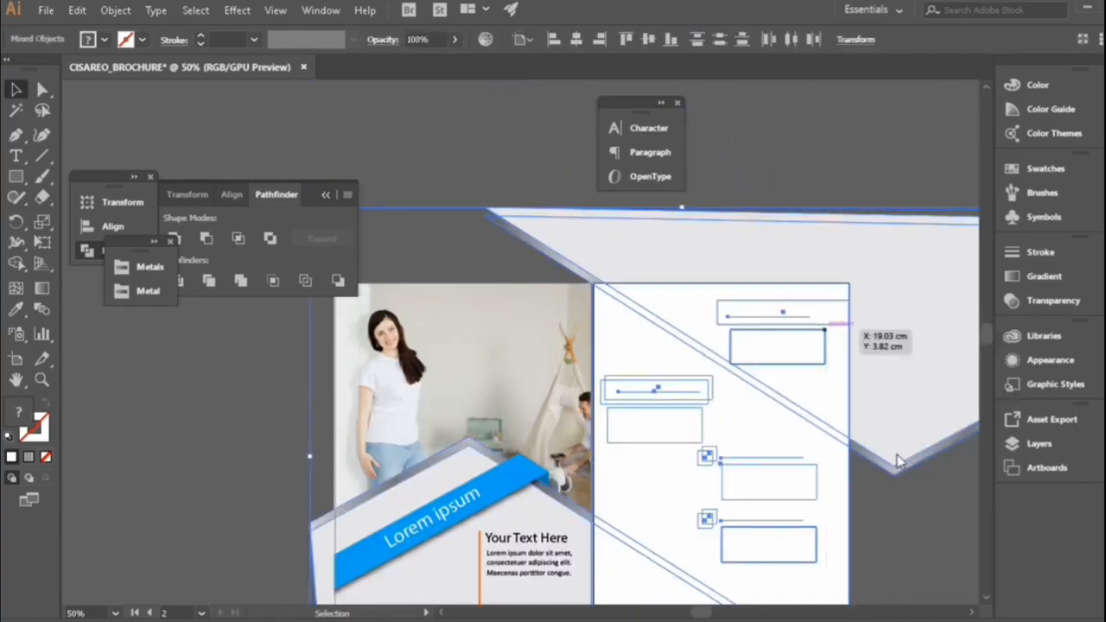
scroll(850, 379, down, 5)
click(911, 362)
scroll(912, 362, up, 2)
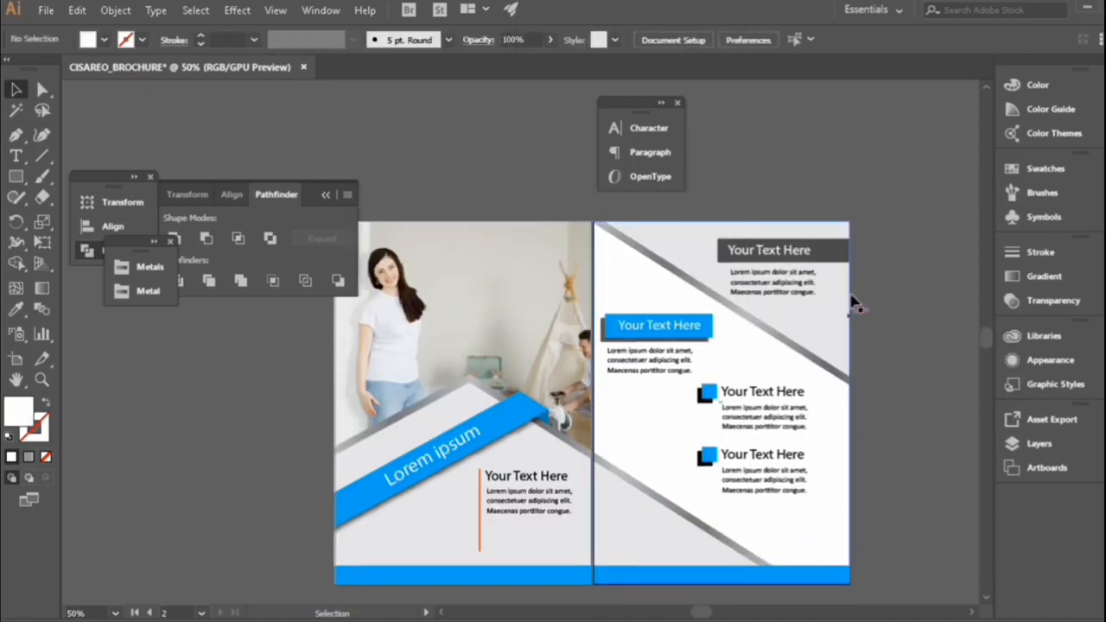
Close the floating Character panel and collapse the expanded Pathfinder panel
click(663, 104)
click(783, 107)
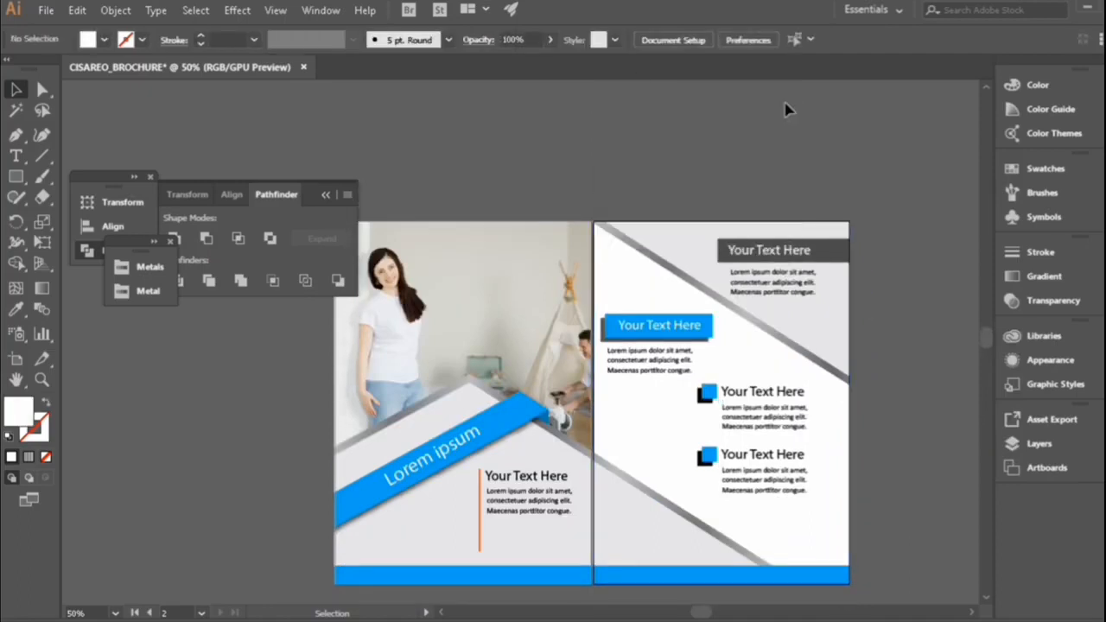
scroll(518, 156, down, 1)
click(326, 196)
scroll(285, 222, down, 2)
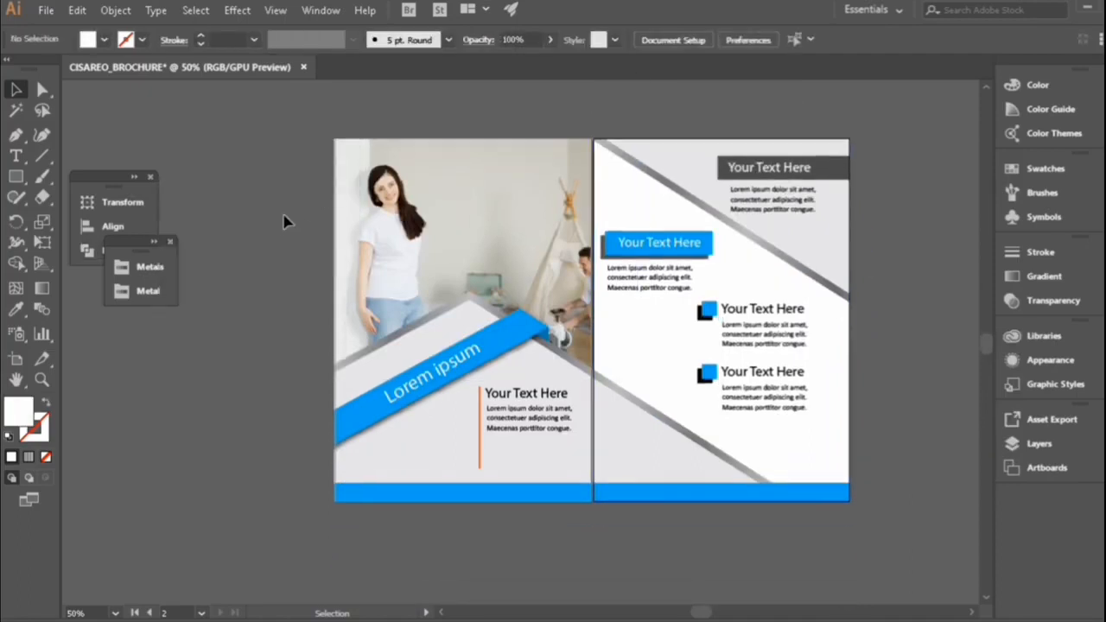
Draw a white horizontal rectangle over the upper part of the cover photo, ending at the first page's right edge
click(42, 380)
click(518, 321)
scroll(518, 320, up, 1)
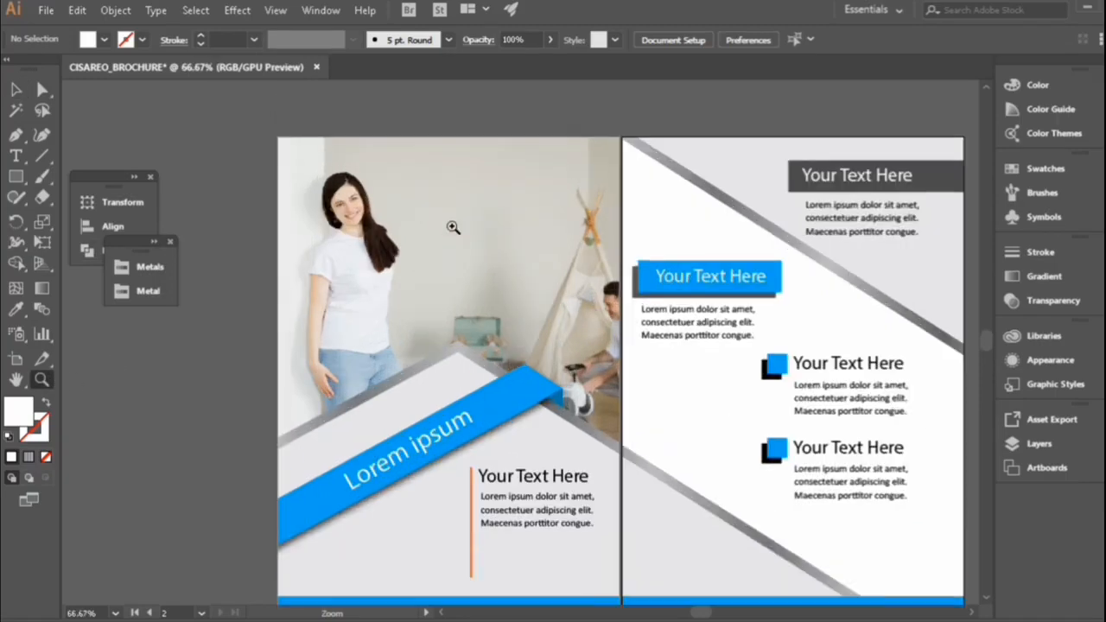
click(17, 176)
drag(436, 189, 620, 232)
key(v)
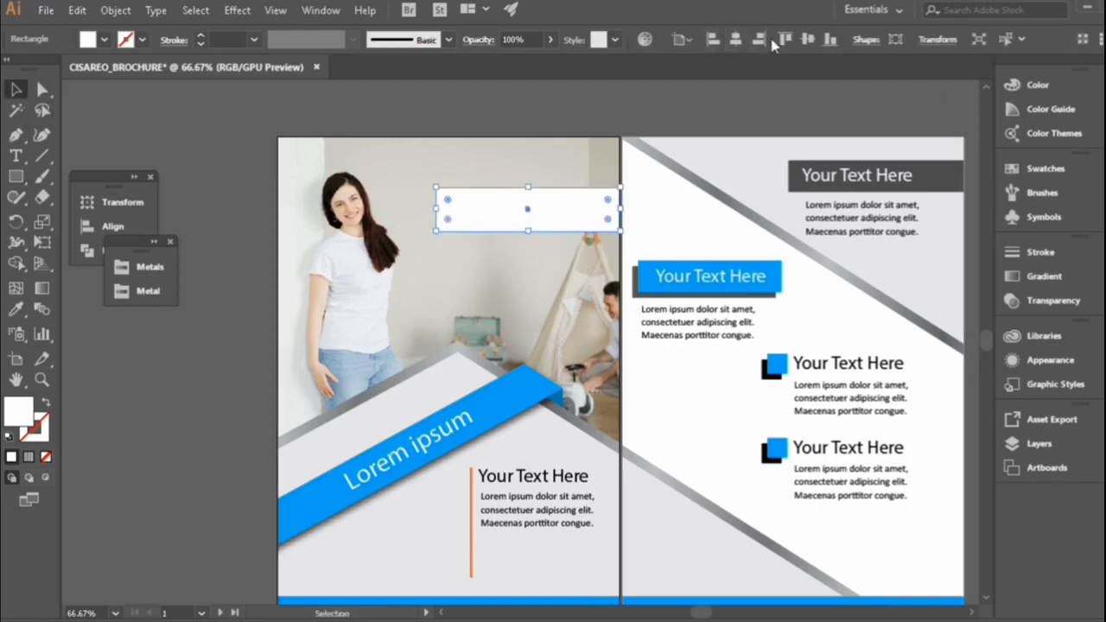
click(696, 95)
Copy the translucent dark fill of the second page's header bar onto the new rectangle with the Eyedropper
click(570, 195)
click(17, 311)
click(940, 179)
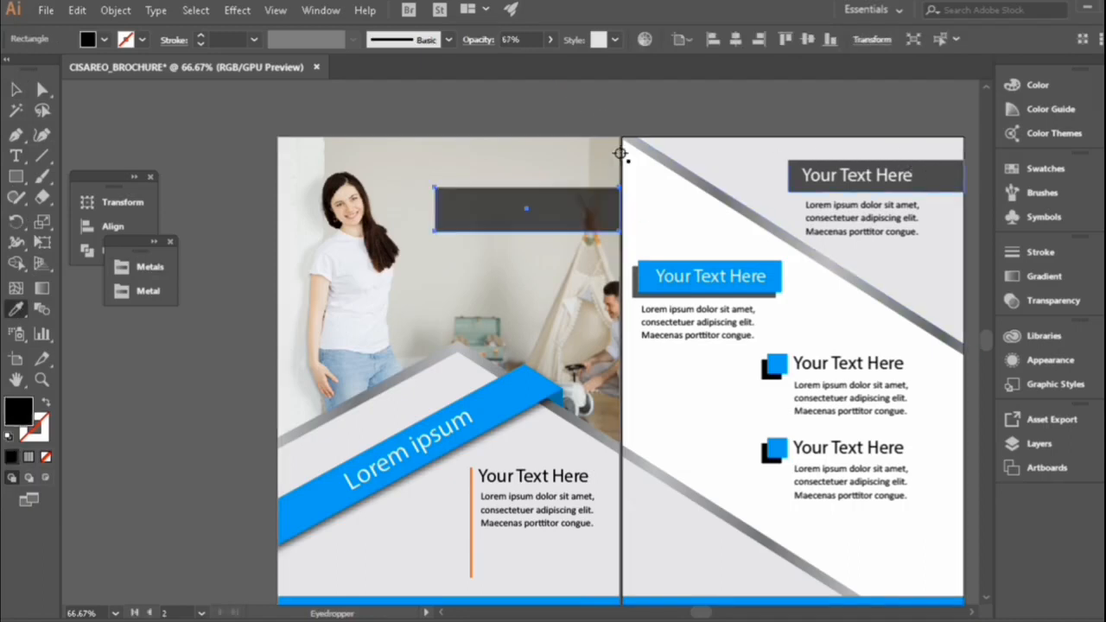
Add the text BROCHURE on the dark bar over the cover photo and colour it white
click(16, 156)
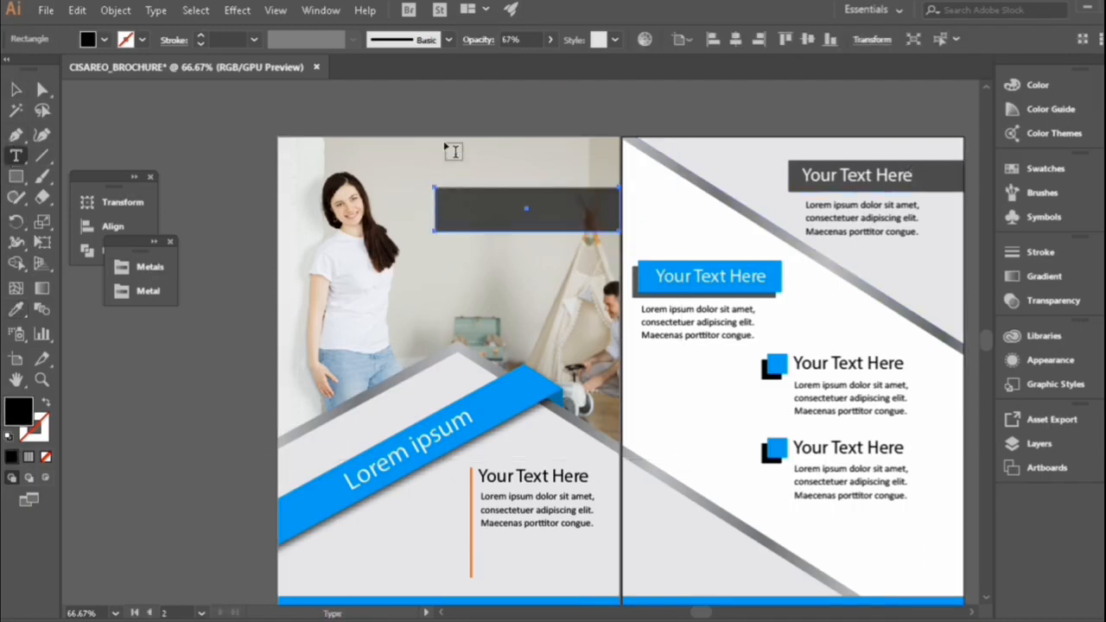
click(448, 203)
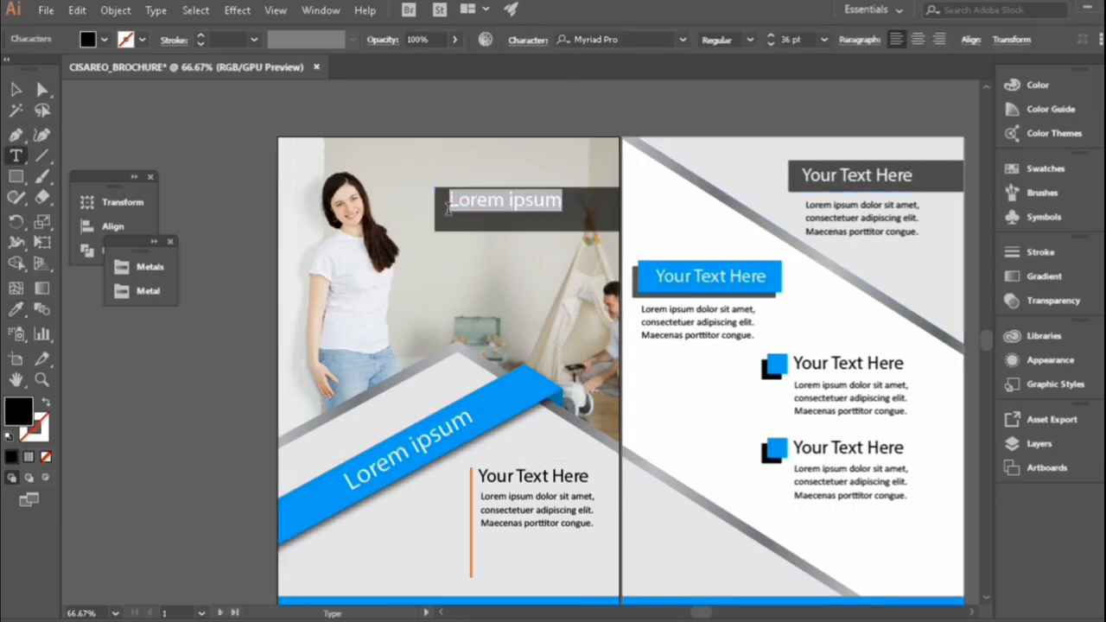
text(BROCHURE)
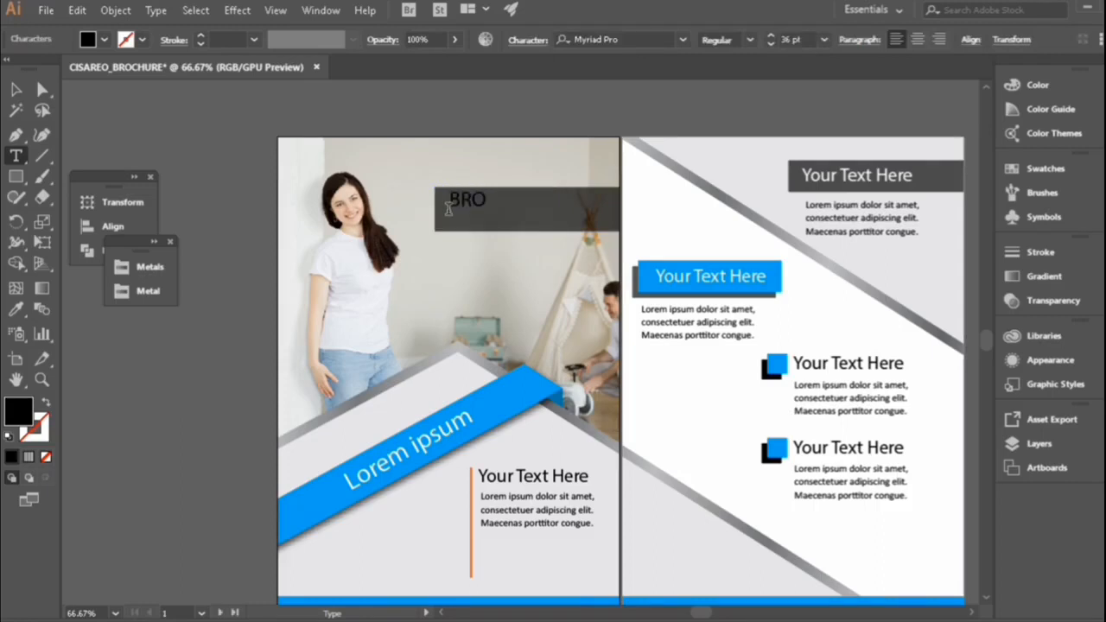
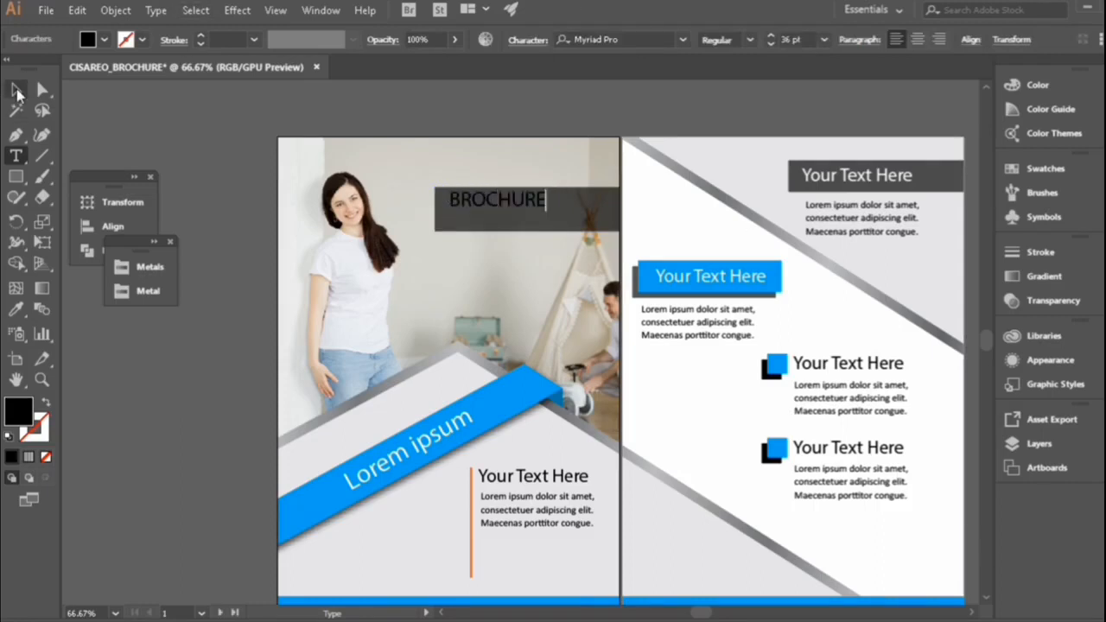
click(16, 89)
click(104, 38)
click(31, 69)
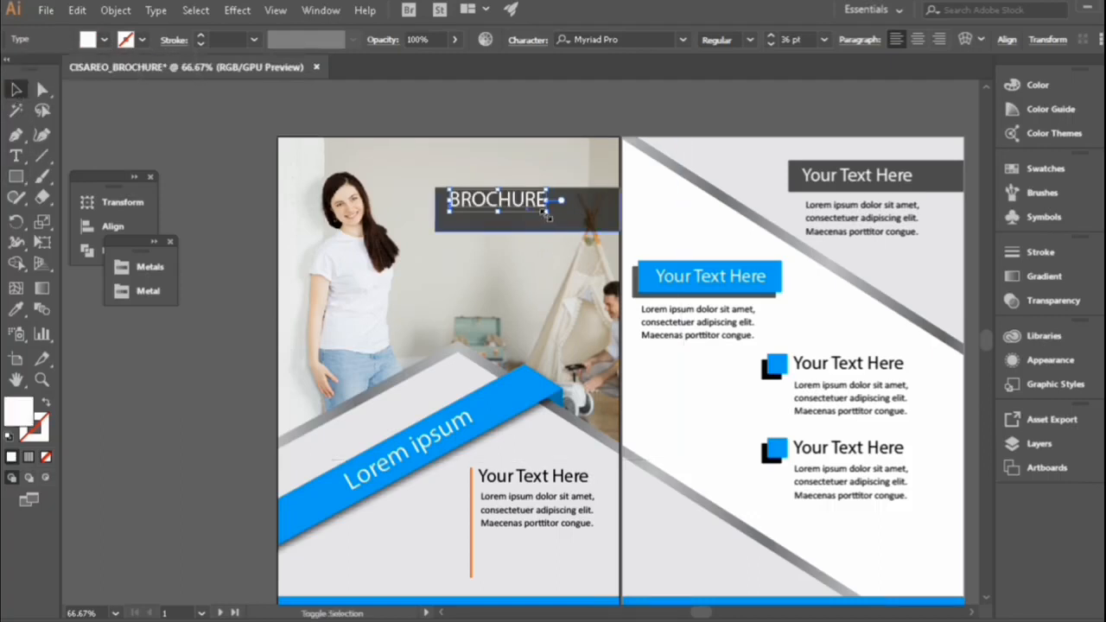
Enlarge the BROCHURE title to about 46.67 pt and centre it vertically within the dark bar
mouse_move(546, 213)
mouse_down()
mouse_move(562, 232)
mouse_move(541, 204)
mouse_move(546, 218)
mouse_up()
key(Up)
key(Up)
key(Up)
key(Up)
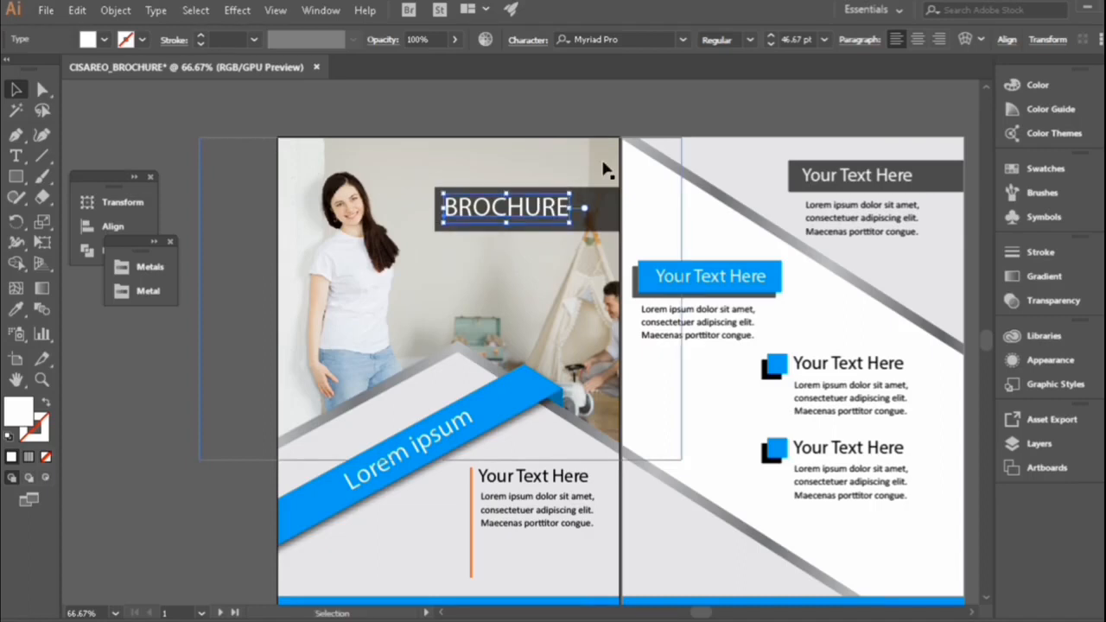
click(692, 123)
scroll(682, 121, down, 2)
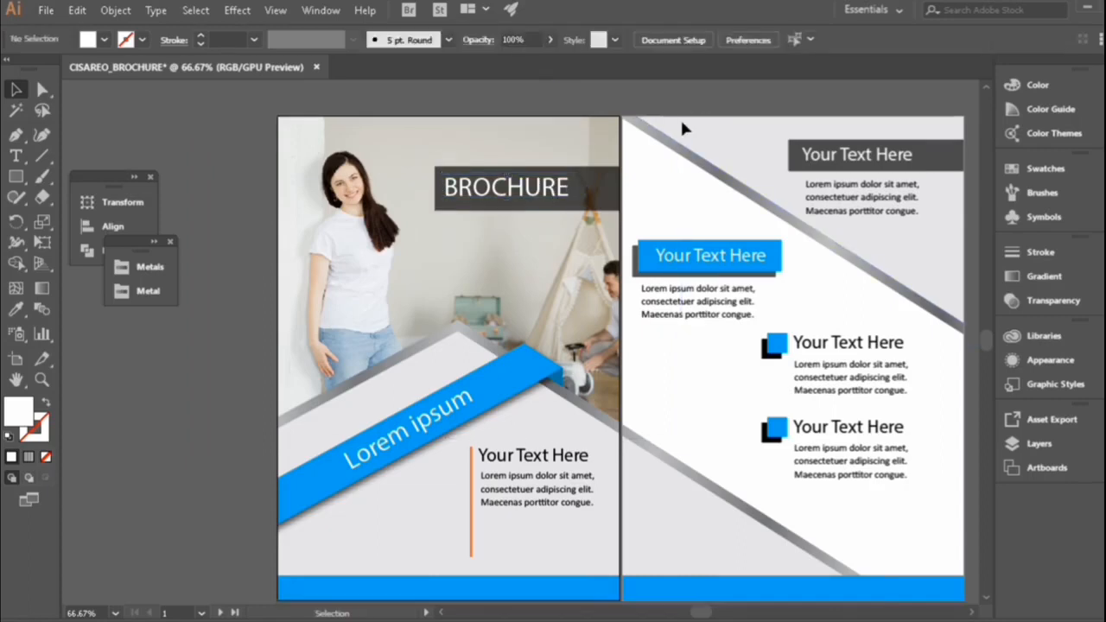
scroll(350, 575, up, 2)
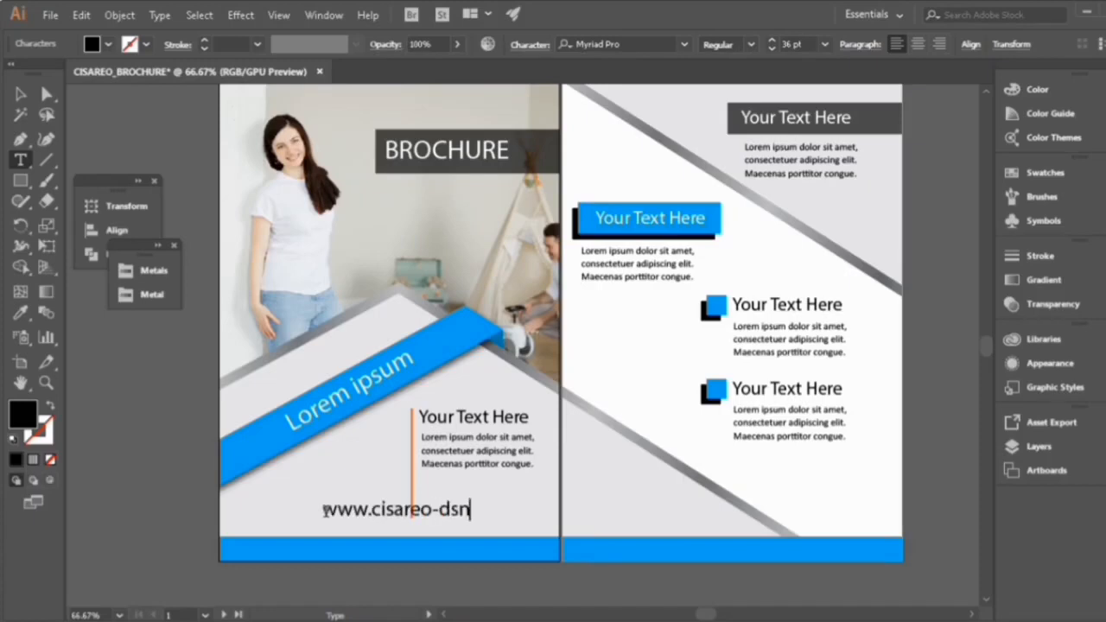
click(24, 95)
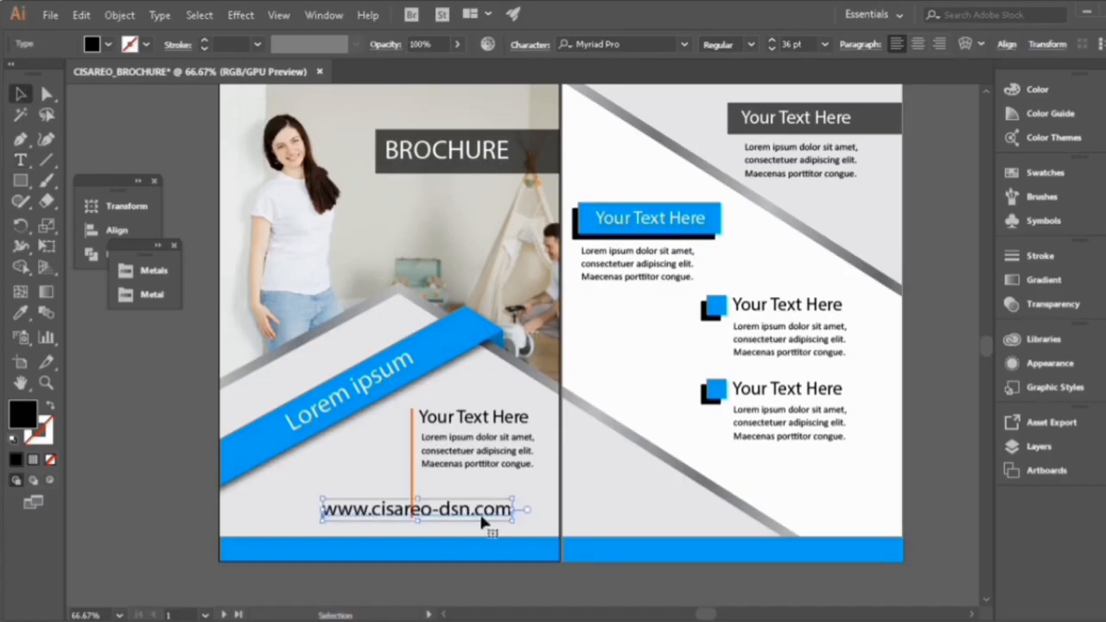
drag(512, 520, 455, 510)
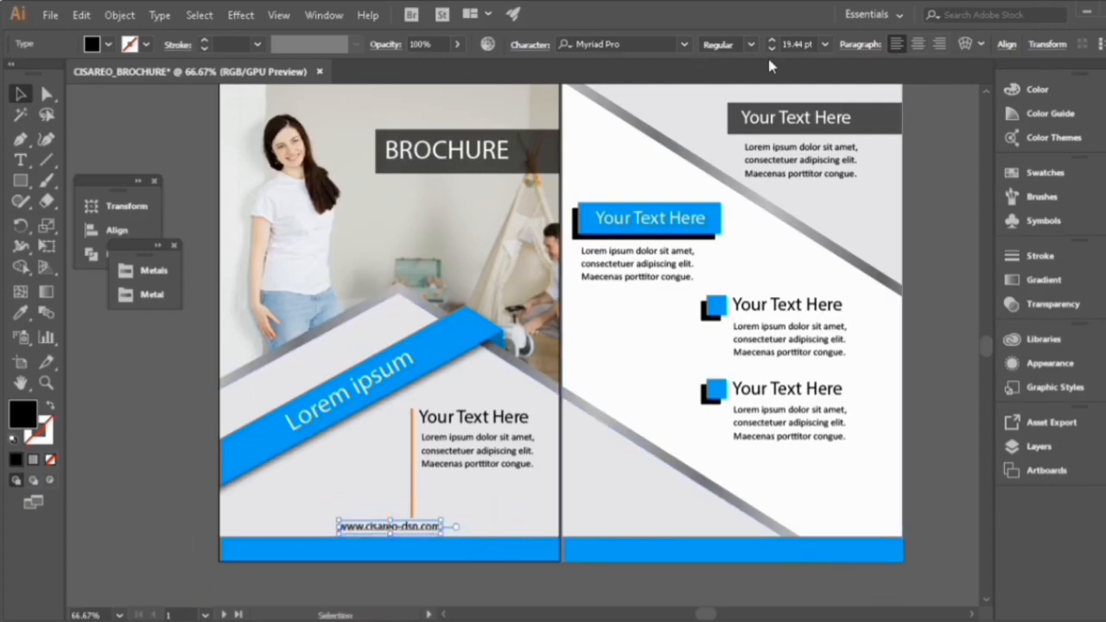
Centre the web address horizontally on the first page and nudge it slightly down towards the blue bar
click(1011, 45)
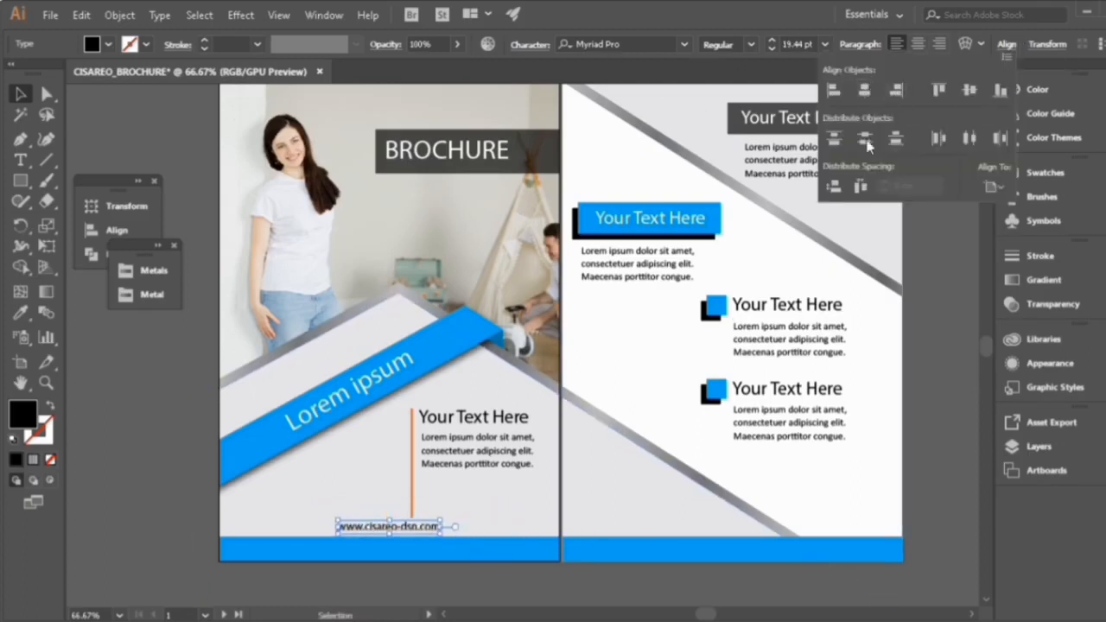
click(705, 556)
key(Down)
key(Down)
key(Down)
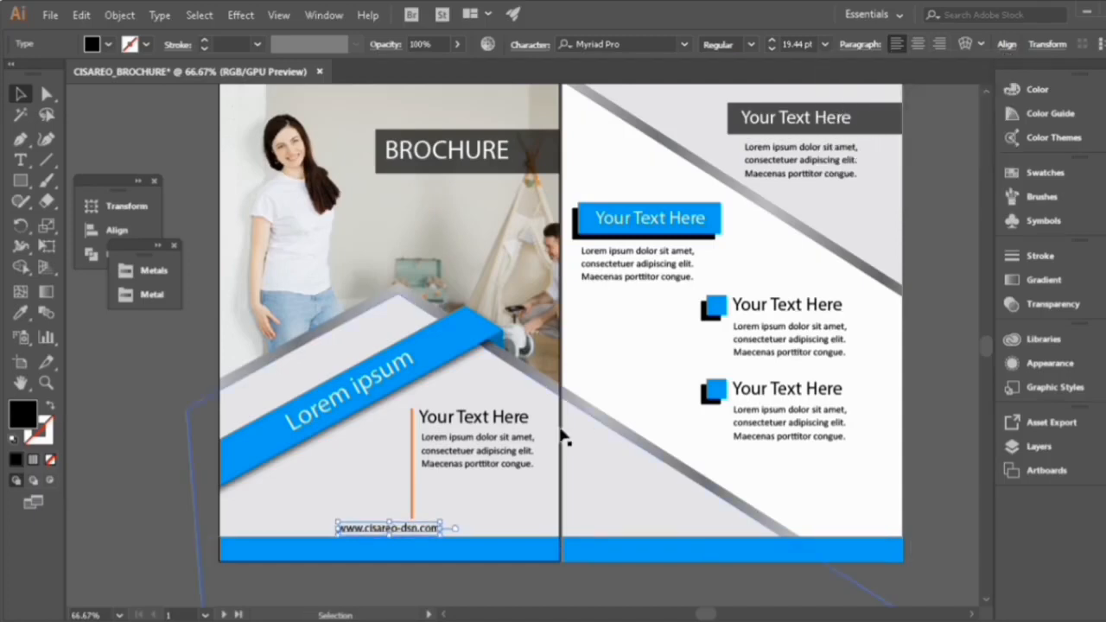
click(581, 616)
click(974, 615)
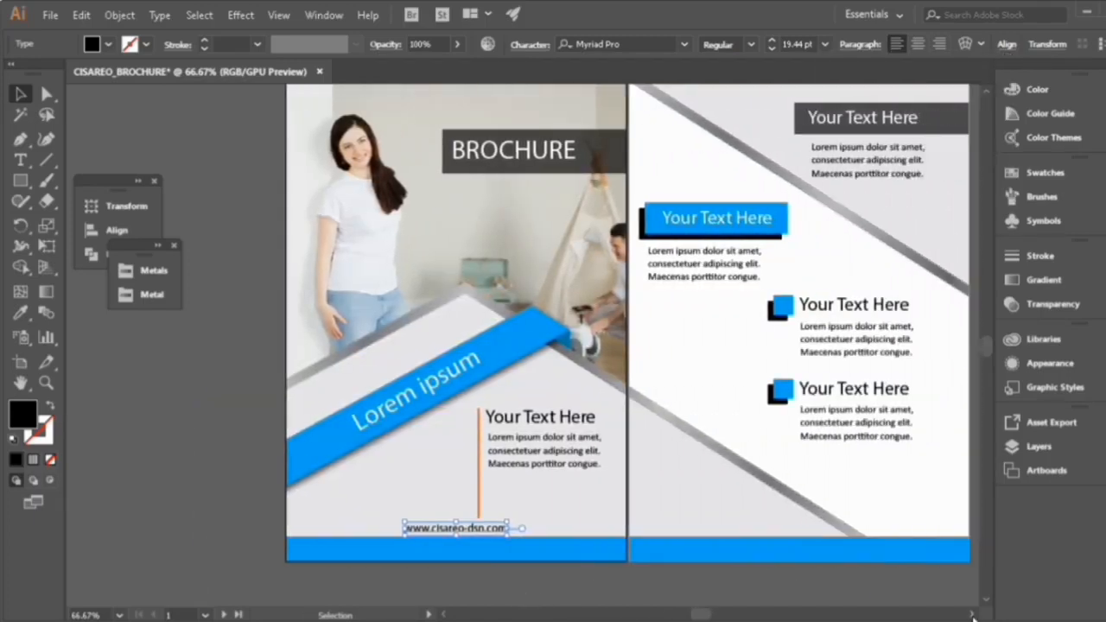
click(934, 501)
scroll(937, 502, up, 1)
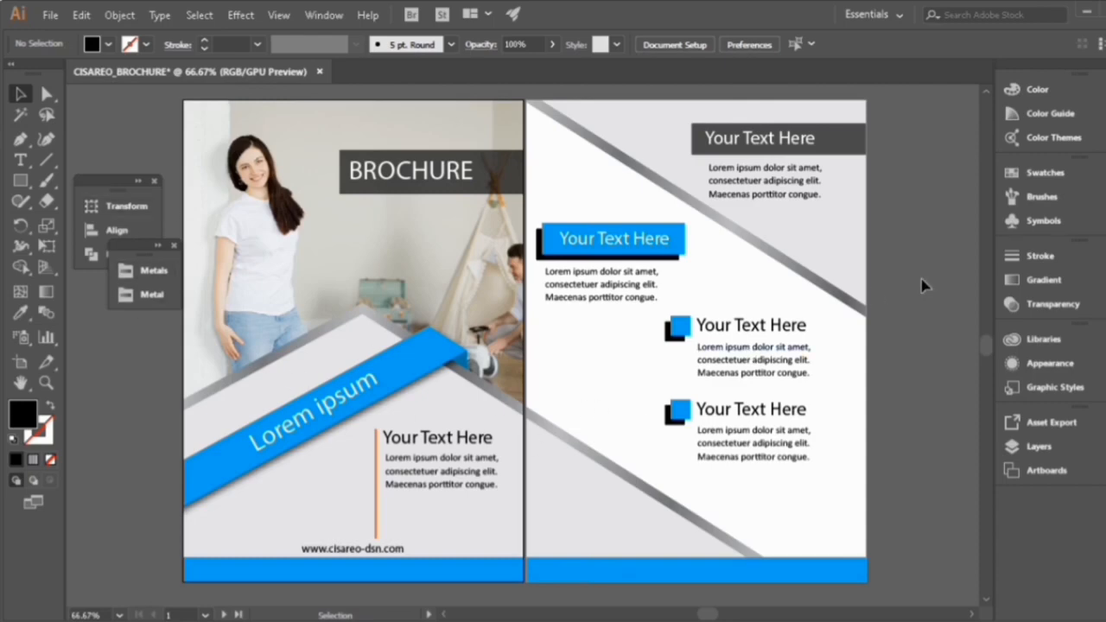
scroll(562, 176, up, 2)
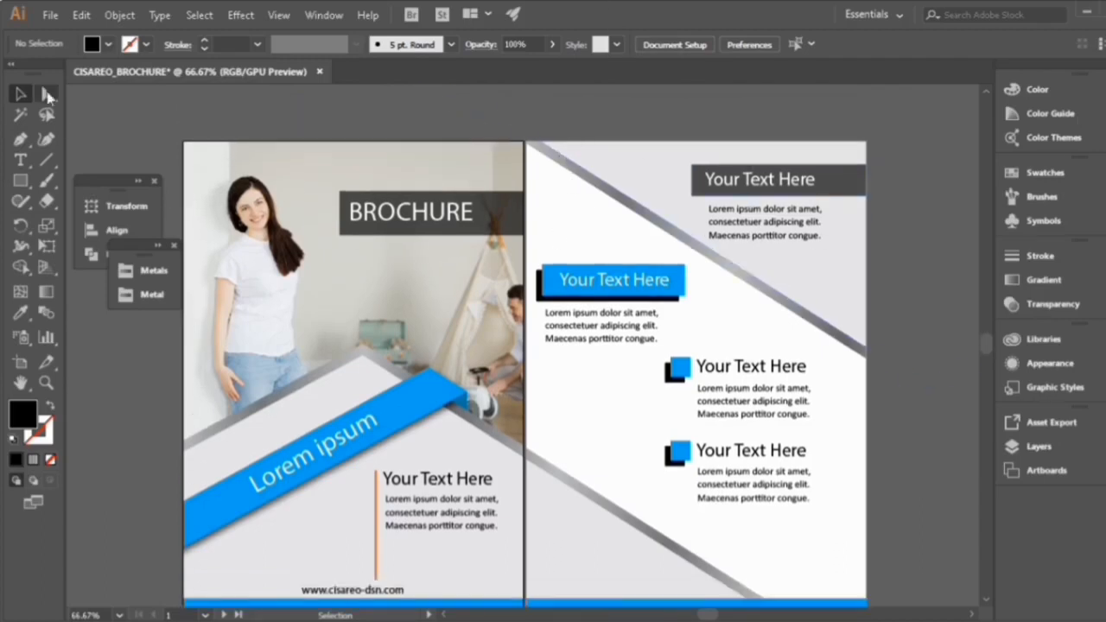
click(50, 15)
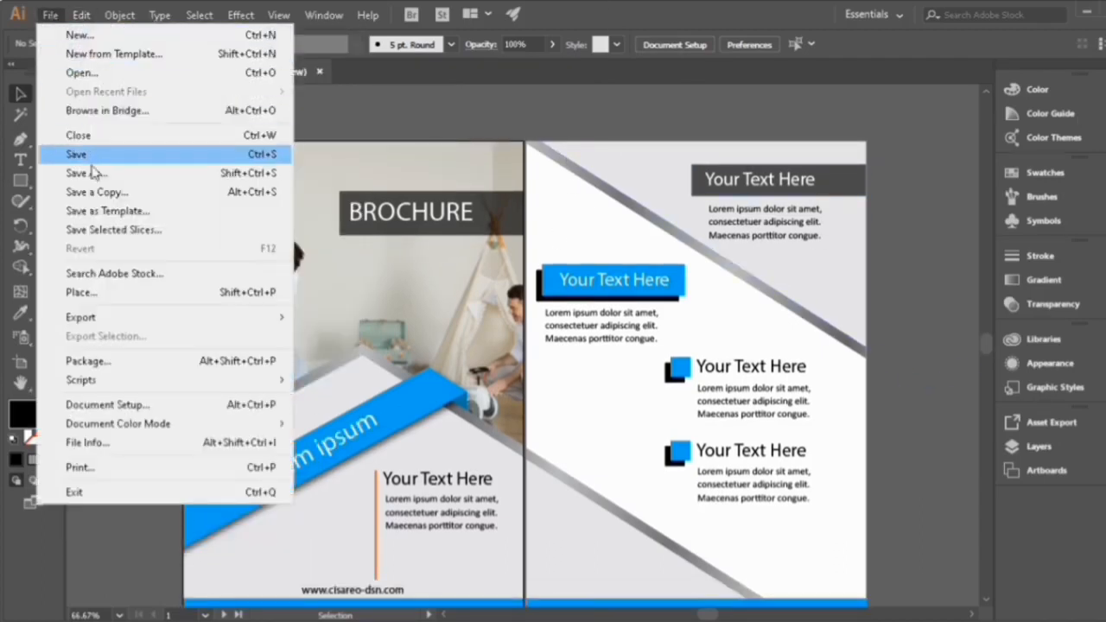
click(405, 109)
scroll(406, 110, down, 2)
scroll(406, 110, up, 1)
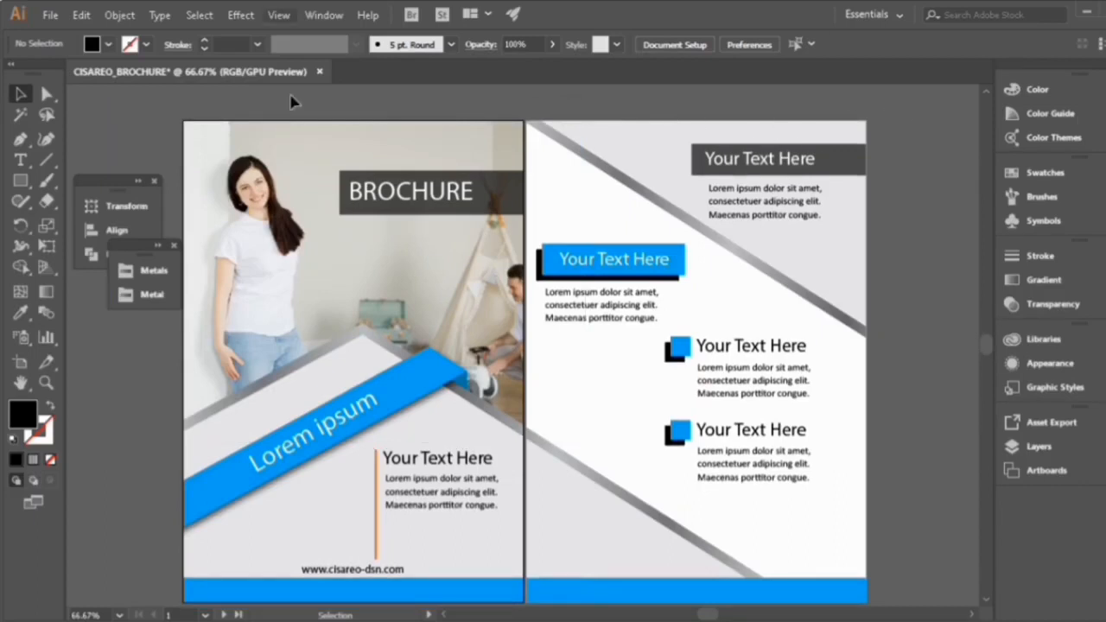
Close the floating Transform/Align panel group and the Metals swatch panel
click(155, 182)
click(174, 246)
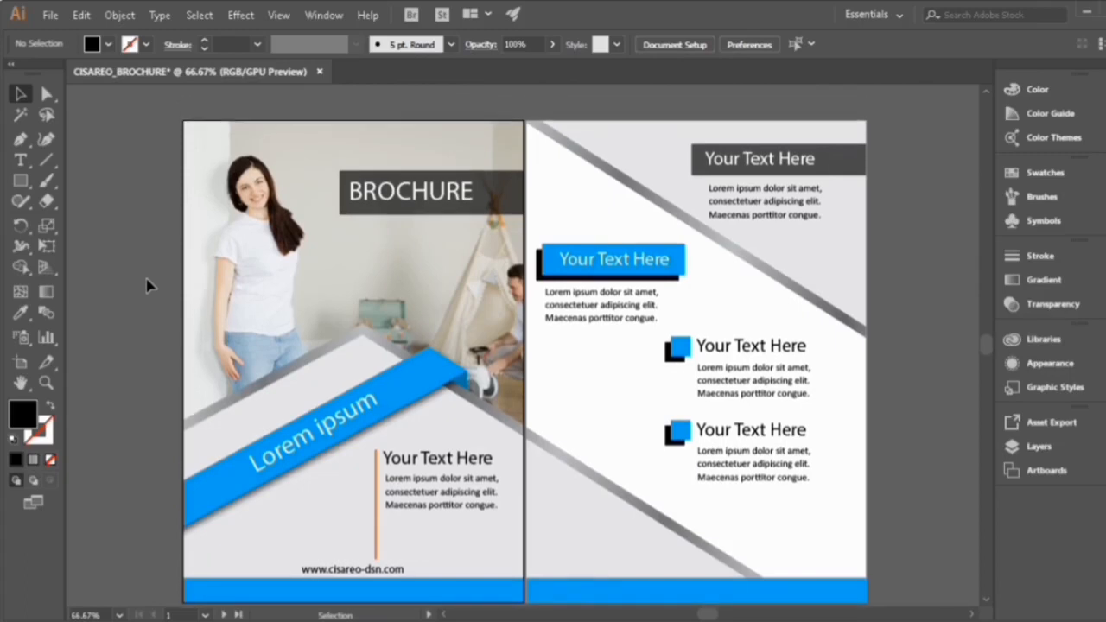
scroll(147, 285, down, 1)
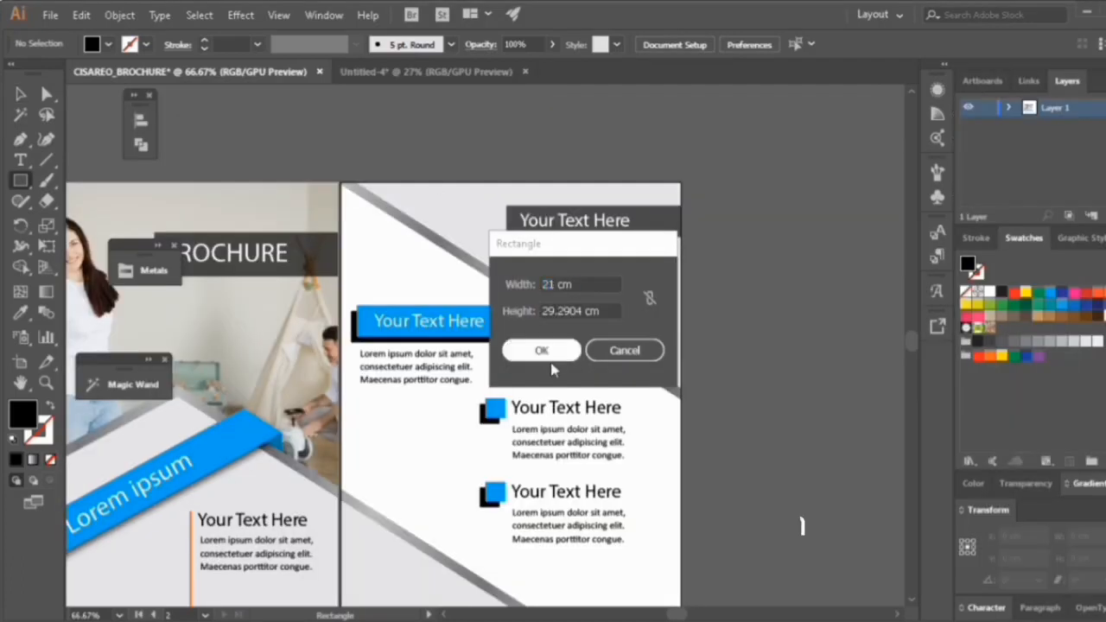
Create a black page-sized rectangle 21 cm wide and 29.7 cm high
click(592, 311)
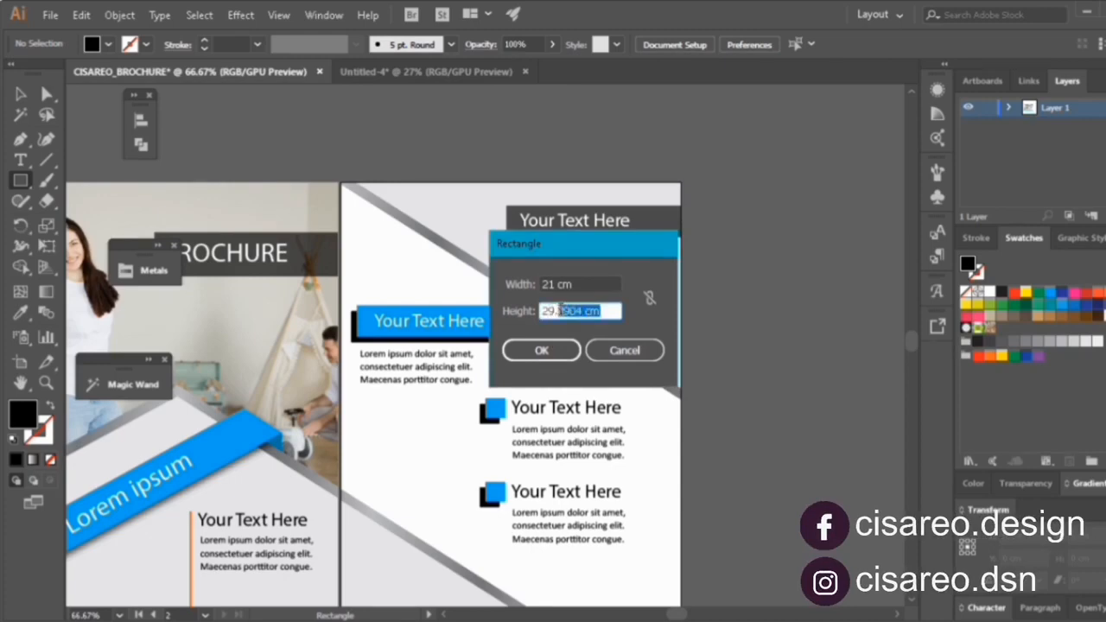
text(7)
click(541, 350)
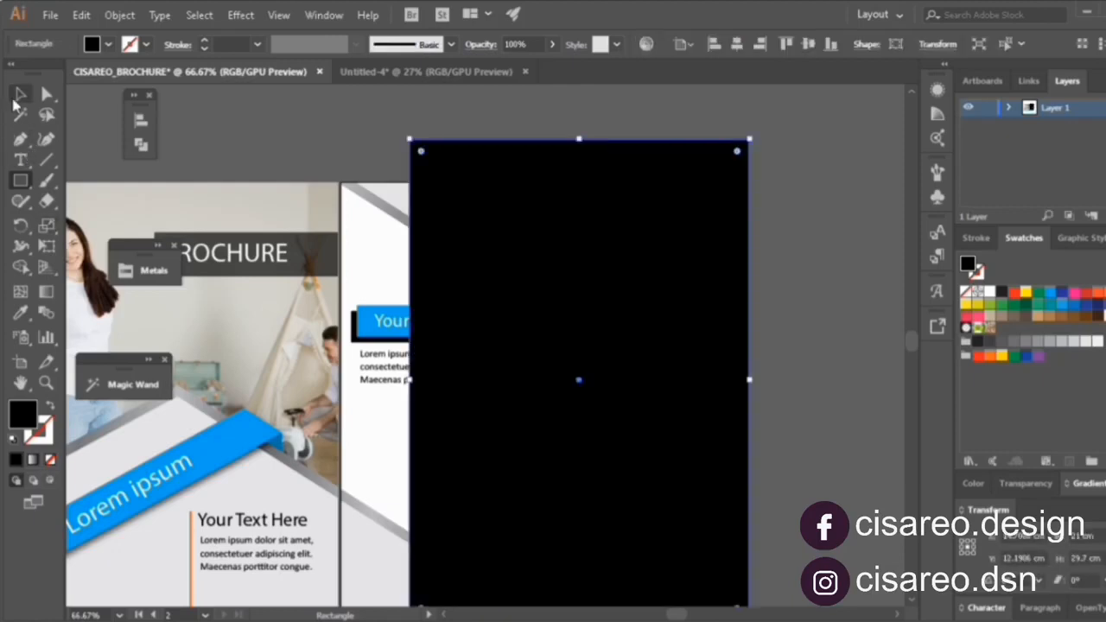
Move the black page-sized rectangle onto the first page and fill it with white sampled from the second page's background
click(15, 97)
drag(538, 227, 236, 235)
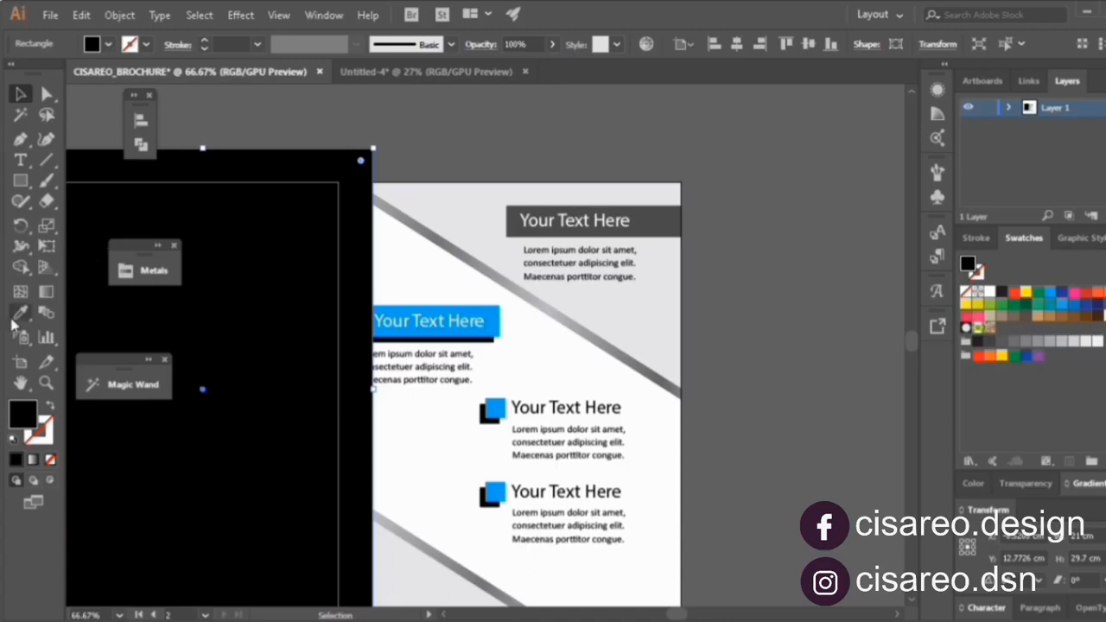
key(i)
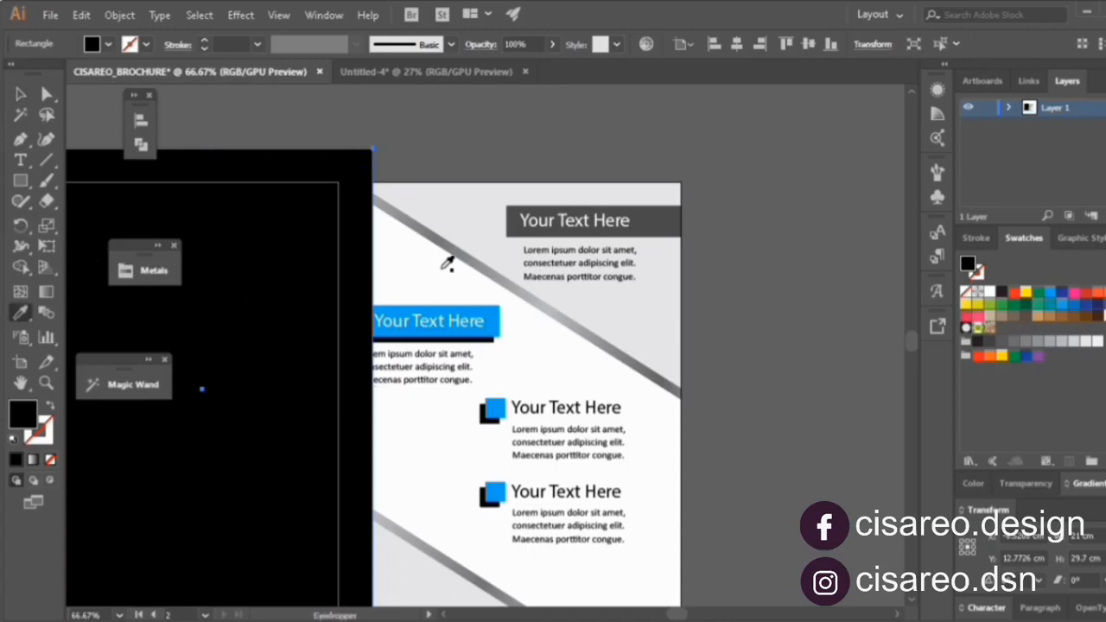
click(447, 262)
click(19, 94)
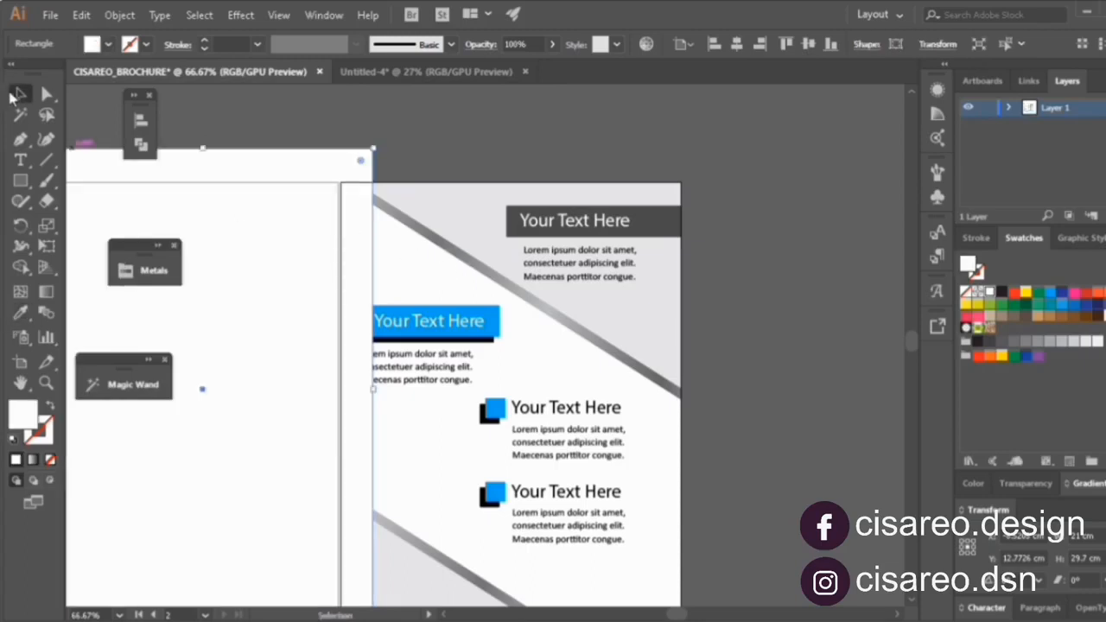
Bring the second page's artwork to the front and move the white rectangle behind it
click(500, 233)
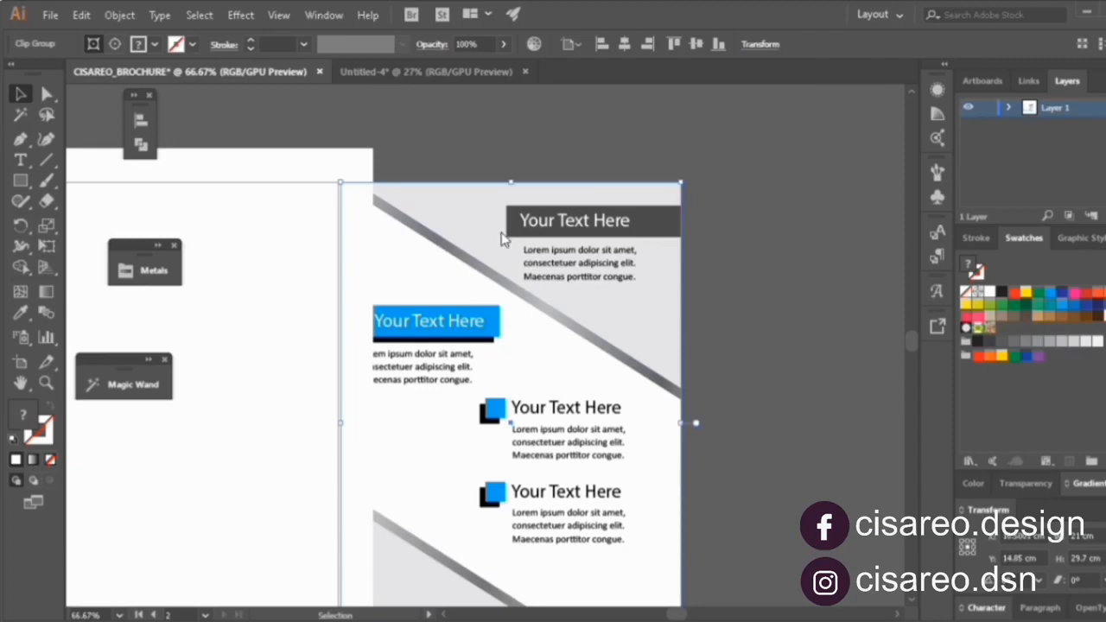
right_click(499, 233)
mouse_move(617, 402)
click(770, 400)
drag(267, 170, 551, 179)
click(836, 224)
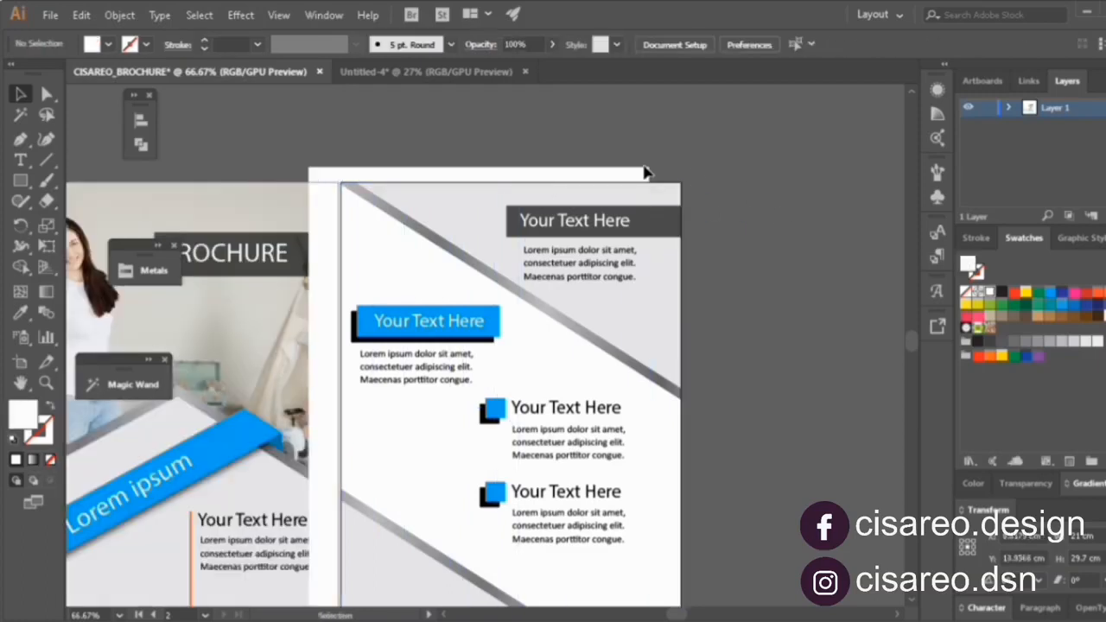
Centre the white rectangle horizontally and vertically on the second page
click(591, 178)
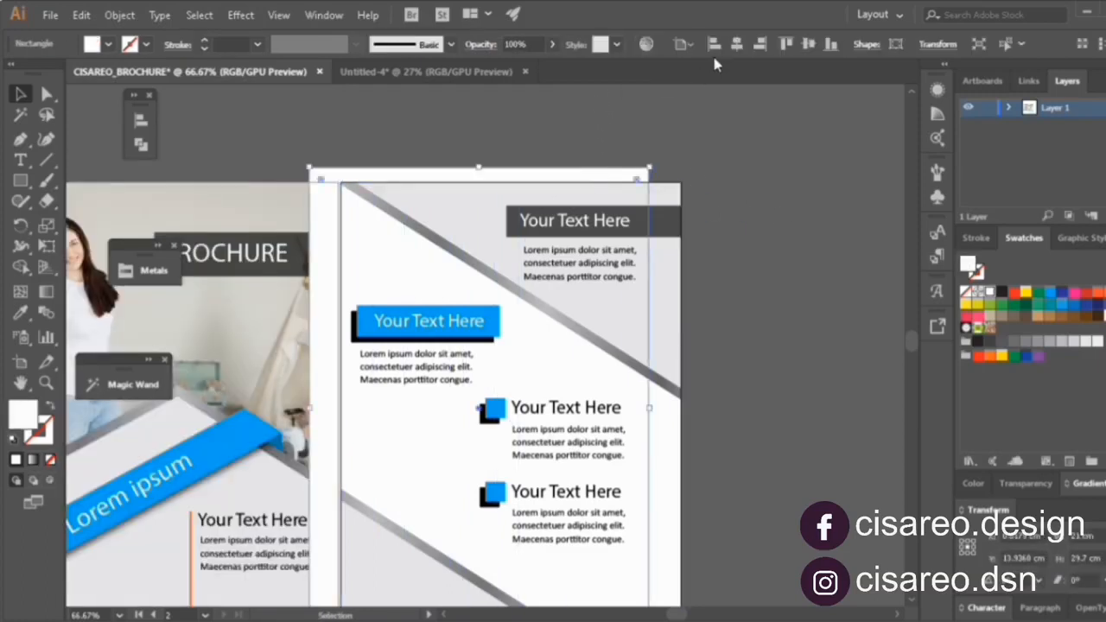
click(736, 45)
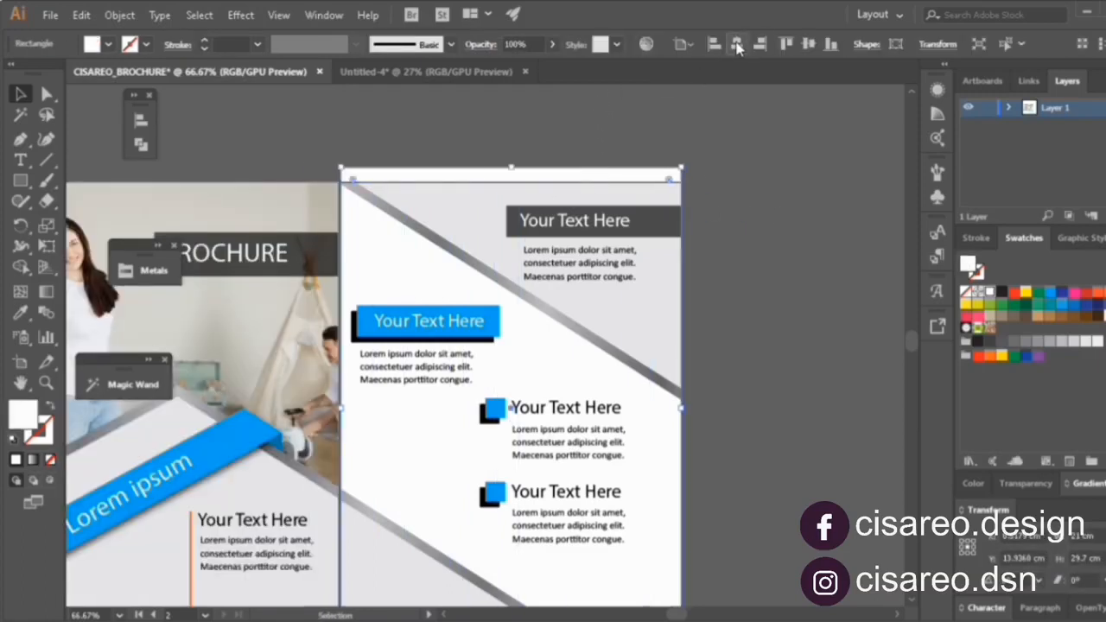
click(806, 44)
click(603, 141)
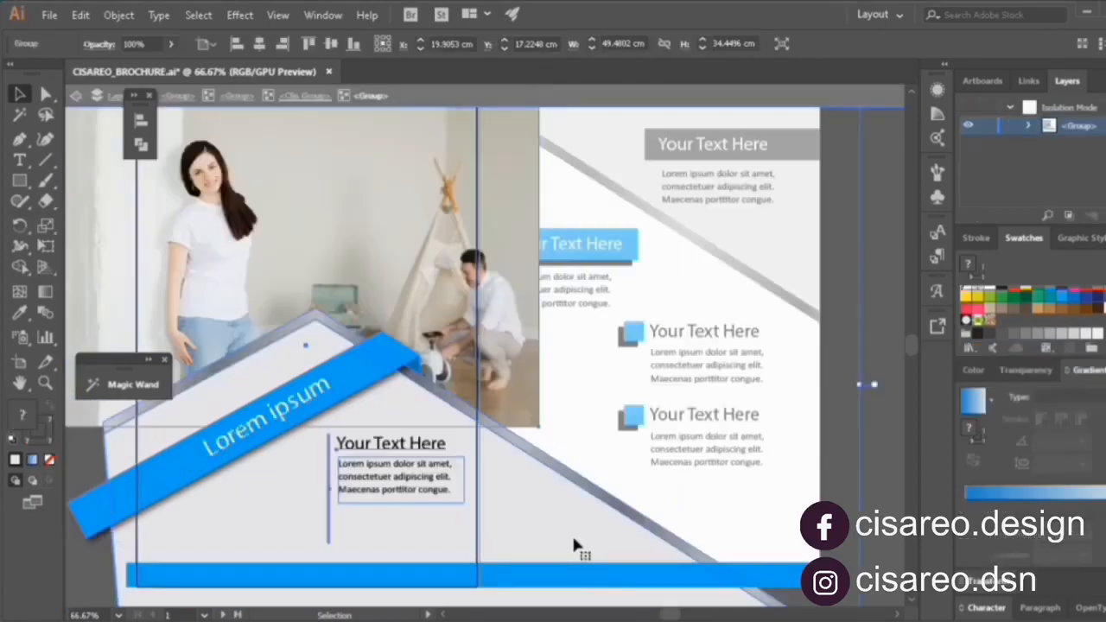
Fill the first page's light grey lower panel with a linear white-to-black gradient and leave isolation mode
scroll(518, 545, down, 3)
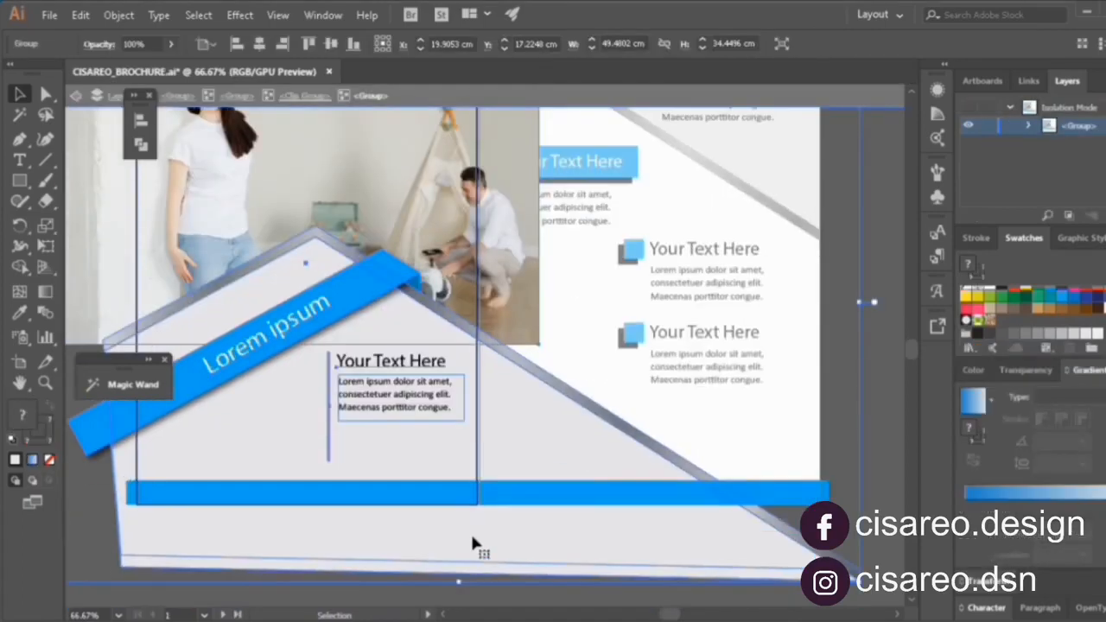
click(472, 541)
scroll(472, 541, down, 1)
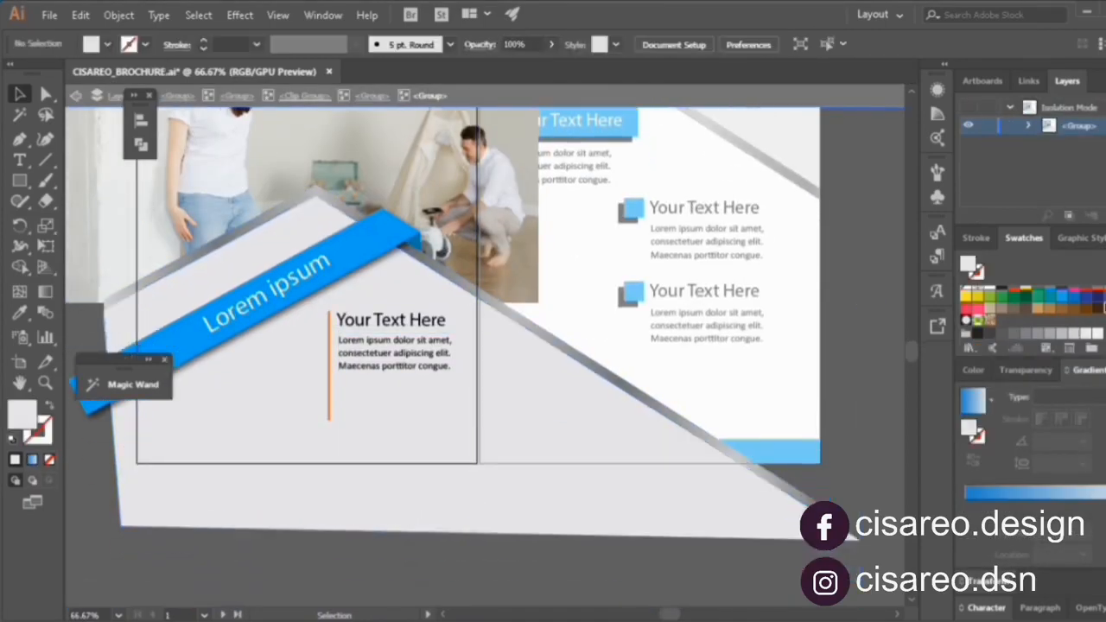
double_click(623, 494)
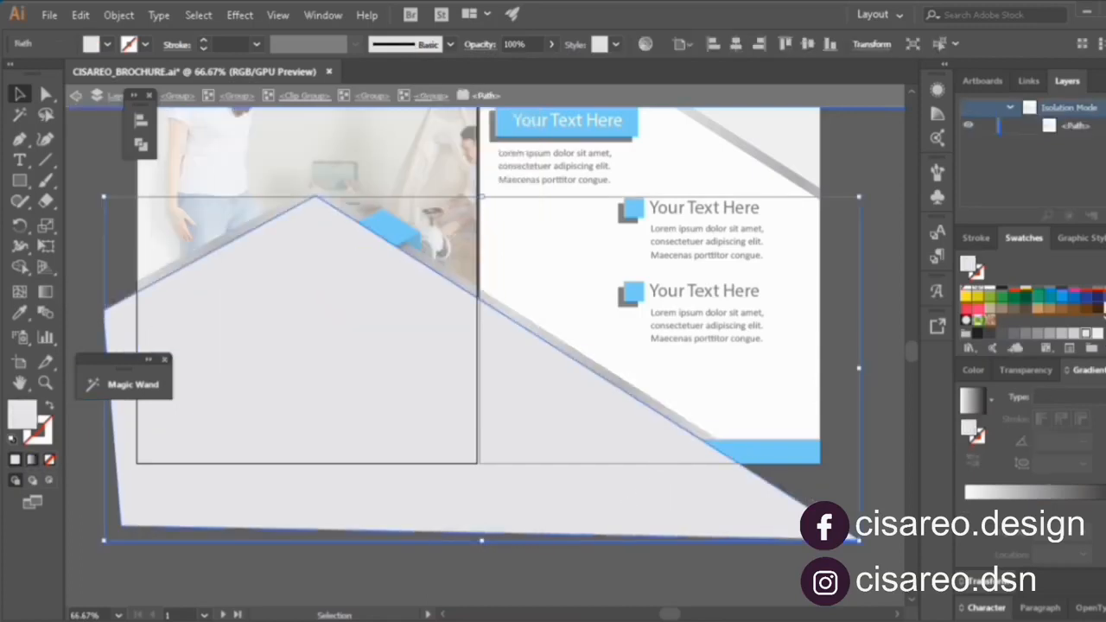
click(1104, 309)
click(684, 94)
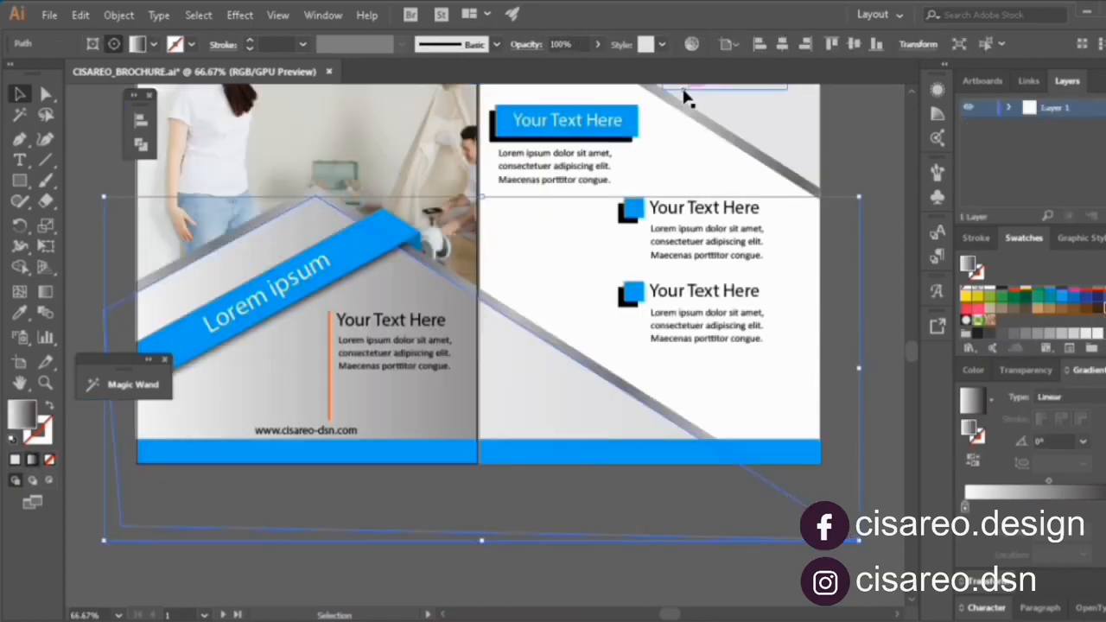
Isolate the metallic strips beside the second page's lower and upper panels and examine their gradient fills
double_click(596, 365)
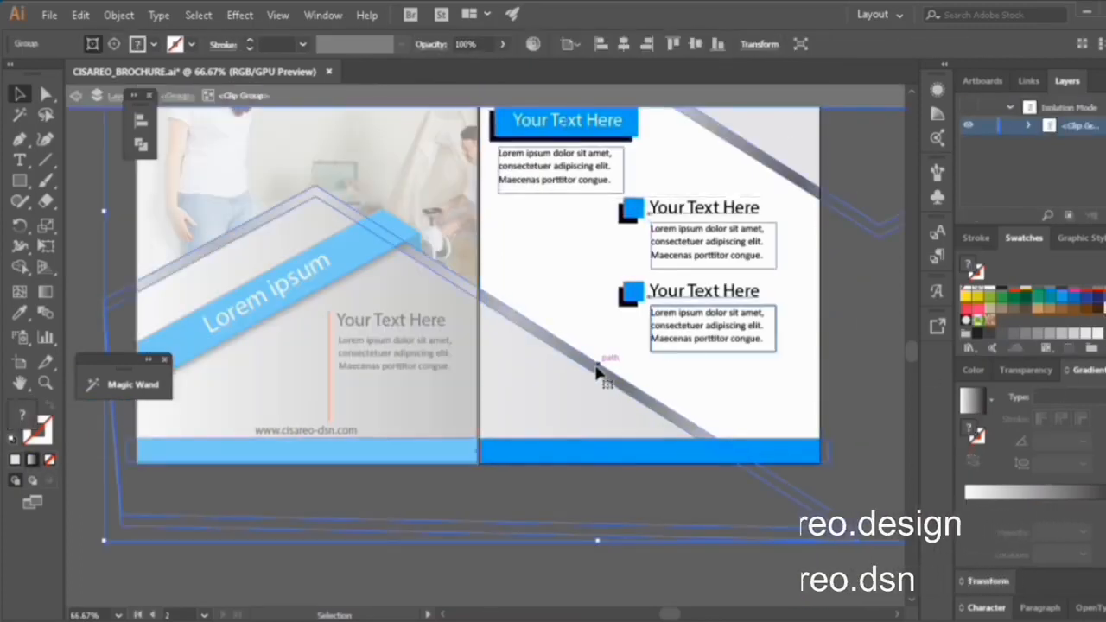
double_click(596, 368)
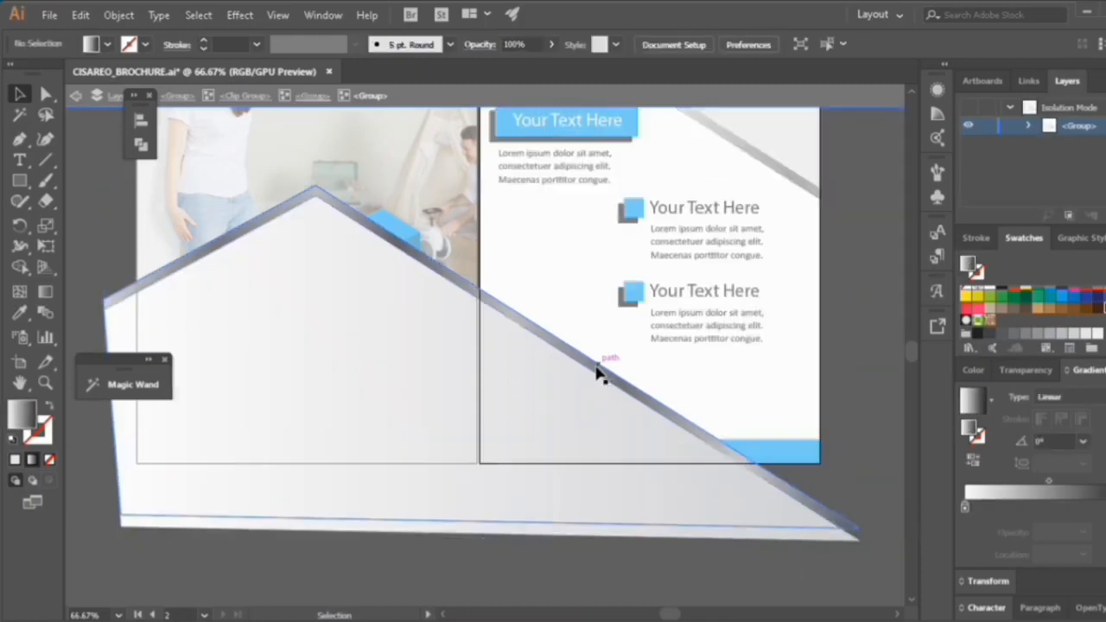
scroll(596, 373, up, 3)
click(652, 101)
click(667, 222)
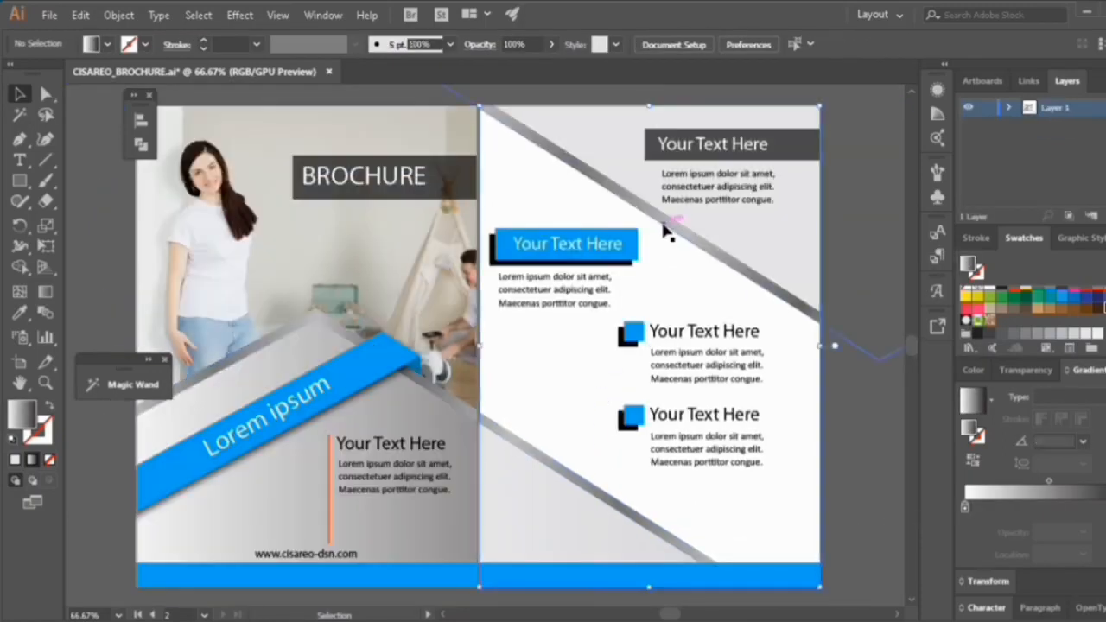
double_click(666, 227)
double_click(666, 226)
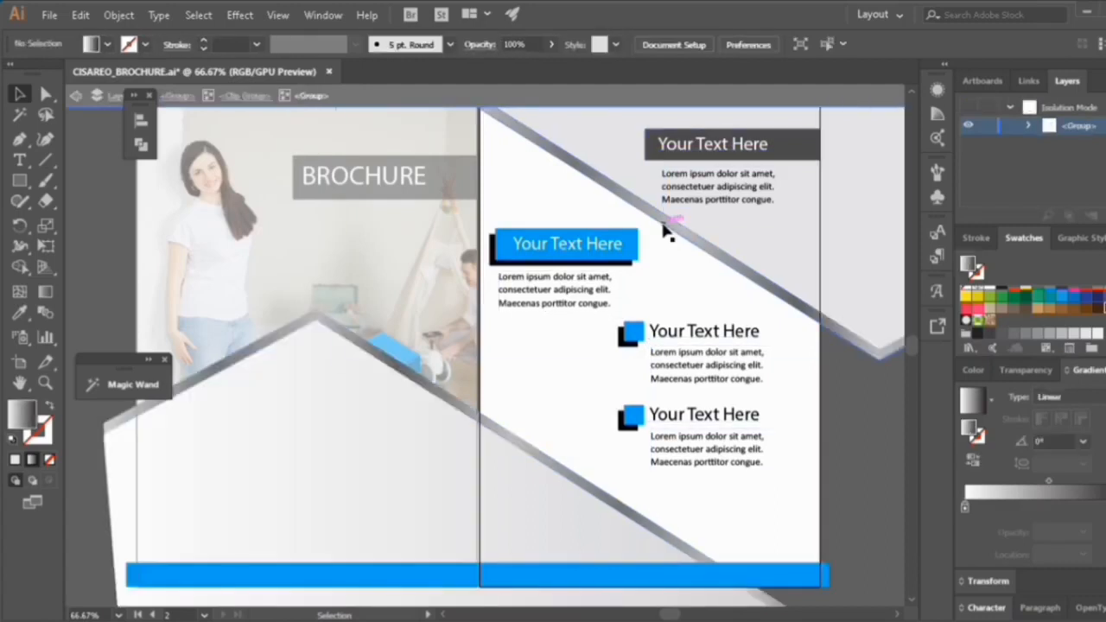
double_click(665, 228)
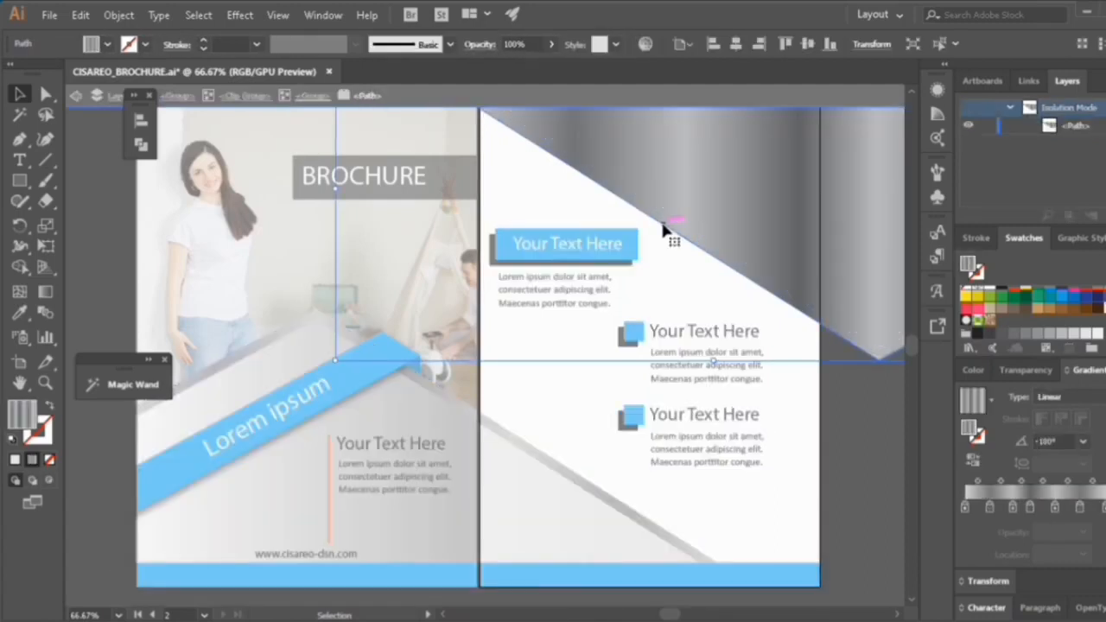
click(677, 98)
Try filling the second page's lower panel group with dark green
double_click(505, 433)
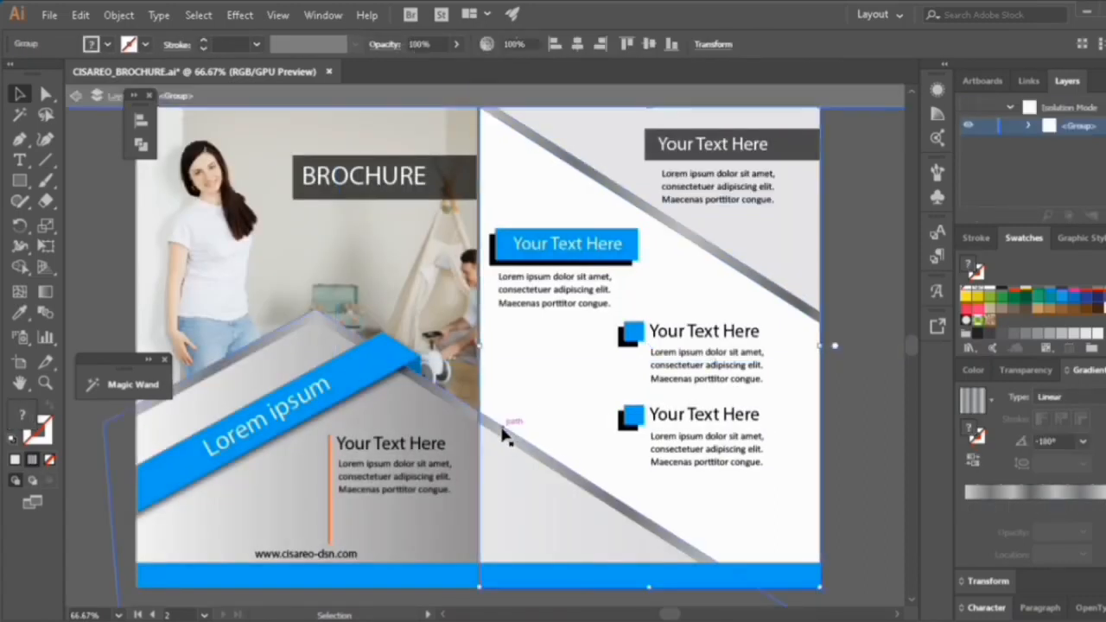
double_click(505, 433)
double_click(504, 433)
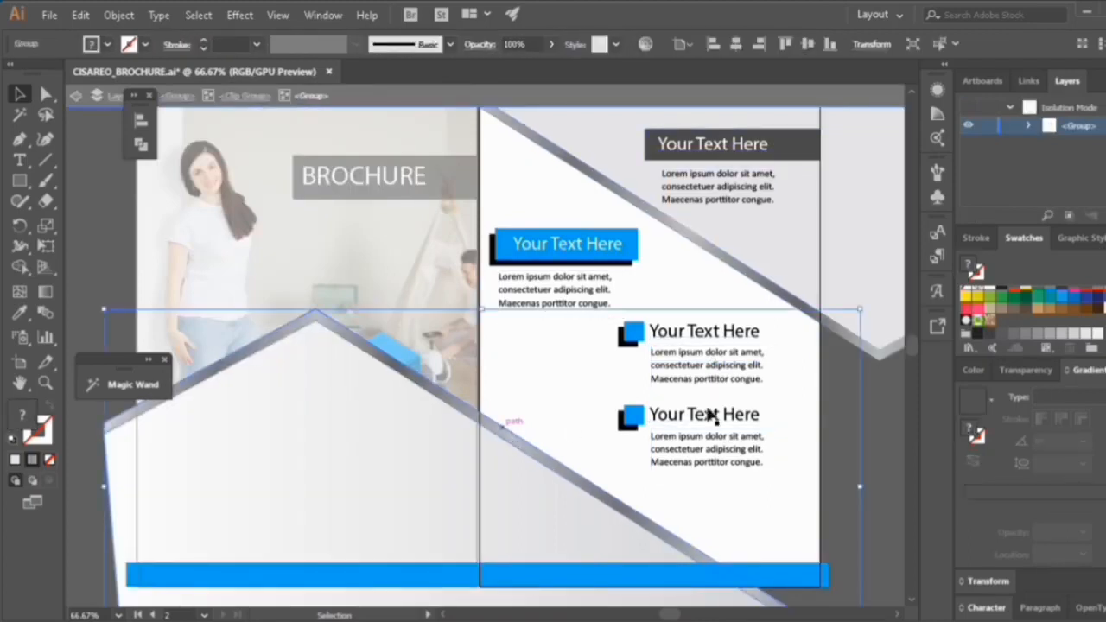
click(1026, 296)
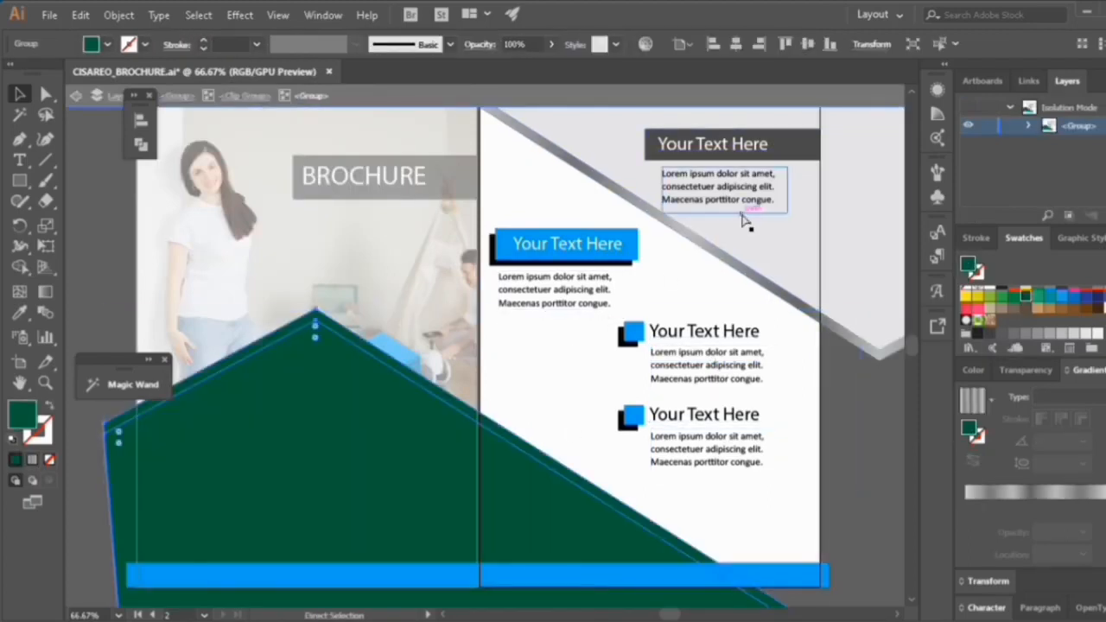
key(ctrl+z)
Examine the gradient type and angle of the metallic strip bordering the second page's lower panel in isolation
double_click(585, 484)
click(585, 487)
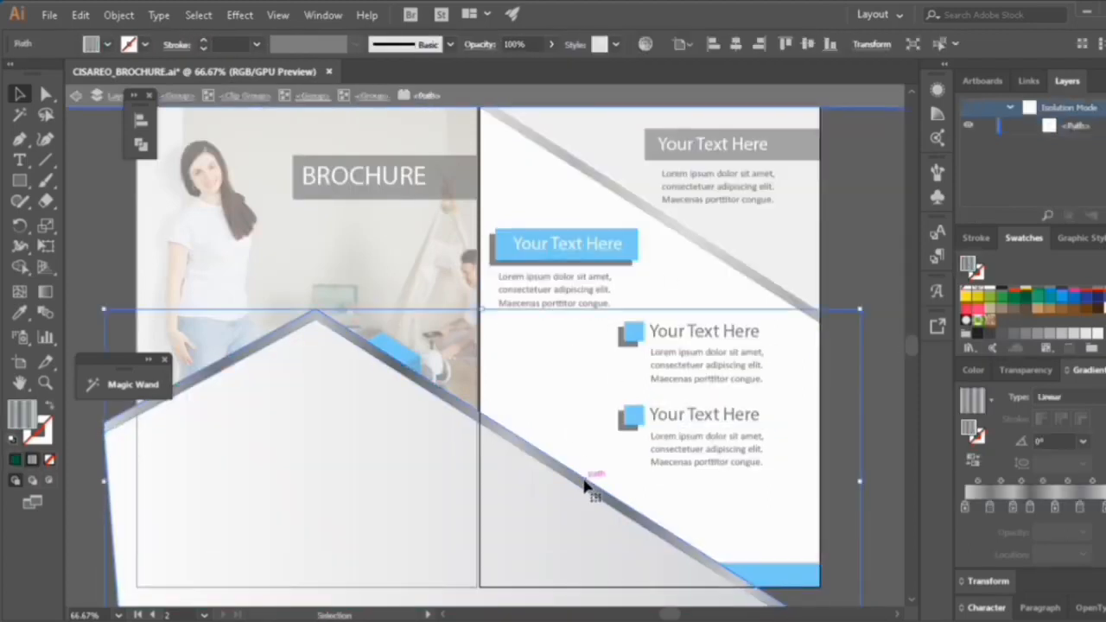
scroll(585, 484, down, 3)
double_click(758, 101)
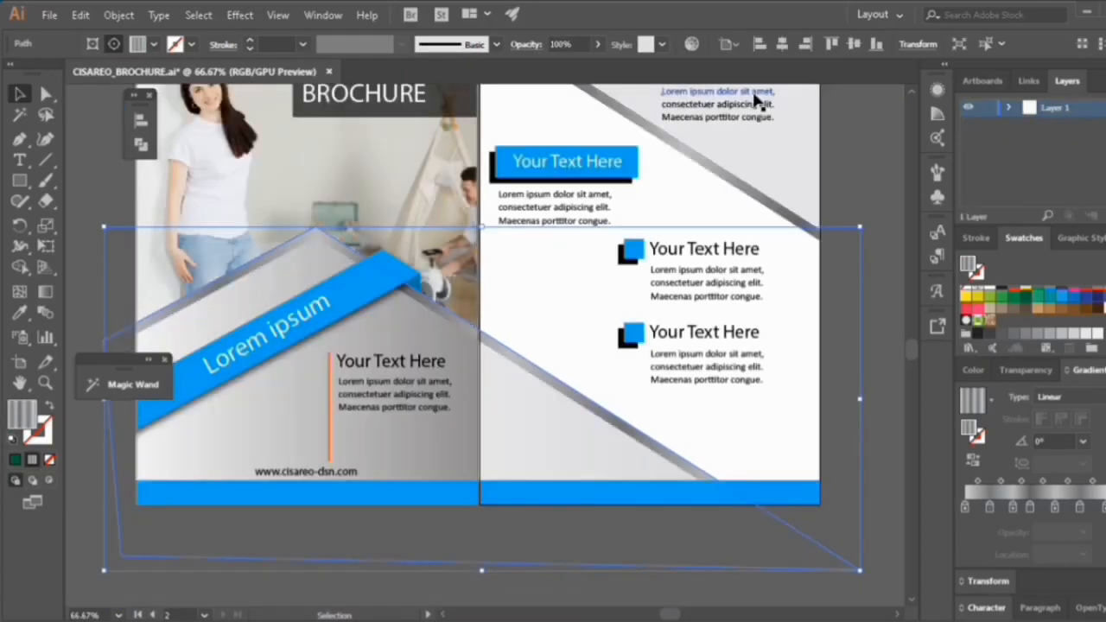
click(602, 442)
scroll(602, 442, up, 2)
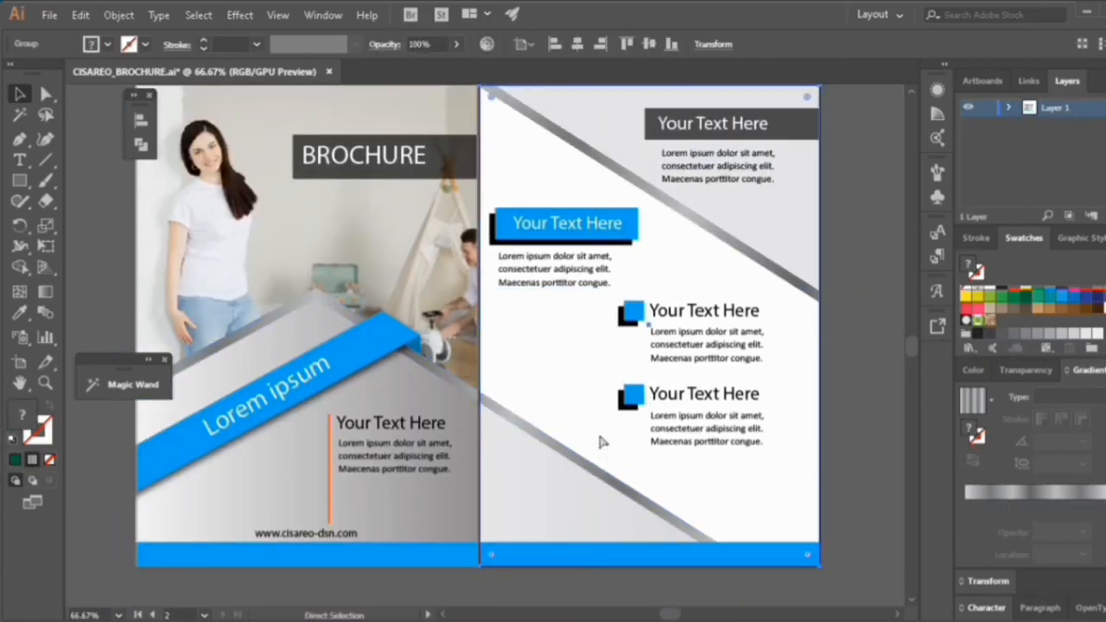
double_click(597, 442)
scroll(550, 442, down, 2)
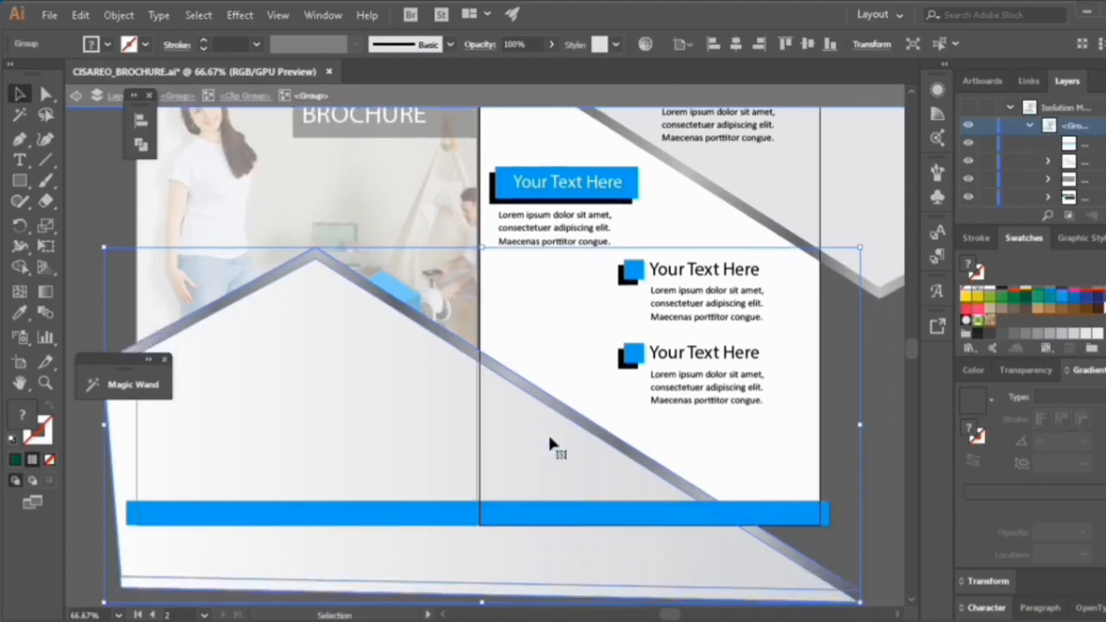
double_click(560, 413)
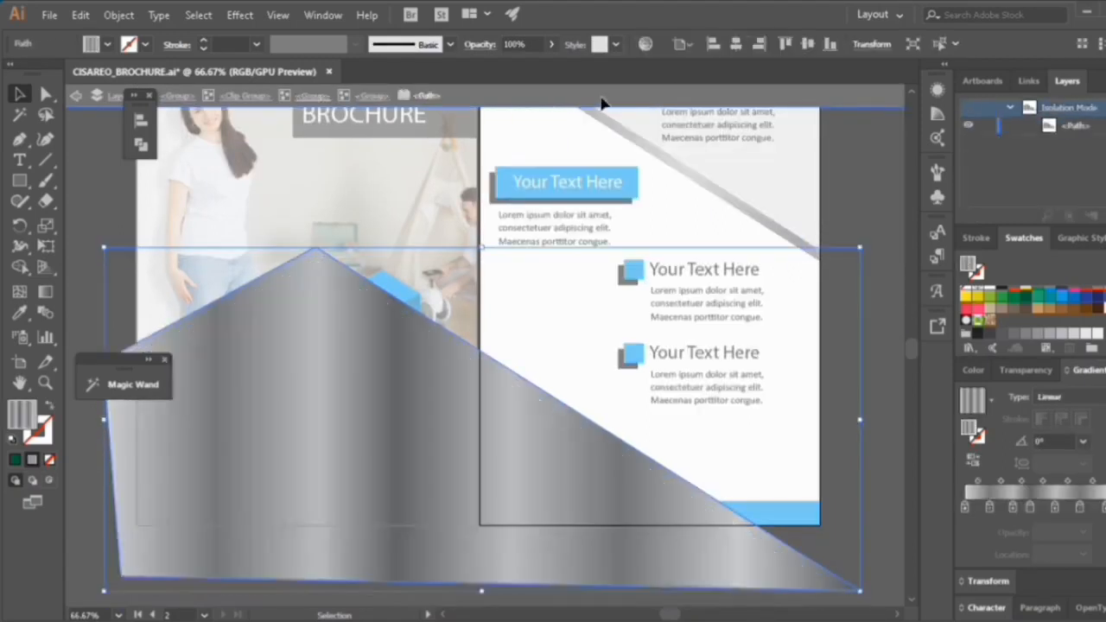
click(600, 96)
click(757, 230)
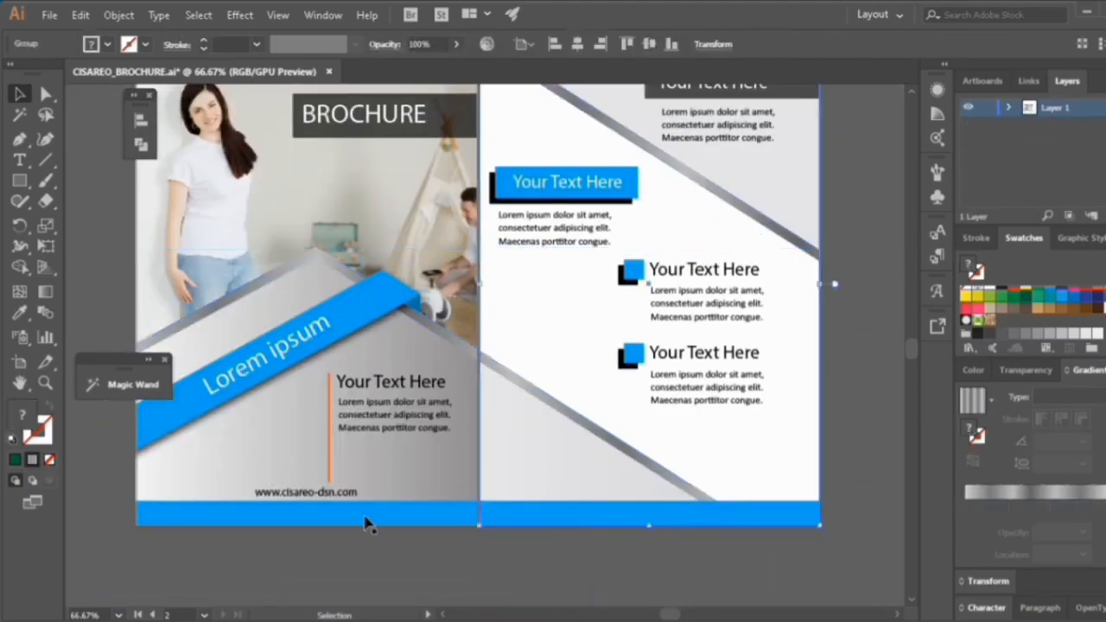
scroll(338, 556, down, 2)
double_click(388, 507)
click(602, 97)
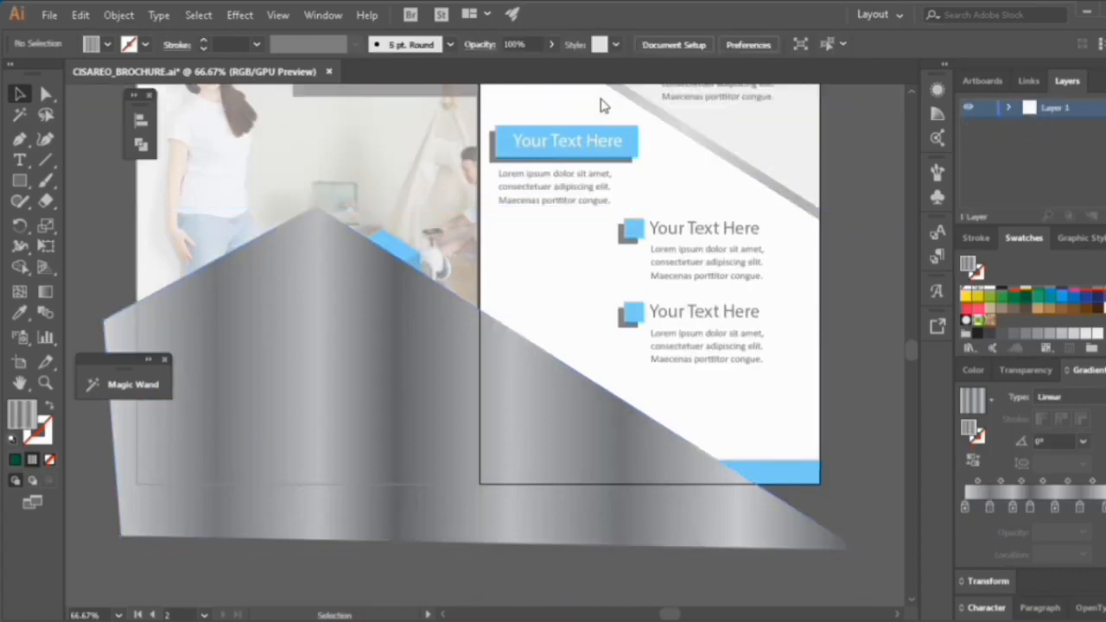
scroll(436, 445, up, 2)
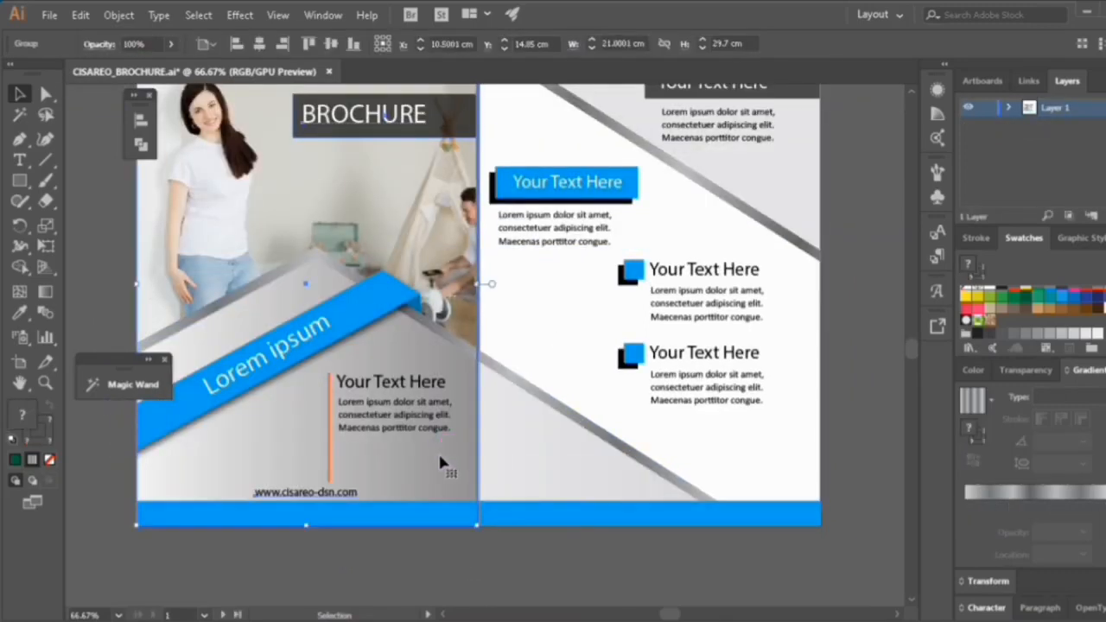
double_click(508, 370)
key(Escape)
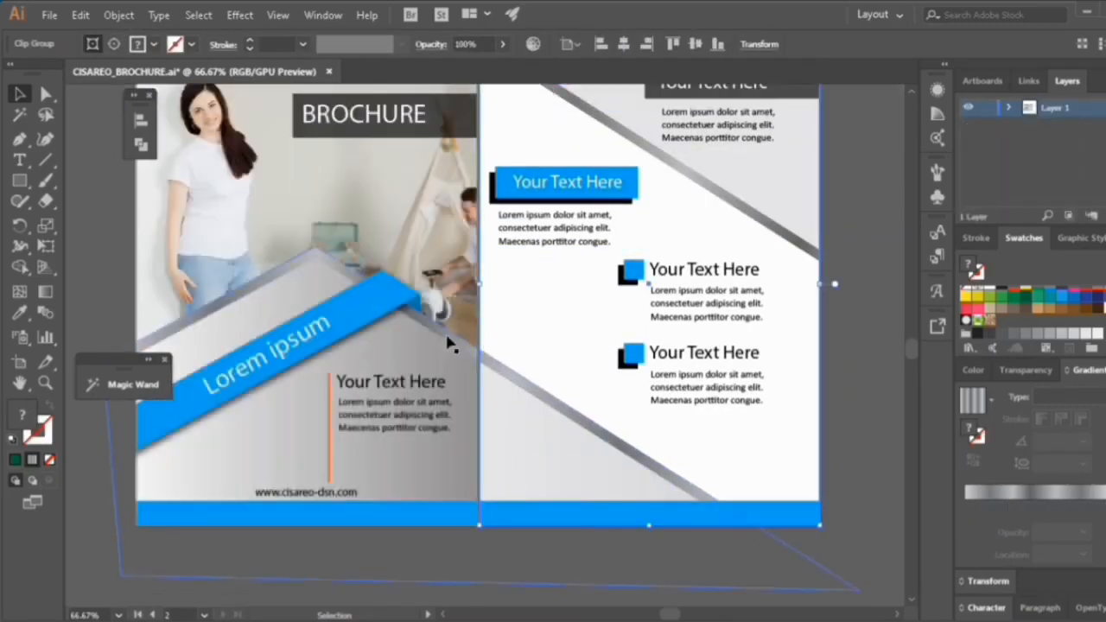
Change the dark end of the first page's lower panel gradient to light grey and move its midpoint to 24%
double_click(445, 331)
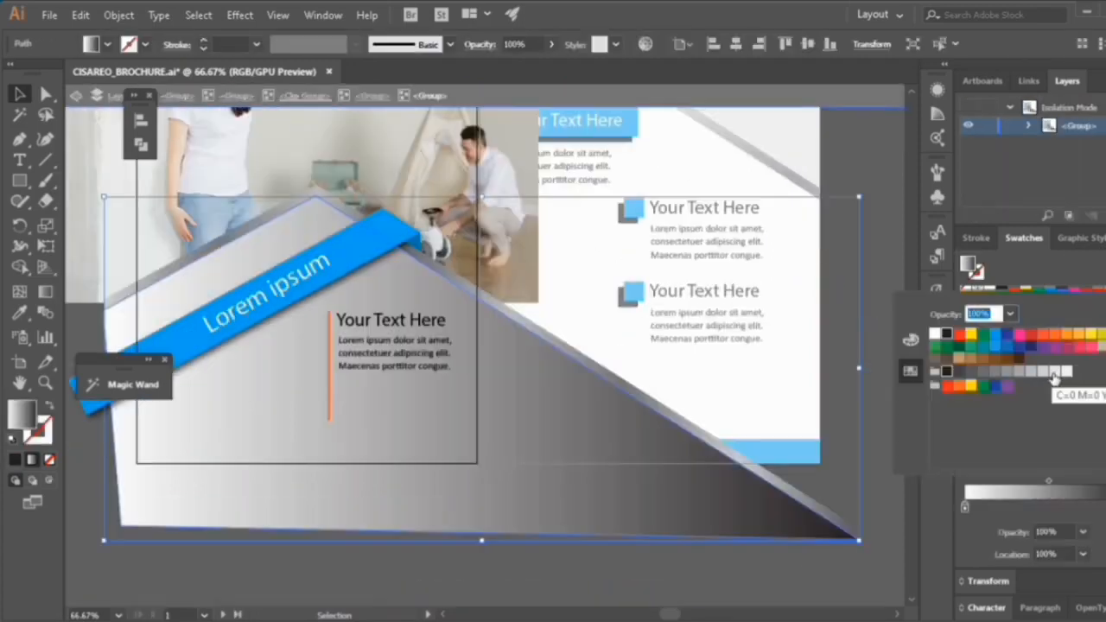
click(1053, 373)
click(1044, 373)
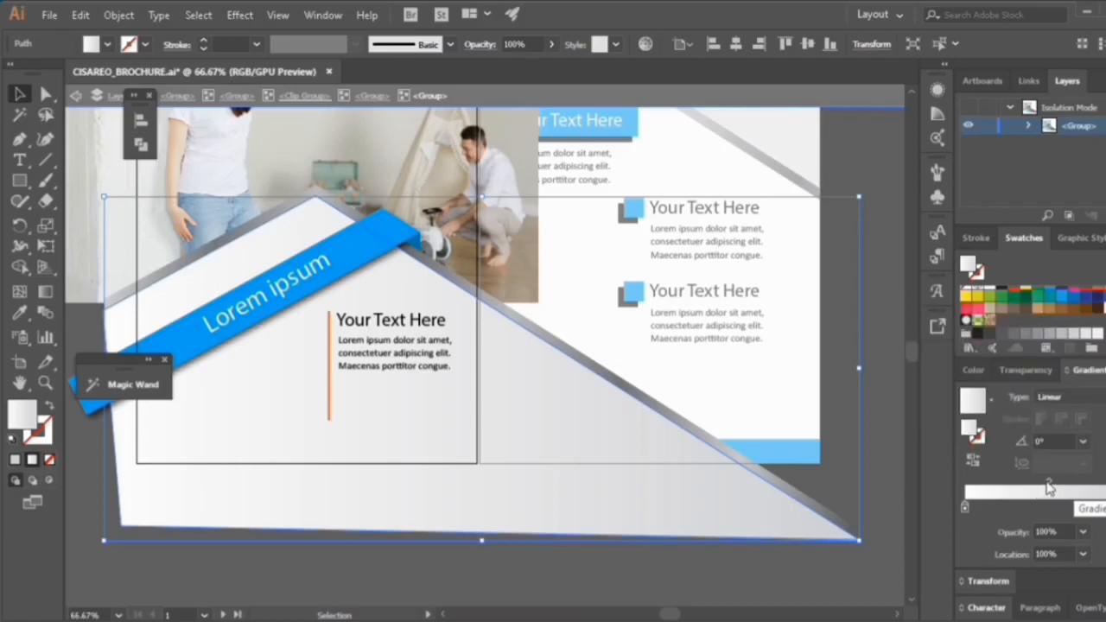
drag(1048, 481, 1005, 486)
key(Escape)
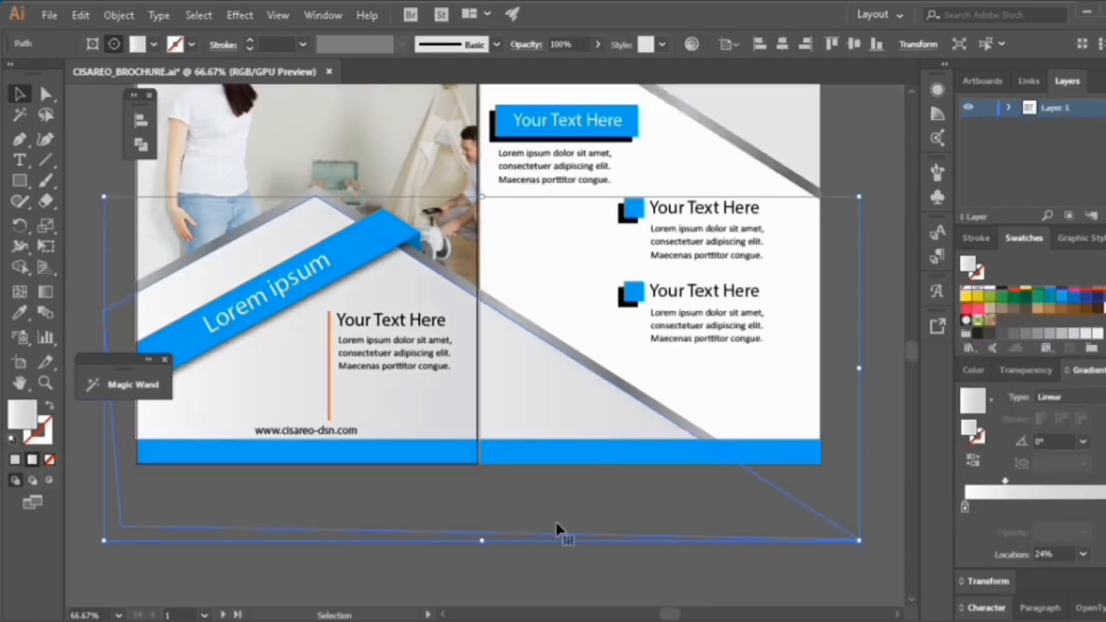
click(484, 561)
Isolate the grey upper panel path inside the second page's nested clipping groups
scroll(471, 588, up, 3)
click(443, 614)
scroll(643, 395, down, 1)
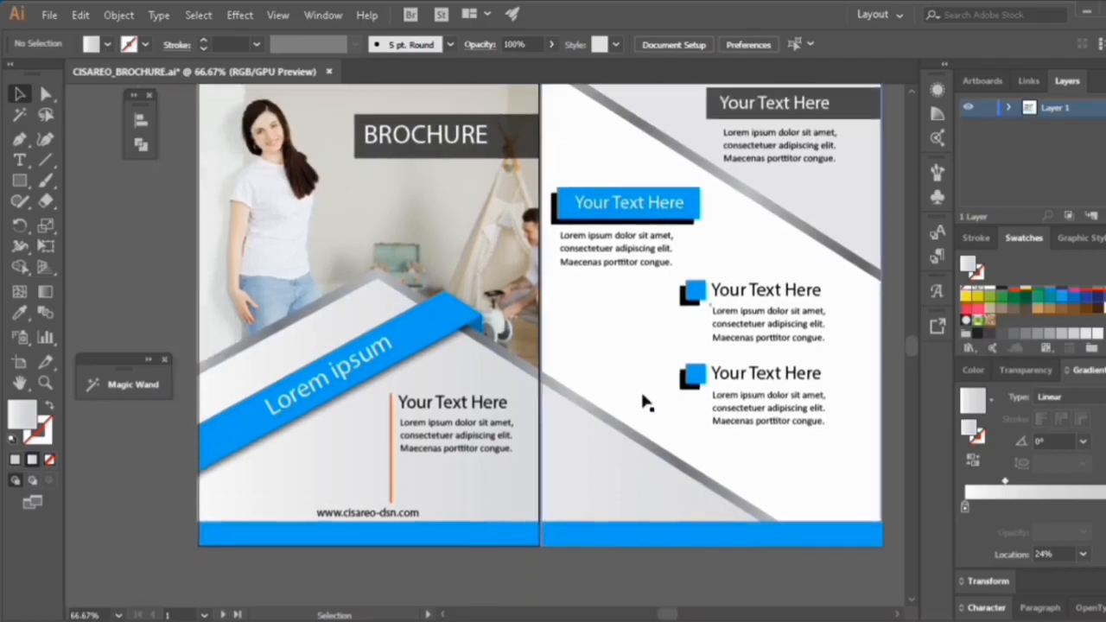
double_click(802, 187)
scroll(802, 187, up, 1)
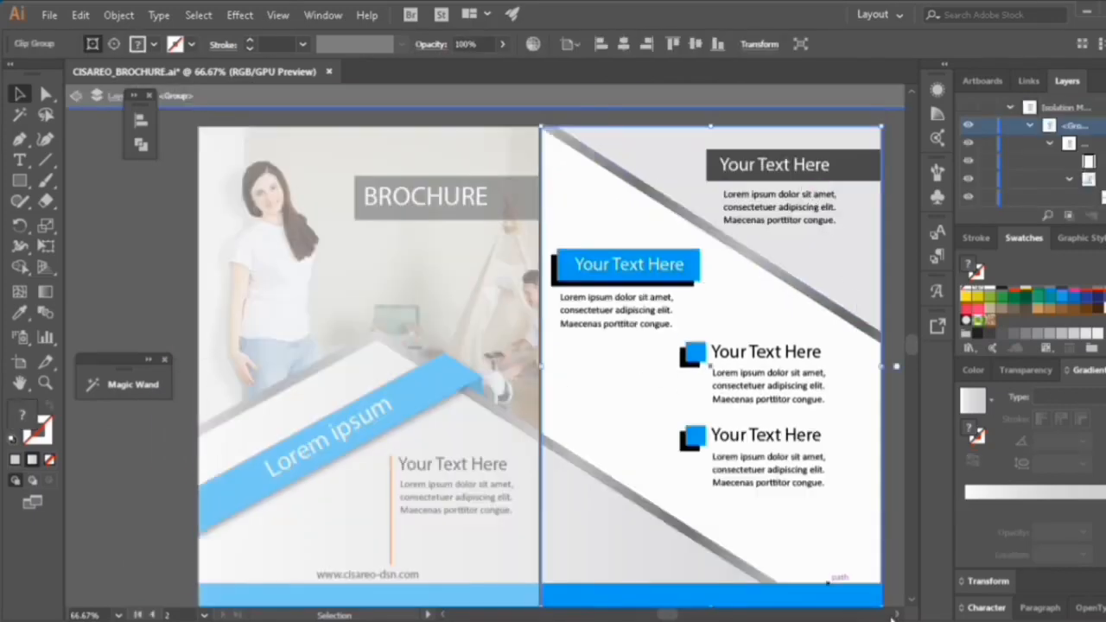
click(897, 616)
double_click(695, 252)
scroll(696, 274, up, 1)
double_click(697, 319)
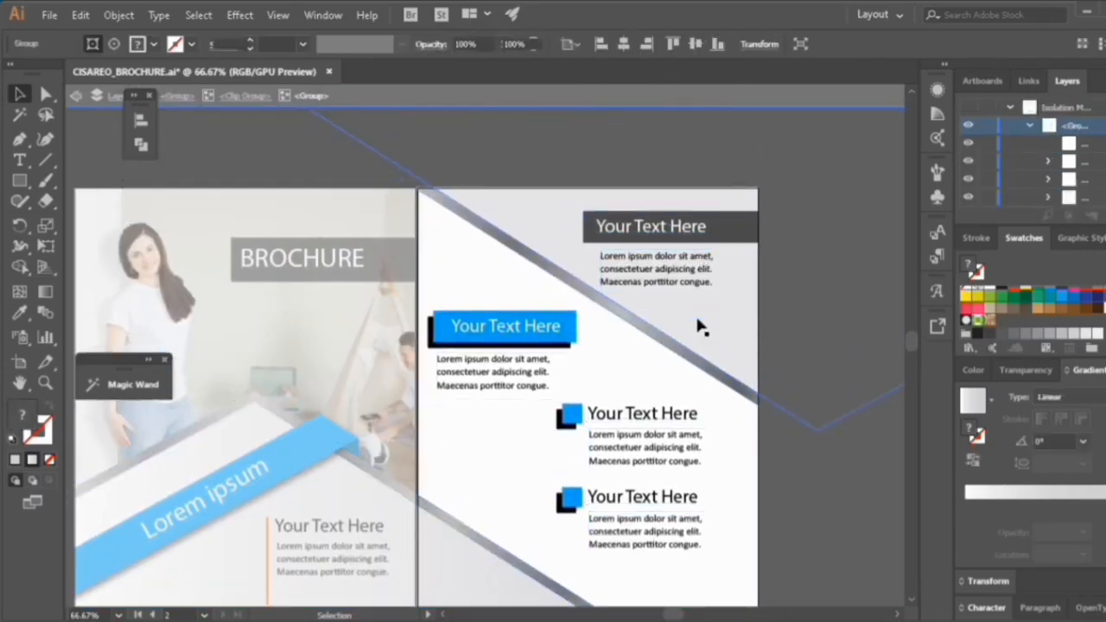
scroll(697, 319, up, 1)
double_click(613, 178)
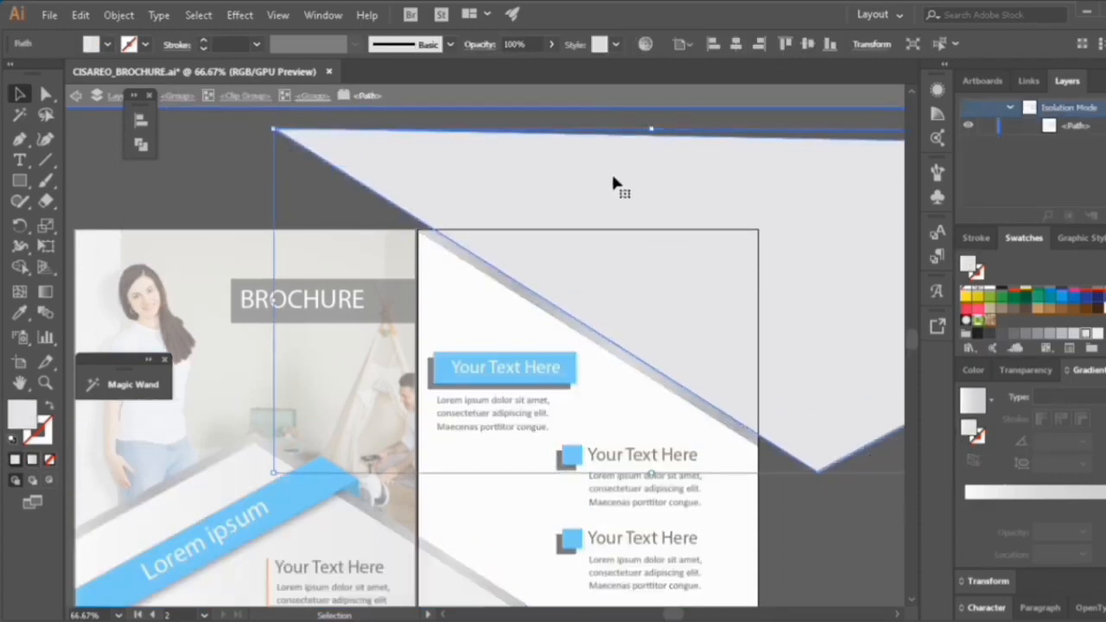
Fill the second page's upper panel with the linear white-to-light-grey gradient
click(1039, 298)
key(ctrl+z)
scroll(487, 182, up, 2)
scroll(487, 181, down, 1)
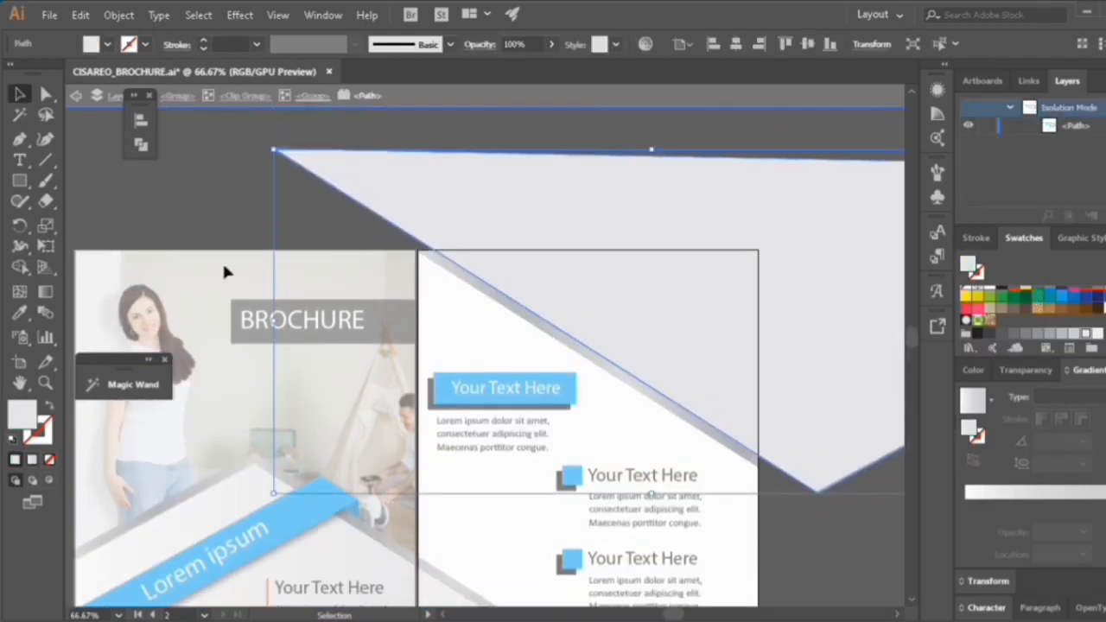
key(g)
click(995, 492)
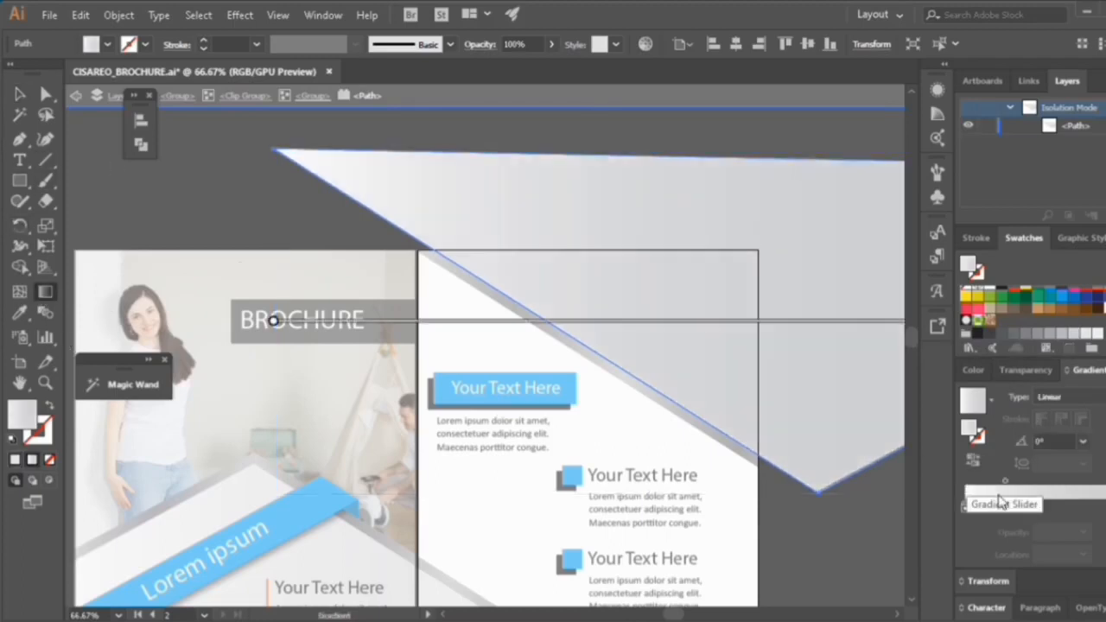
Redirect the upper panel's gradient diagonally at about 139.7° with the Gradient tool, and leave isolation mode with nothing selected
click(899, 615)
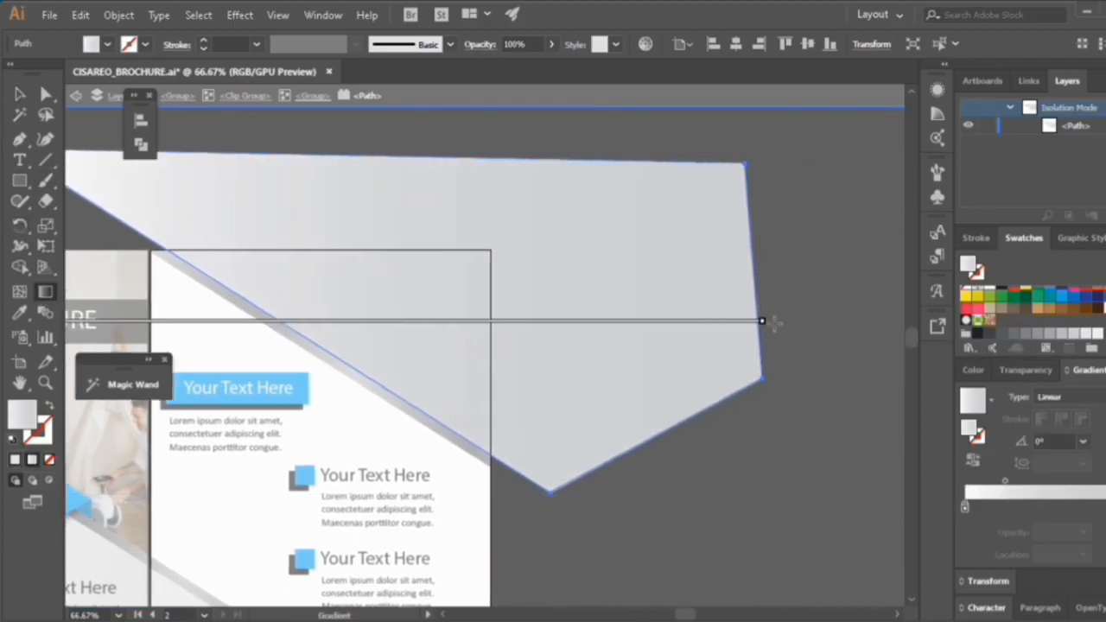
mouse_move(768, 326)
mouse_down()
mouse_move(567, 567)
mouse_move(626, 421)
mouse_move(495, 574)
mouse_move(59, 33)
mouse_move(39, 291)
mouse_move(140, 347)
mouse_up()
scroll(276, 348, down, 1)
drag(445, 156, 814, 504)
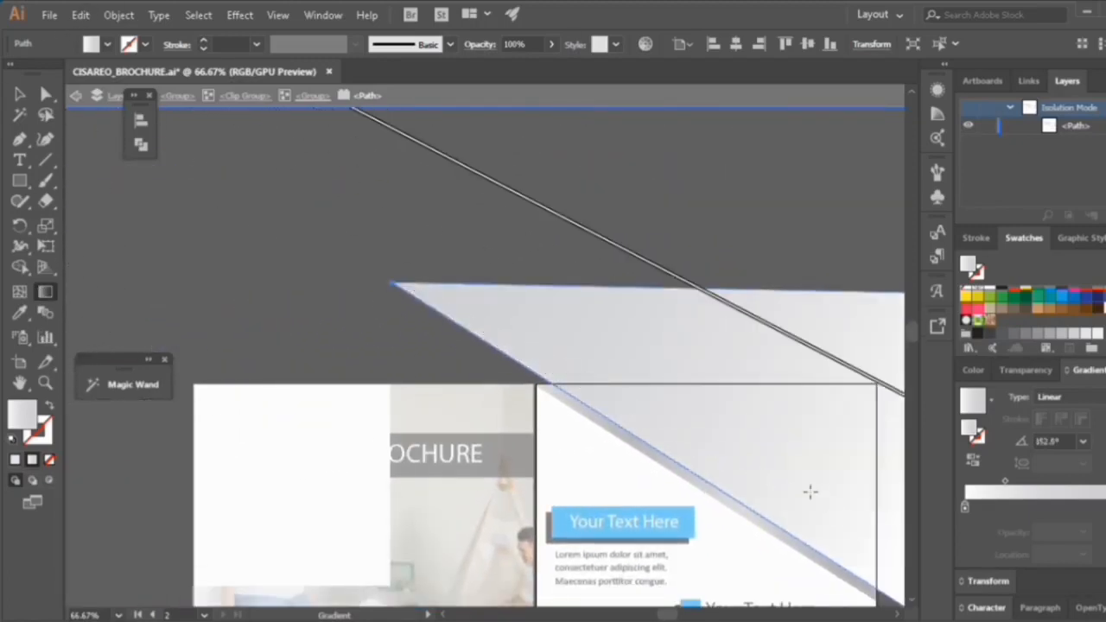
scroll(810, 492, down, 6)
scroll(686, 403, up, 10)
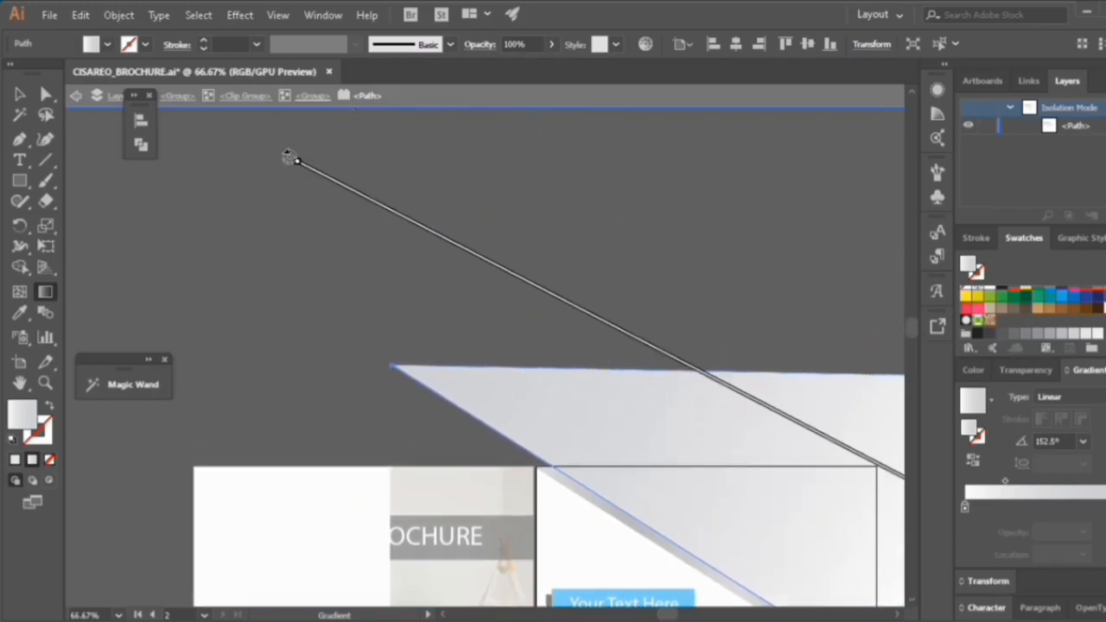
mouse_move(289, 157)
mouse_down()
mouse_move(344, 108)
mouse_move(364, 123)
mouse_up()
scroll(415, 188, down, 10)
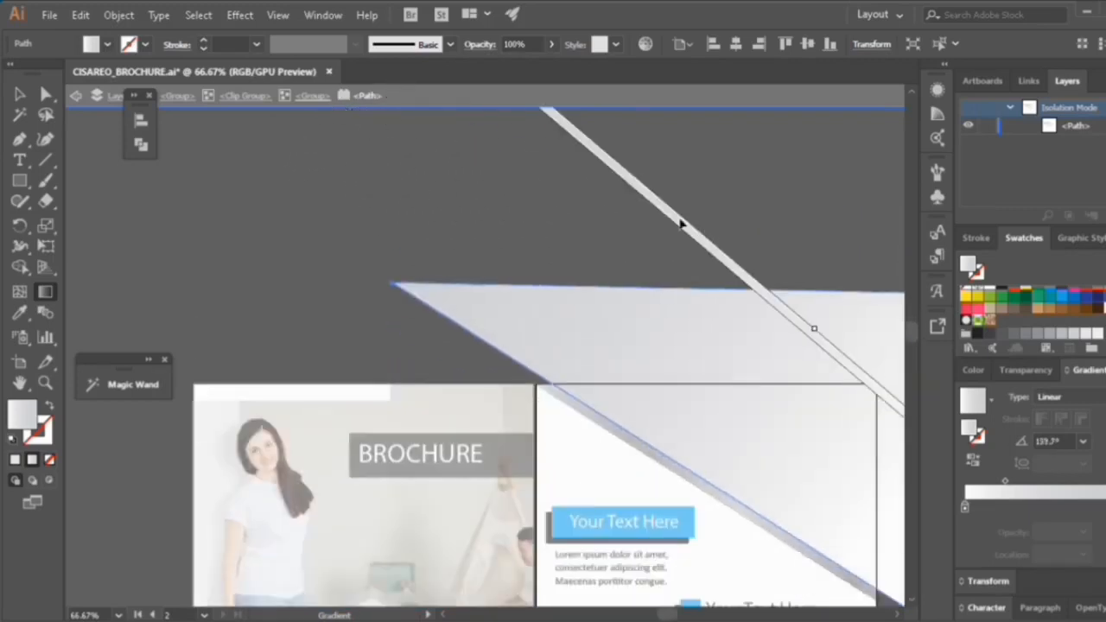
double_click(745, 136)
scroll(577, 307, down, 3)
key(v)
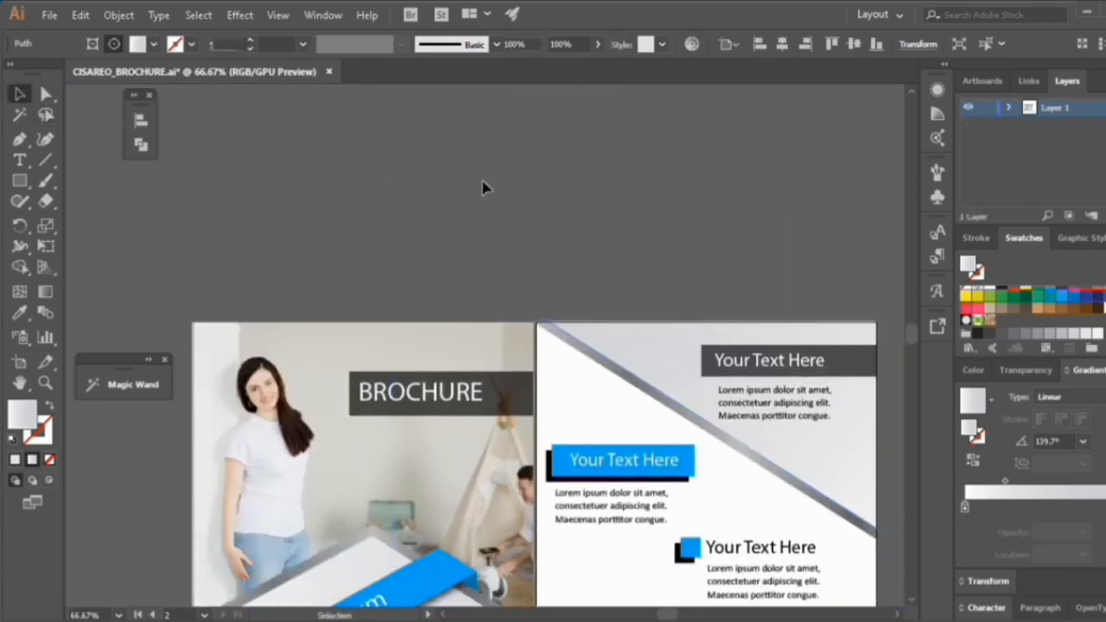
click(482, 187)
Close the floating Align/Pathfinder and Magic Wand panels to clear the view of both brochure pages
scroll(483, 186, down, 14)
scroll(812, 504, up, 2)
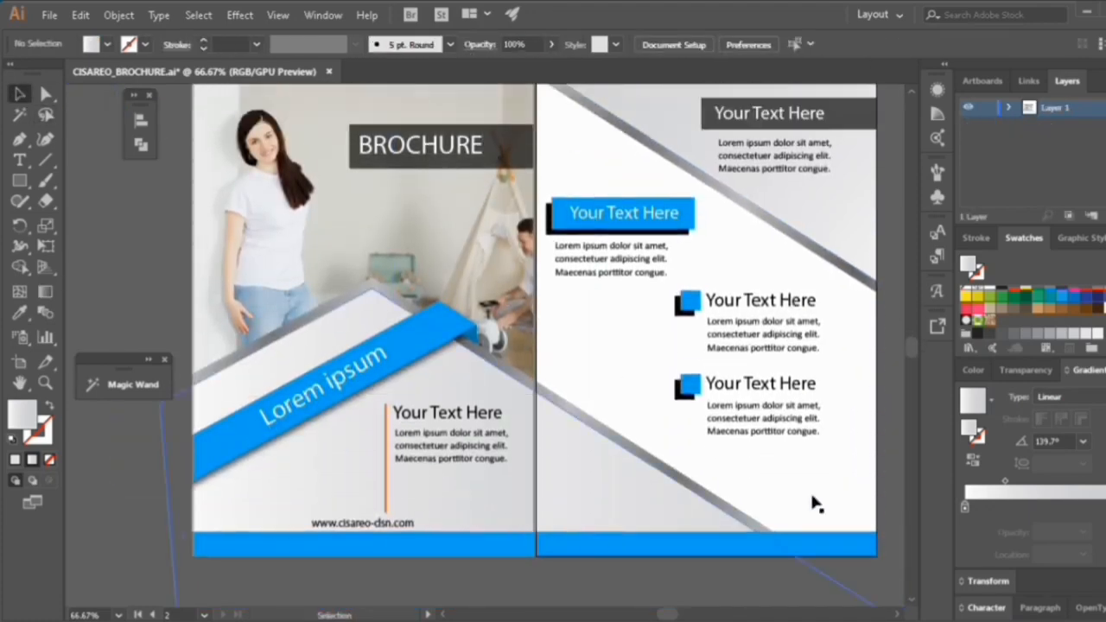
scroll(816, 504, up, 2)
click(898, 615)
click(150, 95)
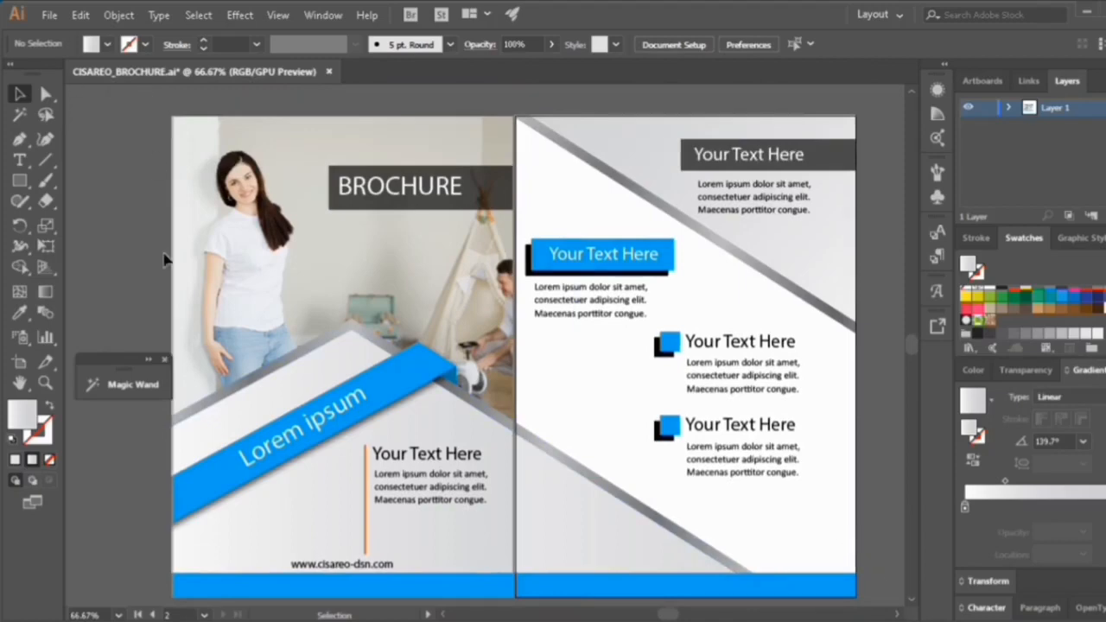
click(164, 359)
scroll(94, 331, down, 1)
scroll(134, 347, up, 1)
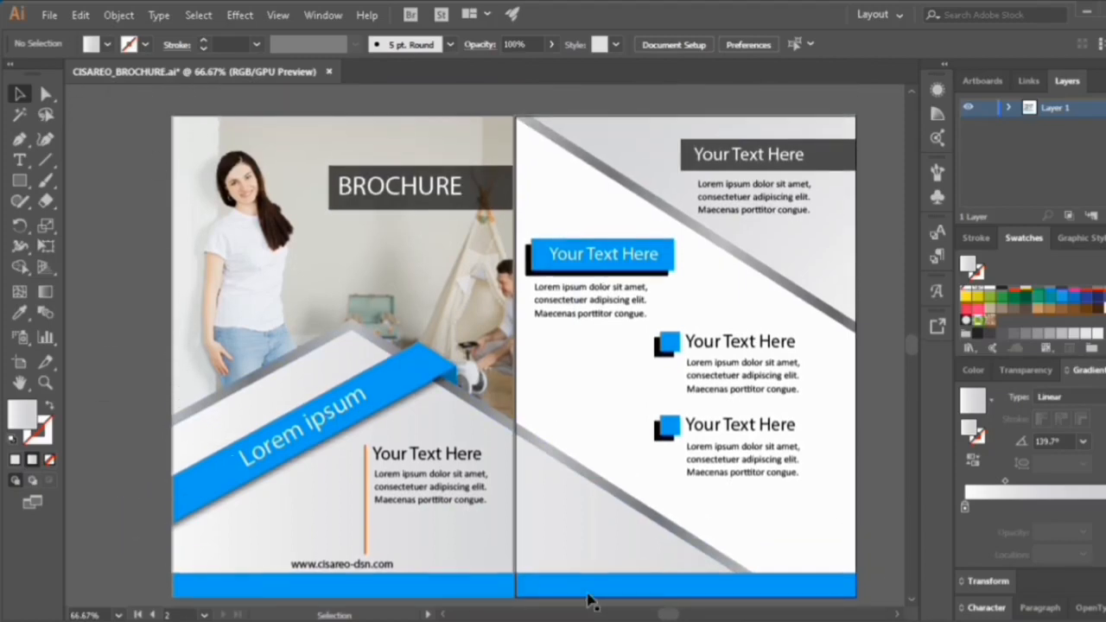